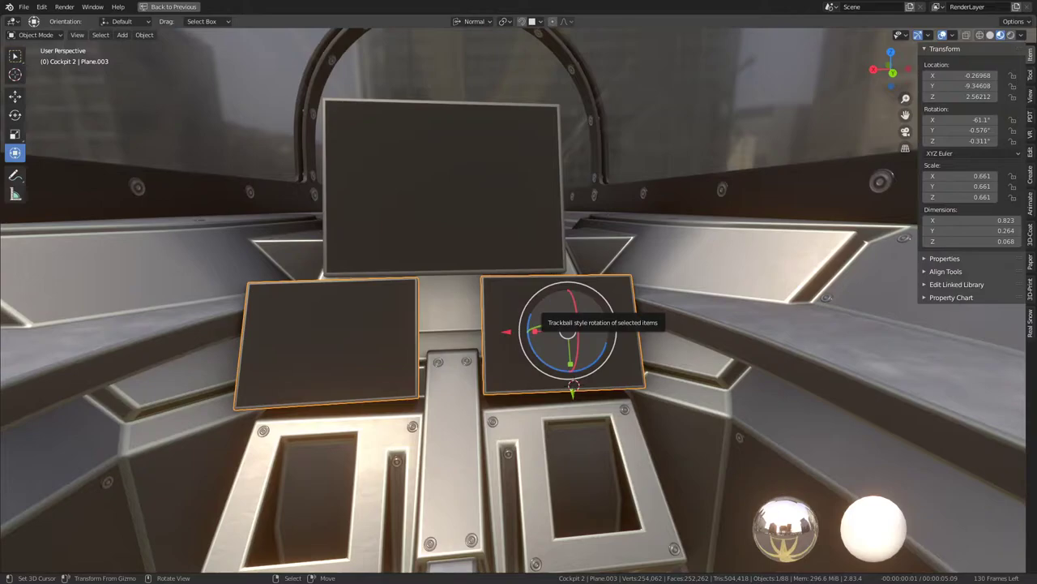
# Step: Move the selected screen panels to a new position on the console
pyautogui.moveTo(573, 384); pyautogui.dragTo(546, 313, button='middle')
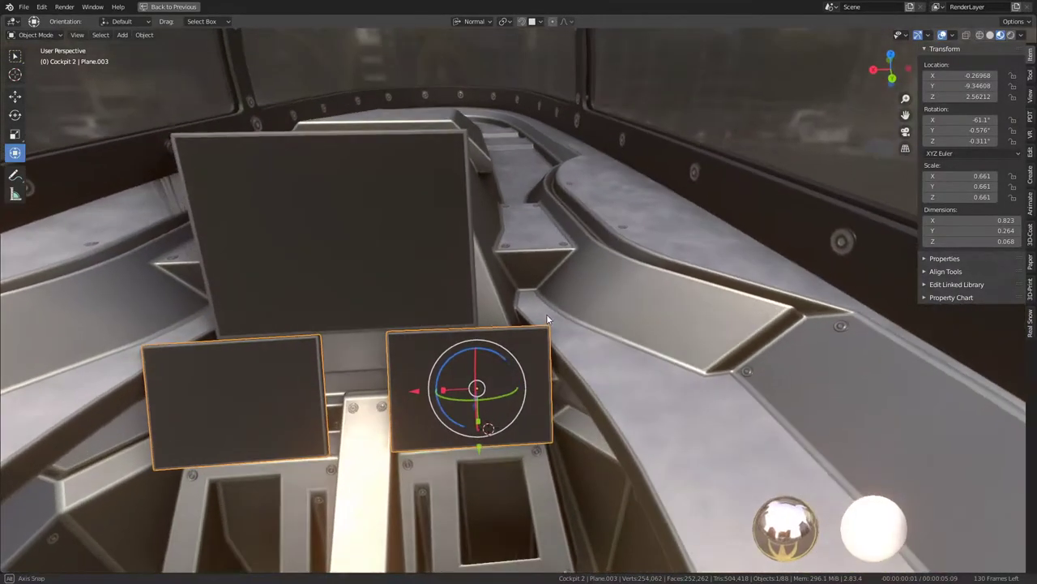
pyautogui.press('g')
pyautogui.click(640, 230)
pyautogui.moveTo(640, 230)
pyautogui.mouseDown(button='middle')
pyautogui.moveTo(657, 257)
pyautogui.moveTo(612, 232)
pyautogui.mouseUp(button='middle')
pyautogui.scroll(3, 612, 232)
# Step: Snap the 3D cursor to the right panel's selected edge and set the origin there
pyautogui.press('Tab')
pyautogui.moveTo(625, 268); pyautogui.dragTo(674, 209, button='middle')
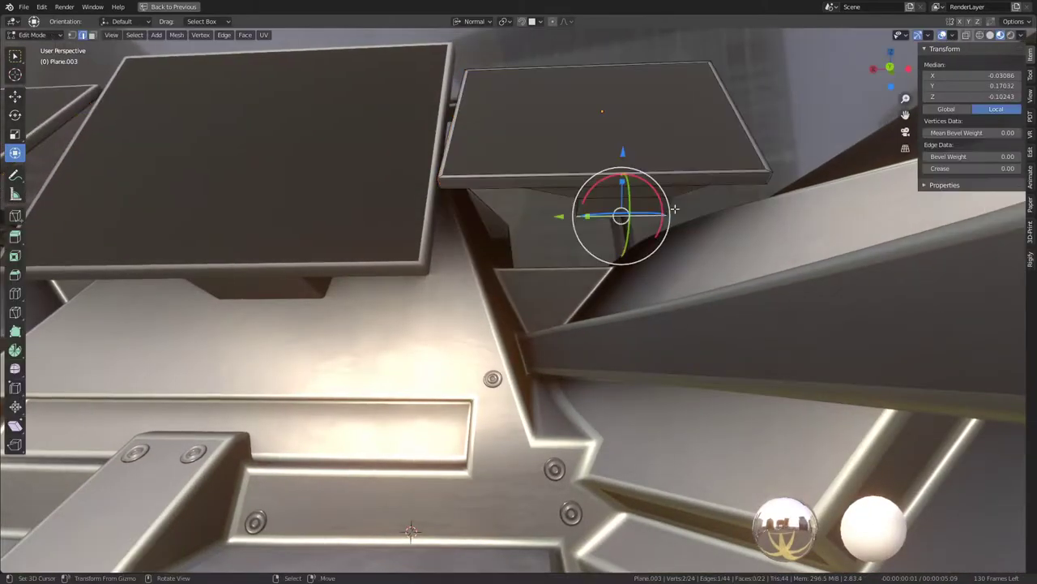
pyautogui.hotkey('shift', 's')
pyautogui.click(640, 224)
pyautogui.press('Tab')
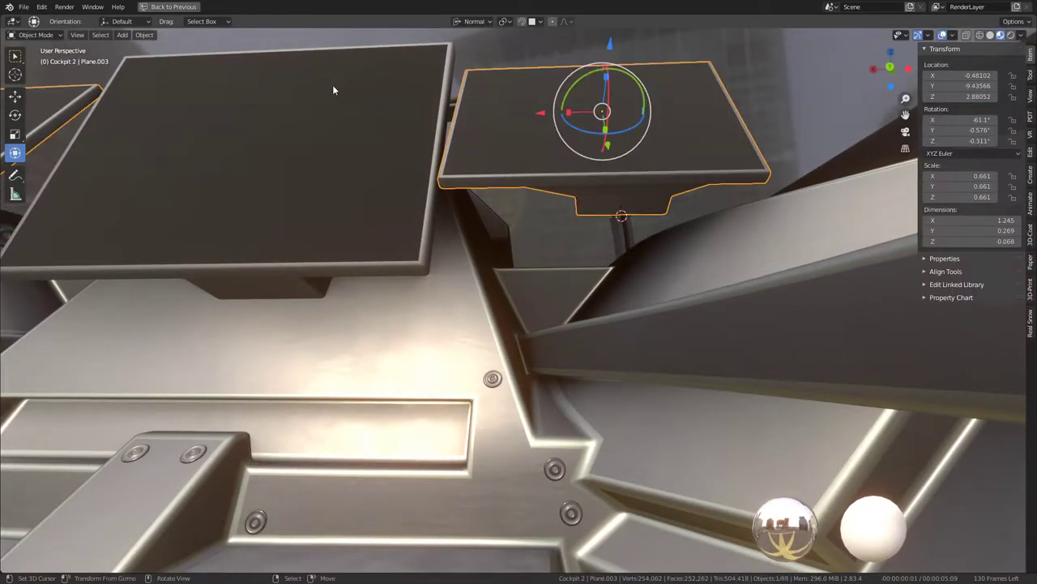
pyautogui.click(145, 35)
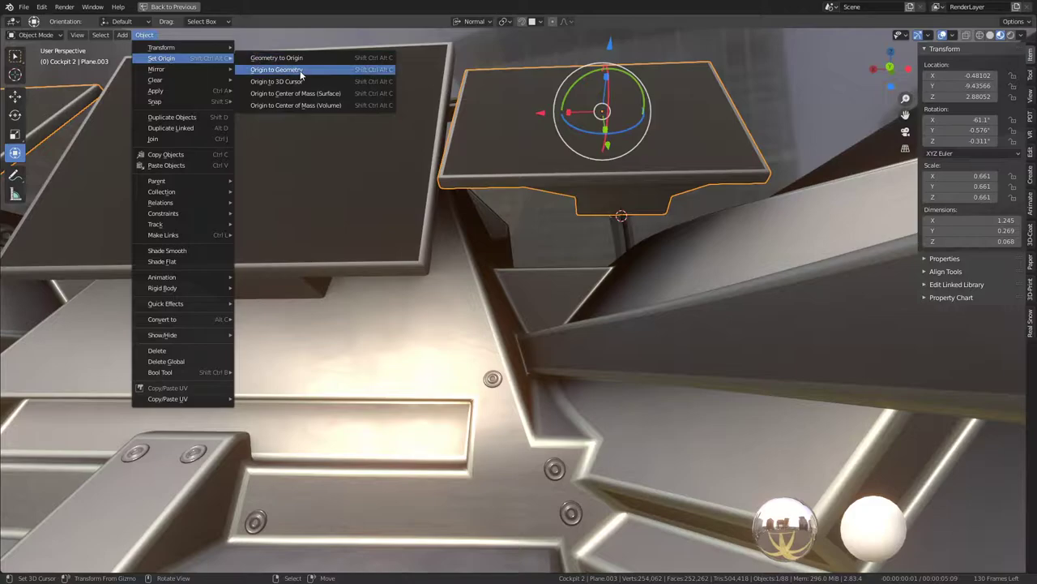
pyautogui.click(297, 82)
# Step: Rotate the right panel 21.6° about its new origin
pyautogui.moveTo(317, 87); pyautogui.dragTo(676, 257, button='middle')
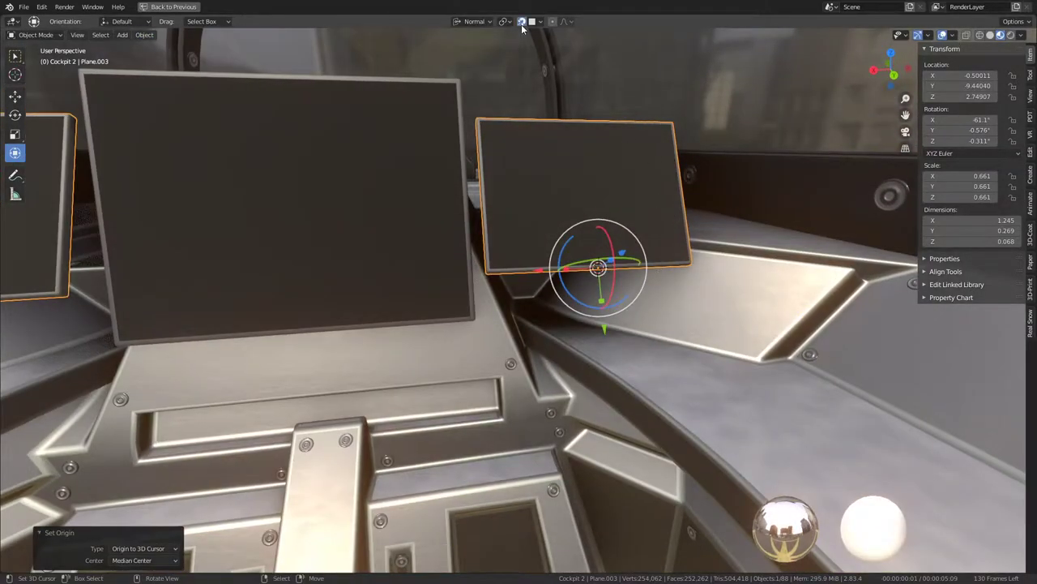
pyautogui.click(688, 320)
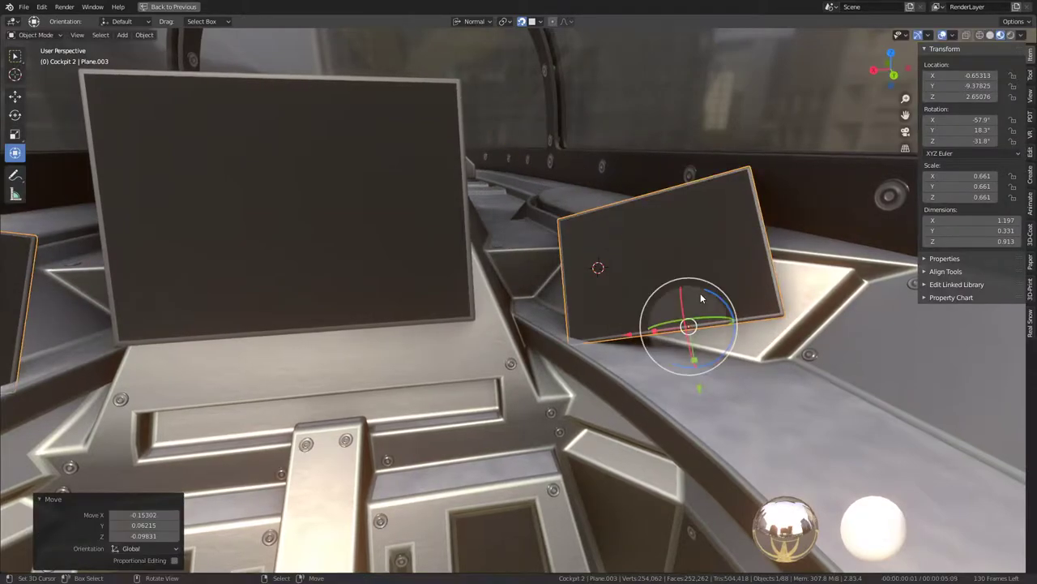
pyautogui.moveTo(689, 320); pyautogui.dragTo(751, 300, button='middle')
pyautogui.moveTo(717, 290); pyautogui.dragTo(722, 294)
pyautogui.rightClick(722, 294)
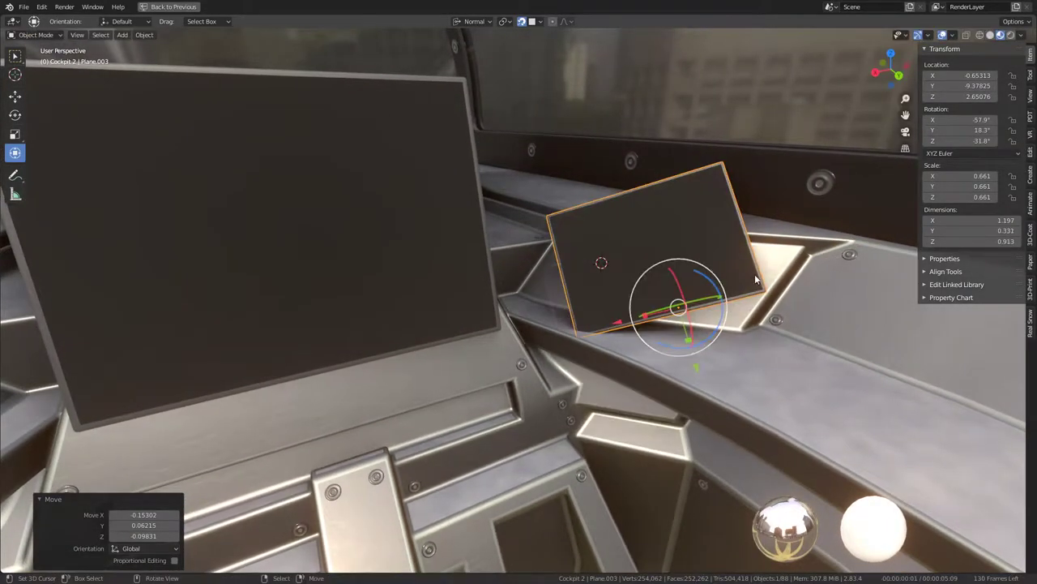
pyautogui.press('r')
pyautogui.click(740, 332)
# Step: Move the tilted right panel down to rest on the console surface
pyautogui.moveTo(740, 332)
pyautogui.mouseDown(button='middle')
pyautogui.moveTo(635, 279)
pyautogui.moveTo(660, 301)
pyautogui.mouseUp(button='middle')
pyautogui.press('g')
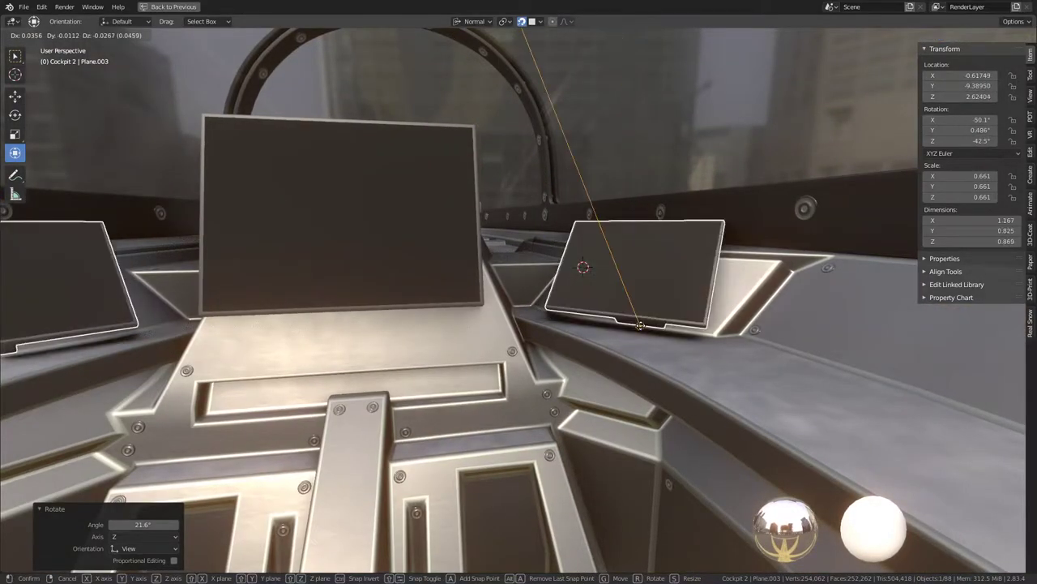
pyautogui.click(644, 323)
pyautogui.moveTo(644, 323); pyautogui.dragTo(688, 344, button='middle')
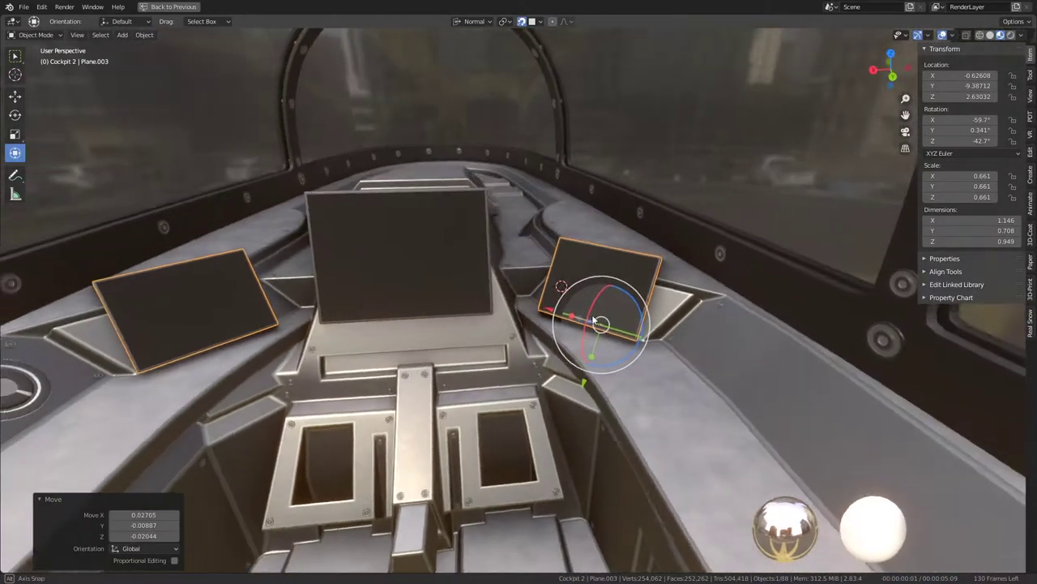
pyautogui.scroll(3, 688, 343)
pyautogui.scroll(-4, 533, 279)
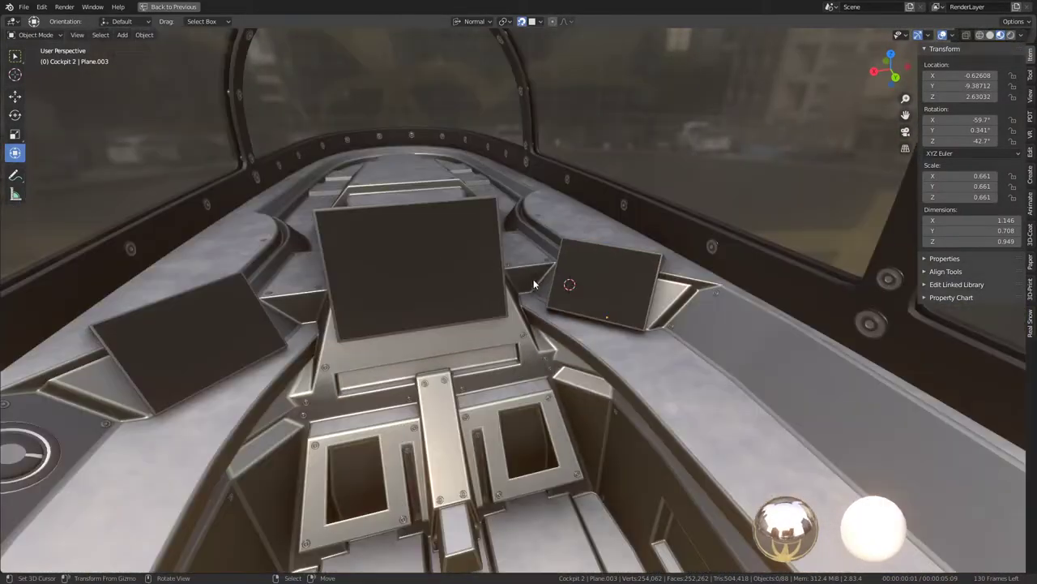
pyautogui.moveTo(533, 278)
pyautogui.mouseDown(button='middle')
pyautogui.moveTo(379, 292)
pyautogui.moveTo(583, 274)
pyautogui.moveTo(500, 307)
pyautogui.moveTo(551, 325)
pyautogui.moveTo(392, 319)
pyautogui.moveTo(290, 291)
pyautogui.moveTo(434, 335)
pyautogui.moveTo(462, 306)
pyautogui.moveTo(498, 300)
pyautogui.moveTo(490, 311)
pyautogui.moveTo(611, 334)
pyautogui.moveTo(429, 274)
pyautogui.moveTo(491, 305)
pyautogui.mouseUp(button='middle')
# Step: Shift the middle screen panel along its Y axis
pyautogui.click(491, 311)
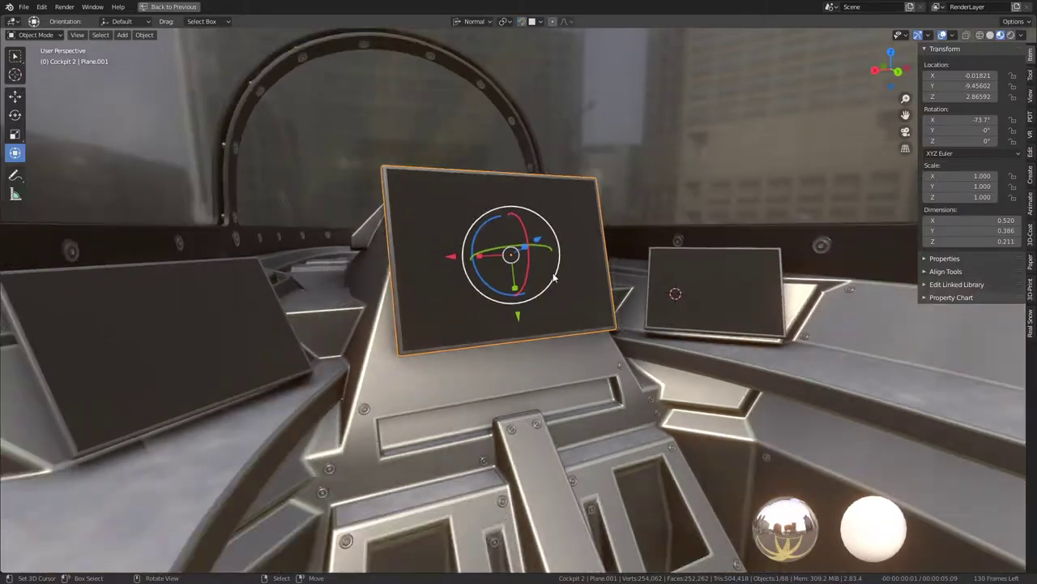
pyautogui.moveTo(510, 243)
pyautogui.mouseDown(button='middle')
pyautogui.moveTo(507, 349)
pyautogui.moveTo(493, 296)
pyautogui.moveTo(433, 303)
pyautogui.moveTo(629, 307)
pyautogui.moveTo(600, 255)
pyautogui.moveTo(548, 220)
pyautogui.moveTo(498, 238)
pyautogui.mouseUp(button='middle')
pyautogui.press('g')
pyautogui.press('y')
# Step: Push the middle panel's triangular support face out along its normal
pyautogui.press('Tab')
pyautogui.click(477, 264)
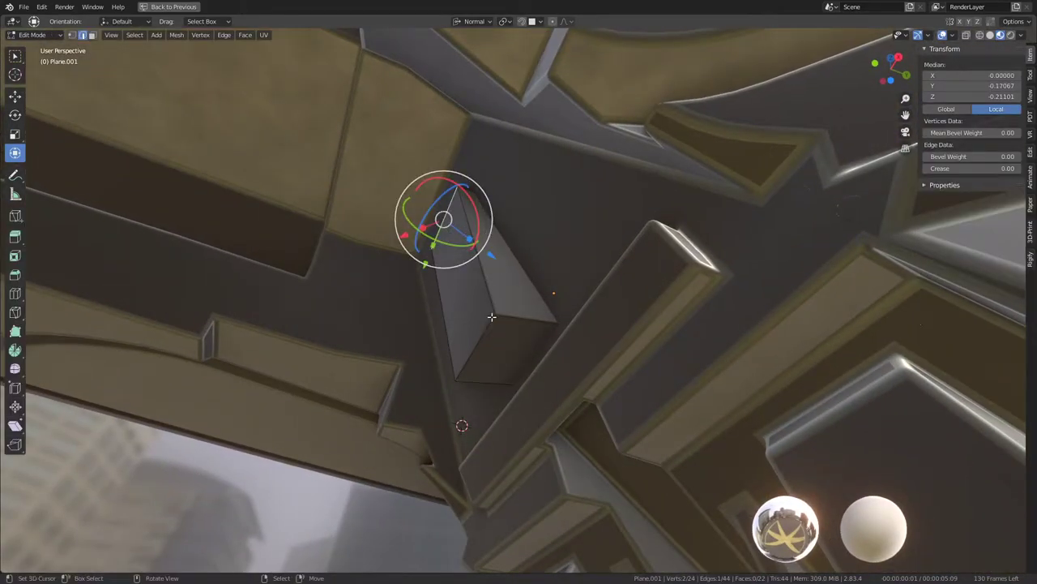
pyautogui.click(93, 37)
pyautogui.click(479, 280)
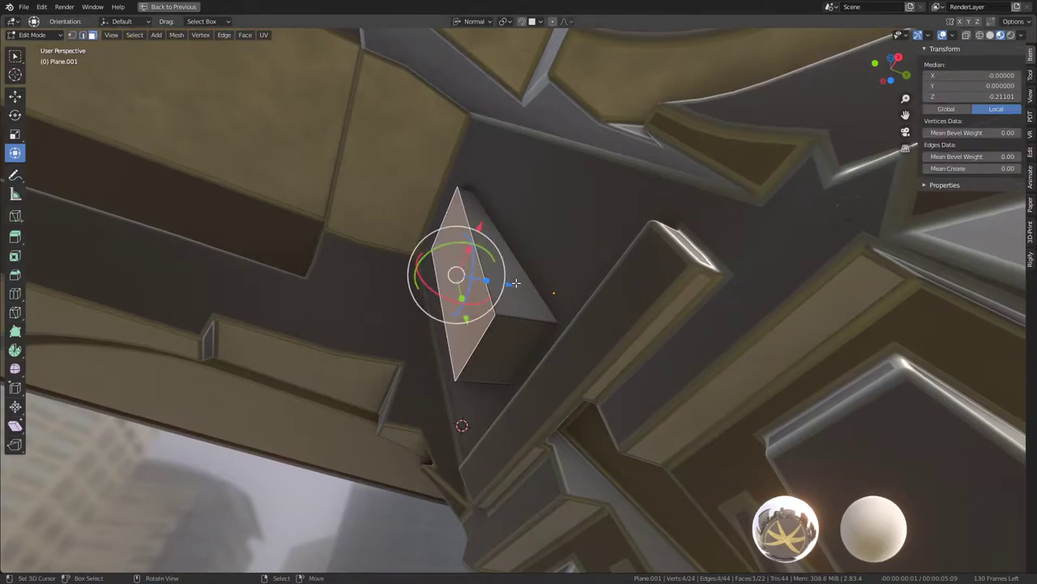
pyautogui.moveTo(515, 283); pyautogui.dragTo(526, 290)
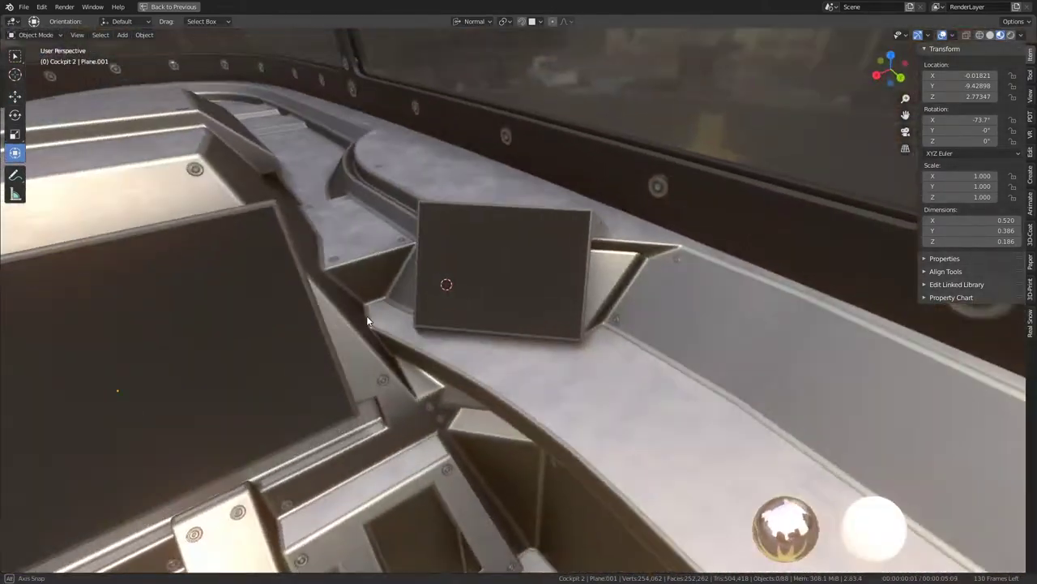
# Step: Snap-slide the right screen panel Plane.003 further along the console ledge, then reselect it
pyautogui.click(517, 335)
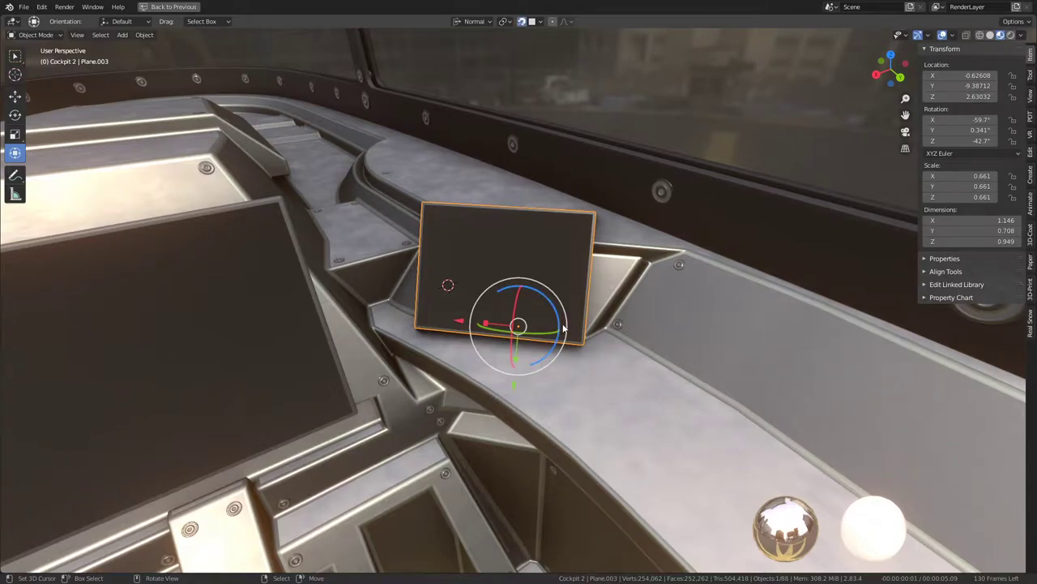
pyautogui.press('g')
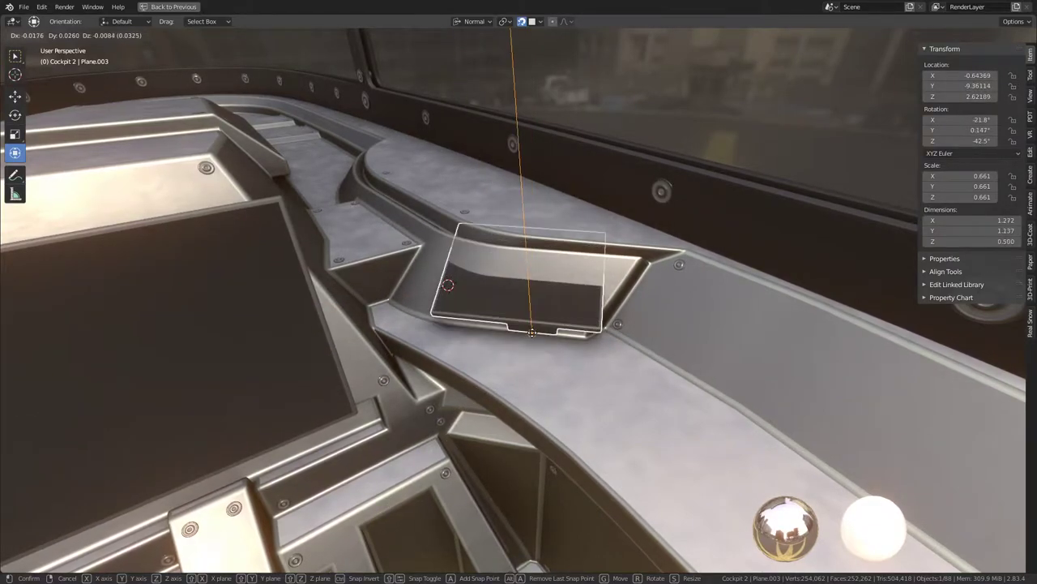
pyautogui.click(532, 327)
pyautogui.moveTo(532, 326)
pyautogui.mouseDown(button='middle')
pyautogui.moveTo(570, 276)
pyautogui.moveTo(493, 285)
pyautogui.moveTo(752, 321)
pyautogui.moveTo(821, 310)
pyautogui.moveTo(663, 351)
pyautogui.moveTo(554, 331)
pyautogui.moveTo(537, 302)
pyautogui.moveTo(660, 320)
pyautogui.moveTo(590, 329)
pyautogui.mouseUp(button='middle')
pyautogui.hotkey('alt', 'a')
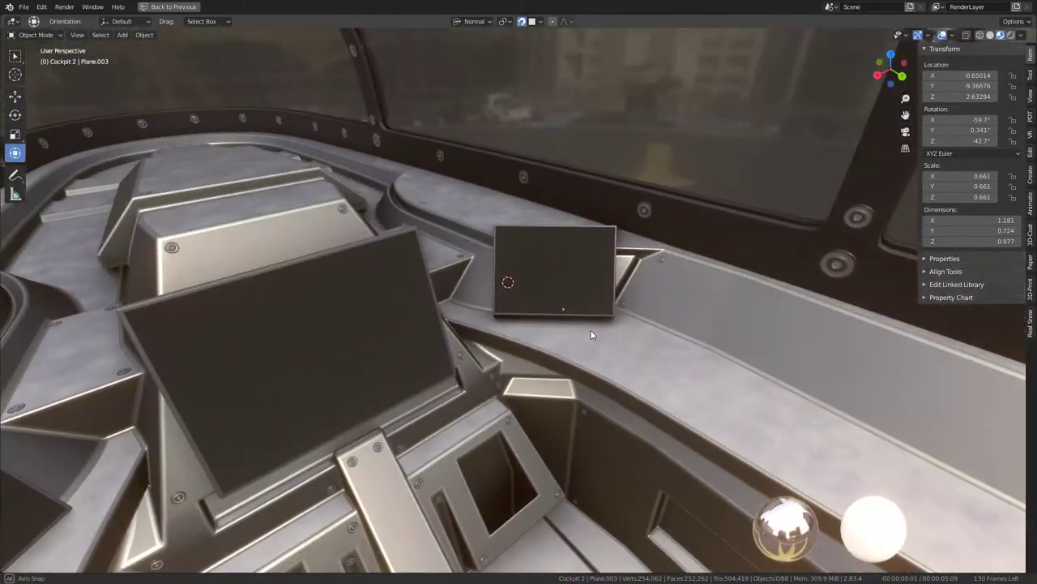
pyautogui.click(568, 292)
pyautogui.moveTo(556, 300)
pyautogui.mouseDown()
pyautogui.moveTo(599, 307)
pyautogui.moveTo(602, 317)
pyautogui.mouseUp()
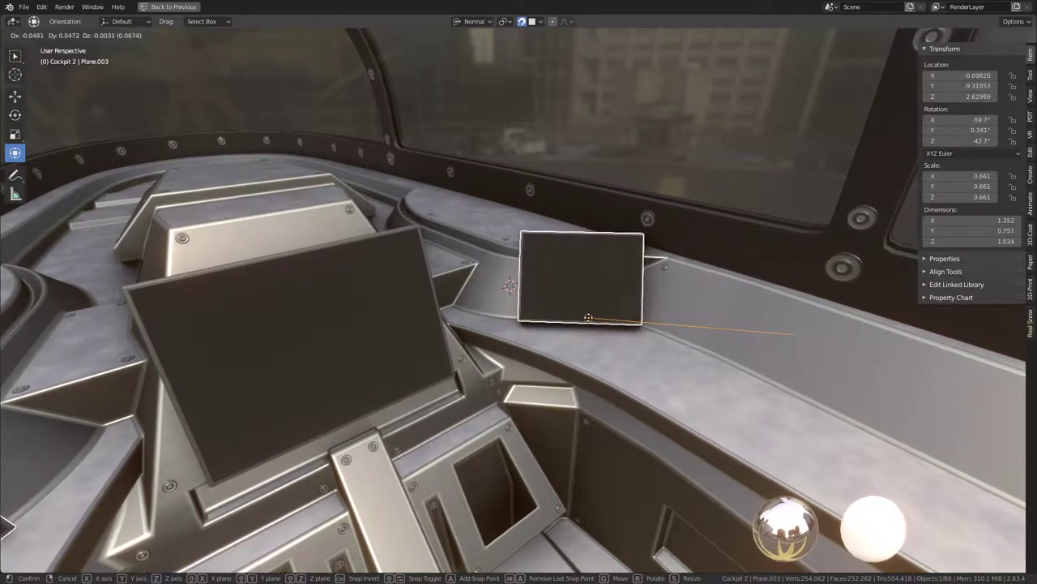
pyautogui.moveTo(629, 306)
pyautogui.mouseDown(button='middle')
pyautogui.moveTo(472, 310)
pyautogui.moveTo(398, 340)
pyautogui.moveTo(359, 329)
pyautogui.moveTo(565, 280)
pyautogui.moveTo(589, 301)
pyautogui.mouseUp(button='middle')
# Step: Snap-move the right screen panel into its final spot on the ledge
pyautogui.click(565, 280)
pyautogui.press('g')
pyautogui.click(609, 344)
pyautogui.moveTo(608, 343)
pyautogui.mouseDown(button='middle')
pyautogui.moveTo(567, 324)
pyautogui.moveTo(692, 364)
pyautogui.moveTo(689, 340)
pyautogui.moveTo(520, 322)
pyautogui.moveTo(494, 357)
pyautogui.moveTo(515, 313)
pyautogui.mouseUp(button='middle')
# Step: Inspect the seat base Cube.030 in Edit Mode, then restore the full Shading workspace layout
pyautogui.click(488, 312)
pyautogui.press('Tab')
pyautogui.press('Tab')
pyautogui.click(505, 399)
pyautogui.click(505, 398)
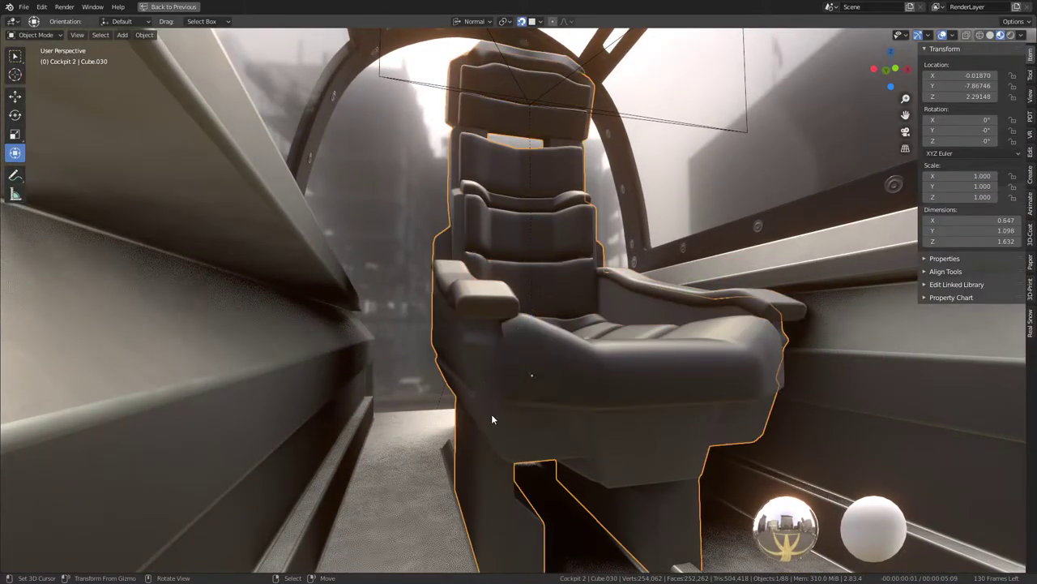
pyautogui.press('Tab')
pyautogui.moveTo(506, 399)
pyautogui.mouseDown(button='middle')
pyautogui.moveTo(660, 377)
pyautogui.moveTo(655, 344)
pyautogui.moveTo(486, 392)
pyautogui.moveTo(574, 392)
pyautogui.moveTo(533, 364)
pyautogui.moveTo(579, 295)
pyautogui.moveTo(556, 398)
pyautogui.moveTo(549, 380)
pyautogui.moveTo(752, 439)
pyautogui.mouseUp(button='middle')
pyautogui.keyDown('ctrl'); pyautogui.click(575, 392); pyautogui.keyUp('ctrl')
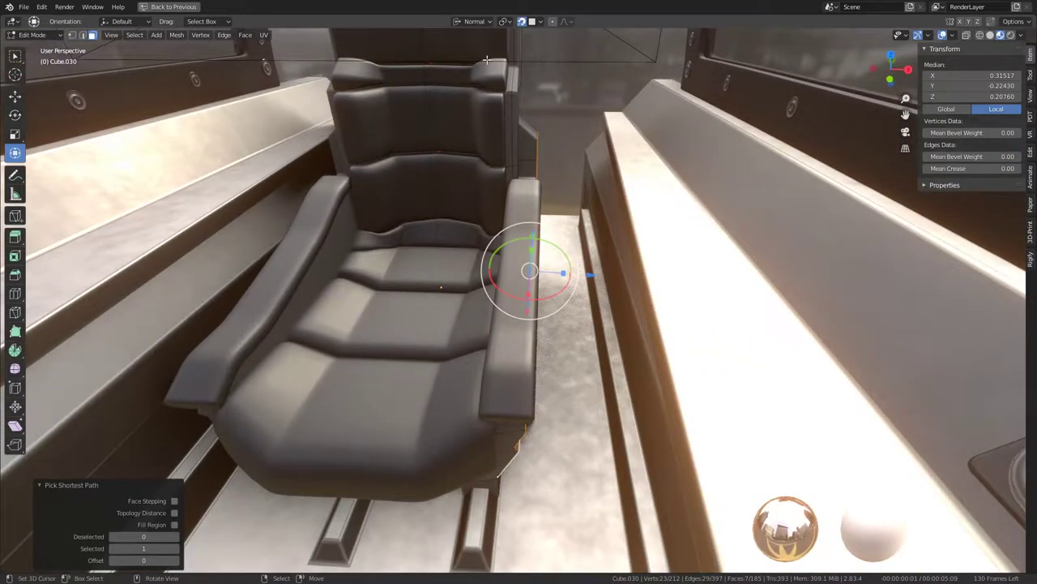
pyautogui.rightClick(601, 276)
pyautogui.moveTo(601, 276)
pyautogui.mouseDown(button='middle')
pyautogui.moveTo(562, 304)
pyautogui.moveTo(610, 305)
pyautogui.moveTo(596, 309)
pyautogui.moveTo(484, 307)
pyautogui.moveTo(544, 320)
pyautogui.moveTo(572, 311)
pyautogui.moveTo(567, 340)
pyautogui.moveTo(571, 300)
pyautogui.mouseUp(button='middle')
pyautogui.press('Tab')
pyautogui.hotkey('ctrl', 'space')
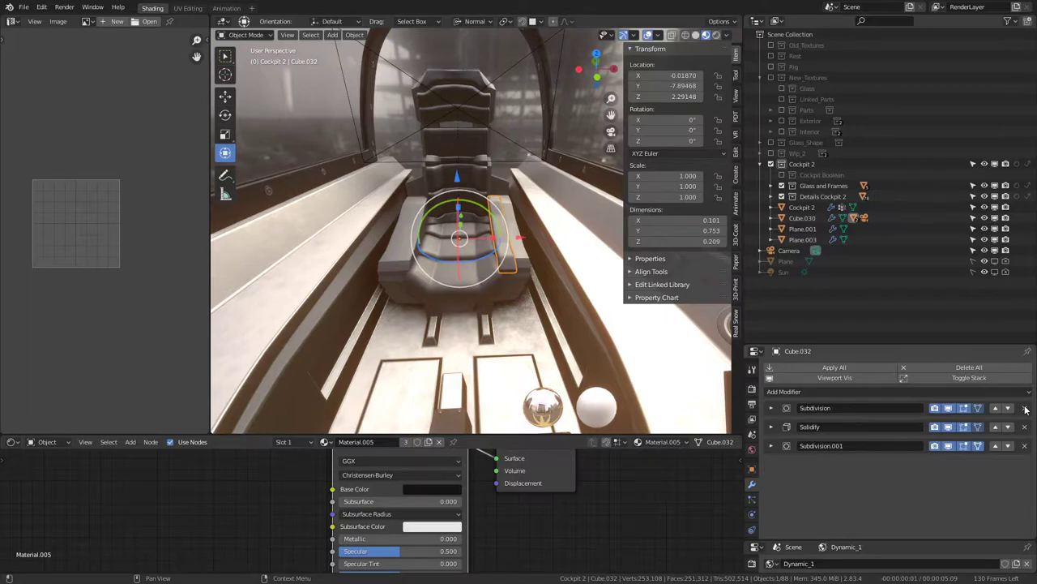
# Step: Give armrest Cube.032 a Mirror modifier across Cockpit 2 and offset it 0.062 along X
pyautogui.click(840, 390)
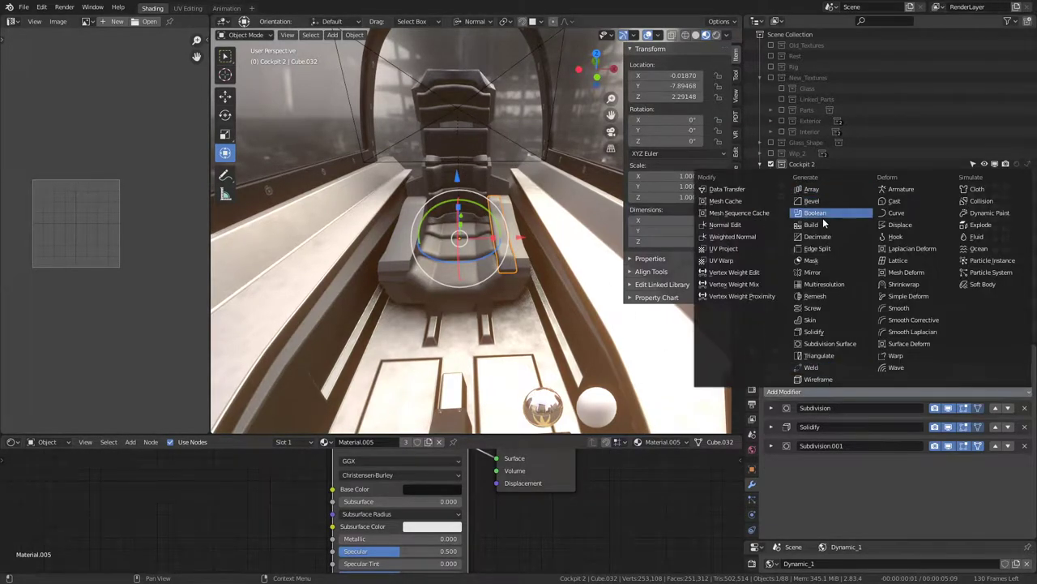
pyautogui.click(814, 273)
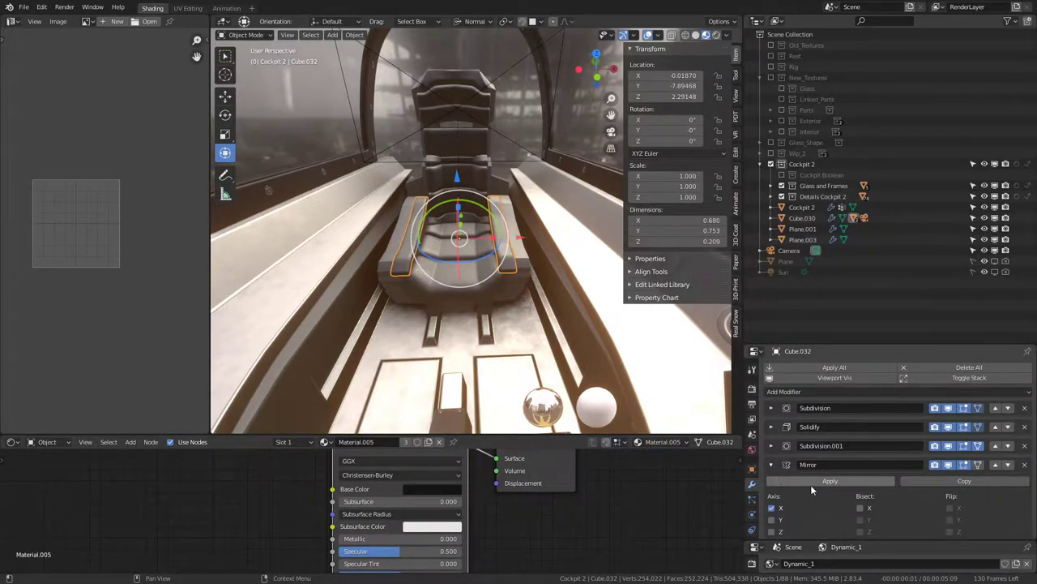
pyautogui.click(771, 464)
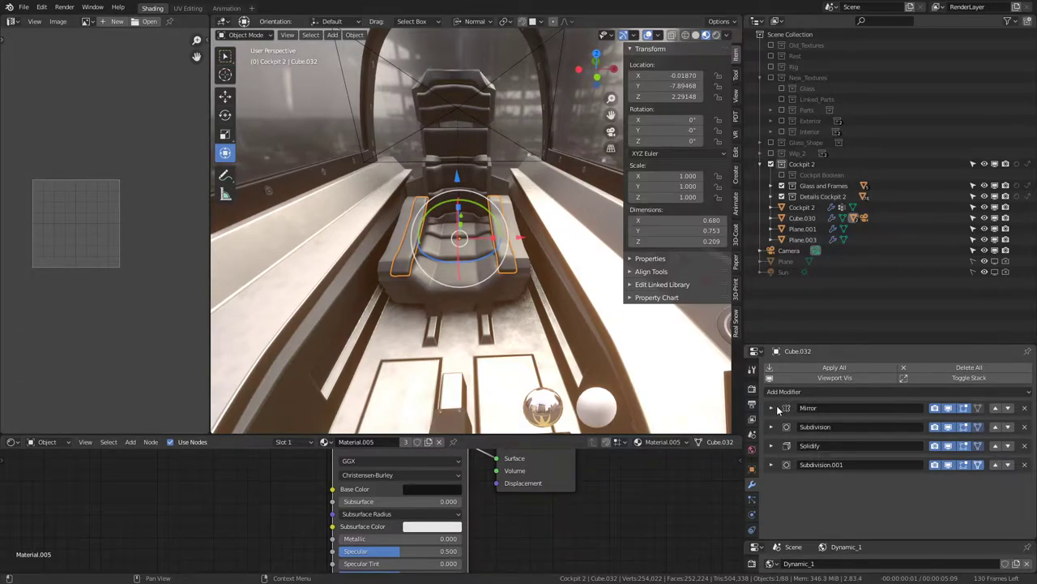
pyautogui.click(777, 408)
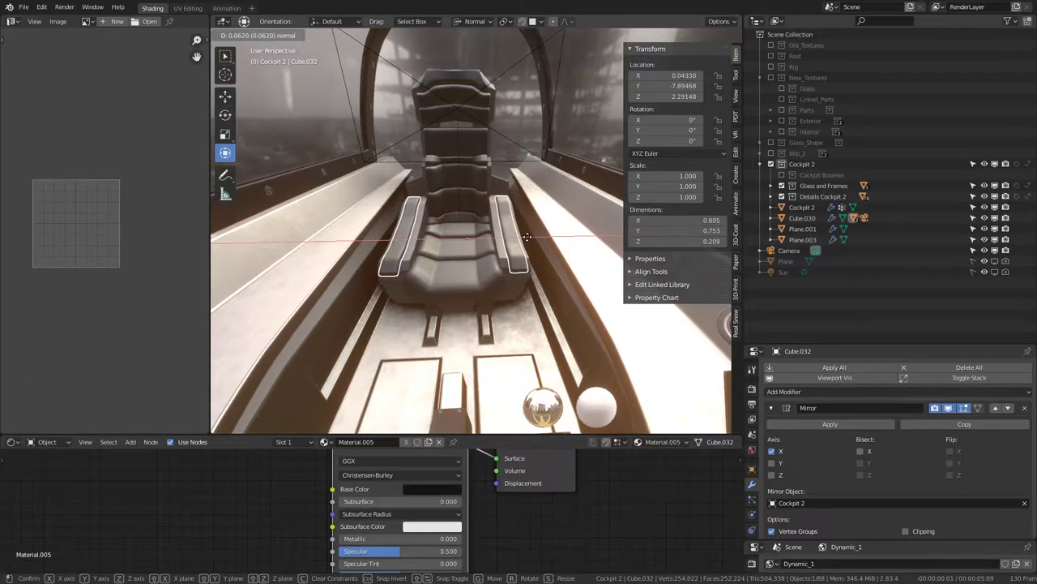
pyautogui.click(527, 237)
pyautogui.hotkey('ctrl', 'space')
pyautogui.moveTo(526, 240)
pyautogui.mouseDown(button='middle')
pyautogui.moveTo(555, 280)
pyautogui.moveTo(582, 280)
pyautogui.mouseUp(button='middle')
# Step: Widen the armrest mesh by scaling all its geometry along X
pyautogui.scroll(2, 598, 310)
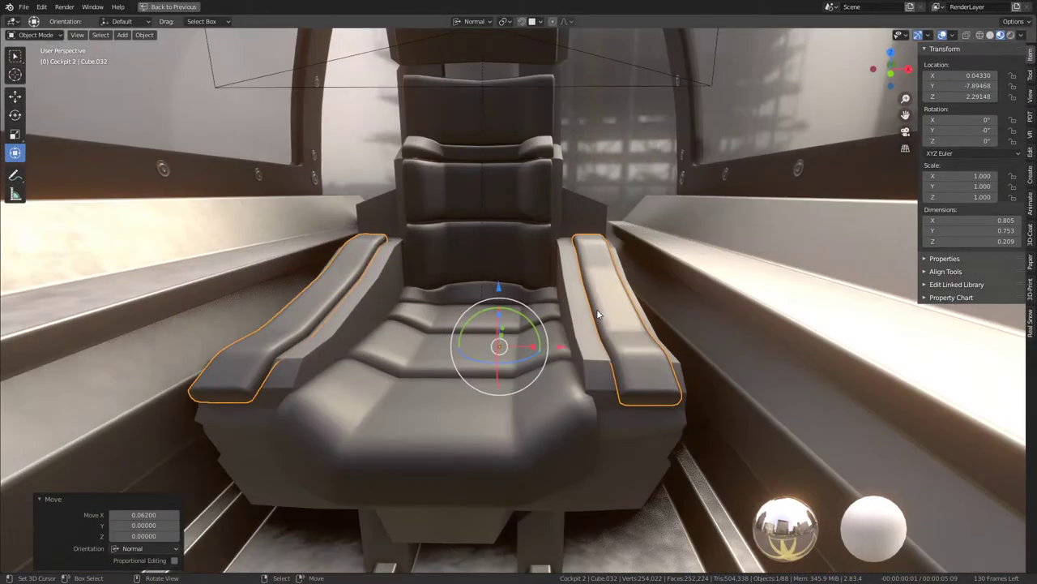
pyautogui.press('Tab')
pyautogui.press('a')
pyautogui.press('s')
pyautogui.press('x')
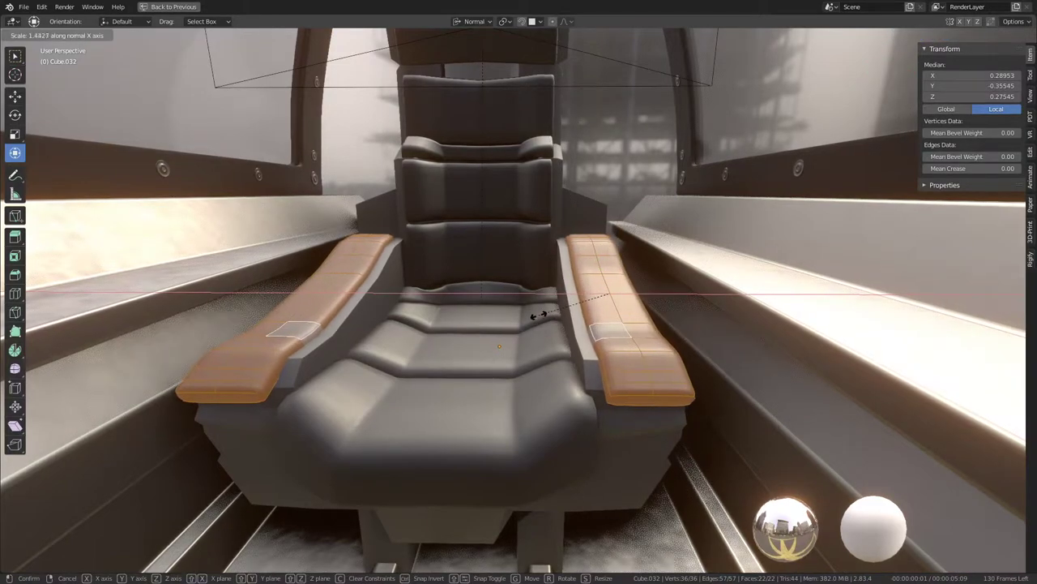
pyautogui.click(537, 315)
pyautogui.moveTo(537, 315); pyautogui.dragTo(601, 306, button='middle')
pyautogui.press('Tab')
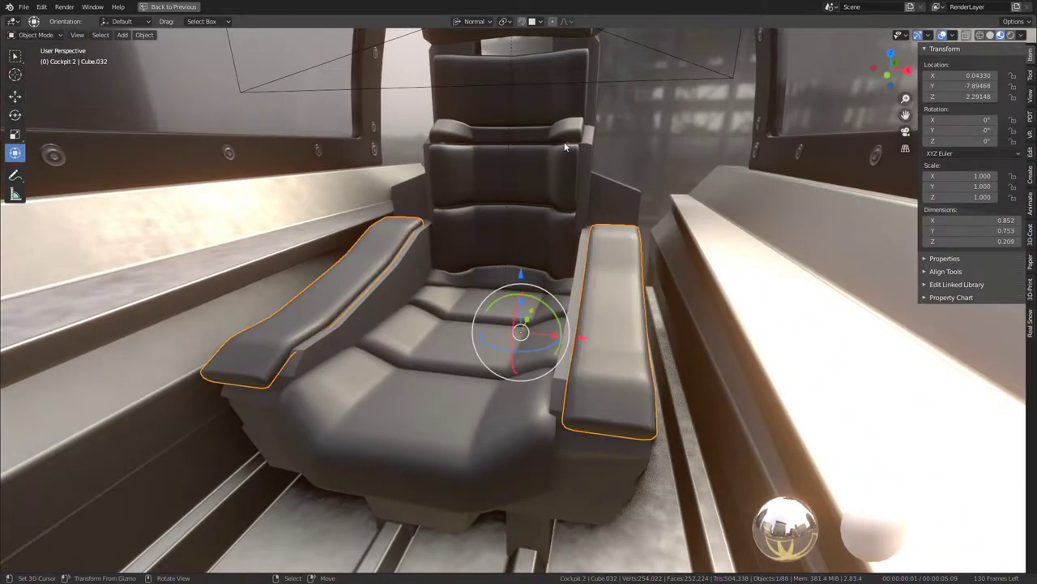
# Step: Switch to Global orientation and move the armrest geometry along X
pyautogui.press('Tab')
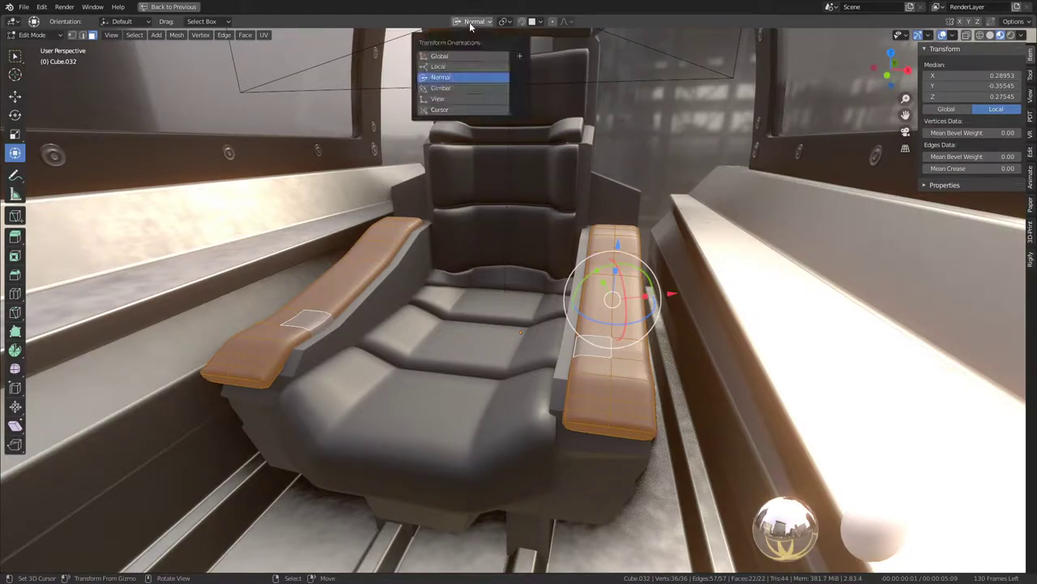
pyautogui.click(480, 57)
pyautogui.press('g')
pyautogui.press('x')
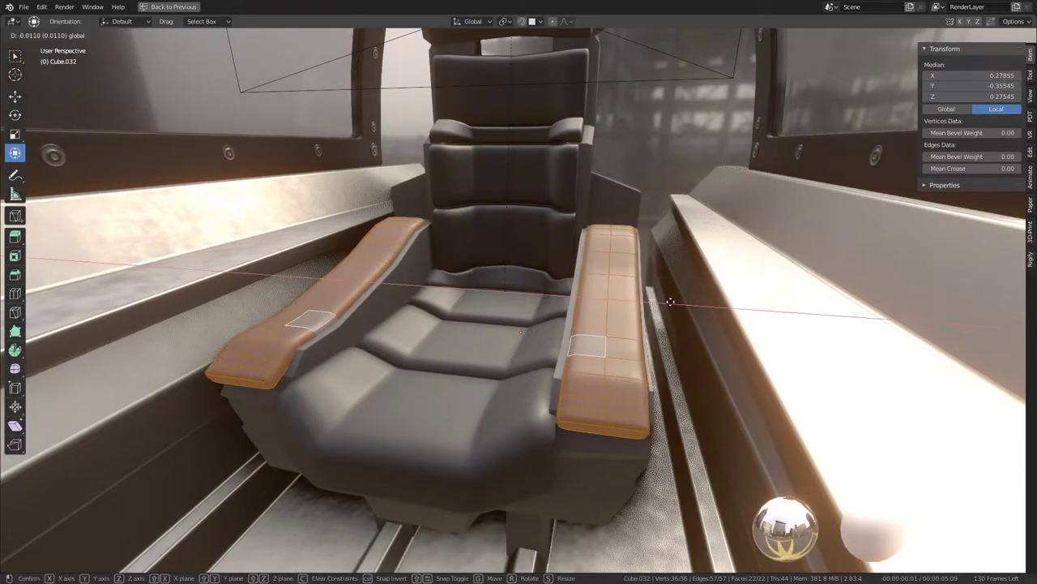
pyautogui.click(670, 301)
pyautogui.press('Tab')
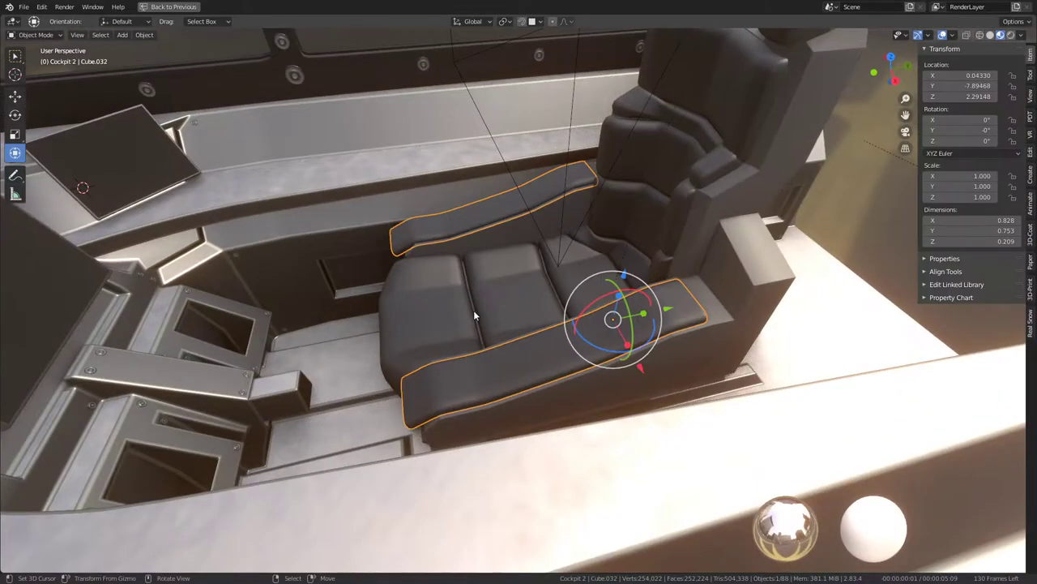
pyautogui.moveTo(669, 301)
pyautogui.mouseDown(button='middle')
pyautogui.moveTo(555, 260)
pyautogui.moveTo(567, 231)
pyautogui.moveTo(607, 322)
pyautogui.mouseUp(button='middle')
# Step: Lower the armrest's top face about 0.049 along Z
pyautogui.press('Tab')
pyautogui.click(607, 322)
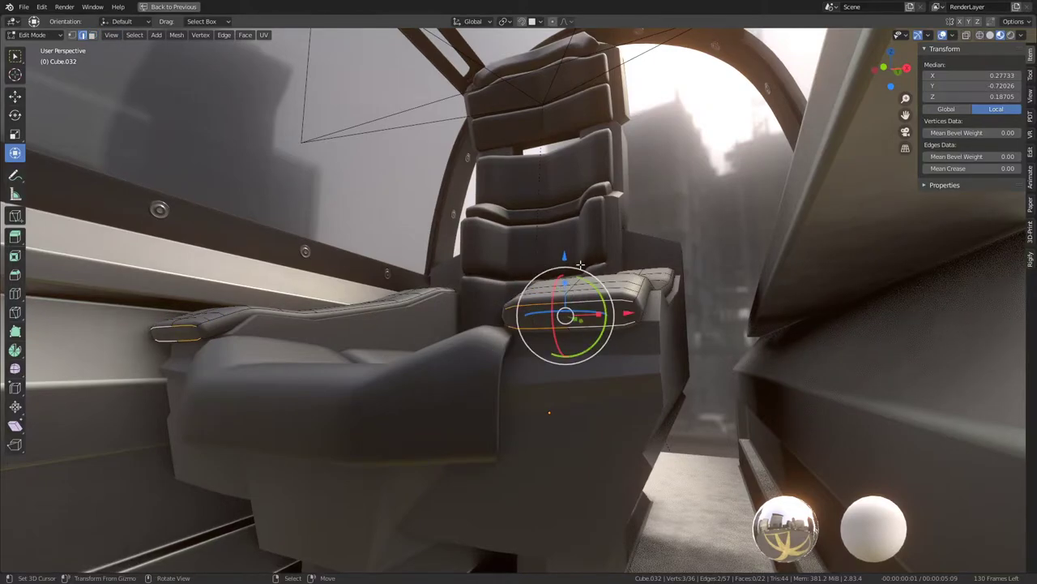
pyautogui.press('g')
pyautogui.press('z')
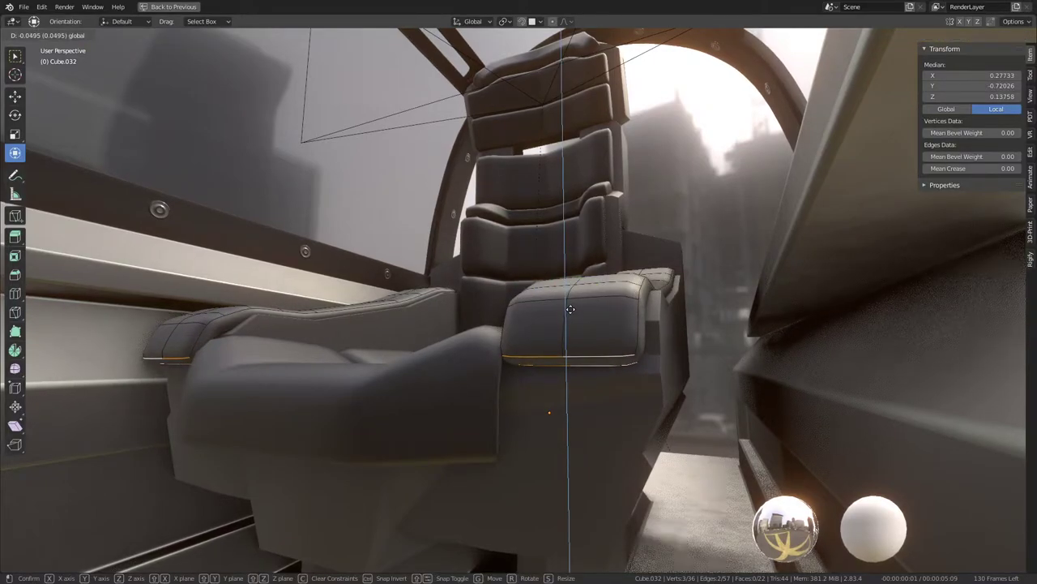
pyautogui.click(571, 309)
# Step: Slide the armrest top face slightly along Y and return to Object Mode
pyautogui.moveTo(571, 309)
pyautogui.mouseDown(button='middle')
pyautogui.moveTo(463, 370)
pyautogui.moveTo(540, 308)
pyautogui.moveTo(392, 386)
pyautogui.mouseUp(button='middle')
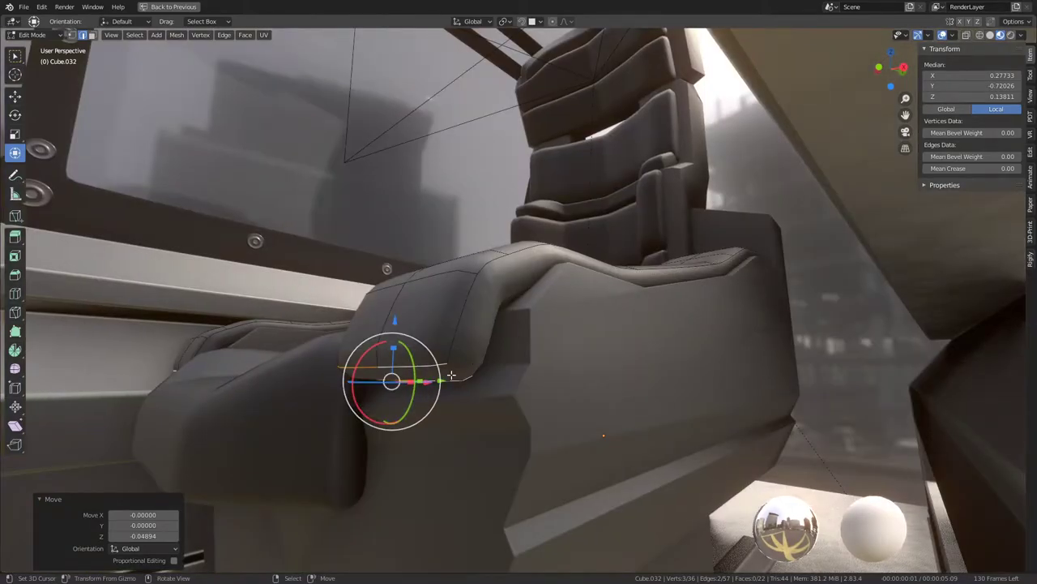
pyautogui.moveTo(450, 376); pyautogui.dragTo(436, 391, button='middle')
pyautogui.moveTo(375, 407); pyautogui.dragTo(376, 406)
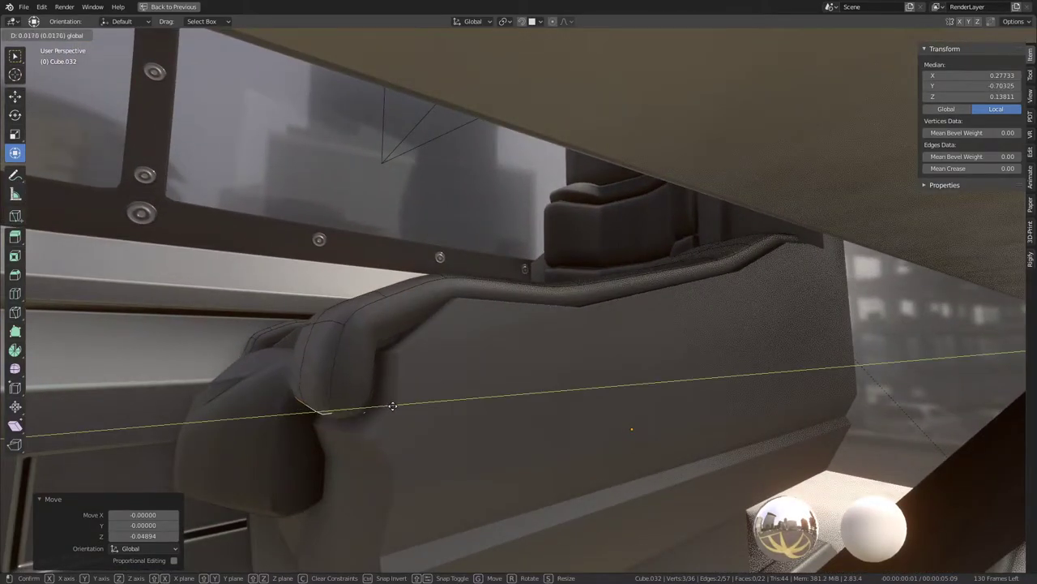
pyautogui.hotkey('ctrl', 'z')
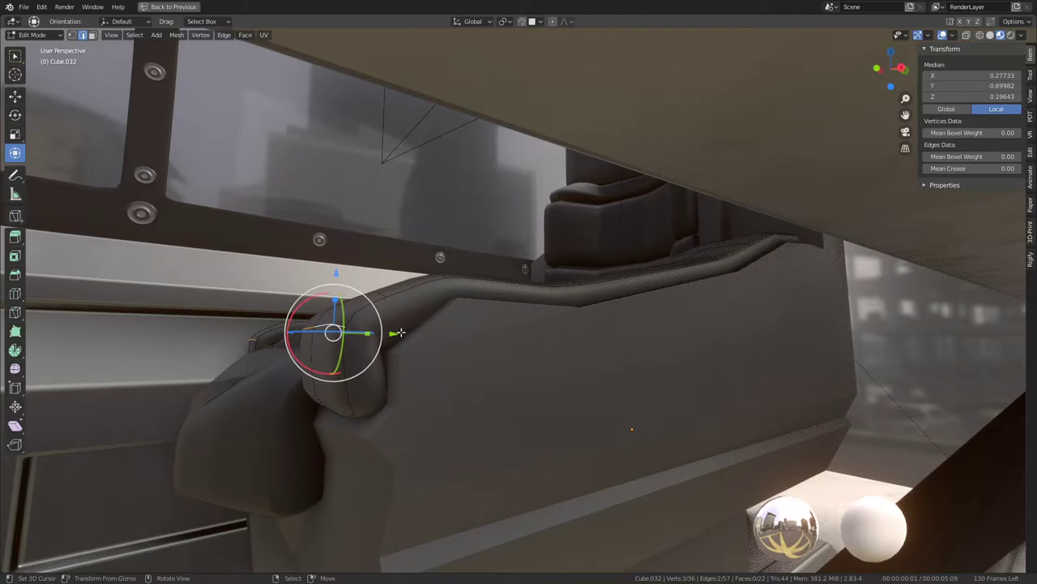
pyautogui.moveTo(397, 332); pyautogui.dragTo(409, 333)
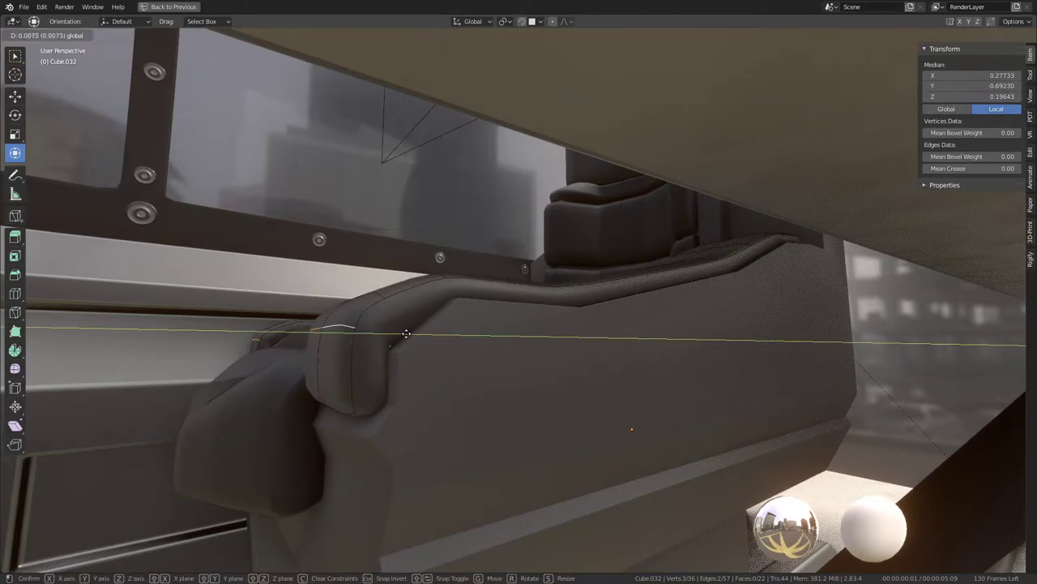
pyautogui.click(353, 286)
pyautogui.press('Tab')
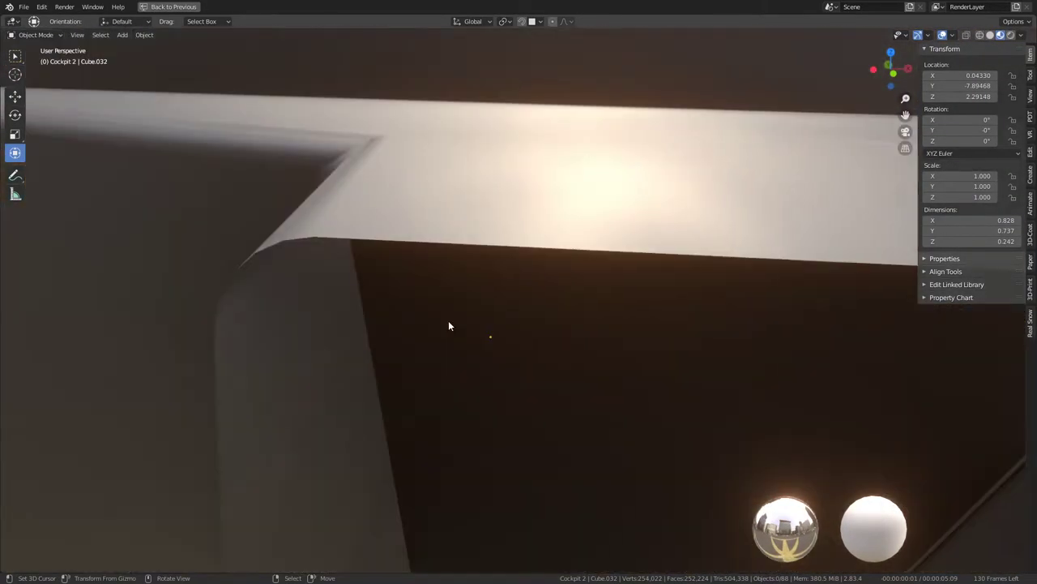
pyautogui.moveTo(446, 320)
pyautogui.mouseDown(button='middle')
pyautogui.moveTo(474, 332)
pyautogui.moveTo(546, 305)
pyautogui.moveTo(522, 275)
pyautogui.mouseUp(button='middle')
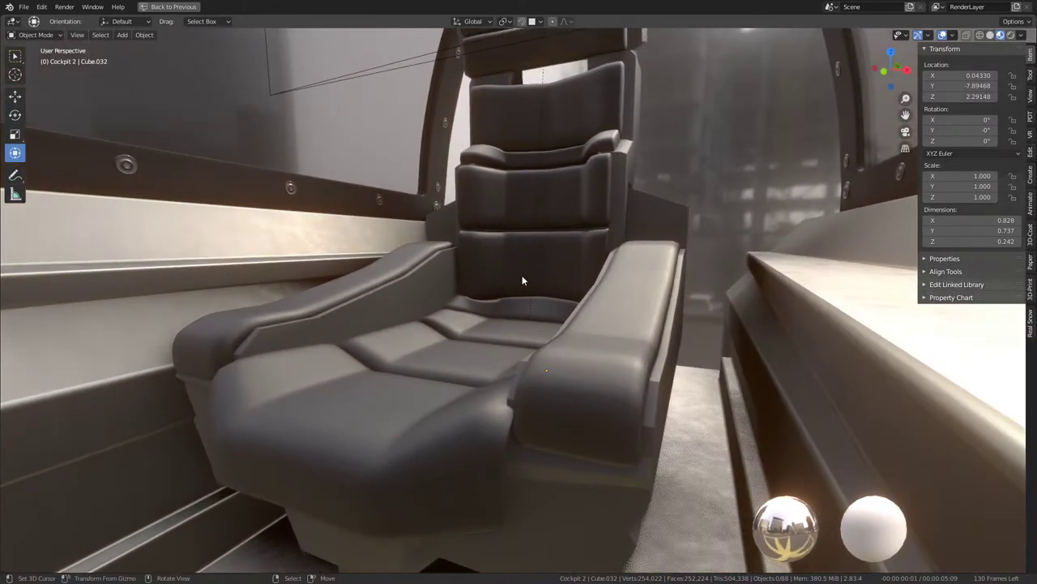
# Step: Select a seat-base Cube.030 vertex beside the right armrest in Edit Mode
pyautogui.click(662, 373)
pyautogui.moveTo(665, 365)
pyautogui.mouseDown(button='middle')
pyautogui.moveTo(655, 330)
pyautogui.moveTo(612, 365)
pyautogui.moveTo(486, 386)
pyautogui.moveTo(484, 378)
pyautogui.moveTo(581, 398)
pyautogui.moveTo(686, 379)
pyautogui.moveTo(705, 353)
pyautogui.moveTo(678, 343)
pyautogui.moveTo(690, 354)
pyautogui.moveTo(668, 366)
pyautogui.mouseUp(button='middle')
pyautogui.press('Tab')
pyautogui.press('Tab')
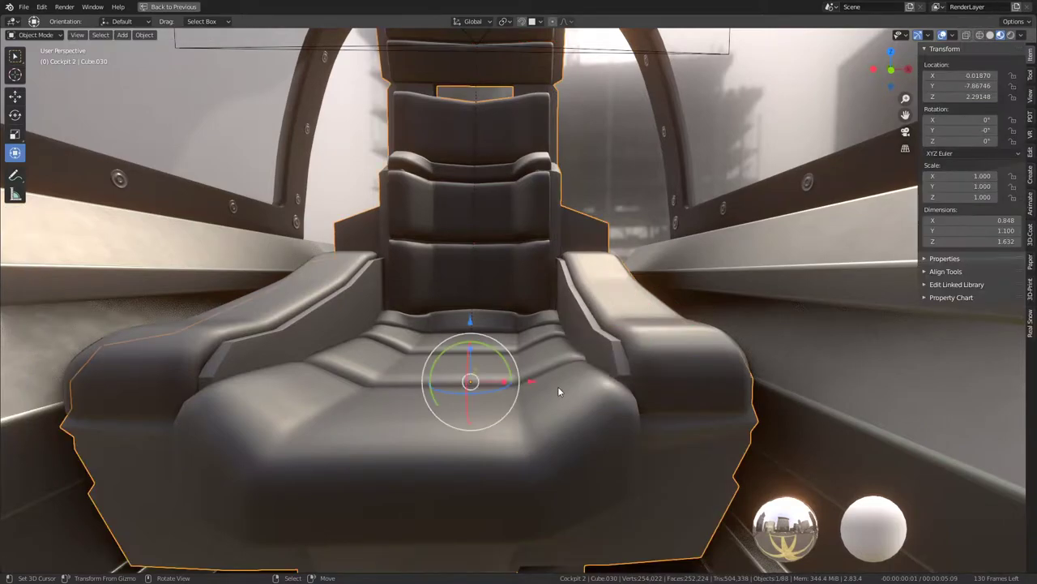
pyautogui.click(610, 379)
pyautogui.press('Tab')
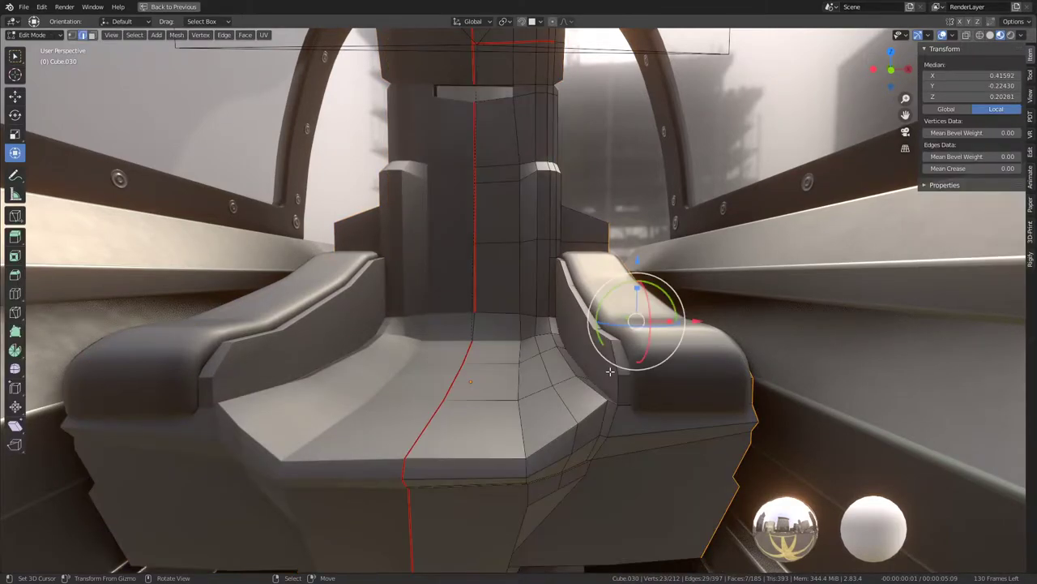
pyautogui.click(614, 356)
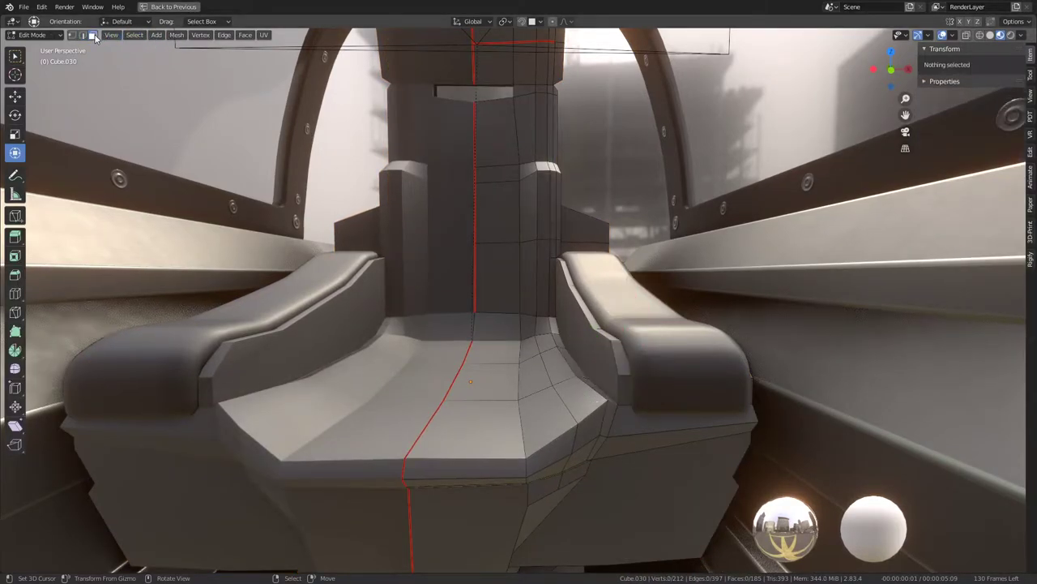
pyautogui.moveTo(558, 290); pyautogui.dragTo(511, 347, button='middle')
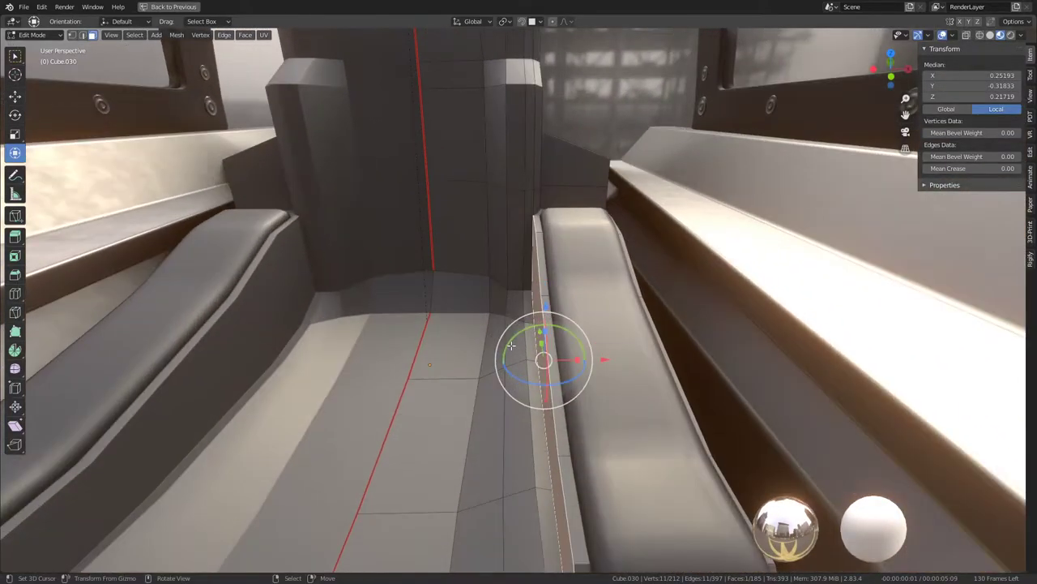
# Step: Nudge the seat-base vertex 0.0068 along X
pyautogui.press('g')
pyautogui.press('x')
pyautogui.moveTo(617, 318); pyautogui.dragTo(579, 398, button='middle')
pyautogui.moveTo(601, 315)
pyautogui.mouseDown(button='middle')
pyautogui.moveTo(584, 339)
pyautogui.moveTo(543, 257)
pyautogui.moveTo(590, 300)
pyautogui.moveTo(582, 293)
pyautogui.mouseUp(button='middle')
pyautogui.press('Tab')
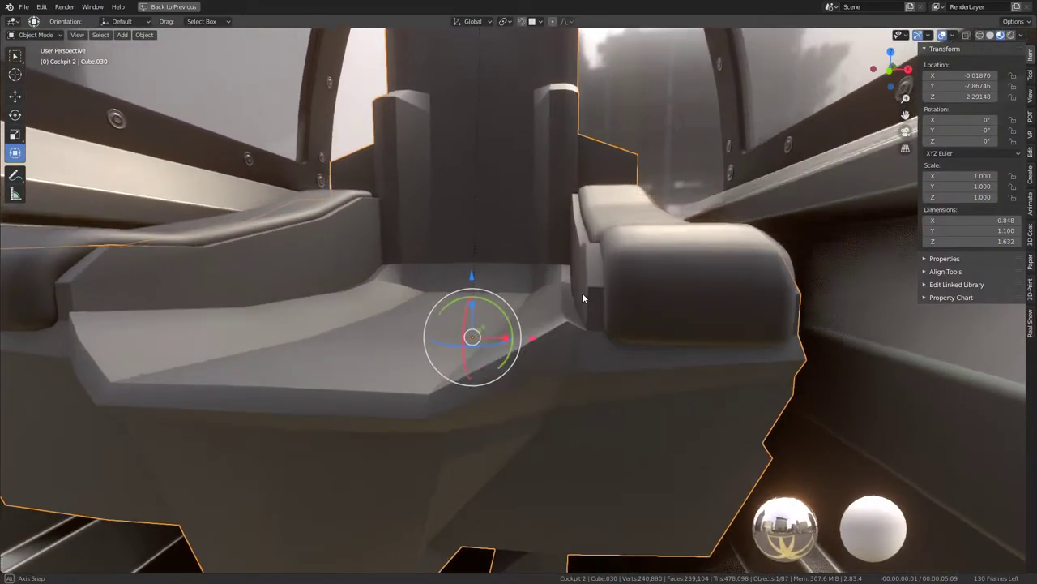
pyautogui.press('Tab')
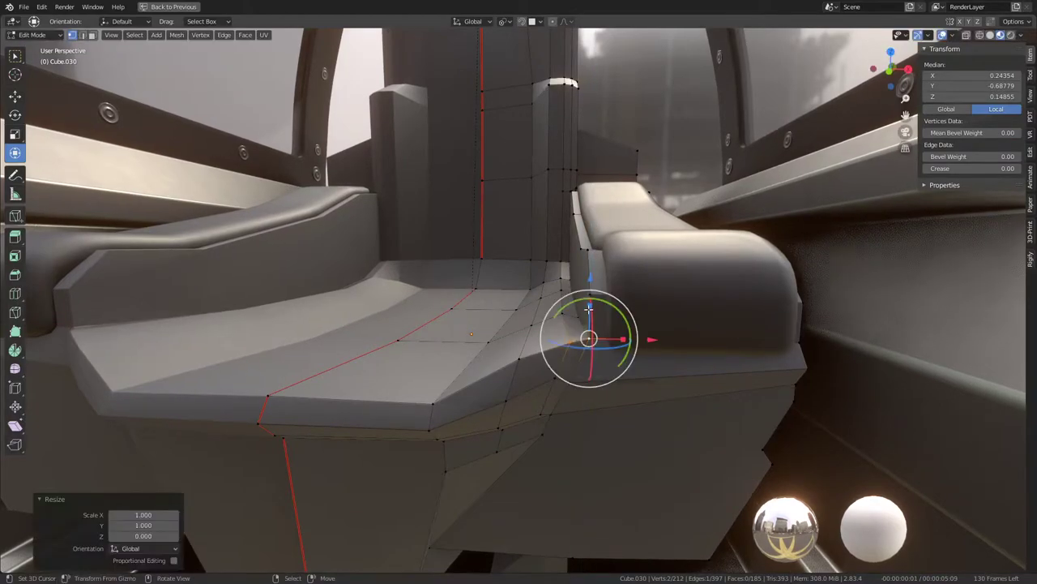
pyautogui.moveTo(589, 309); pyautogui.dragTo(578, 347, button='middle')
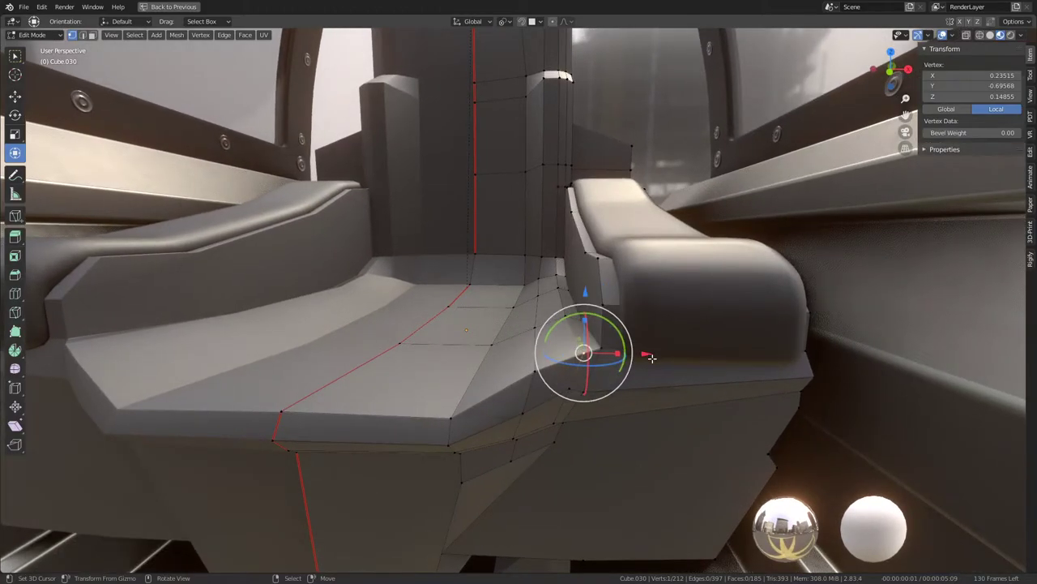
pyautogui.click(638, 357)
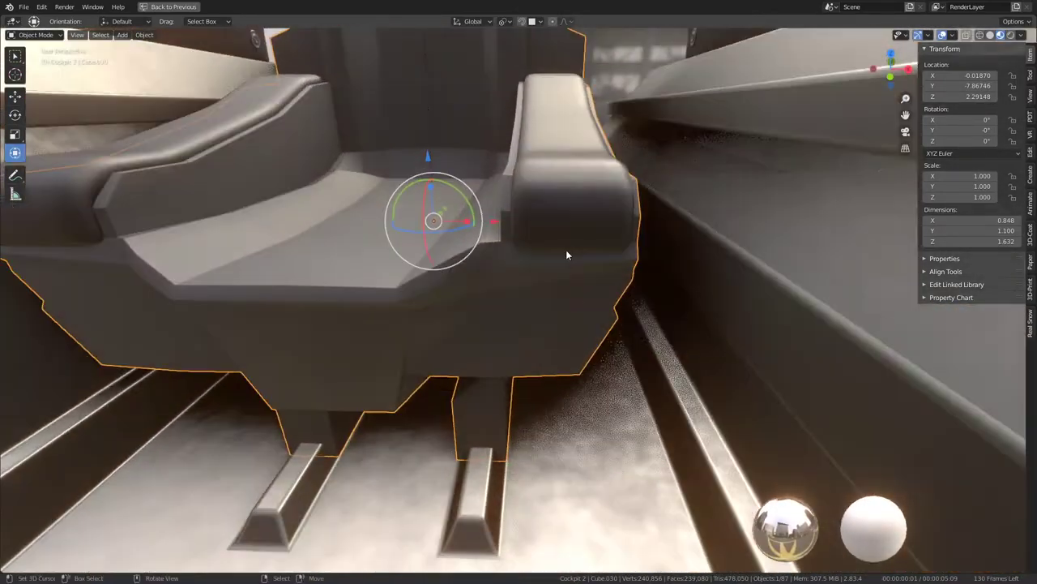
# Step: Push the seat's underside vertex 0.0111 outward along X
pyautogui.press('Tab')
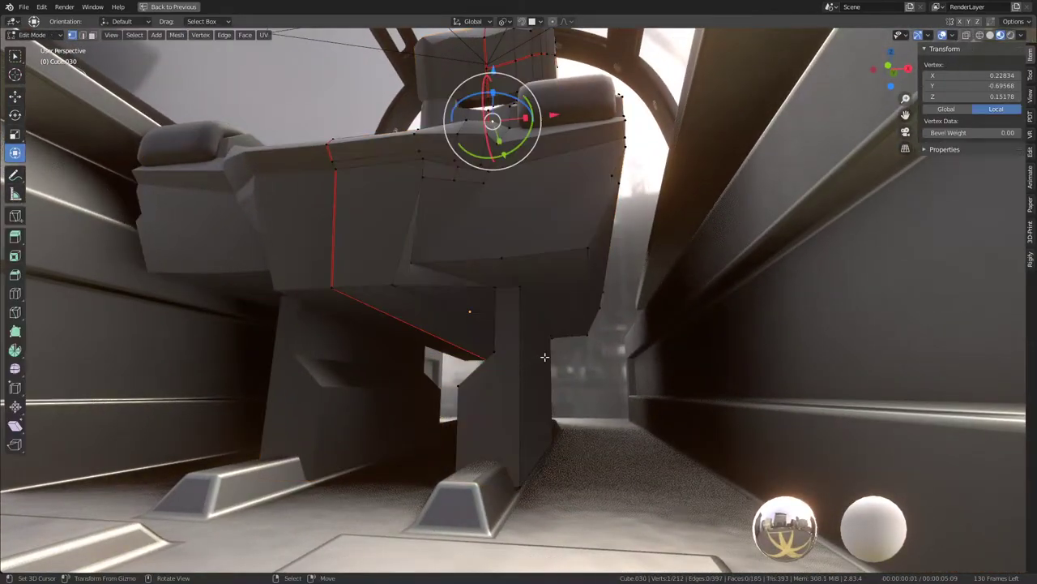
pyautogui.moveTo(558, 299)
pyautogui.mouseDown(button='middle')
pyautogui.moveTo(540, 306)
pyautogui.moveTo(415, 278)
pyautogui.mouseUp(button='middle')
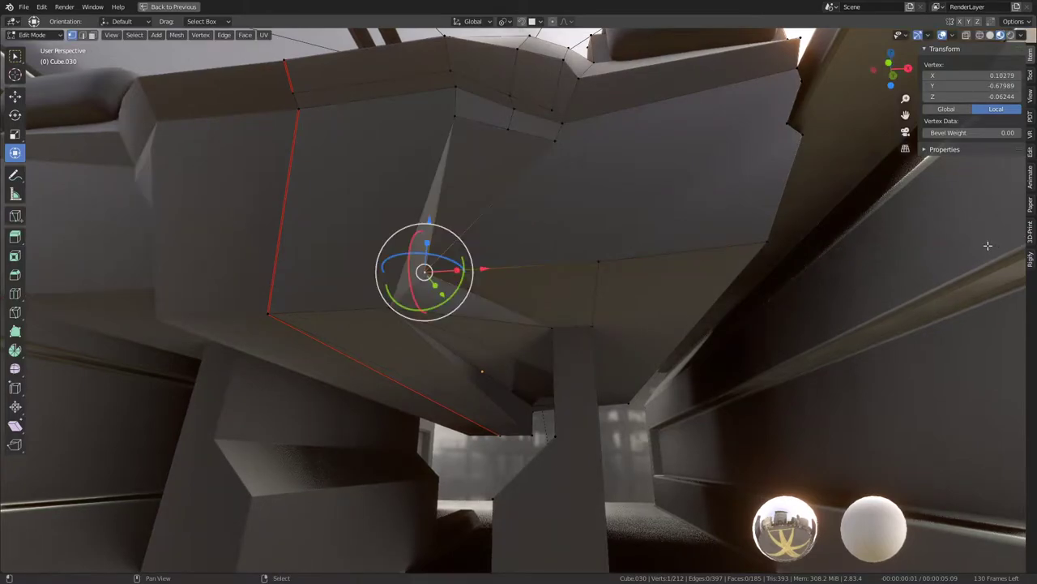
pyautogui.moveTo(988, 245); pyautogui.dragTo(689, 305, button='middle')
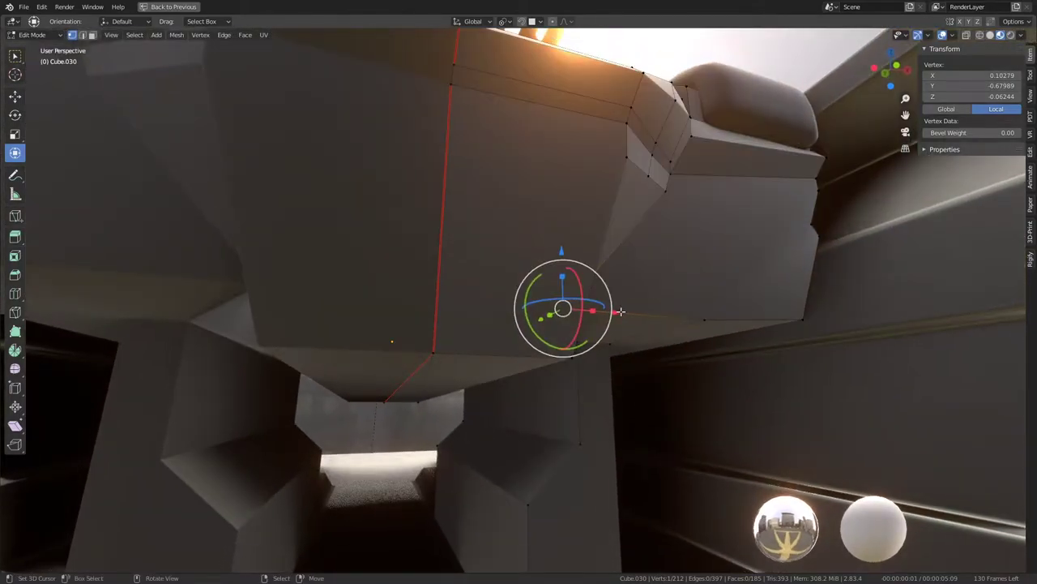
pyautogui.press('g')
pyautogui.press('x')
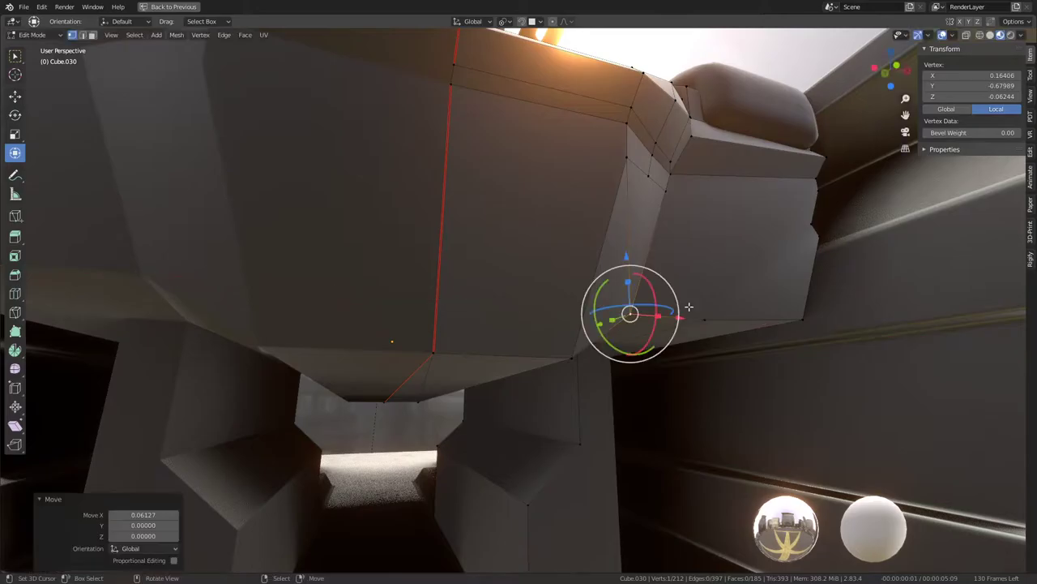
pyautogui.moveTo(689, 307)
pyautogui.mouseDown(button='middle')
pyautogui.moveTo(649, 343)
pyautogui.moveTo(560, 210)
pyautogui.moveTo(586, 213)
pyautogui.moveTo(627, 186)
pyautogui.moveTo(646, 252)
pyautogui.moveTo(628, 310)
pyautogui.moveTo(613, 305)
pyautogui.moveTo(658, 194)
pyautogui.mouseUp(button='middle')
pyautogui.press('Tab')
pyautogui.press('Tab')
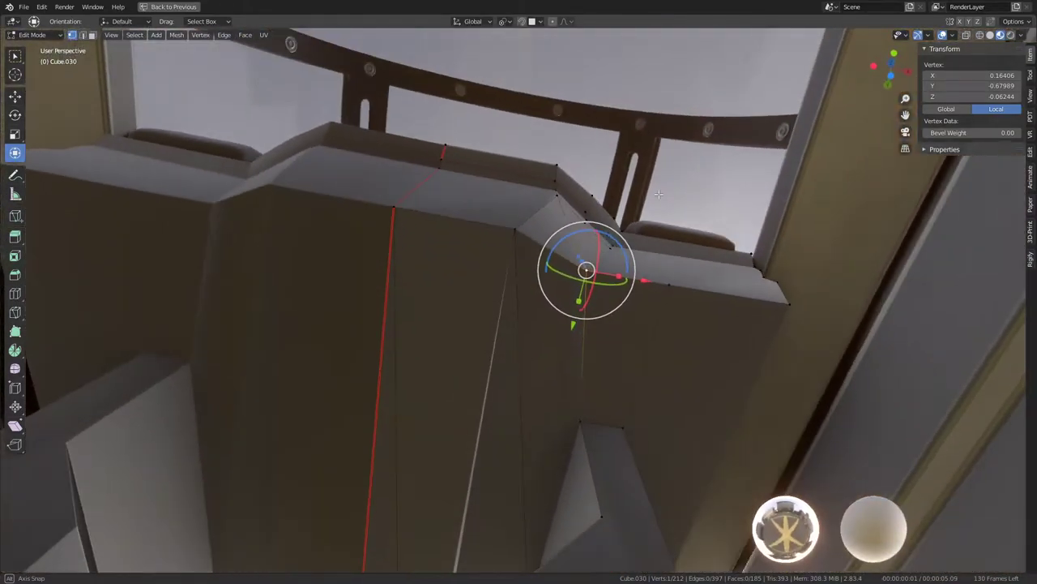
pyautogui.click(661, 280)
# Step: Check the seat in Object Mode and restore the Shading workspace layout
pyautogui.press('Tab')
pyautogui.moveTo(661, 280)
pyautogui.mouseDown(button='middle')
pyautogui.moveTo(648, 338)
pyautogui.moveTo(560, 350)
pyautogui.moveTo(475, 295)
pyautogui.moveTo(486, 343)
pyautogui.moveTo(521, 297)
pyautogui.moveTo(512, 329)
pyautogui.moveTo(519, 255)
pyautogui.moveTo(554, 275)
pyautogui.moveTo(493, 240)
pyautogui.mouseUp(button='middle')
pyautogui.press('Tab')
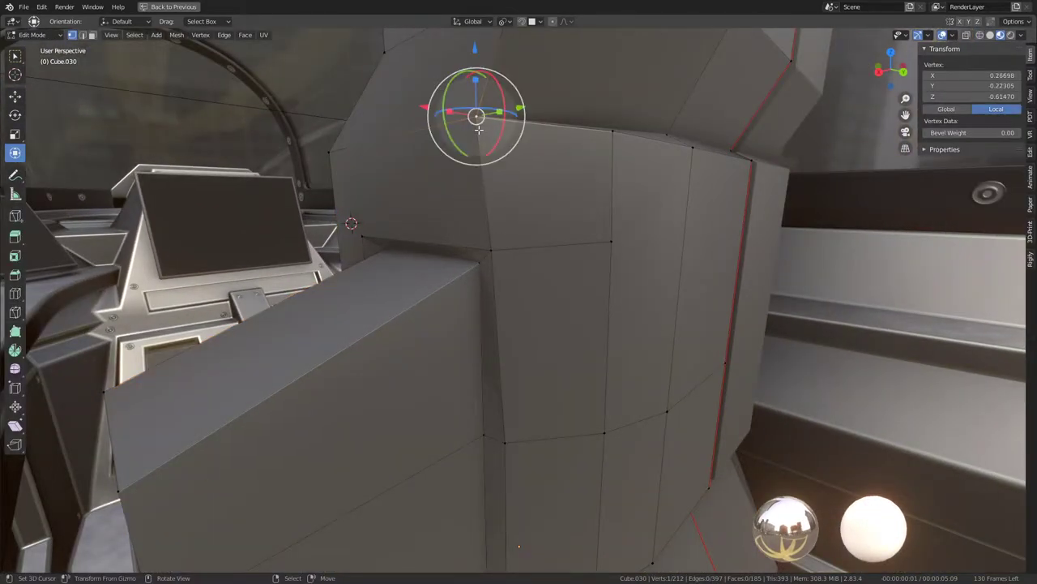
pyautogui.press('Tab')
pyautogui.moveTo(478, 128); pyautogui.dragTo(533, 166, button='middle')
pyautogui.hotkey('ctrl', 'space')
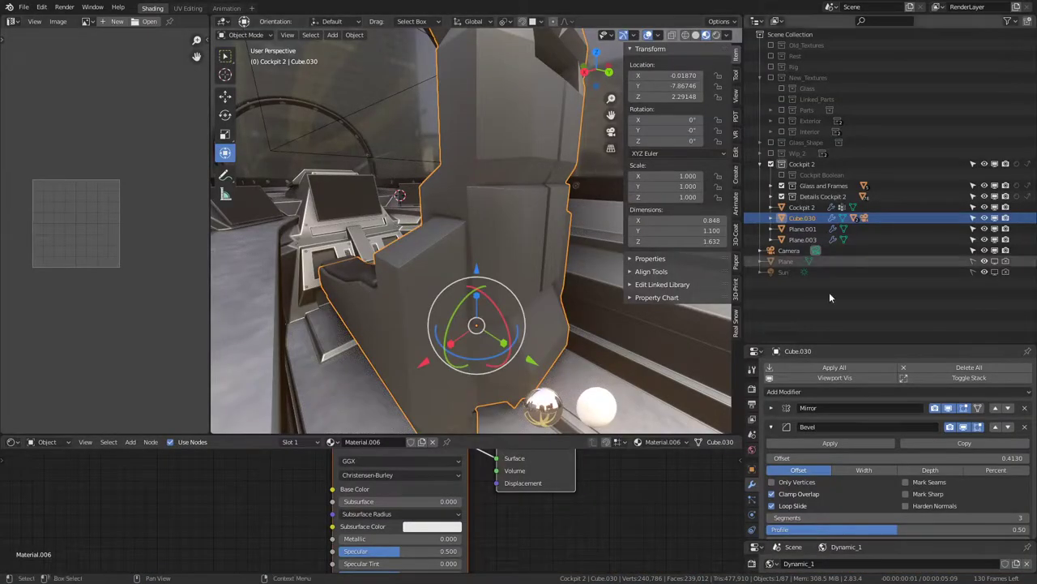
# Step: Change the seat's Bevel modifier limit angle from 13° to 25°, then maximize the 3D view
pyautogui.click(963, 427)
pyautogui.click(964, 430)
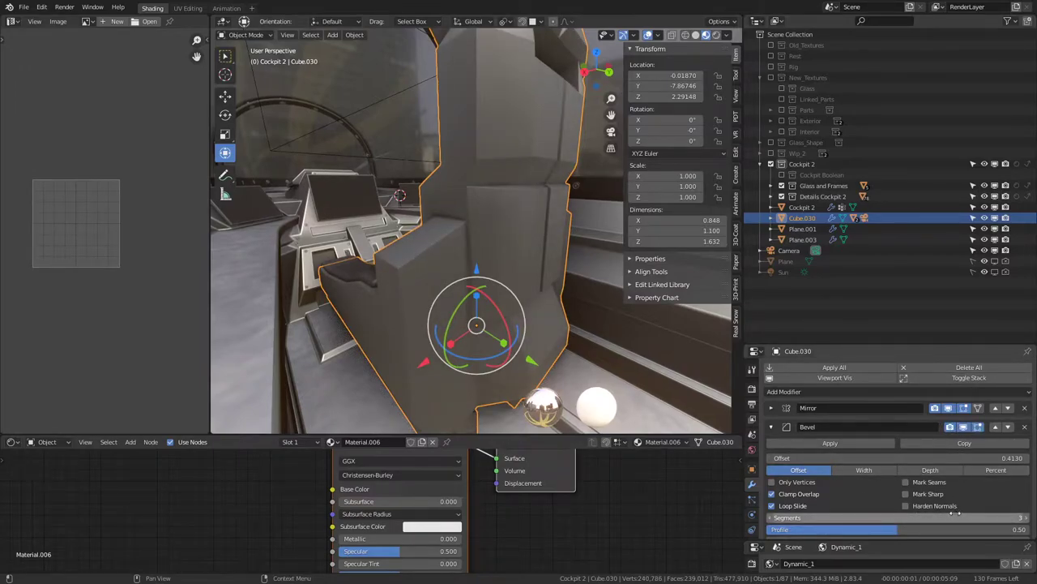
pyautogui.scroll(-1, 882, 510)
pyautogui.scroll(-2, 875, 499)
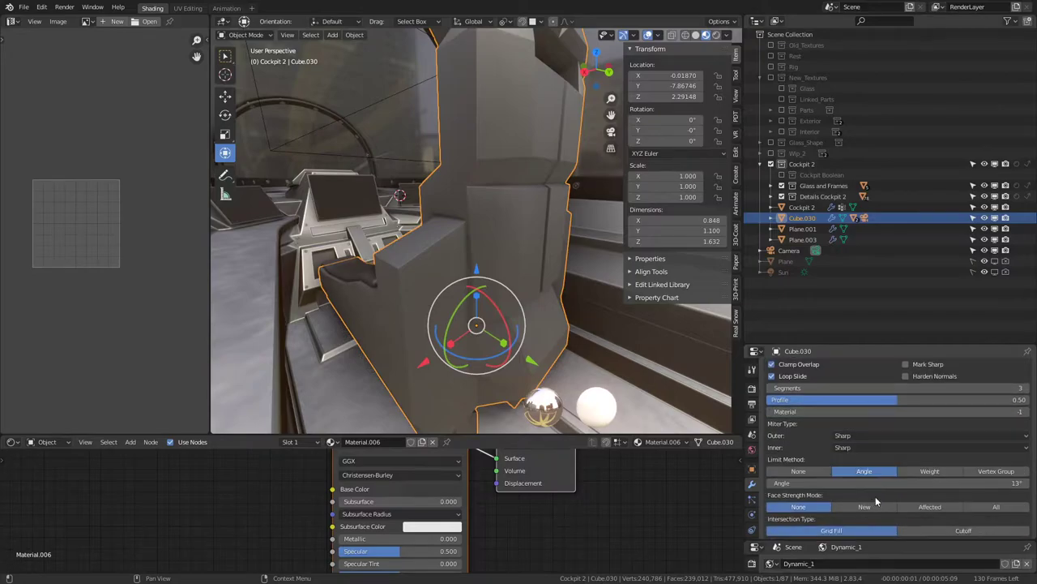
pyautogui.scroll(-1, 875, 496)
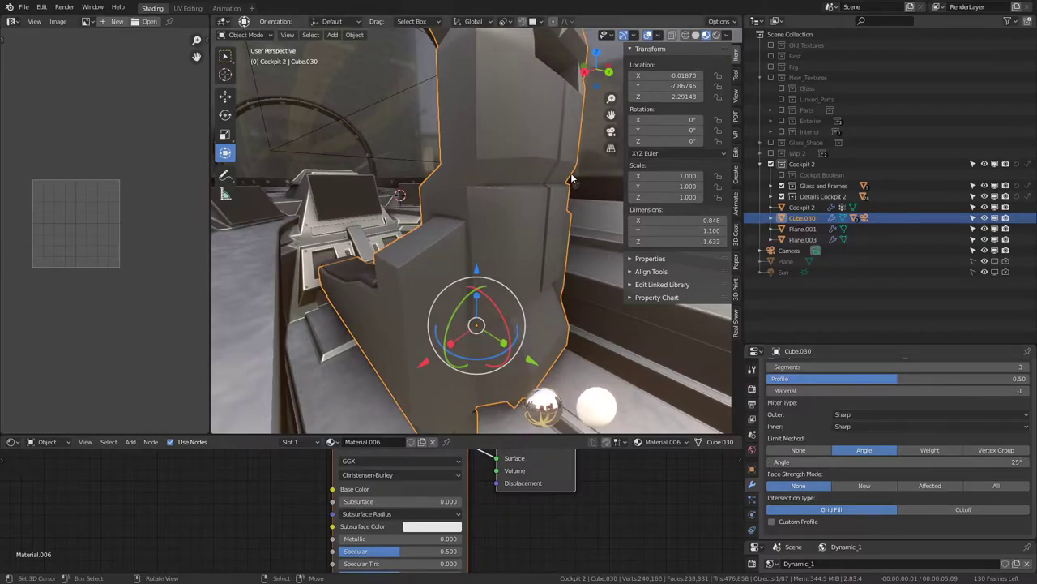
pyautogui.hotkey('ctrl', 'space')
pyautogui.moveTo(588, 172)
pyautogui.mouseDown(button='middle')
pyautogui.moveTo(568, 235)
pyautogui.moveTo(622, 196)
pyautogui.moveTo(554, 171)
pyautogui.moveTo(534, 149)
pyautogui.moveTo(578, 167)
pyautogui.moveTo(560, 224)
pyautogui.moveTo(646, 197)
pyautogui.mouseUp(button='middle')
# Step: Scale the pillar face under the seat base, then leave Edit Mode
pyautogui.press('Tab')
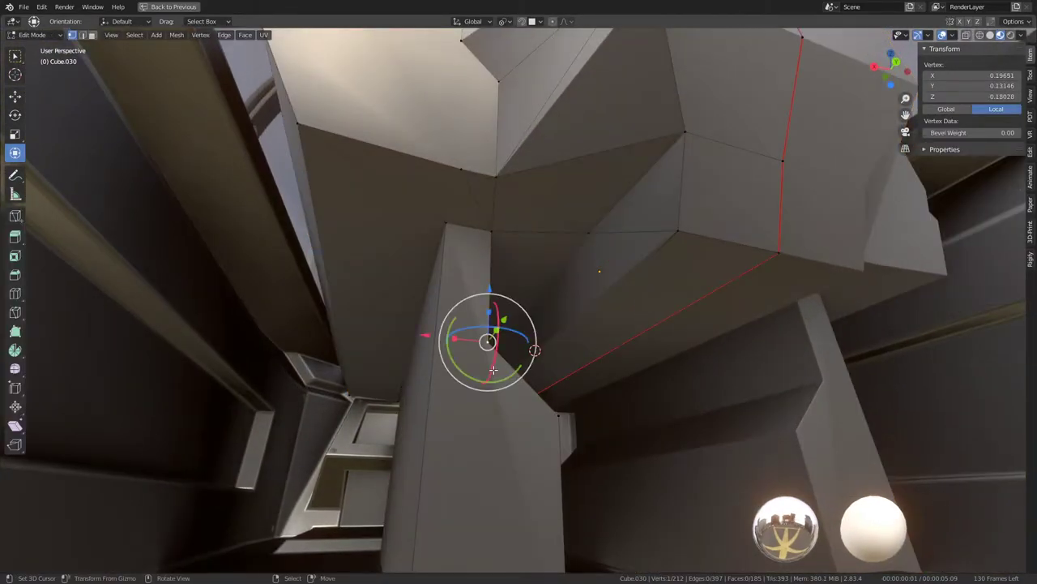
pyautogui.click(92, 35)
pyautogui.click(479, 365)
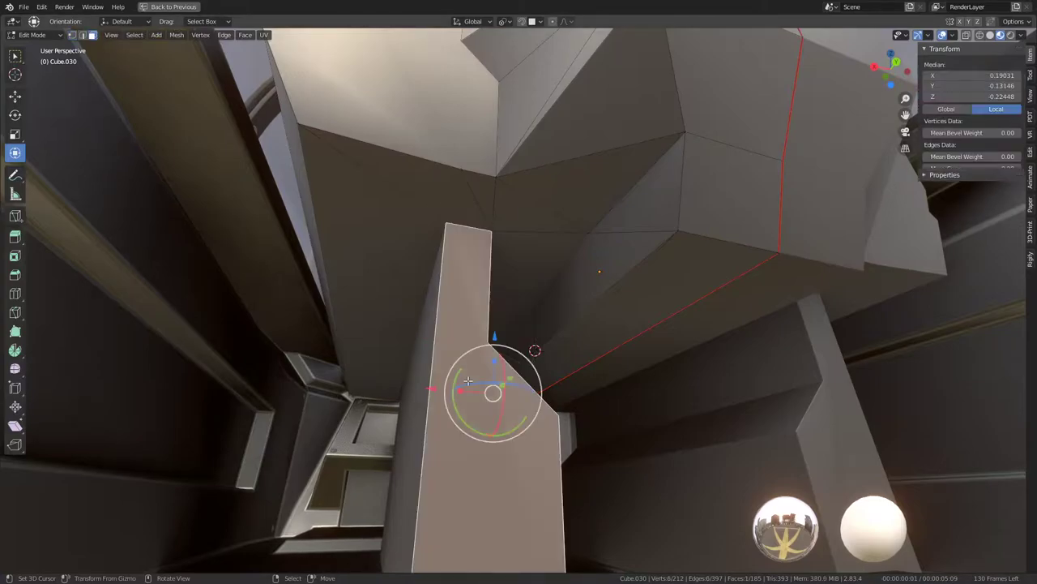
pyautogui.moveTo(486, 365)
pyautogui.mouseDown(button='middle')
pyautogui.moveTo(546, 416)
pyautogui.moveTo(579, 269)
pyautogui.moveTo(589, 313)
pyautogui.moveTo(606, 320)
pyautogui.moveTo(551, 292)
pyautogui.mouseUp(button='middle')
pyautogui.press('Return')
pyautogui.press('Tab')
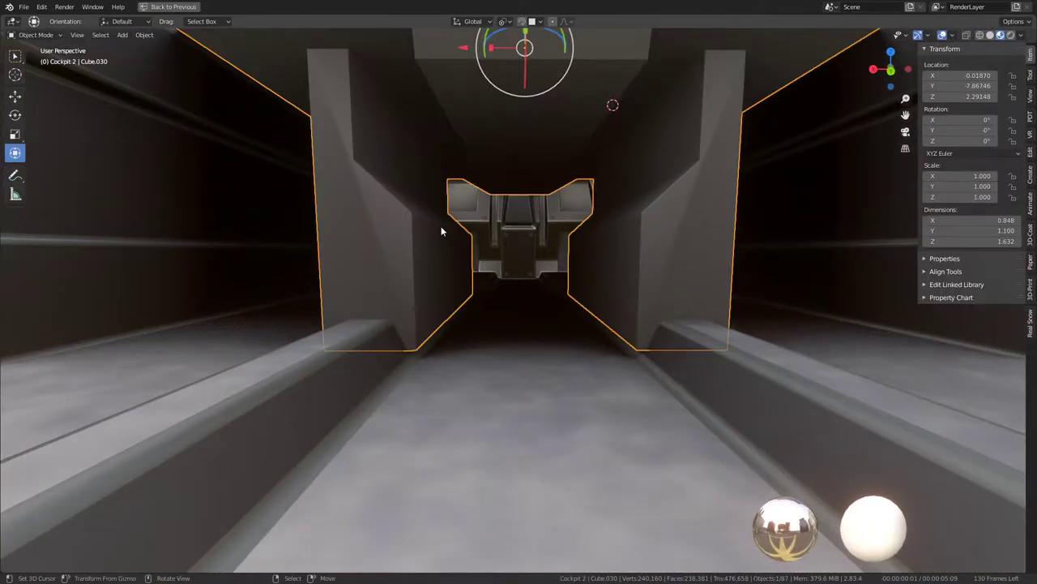
# Step: Edge-slide a vertical pillar edge on Cube.030 by -0.2759 and return to Object Mode
pyautogui.press('Tab')
pyautogui.moveTo(475, 276)
pyautogui.mouseDown(button='middle')
pyautogui.moveTo(493, 232)
pyautogui.moveTo(541, 227)
pyautogui.mouseUp(button='middle')
pyautogui.press('Tab')
pyautogui.press('Tab')
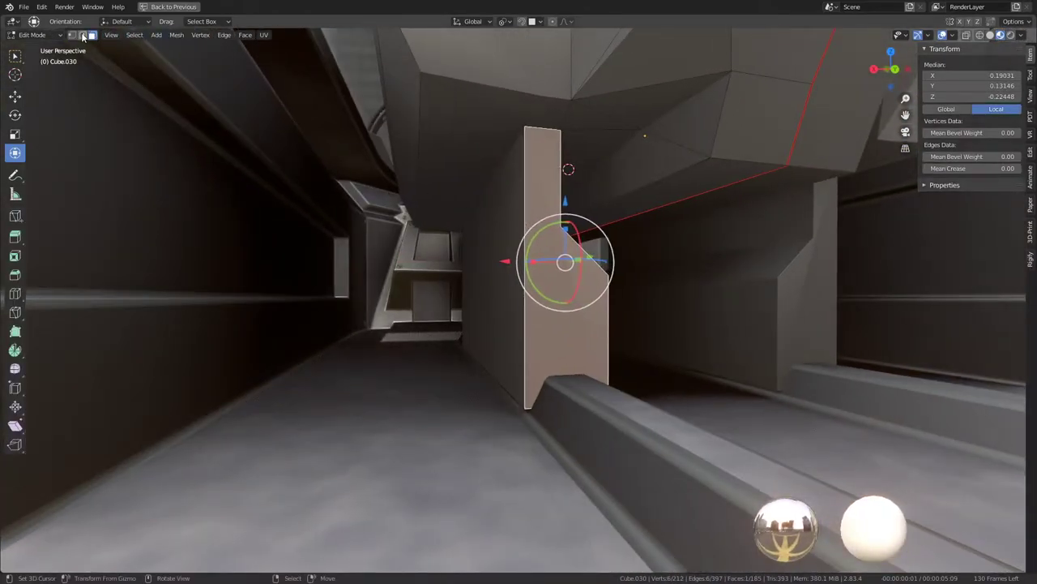
pyautogui.click(474, 264)
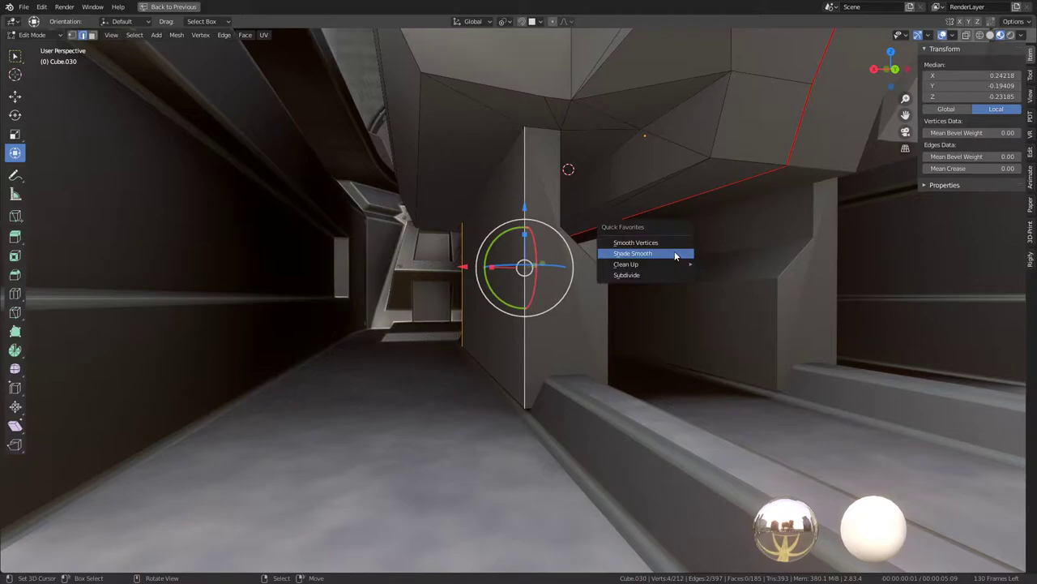
pyautogui.click(659, 274)
pyautogui.click(498, 276)
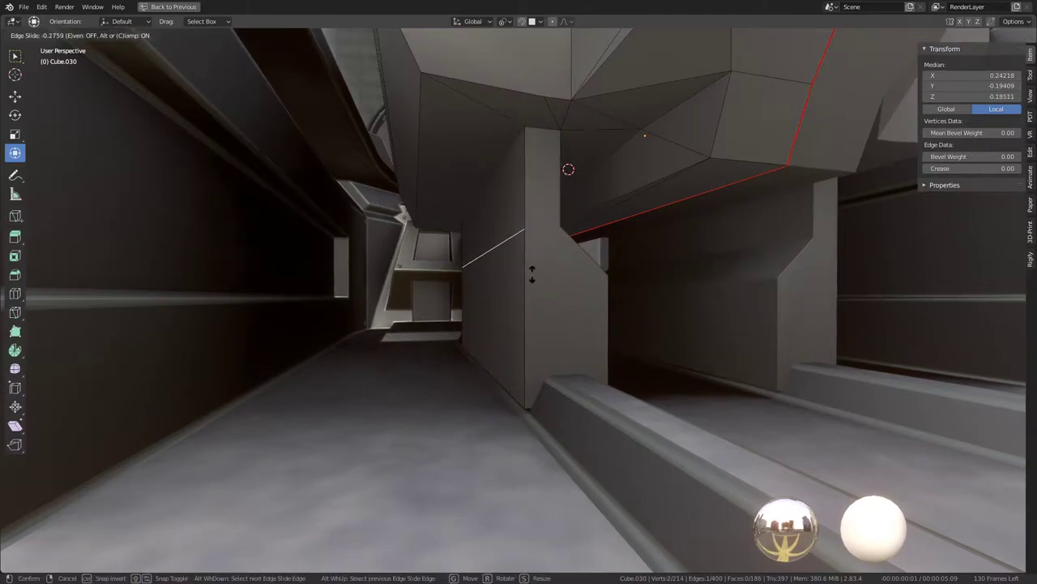
pyautogui.click(532, 274)
pyautogui.press('Tab')
# Step: Orbit from the panel into the cockpit toward the seat
pyautogui.moveTo(541, 273)
pyautogui.mouseDown(button='middle')
pyautogui.moveTo(338, 279)
pyautogui.moveTo(486, 305)
pyautogui.mouseUp(button='middle')
pyautogui.press('Tab')
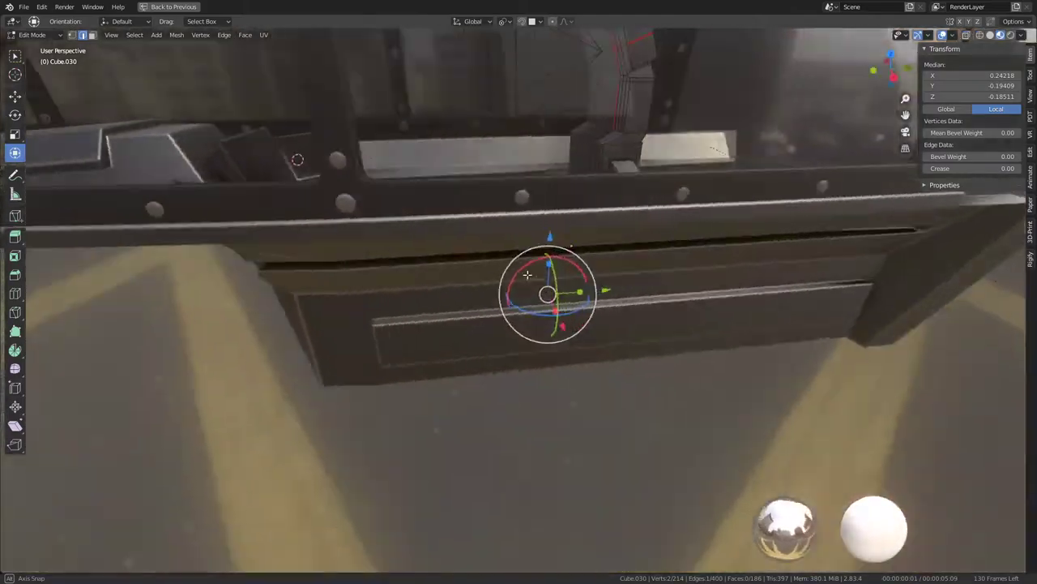
pyautogui.moveTo(527, 274); pyautogui.dragTo(429, 309, button='middle')
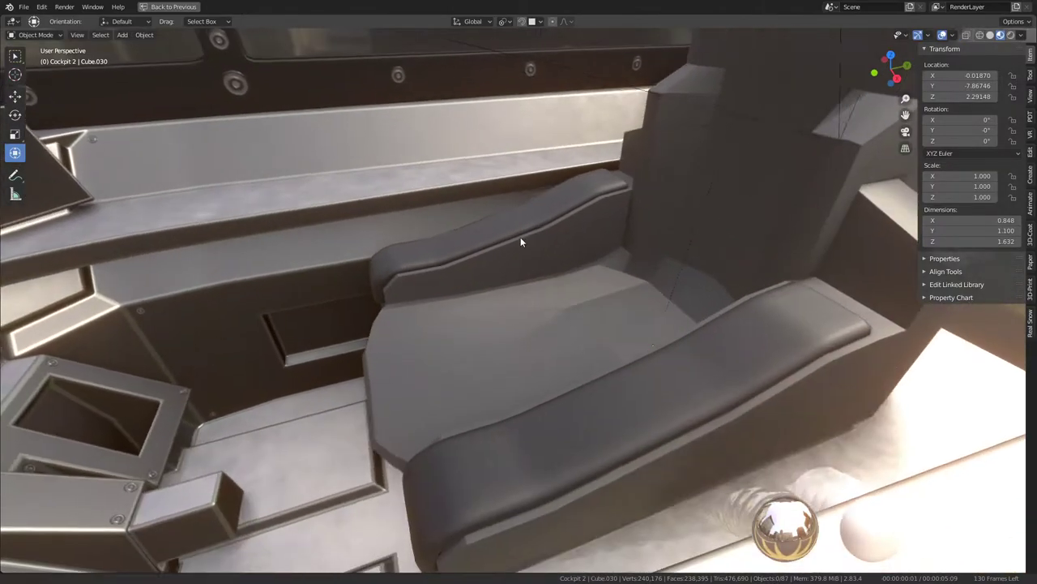
# Step: Move geometry on the seat base, then return to Object Mode
pyautogui.moveTo(520, 237)
pyautogui.mouseDown(button='middle')
pyautogui.moveTo(637, 222)
pyautogui.moveTo(567, 251)
pyautogui.moveTo(562, 200)
pyautogui.moveTo(562, 243)
pyautogui.mouseUp(button='middle')
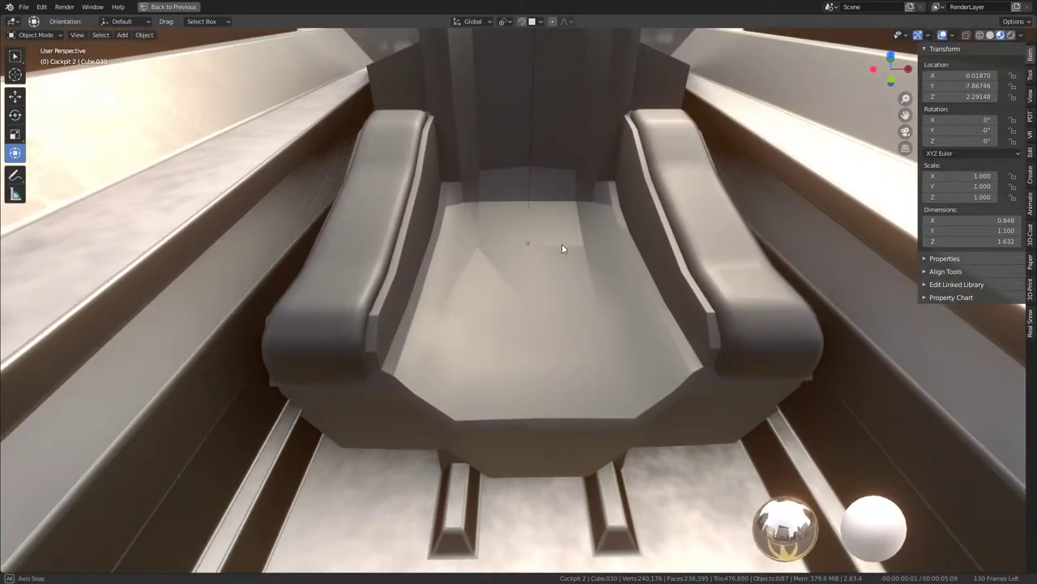
pyautogui.press('Tab')
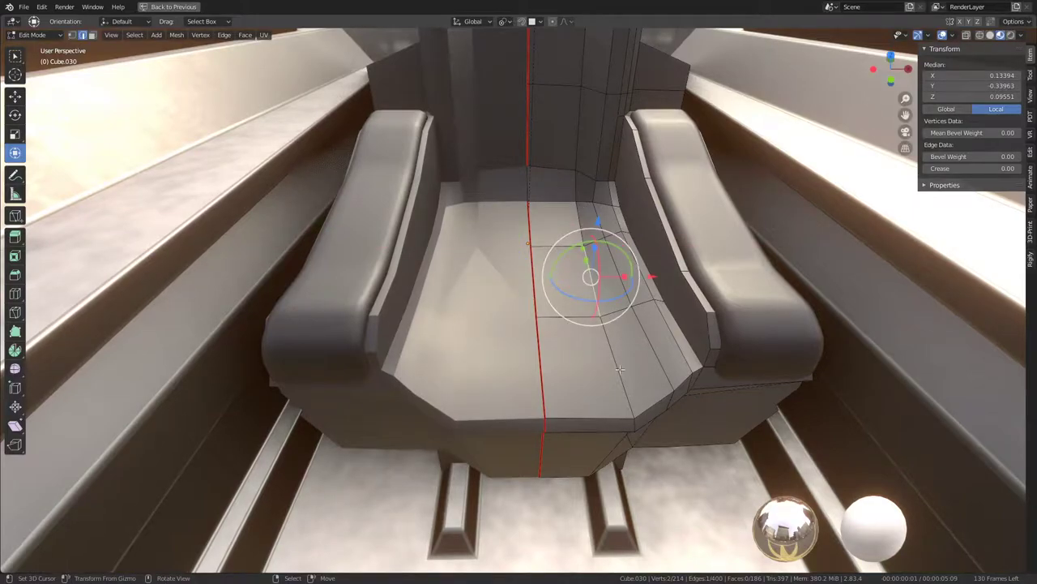
pyautogui.click(659, 272)
pyautogui.press('Tab')
pyautogui.moveTo(605, 261)
pyautogui.mouseDown(button='middle')
pyautogui.moveTo(569, 237)
pyautogui.moveTo(501, 279)
pyautogui.moveTo(472, 266)
pyautogui.moveTo(470, 250)
pyautogui.moveTo(533, 237)
pyautogui.moveTo(498, 232)
pyautogui.mouseUp(button='middle')
# Step: Unhide the detailed seat Cube.033 and nudge its cushion seam loops slightly
pyautogui.hotkey('alt', 'h')
pyautogui.hotkey('alt', 'a')
pyautogui.click(490, 259)
pyautogui.press('Tab')
pyautogui.keyDown('alt'); pyautogui.click(511, 251); pyautogui.keyUp('alt')
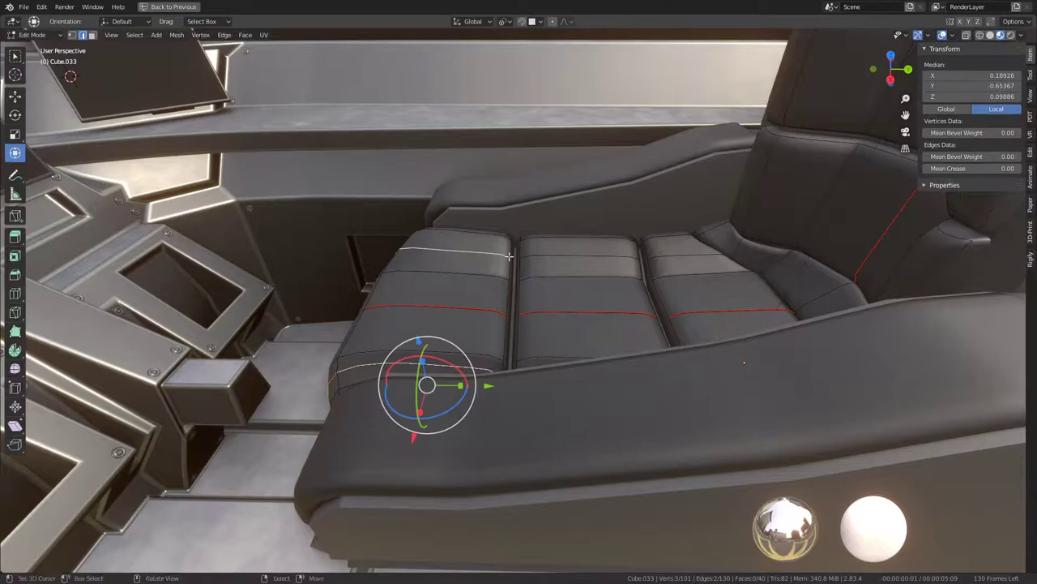
pyautogui.click(586, 377)
pyautogui.keyDown('alt'); pyautogui.click(646, 281); pyautogui.keyUp('alt')
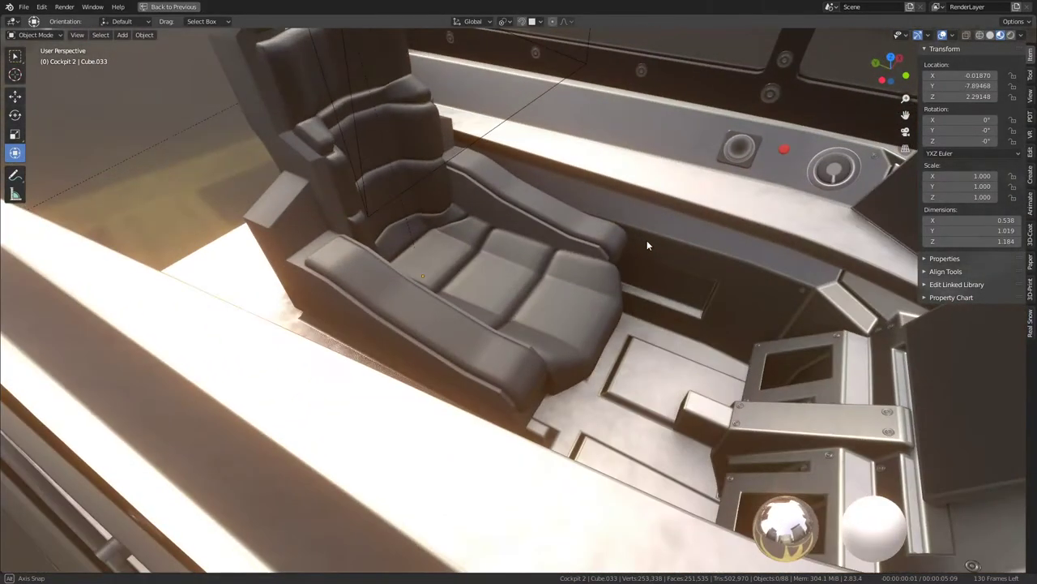
# Step: Select the seat base Cube.030 and open it in Edit Mode
pyautogui.moveTo(646, 239); pyautogui.dragTo(647, 232, button='middle')
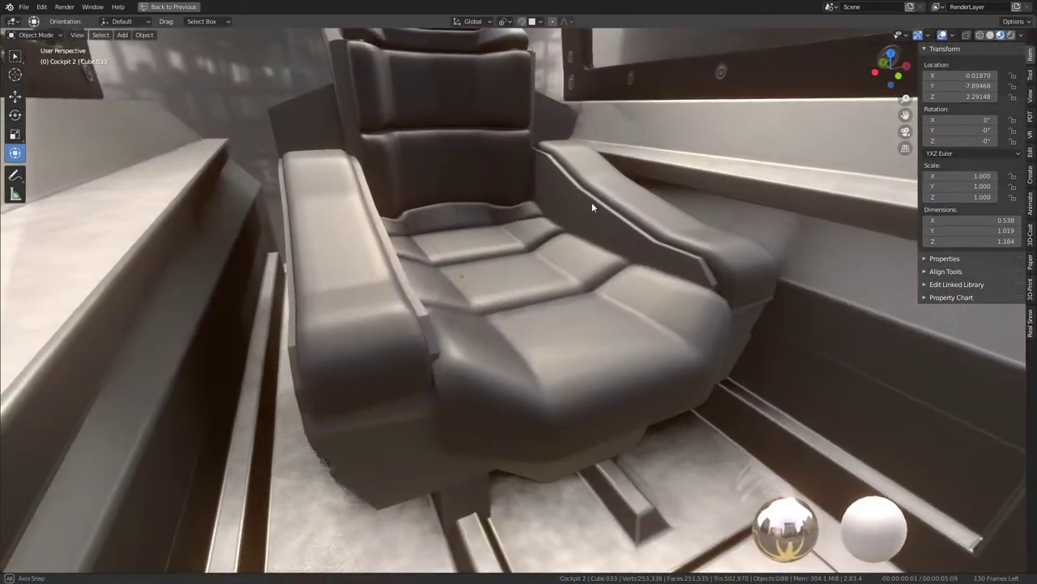
pyautogui.moveTo(590, 204); pyautogui.dragTo(540, 211, button='middle')
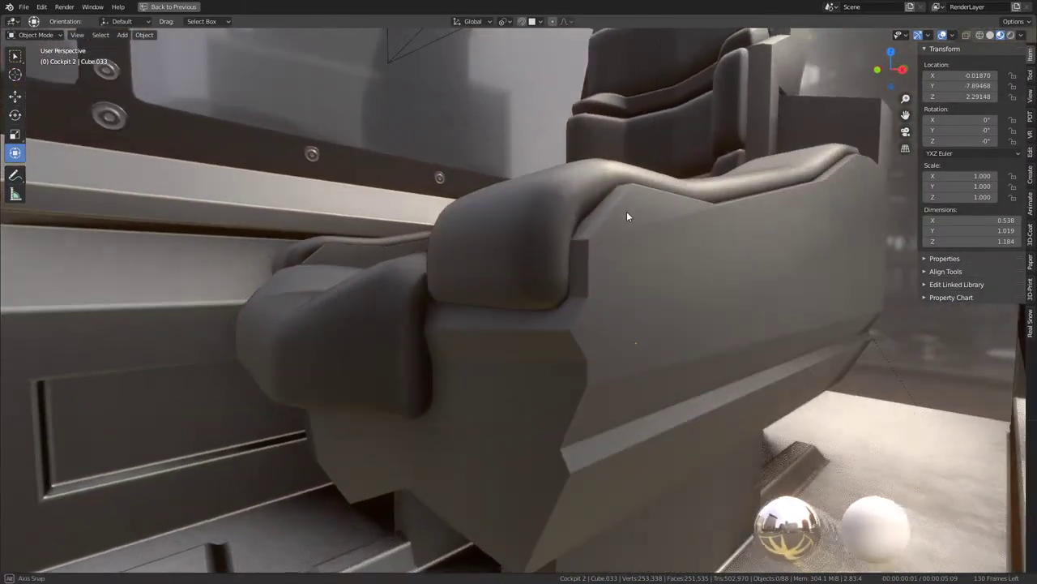
pyautogui.moveTo(540, 212)
pyautogui.mouseDown(button='middle')
pyautogui.moveTo(654, 205)
pyautogui.moveTo(642, 255)
pyautogui.mouseUp(button='middle')
pyautogui.click(633, 209)
pyautogui.press('Tab')
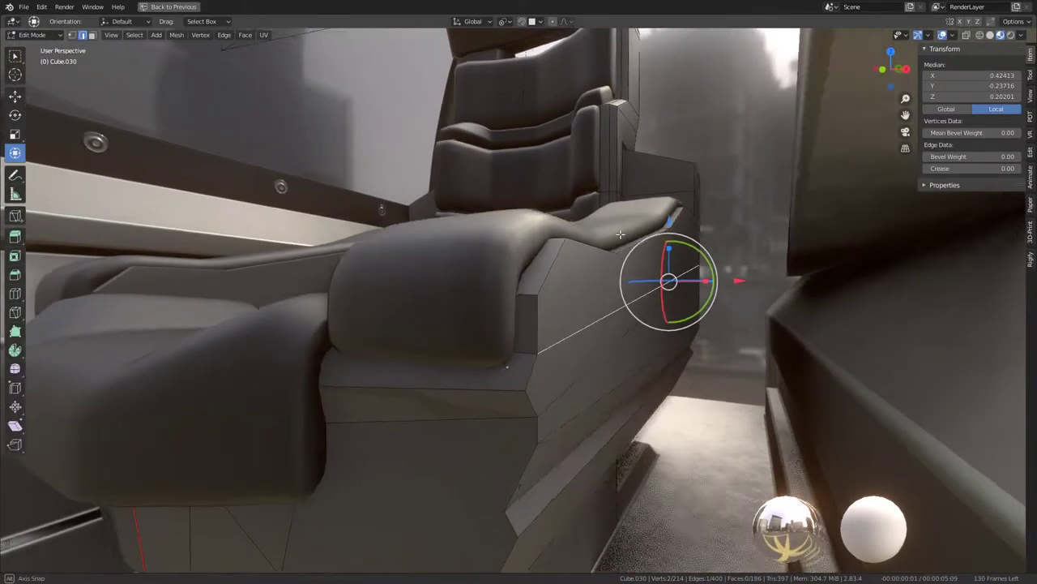
# Step: Isolate the seat base in local view and dissolve its two side faces into one
pyautogui.moveTo(576, 178); pyautogui.dragTo(426, 5, button='middle')
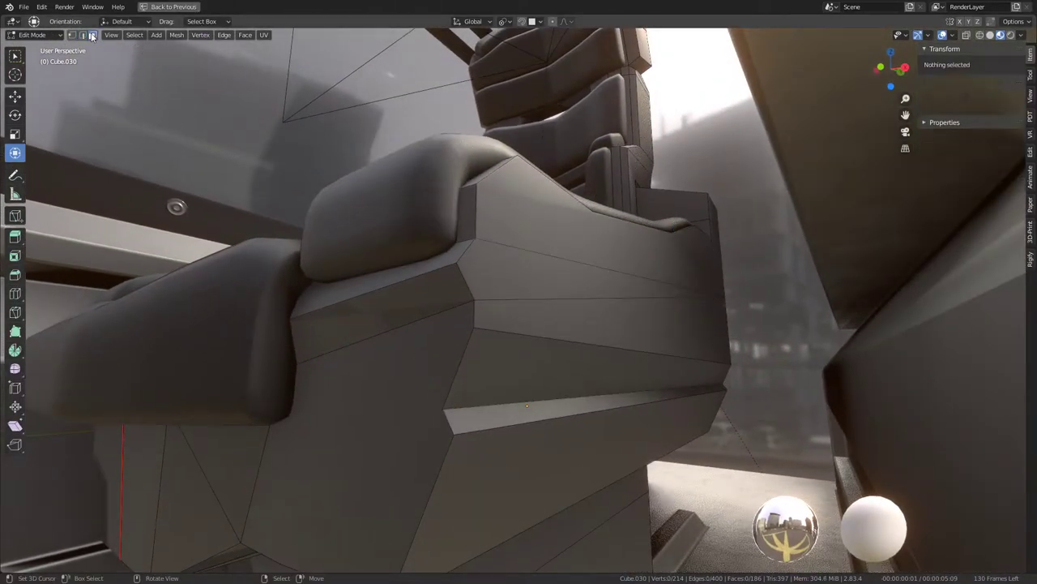
pyautogui.click(561, 197)
pyautogui.moveTo(561, 196); pyautogui.dragTo(641, 294, button='middle')
pyautogui.keyDown('shift'); pyautogui.click(633, 317); pyautogui.keyUp('shift')
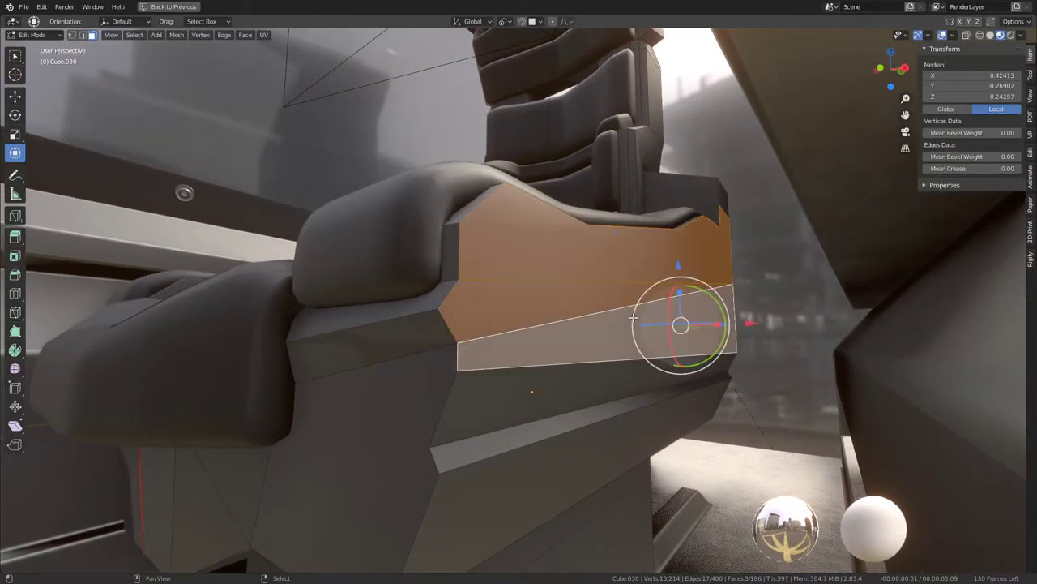
pyautogui.press('KP_Divide')
pyautogui.moveTo(620, 317)
pyautogui.mouseDown(button='middle')
pyautogui.moveTo(678, 276)
pyautogui.moveTo(692, 291)
pyautogui.moveTo(661, 209)
pyautogui.moveTo(568, 232)
pyautogui.mouseUp(button='middle')
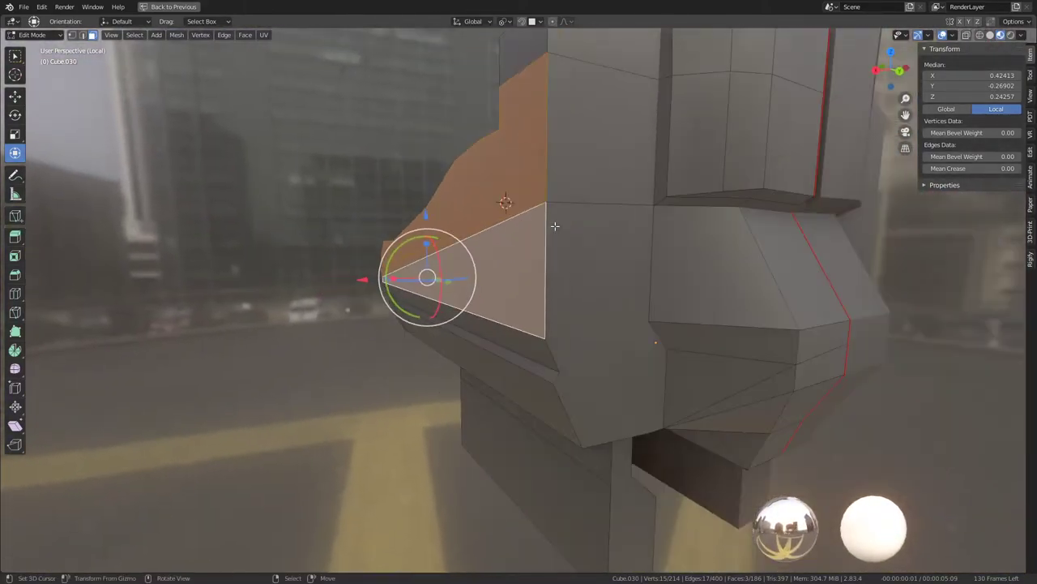
pyautogui.hotkey('ctrl', 'x')
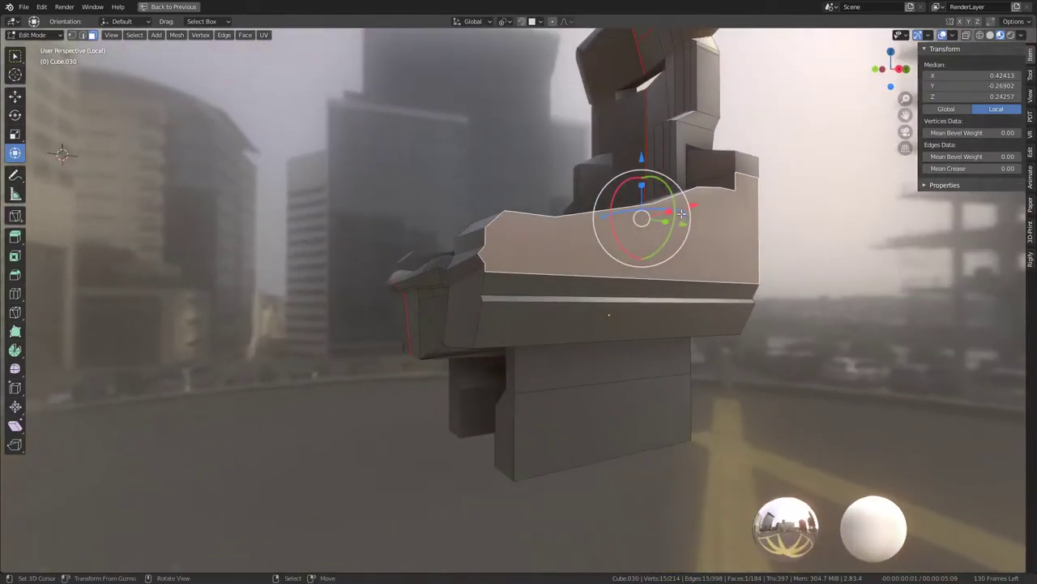
pyautogui.moveTo(568, 232)
pyautogui.mouseDown(button='middle')
pyautogui.moveTo(699, 225)
pyautogui.moveTo(646, 256)
pyautogui.moveTo(607, 222)
pyautogui.moveTo(640, 220)
pyautogui.moveTo(572, 231)
pyautogui.moveTo(558, 264)
pyautogui.mouseUp(button='middle')
# Step: Switch to edge select and select the lower edges along the side face
pyautogui.press('Tab')
pyautogui.press('Tab')
pyautogui.moveTo(514, 306); pyautogui.dragTo(504, 278, button='middle')
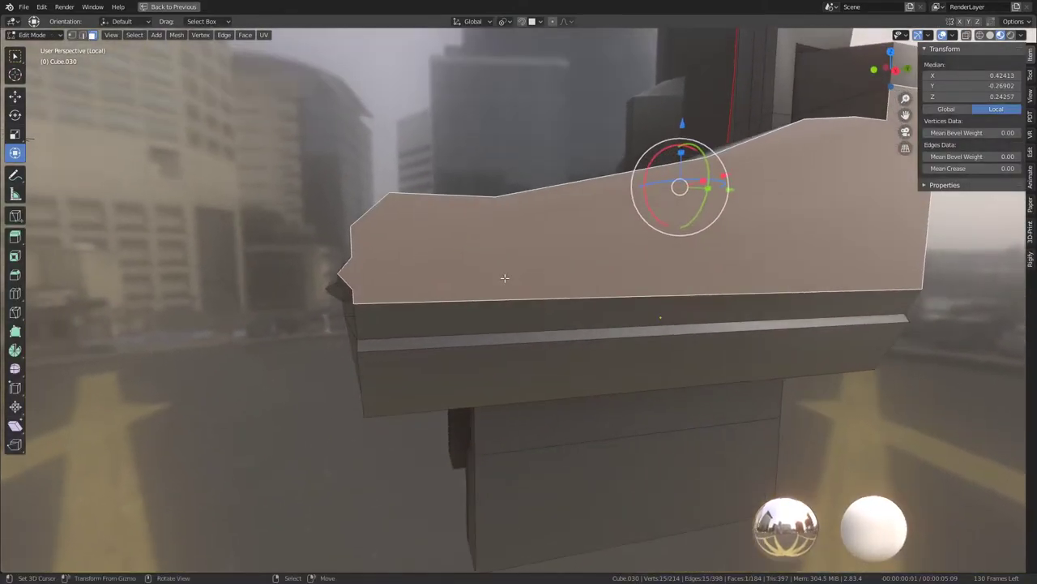
pyautogui.click(83, 35)
pyautogui.click(499, 287)
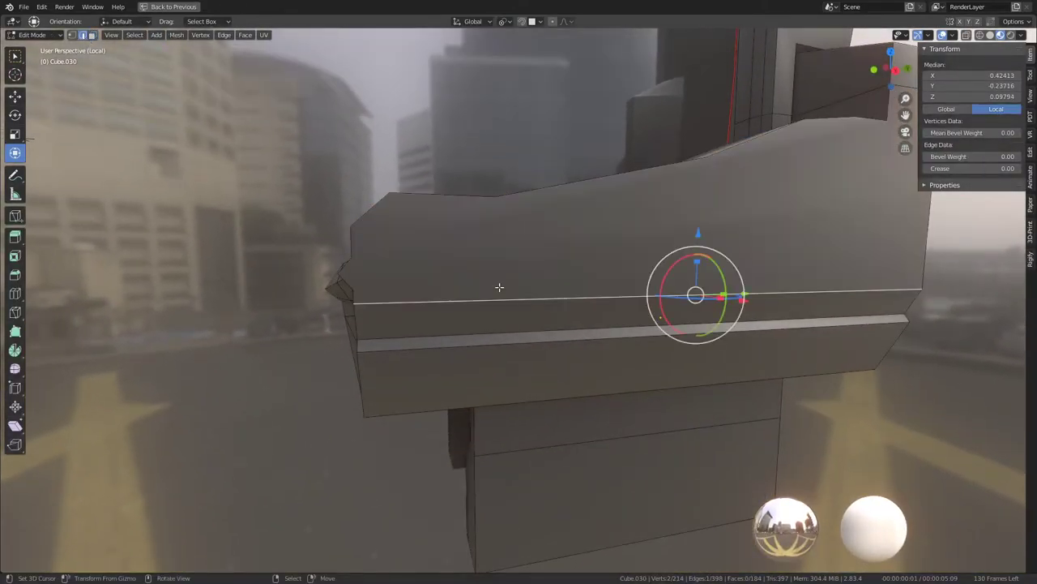
pyautogui.keyDown('shift'); pyautogui.click(559, 383); pyautogui.keyUp('shift')
pyautogui.moveTo(559, 383); pyautogui.dragTo(577, 308, button='middle')
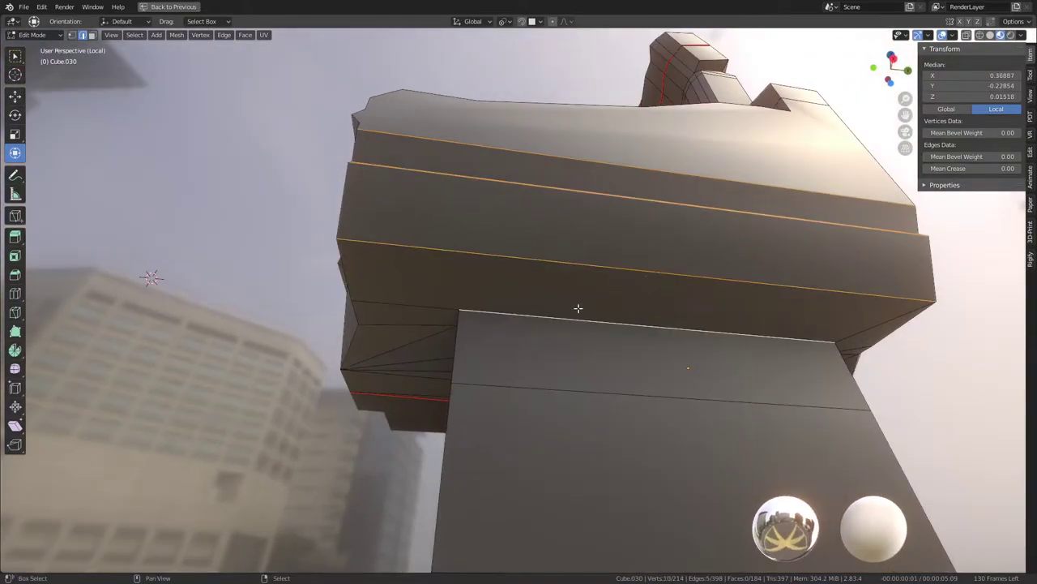
pyautogui.moveTo(594, 371); pyautogui.dragTo(574, 279, button='middle')
pyautogui.moveTo(586, 328)
pyautogui.mouseDown(button='middle')
pyautogui.moveTo(714, 275)
pyautogui.moveTo(714, 339)
pyautogui.moveTo(648, 324)
pyautogui.mouseUp(button='middle')
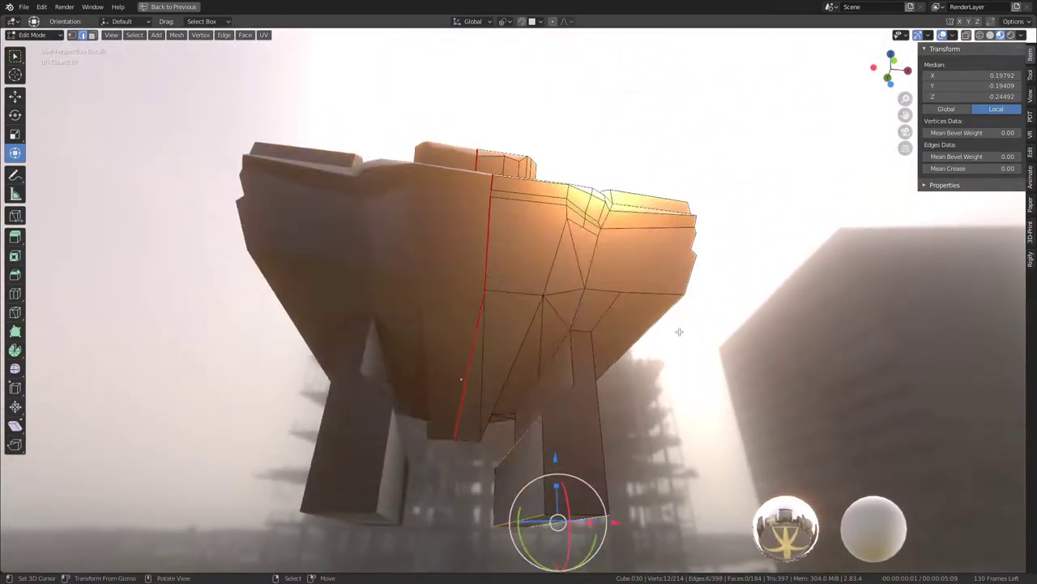
# Step: Slide an underside vertex fully along its edge at factor 1.000
pyautogui.scroll(3, 616, 313)
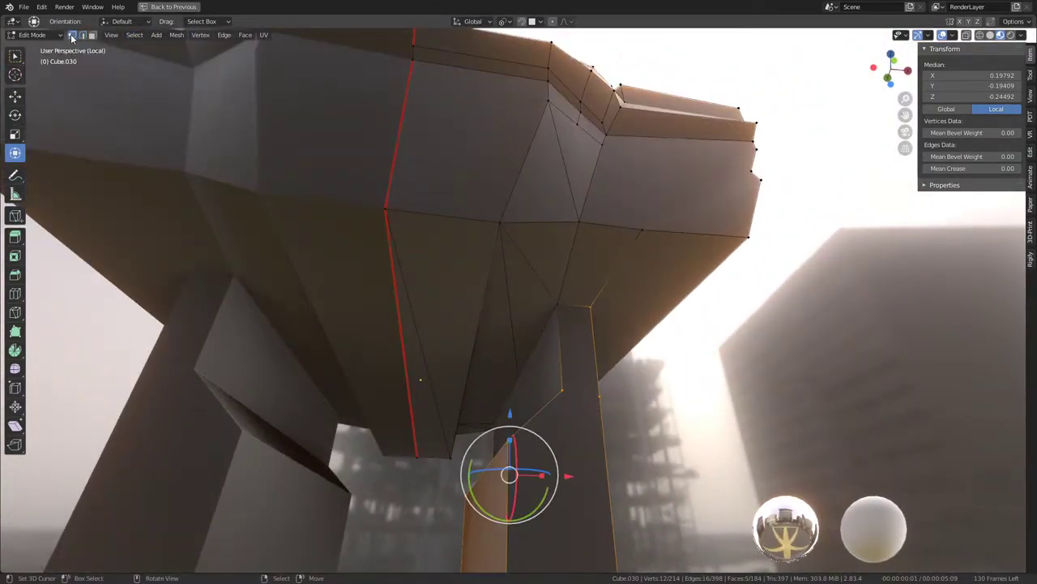
pyautogui.click(531, 361)
pyautogui.hotkey('shift', 'v')
pyautogui.click(544, 297)
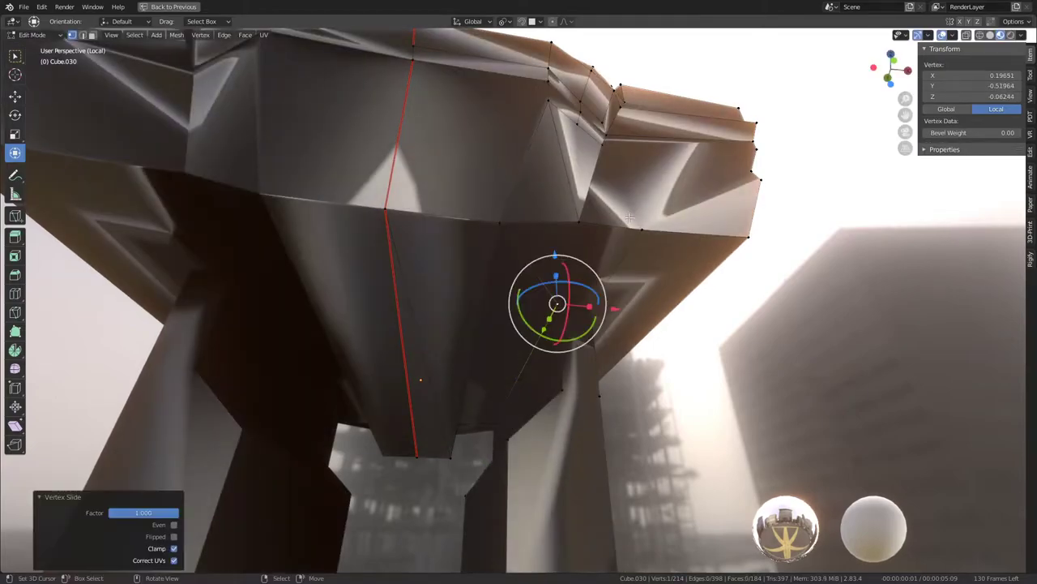
pyautogui.scroll(5, 567, 308)
pyautogui.moveTo(567, 308)
pyautogui.mouseDown(button='middle')
pyautogui.moveTo(583, 291)
pyautogui.moveTo(392, 278)
pyautogui.moveTo(435, 300)
pyautogui.mouseUp(button='middle')
# Step: Run Merge by Distance on all of Cube.030, removing one vertex to leave 213
pyautogui.hotkey('alt', 'a')
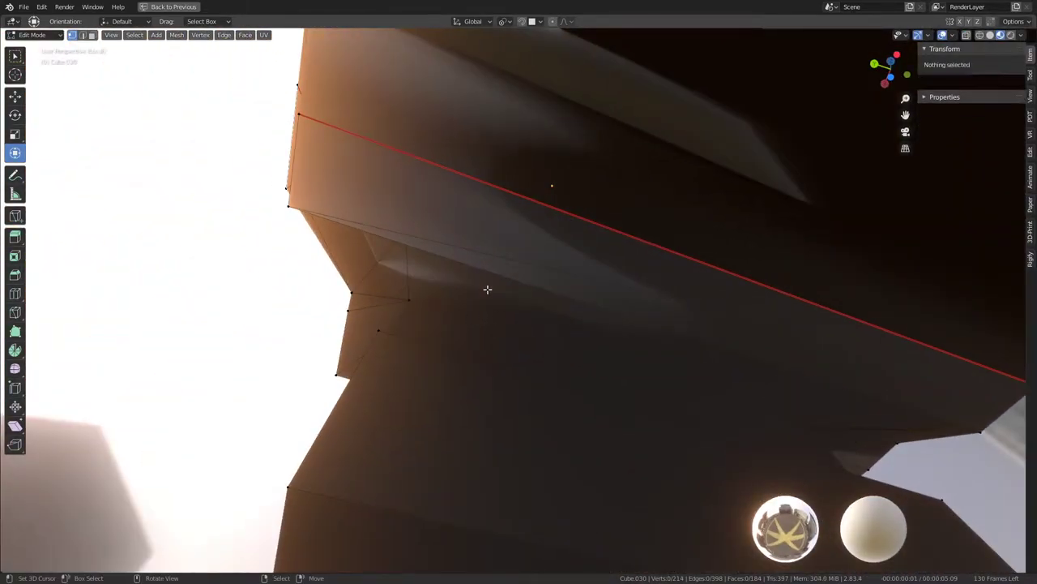
pyautogui.press('a')
pyautogui.press('q')
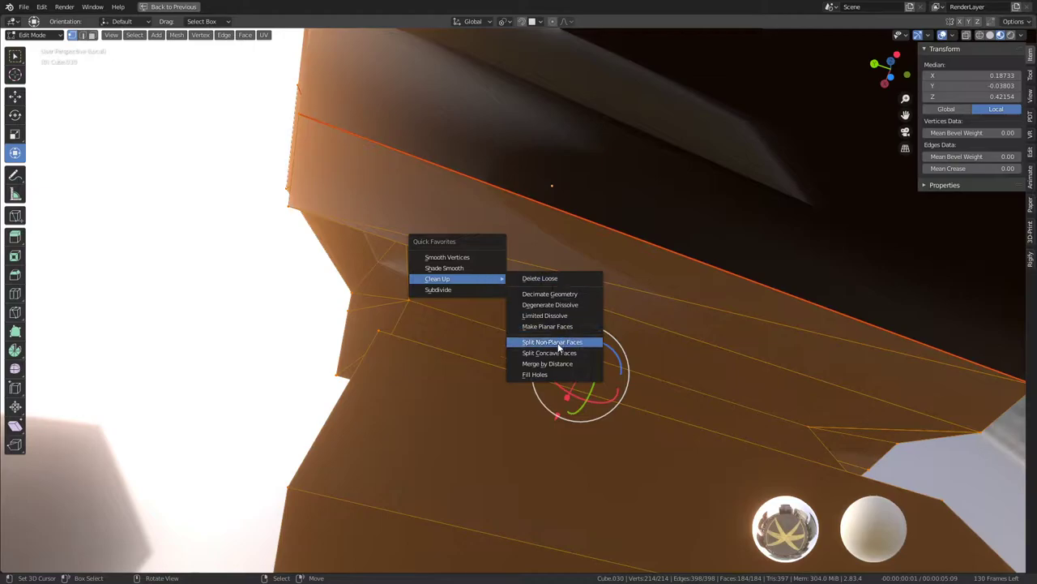
pyautogui.click(543, 366)
pyautogui.scroll(-5, 655, 287)
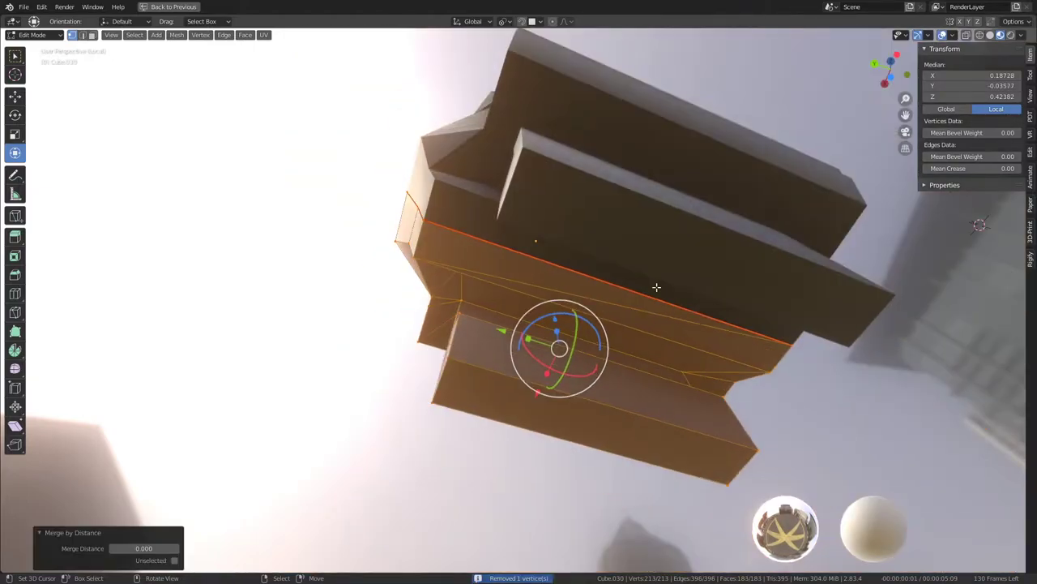
pyautogui.moveTo(655, 287)
pyautogui.mouseDown(button='middle')
pyautogui.moveTo(518, 338)
pyautogui.moveTo(481, 282)
pyautogui.moveTo(454, 371)
pyautogui.moveTo(359, 372)
pyautogui.mouseUp(button='middle')
pyautogui.press('Tab')
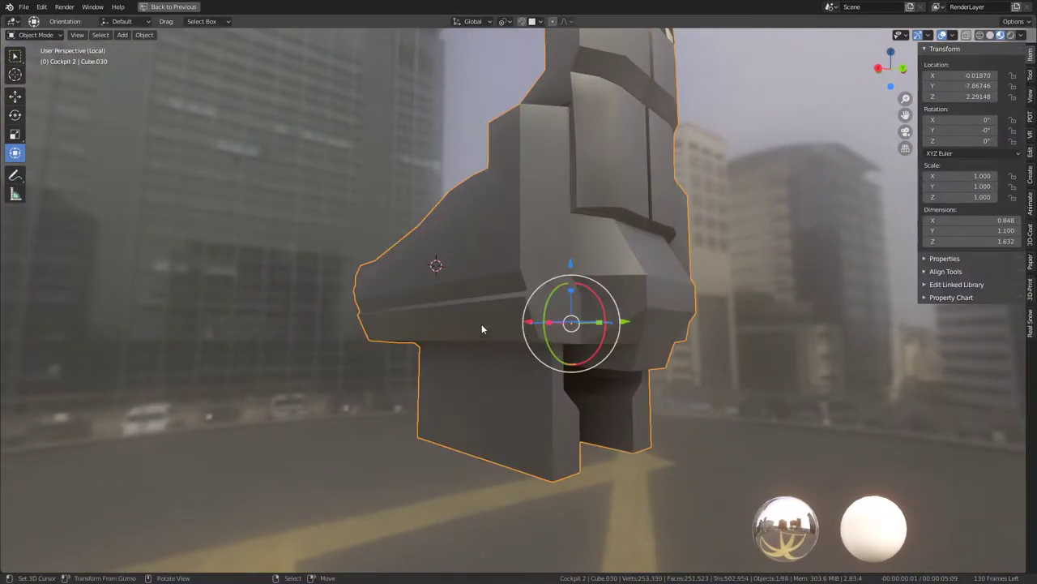
pyautogui.moveTo(482, 323)
pyautogui.mouseDown(button='middle')
pyautogui.moveTo(556, 285)
pyautogui.moveTo(618, 292)
pyautogui.mouseUp(button='middle')
pyautogui.moveTo(612, 280)
pyautogui.mouseDown(button='middle')
pyautogui.moveTo(495, 275)
pyautogui.moveTo(475, 290)
pyautogui.mouseUp(button='middle')
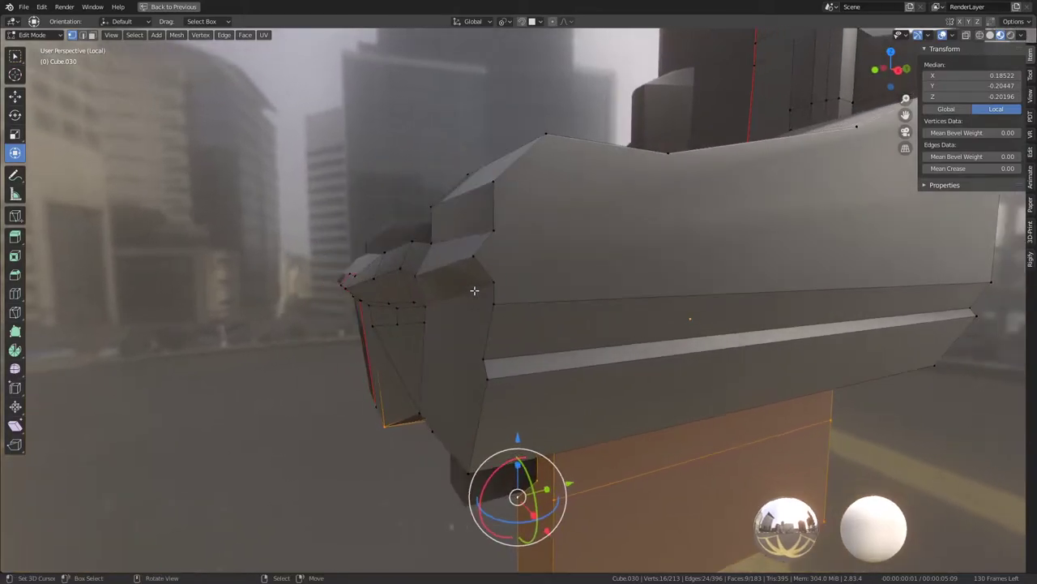
# Step: Merge by Distance again on the whole seat base, leaving 212 vertices
pyautogui.click(496, 280)
pyautogui.hotkey('ctrl', 'l')
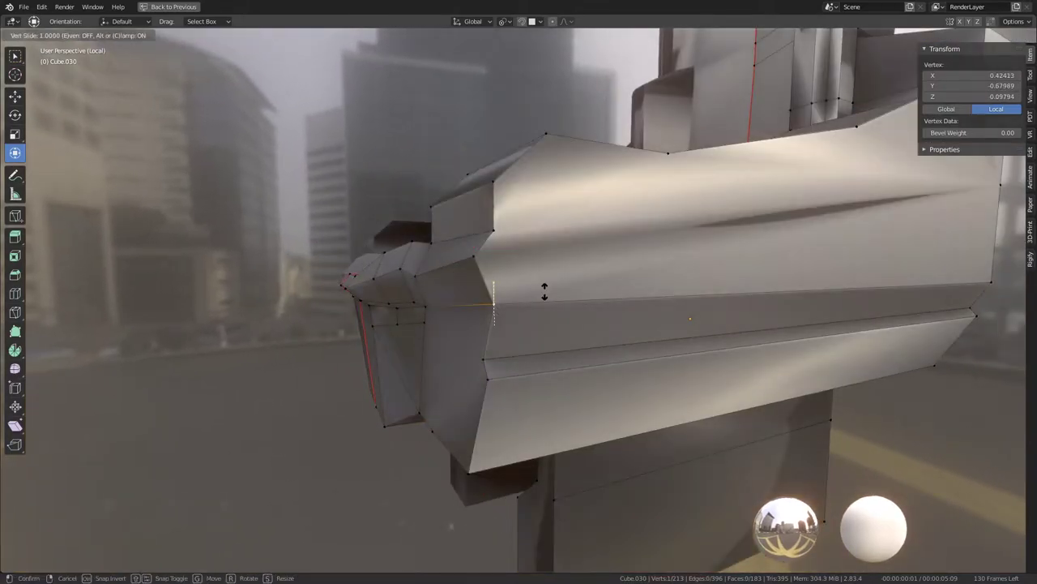
pyautogui.press('q')
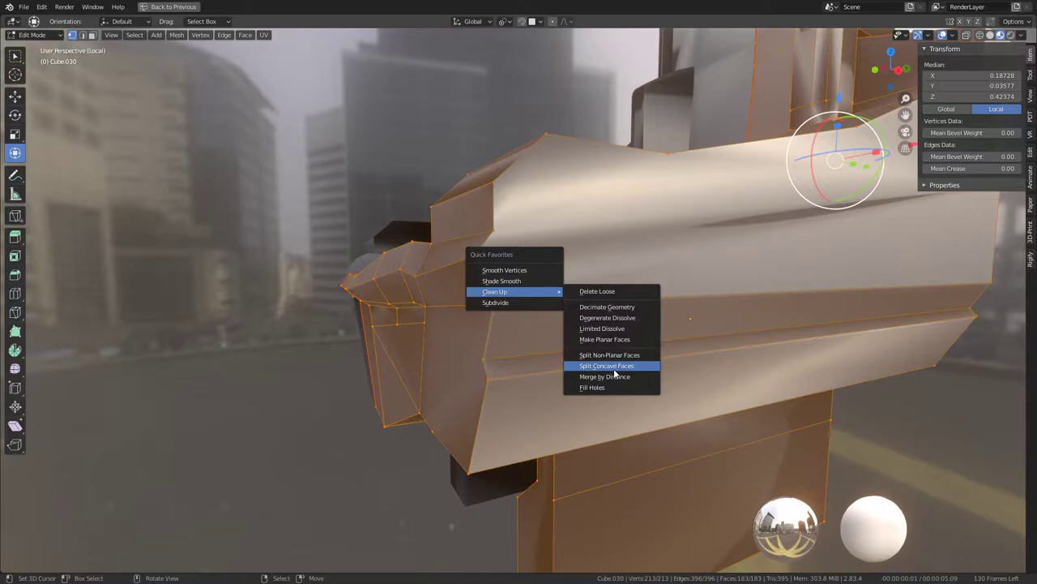
pyautogui.click(614, 378)
pyautogui.moveTo(615, 377)
pyautogui.mouseDown(button='middle')
pyautogui.moveTo(585, 266)
pyautogui.moveTo(566, 268)
pyautogui.moveTo(577, 321)
pyautogui.mouseUp(button='middle')
# Step: Select a side vertex and begin a knife cut across the seat side
pyautogui.click(565, 321)
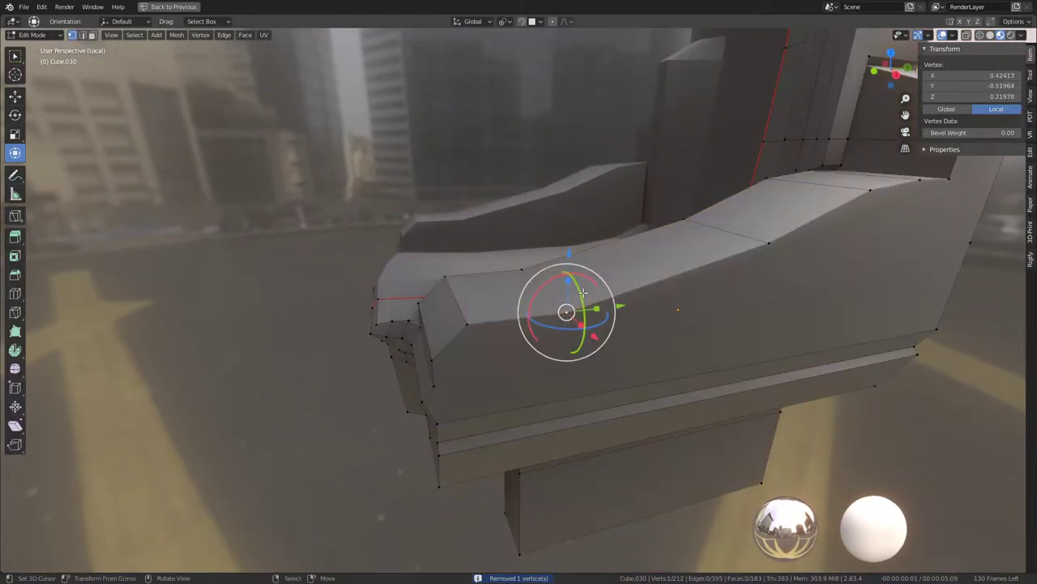
pyautogui.press('Escape')
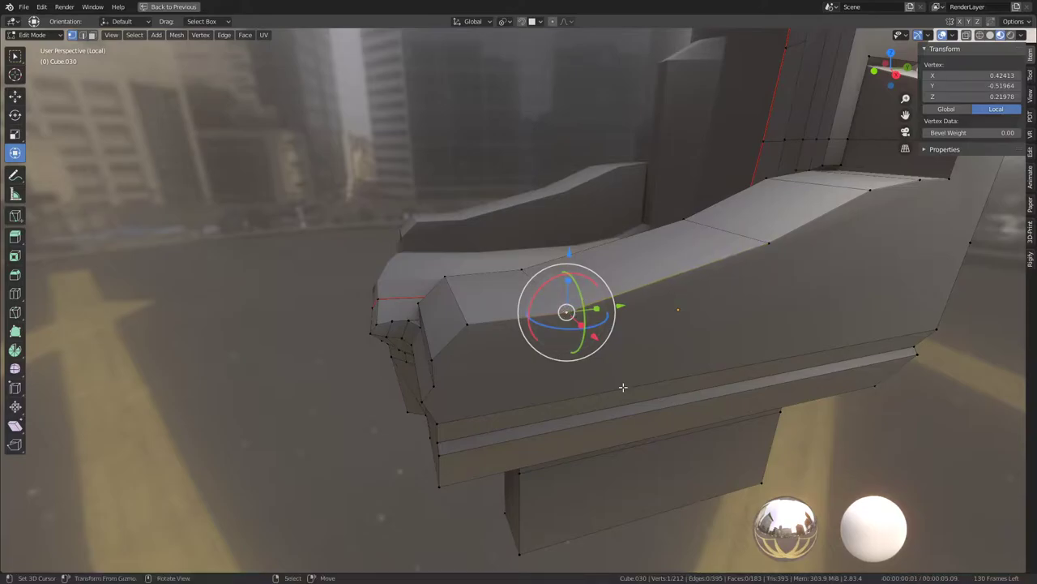
pyautogui.moveTo(627, 269)
pyautogui.mouseDown(button='middle')
pyautogui.moveTo(532, 259)
pyautogui.moveTo(586, 226)
pyautogui.mouseUp(button='middle')
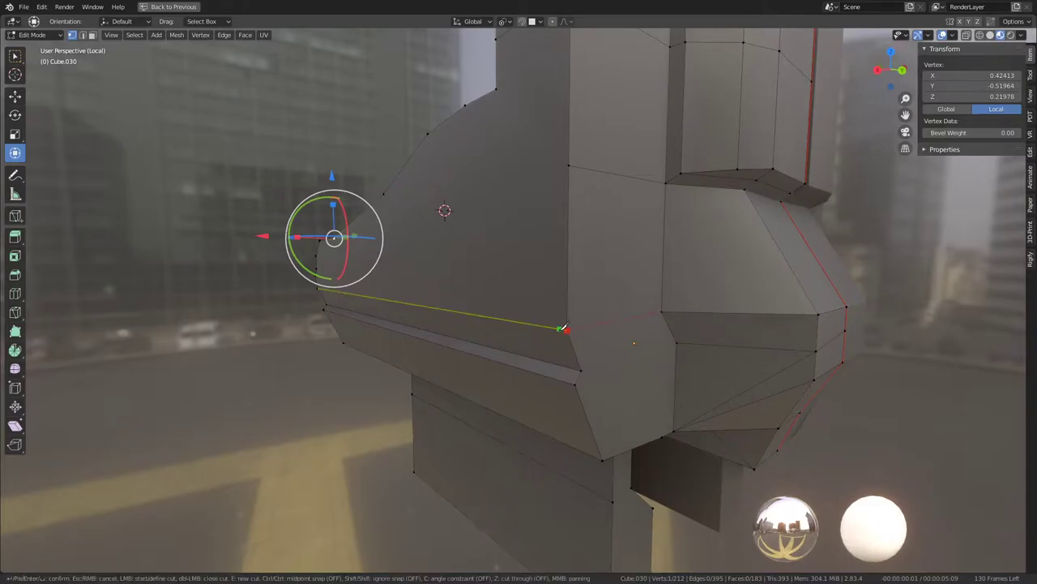
# Step: Commit the first knife cut, then select and trial-move edges on the lower face
pyautogui.press('Return')
pyautogui.moveTo(559, 329)
pyautogui.mouseDown(button='middle')
pyautogui.moveTo(602, 322)
pyautogui.moveTo(556, 294)
pyautogui.moveTo(556, 227)
pyautogui.moveTo(608, 236)
pyautogui.moveTo(620, 278)
pyautogui.moveTo(679, 278)
pyautogui.moveTo(663, 274)
pyautogui.moveTo(665, 262)
pyautogui.moveTo(587, 235)
pyautogui.moveTo(596, 302)
pyautogui.moveTo(576, 217)
pyautogui.moveTo(616, 276)
pyautogui.moveTo(521, 223)
pyautogui.moveTo(516, 271)
pyautogui.moveTo(535, 278)
pyautogui.mouseUp(button='middle')
pyautogui.keyDown('ctrl'); pyautogui.keyDown('alt'); pyautogui.click(629, 275); pyautogui.keyUp('alt'); pyautogui.keyUp('ctrl')
pyautogui.click(608, 270)
pyautogui.press('g')
pyautogui.rightClick(613, 258)
pyautogui.press('g')
pyautogui.rightClick(675, 277)
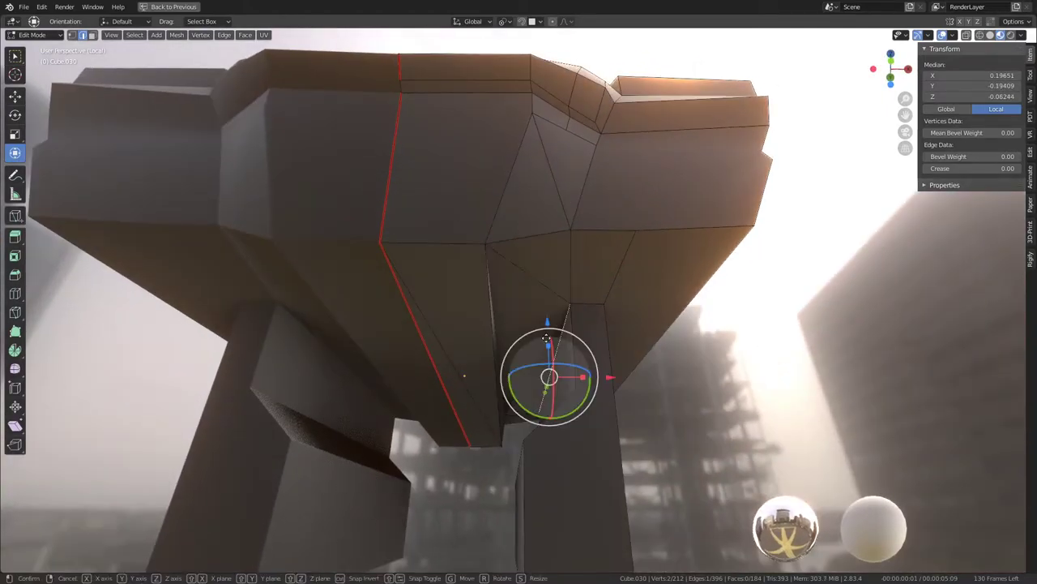
# Step: Move the selected geometry twice to adjust the lower face
pyautogui.press('g')
pyautogui.click(540, 344)
pyautogui.moveTo(540, 343)
pyautogui.mouseDown(button='middle')
pyautogui.moveTo(596, 381)
pyautogui.moveTo(454, 260)
pyautogui.moveTo(451, 325)
pyautogui.moveTo(549, 219)
pyautogui.moveTo(505, 220)
pyautogui.moveTo(592, 228)
pyautogui.moveTo(616, 271)
pyautogui.moveTo(595, 303)
pyautogui.moveTo(624, 301)
pyautogui.moveTo(624, 289)
pyautogui.moveTo(618, 306)
pyautogui.moveTo(617, 290)
pyautogui.mouseUp(button='middle')
pyautogui.press('g')
pyautogui.click(544, 223)
# Step: Knife a new edge across the front band of Cube.030
pyautogui.keyDown('alt'); pyautogui.click(595, 303); pyautogui.keyUp('alt')
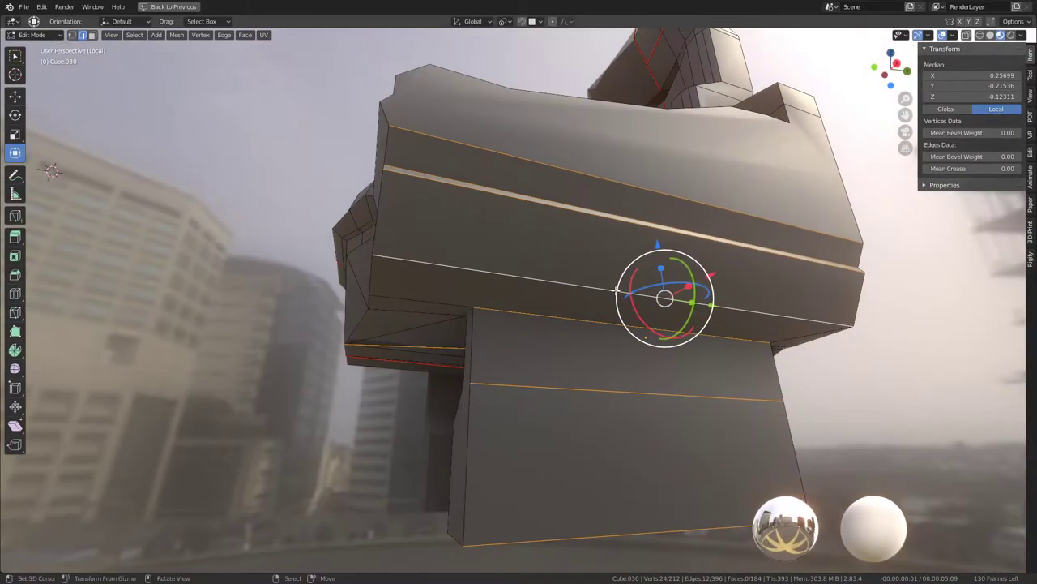
pyautogui.moveTo(478, 304); pyautogui.dragTo(469, 240, button='middle')
pyautogui.moveTo(454, 293); pyautogui.dragTo(488, 261, button='middle')
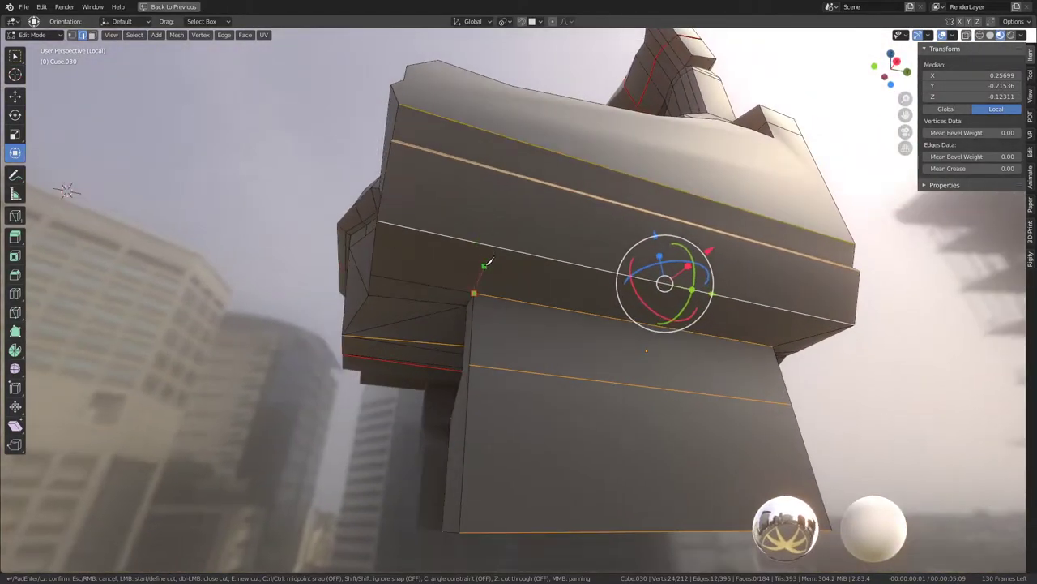
pyautogui.click(497, 170)
pyautogui.moveTo(500, 170)
pyautogui.mouseDown(button='middle')
pyautogui.moveTo(487, 225)
pyautogui.moveTo(492, 253)
pyautogui.moveTo(625, 218)
pyautogui.moveTo(584, 275)
pyautogui.moveTo(616, 256)
pyautogui.moveTo(608, 253)
pyautogui.mouseUp(button='middle')
pyautogui.press('Return')
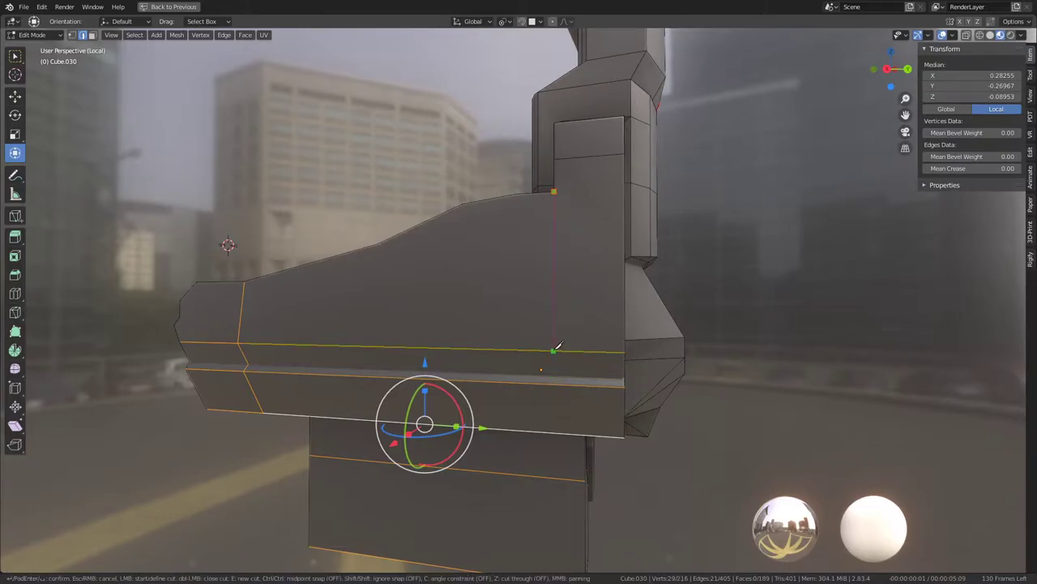
# Step: Knife a vertical cut from the top edge to the bottom edge down the side
pyautogui.moveTo(557, 347); pyautogui.dragTo(543, 322, button='middle')
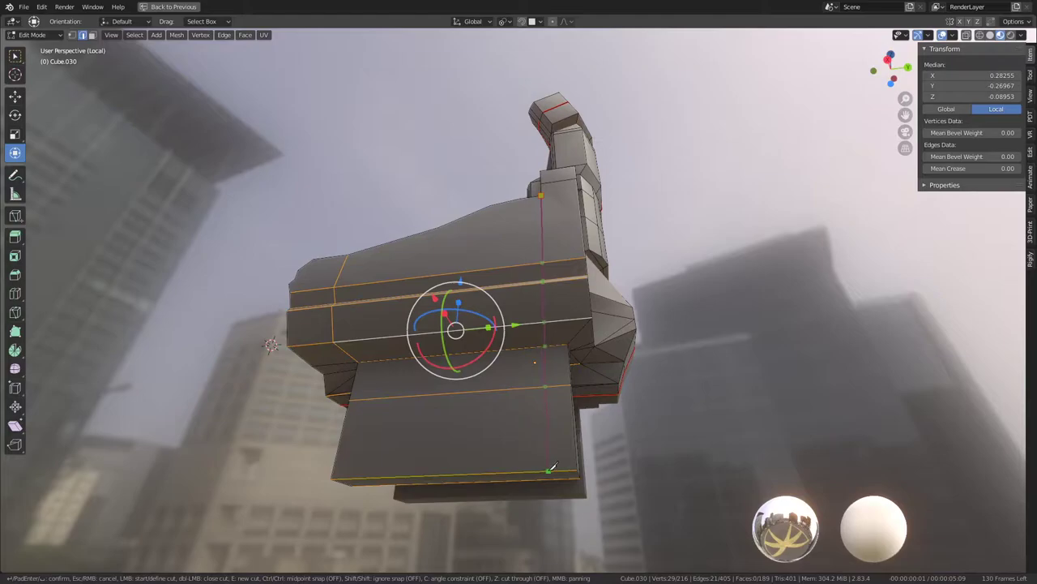
pyautogui.moveTo(549, 419); pyautogui.dragTo(562, 320, button='middle')
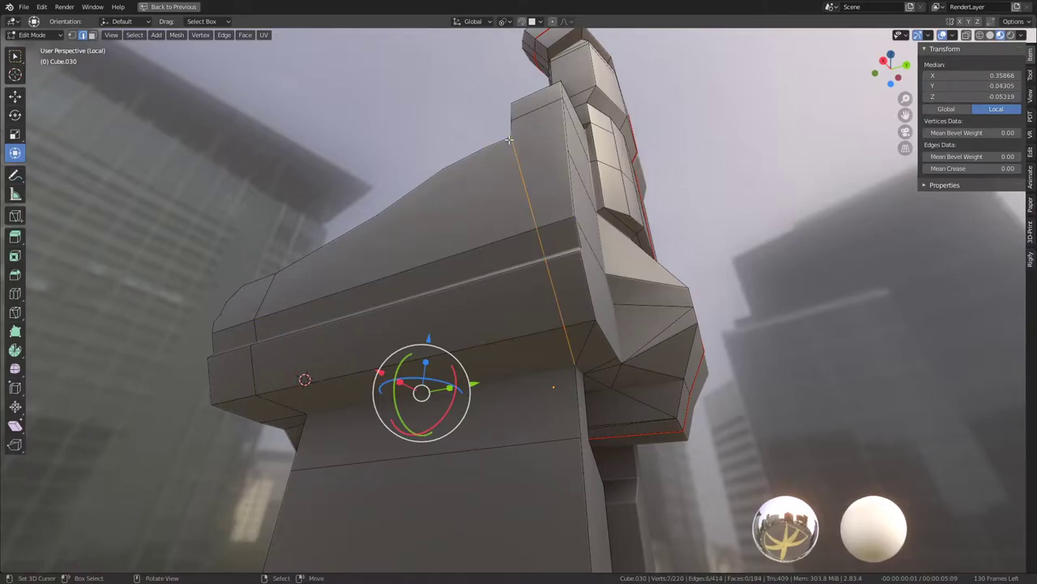
pyautogui.moveTo(509, 140); pyautogui.dragTo(531, 265, button='middle')
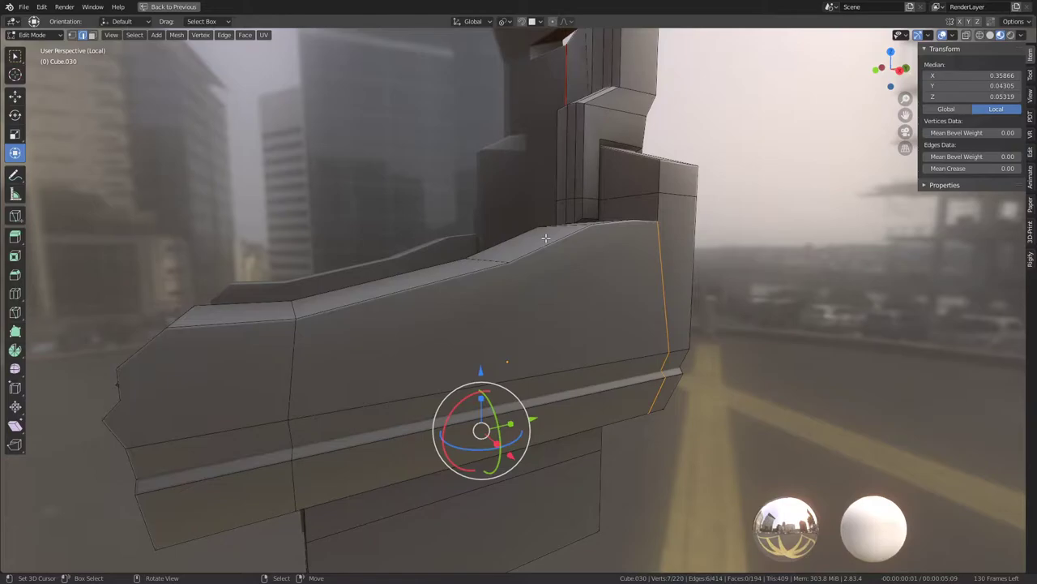
pyautogui.moveTo(408, 289)
pyautogui.mouseDown(button='middle')
pyautogui.moveTo(396, 319)
pyautogui.moveTo(497, 282)
pyautogui.mouseUp(button='middle')
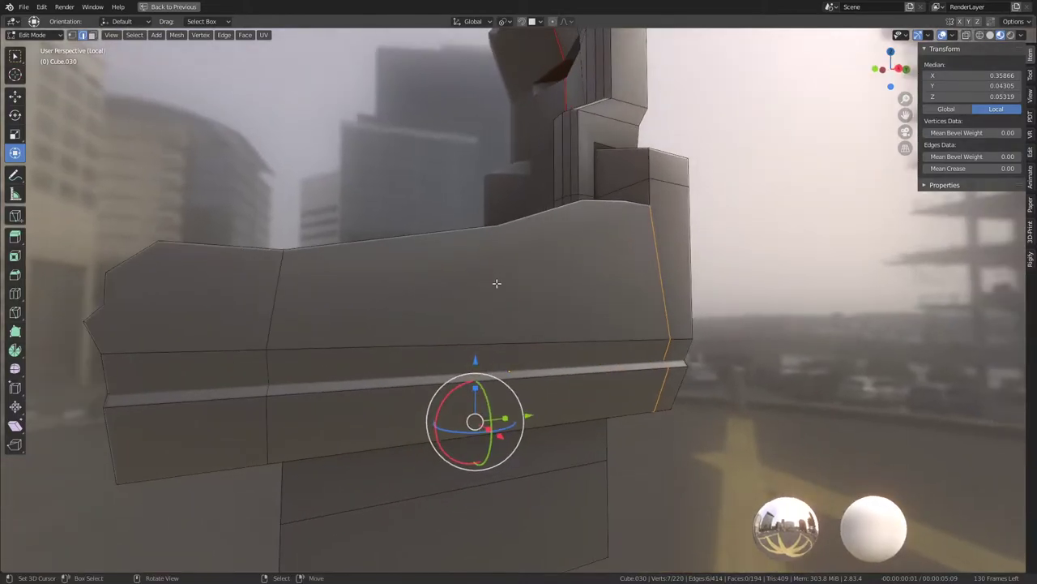
pyautogui.click(501, 223)
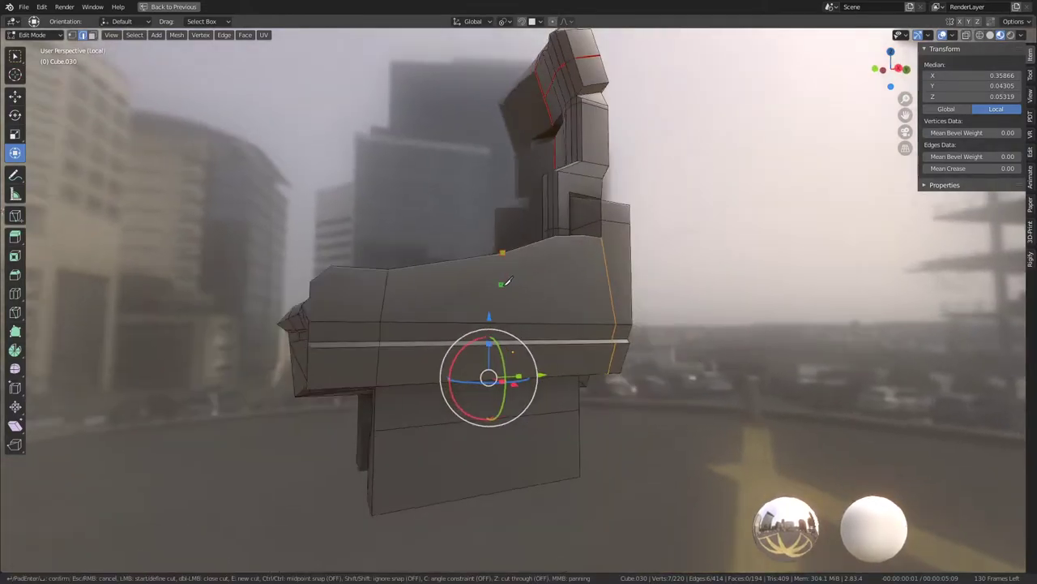
pyautogui.moveTo(501, 223); pyautogui.dragTo(498, 330, button='middle')
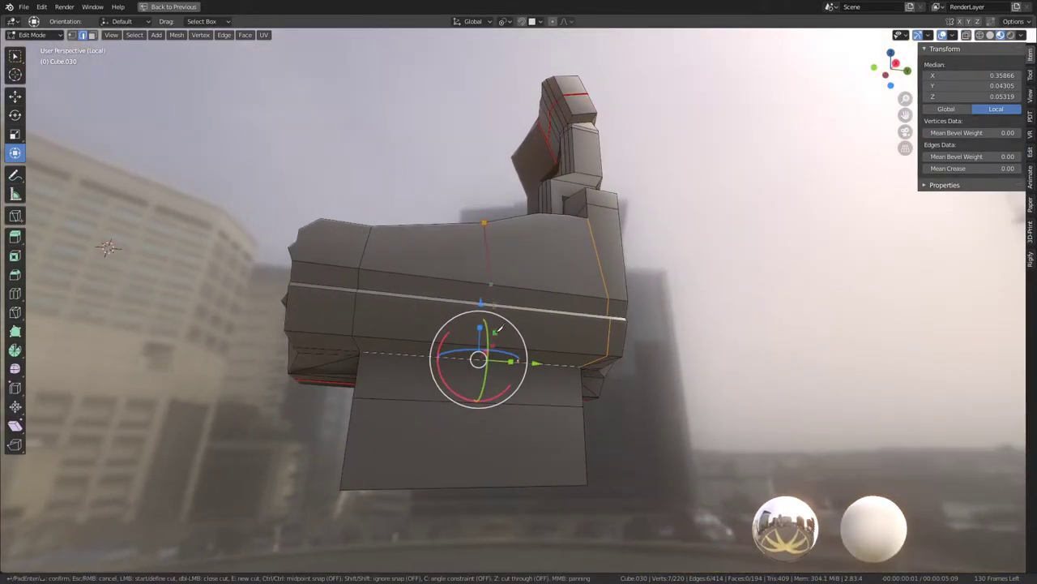
pyautogui.click(467, 480)
pyautogui.press('Return')
# Step: Start a horizontal knife cut along the upper face of the mesh
pyautogui.moveTo(518, 435)
pyautogui.mouseDown(button='middle')
pyautogui.moveTo(591, 326)
pyautogui.moveTo(621, 343)
pyautogui.moveTo(611, 316)
pyautogui.moveTo(567, 298)
pyautogui.moveTo(389, 375)
pyautogui.moveTo(398, 364)
pyautogui.moveTo(367, 341)
pyautogui.moveTo(549, 291)
pyautogui.moveTo(144, 359)
pyautogui.mouseUp(button='middle')
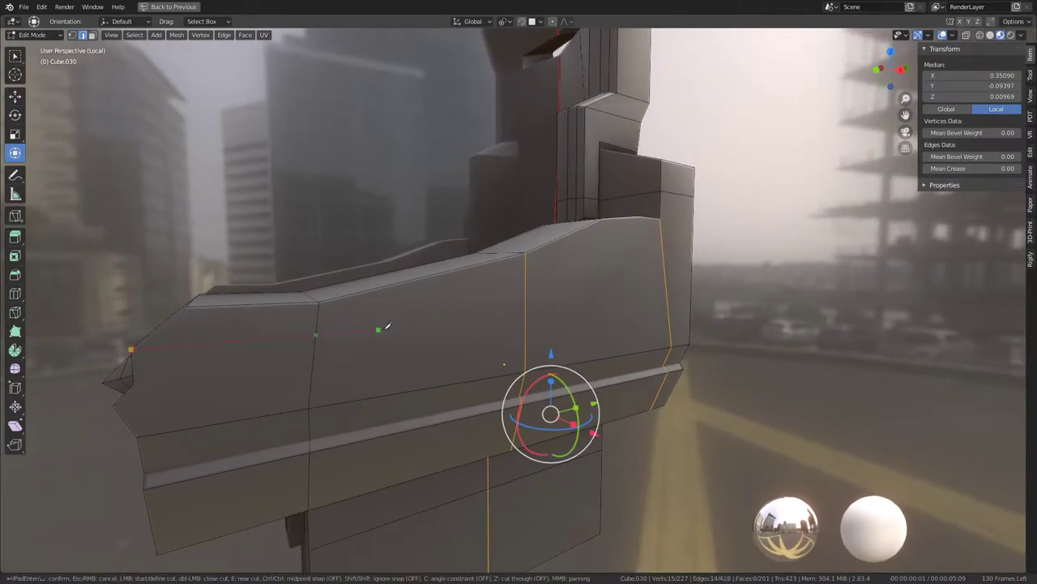
pyautogui.moveTo(387, 325); pyautogui.dragTo(465, 301, button='middle')
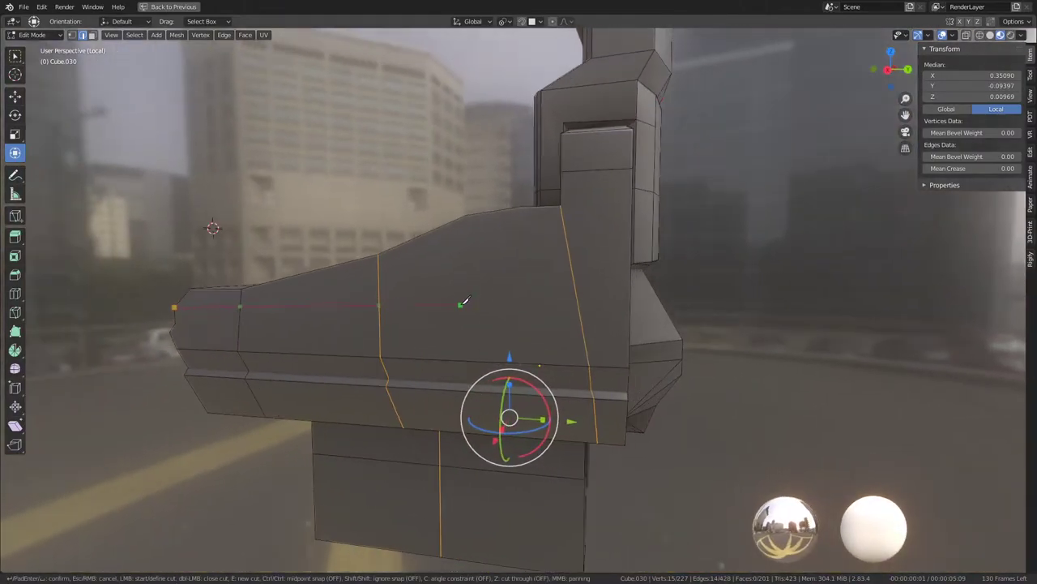
pyautogui.click(579, 300)
pyautogui.moveTo(579, 300)
pyautogui.mouseDown(button='middle')
pyautogui.moveTo(533, 297)
pyautogui.moveTo(513, 270)
pyautogui.moveTo(544, 248)
pyautogui.moveTo(535, 276)
pyautogui.moveTo(550, 283)
pyautogui.moveTo(559, 257)
pyautogui.moveTo(549, 294)
pyautogui.moveTo(524, 234)
pyautogui.moveTo(608, 259)
pyautogui.mouseUp(button='middle')
pyautogui.moveTo(533, 301)
pyautogui.mouseDown(button='middle')
pyautogui.moveTo(518, 285)
pyautogui.moveTo(364, 283)
pyautogui.moveTo(465, 296)
pyautogui.moveTo(559, 274)
pyautogui.moveTo(463, 250)
pyautogui.mouseUp(button='middle')
# Step: Select the strip of upper side faces on the seat base
pyautogui.hotkey('alt', 'a')
pyautogui.click(491, 302)
pyautogui.keyDown('shift'); pyautogui.click(470, 377); pyautogui.keyUp('shift')
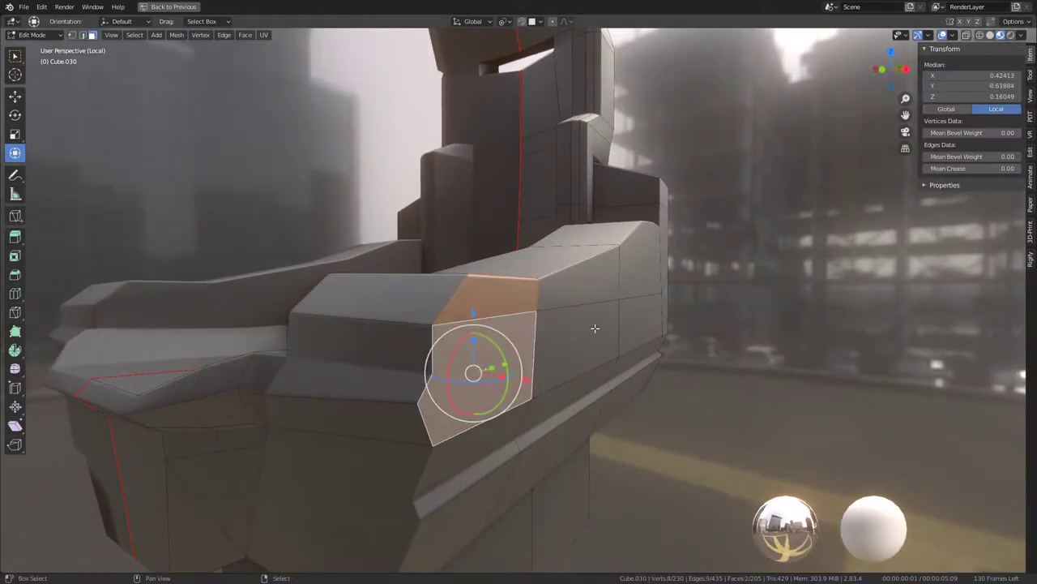
pyautogui.keyDown('shift'); pyautogui.click(588, 271); pyautogui.keyUp('shift')
pyautogui.moveTo(587, 271)
pyautogui.mouseDown(button='middle')
pyautogui.moveTo(628, 290)
pyautogui.moveTo(600, 316)
pyautogui.mouseUp(button='middle')
pyautogui.keyDown('shift'); pyautogui.click(674, 320); pyautogui.keyUp('shift')
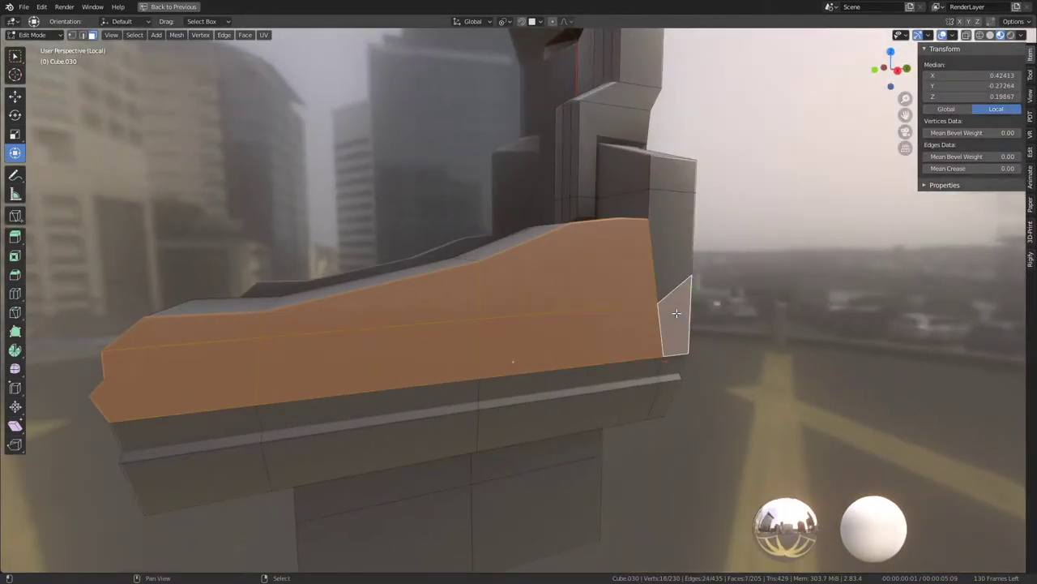
pyautogui.keyDown('shift'); pyautogui.click(673, 267); pyautogui.keyUp('shift')
pyautogui.keyDown('shift'); pyautogui.click(675, 192); pyautogui.keyUp('shift')
pyautogui.moveTo(674, 192)
pyautogui.mouseDown(button='middle')
pyautogui.moveTo(684, 250)
pyautogui.moveTo(723, 259)
pyautogui.mouseUp(button='middle')
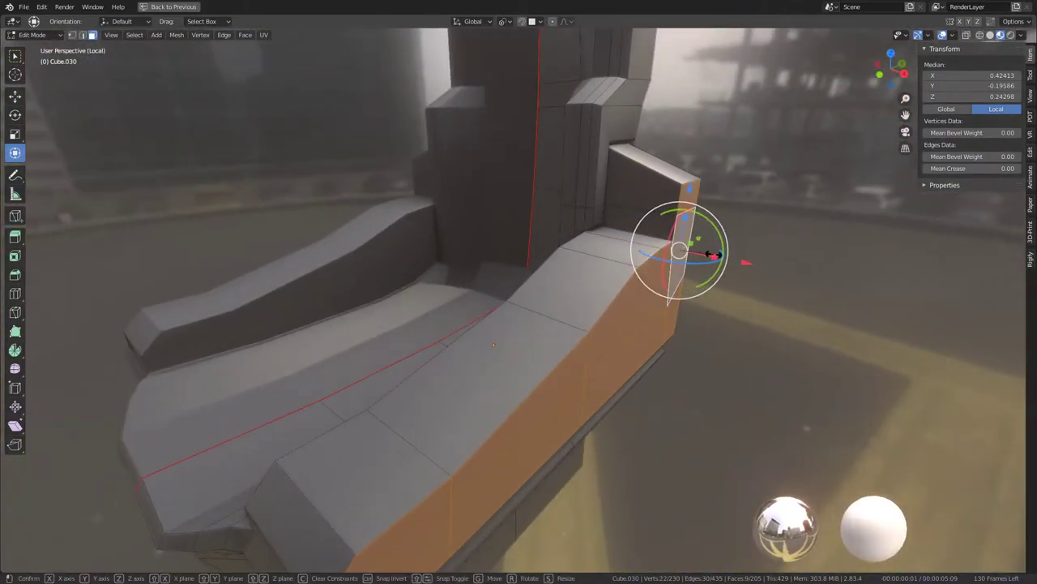
# Step: Flatten the selected faces to 0 along X, return to Object Mode and restore the layout
pyautogui.moveTo(712, 254); pyautogui.dragTo(708, 253)
pyautogui.press('Return')
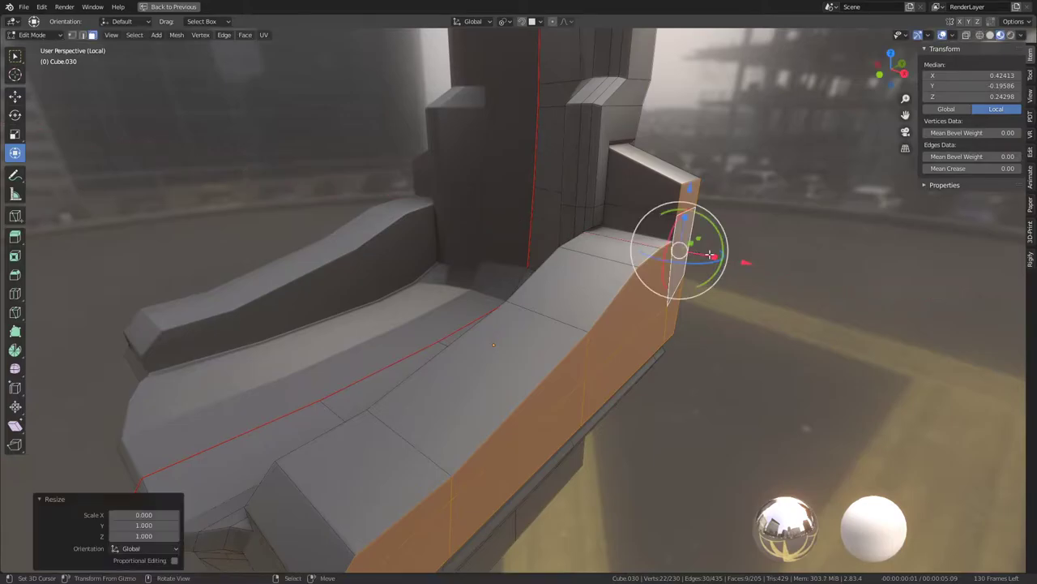
pyautogui.moveTo(709, 253)
pyautogui.mouseDown(button='middle')
pyautogui.moveTo(577, 282)
pyautogui.moveTo(652, 283)
pyautogui.moveTo(643, 281)
pyautogui.mouseUp(button='middle')
pyautogui.press('Tab')
pyautogui.hotkey('ctrl', 'alt', 'space')
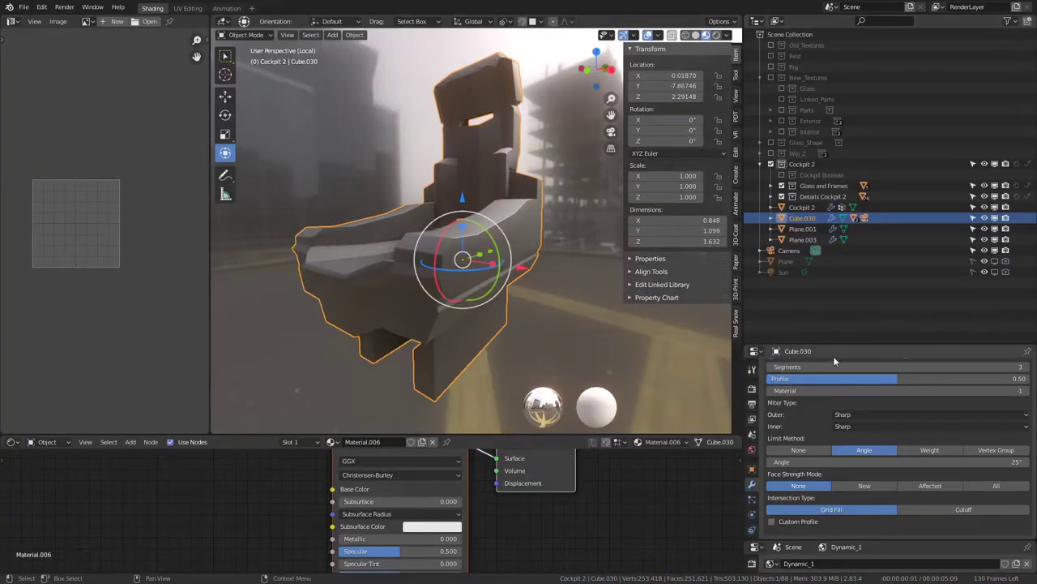
# Step: Set the Bevel modifier's Limit Method to Angle at 25°
pyautogui.scroll(1, 814, 453)
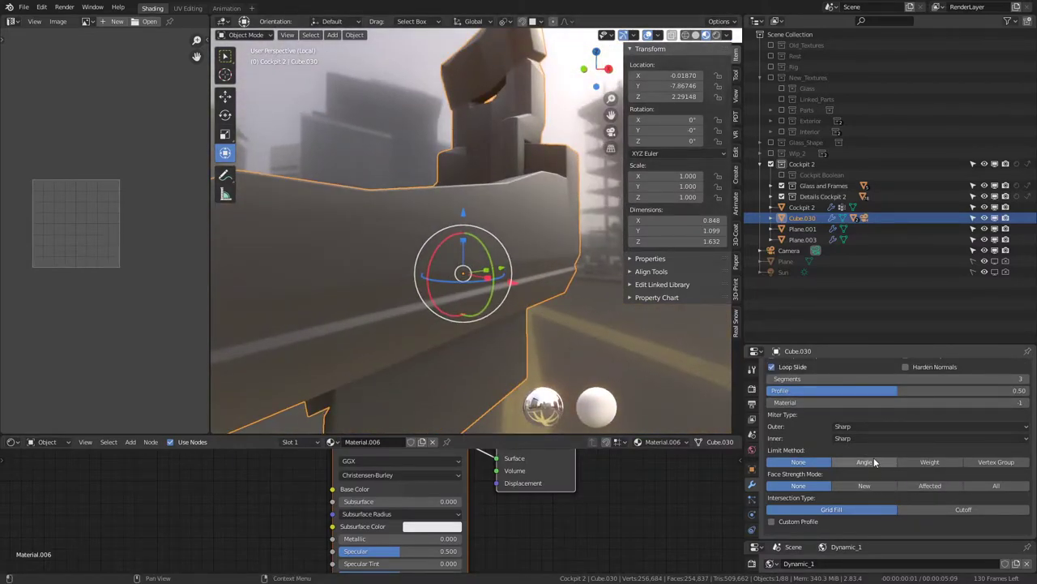
pyautogui.click(864, 462)
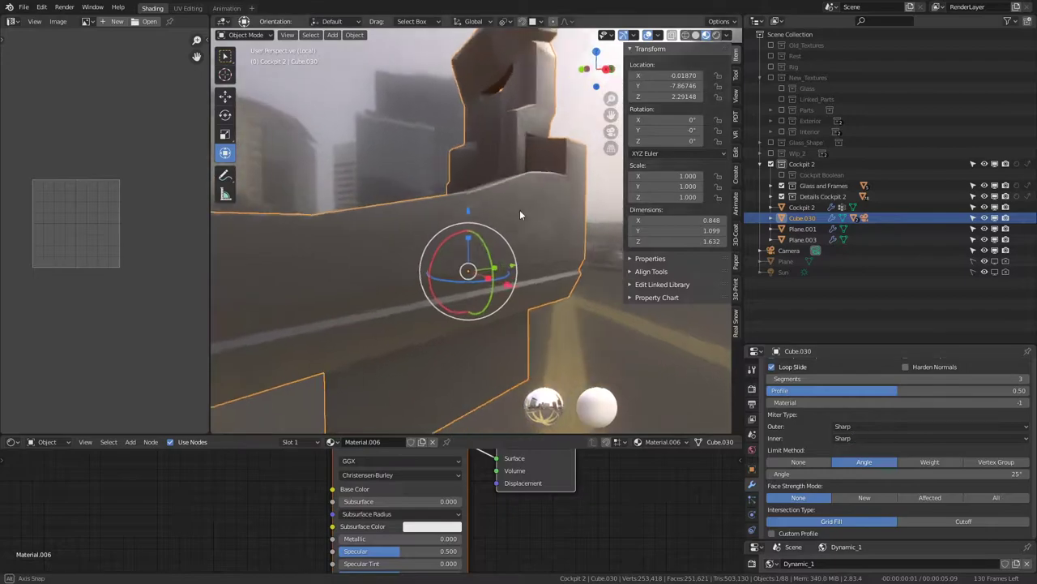
pyautogui.moveTo(520, 209)
pyautogui.mouseDown(button='middle')
pyautogui.moveTo(458, 235)
pyautogui.moveTo(470, 249)
pyautogui.moveTo(496, 188)
pyautogui.moveTo(572, 195)
pyautogui.moveTo(533, 203)
pyautogui.moveTo(558, 194)
pyautogui.moveTo(548, 203)
pyautogui.moveTo(502, 192)
pyautogui.moveTo(514, 191)
pyautogui.mouseUp(button='middle')
# Step: Cancel the pending knife cut, return to Object Mode and exit local view
pyautogui.press('Tab')
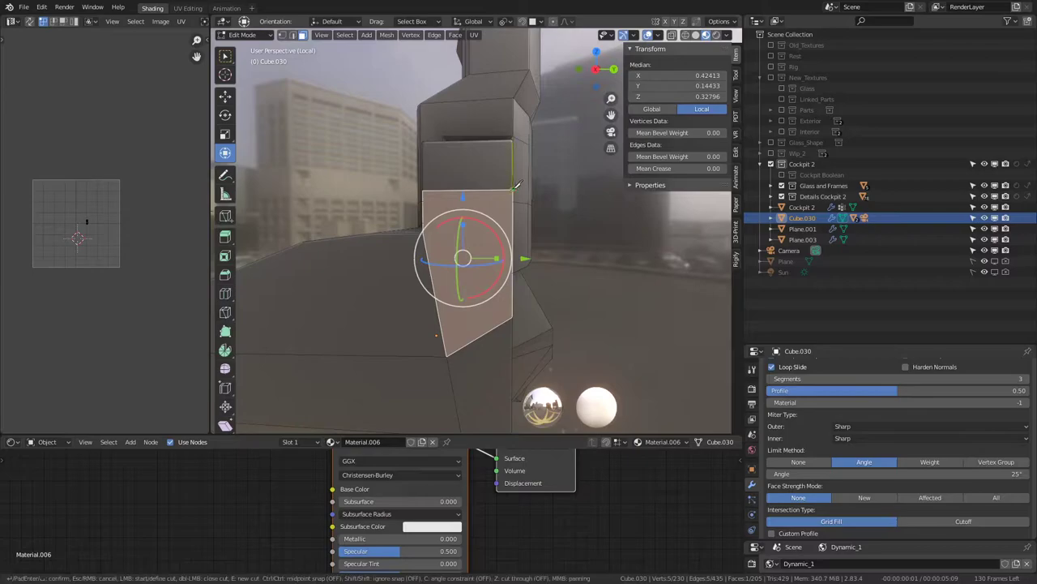
pyautogui.moveTo(427, 231); pyautogui.dragTo(405, 226, button='middle')
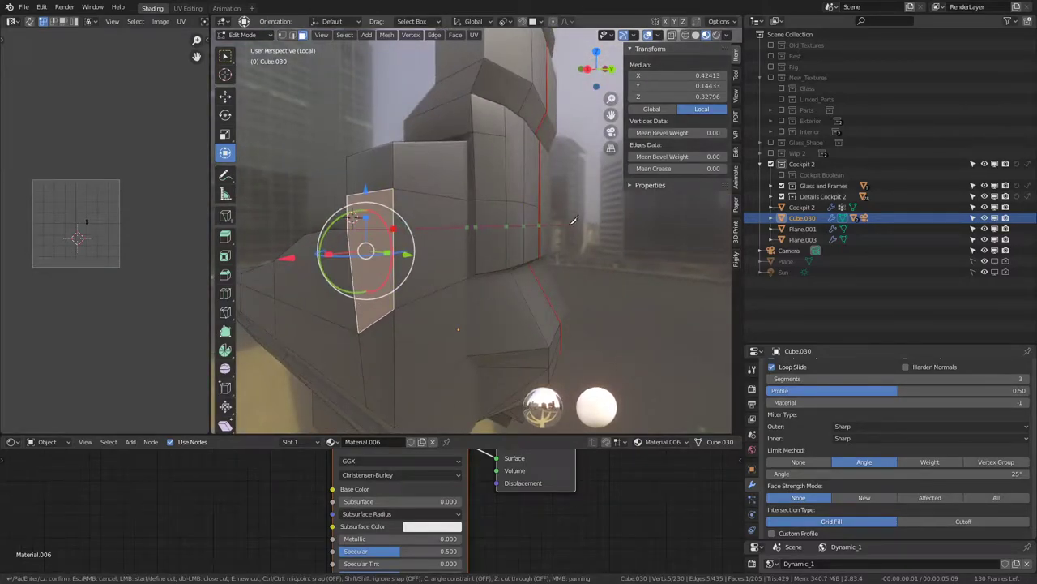
pyautogui.press('Escape')
pyautogui.press('Tab')
pyautogui.moveTo(595, 217)
pyautogui.mouseDown(button='middle')
pyautogui.moveTo(398, 206)
pyautogui.moveTo(421, 225)
pyautogui.moveTo(464, 235)
pyautogui.moveTo(489, 220)
pyautogui.moveTo(458, 261)
pyautogui.moveTo(454, 333)
pyautogui.moveTo(533, 356)
pyautogui.mouseUp(button='middle')
pyautogui.press('/')
# Step: Select Cube.033's linked side part in Edit Mode and nudge it along X
pyautogui.click(458, 261)
pyautogui.press('Tab')
pyautogui.press('l')
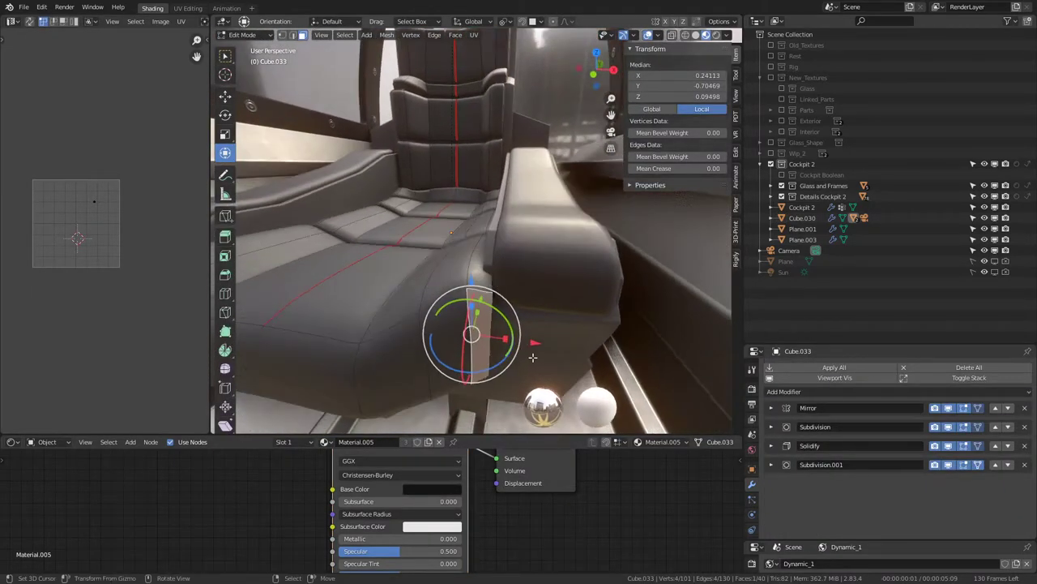
pyautogui.moveTo(532, 342); pyautogui.dragTo(523, 346)
pyautogui.moveTo(523, 346); pyautogui.dragTo(560, 325, button='middle')
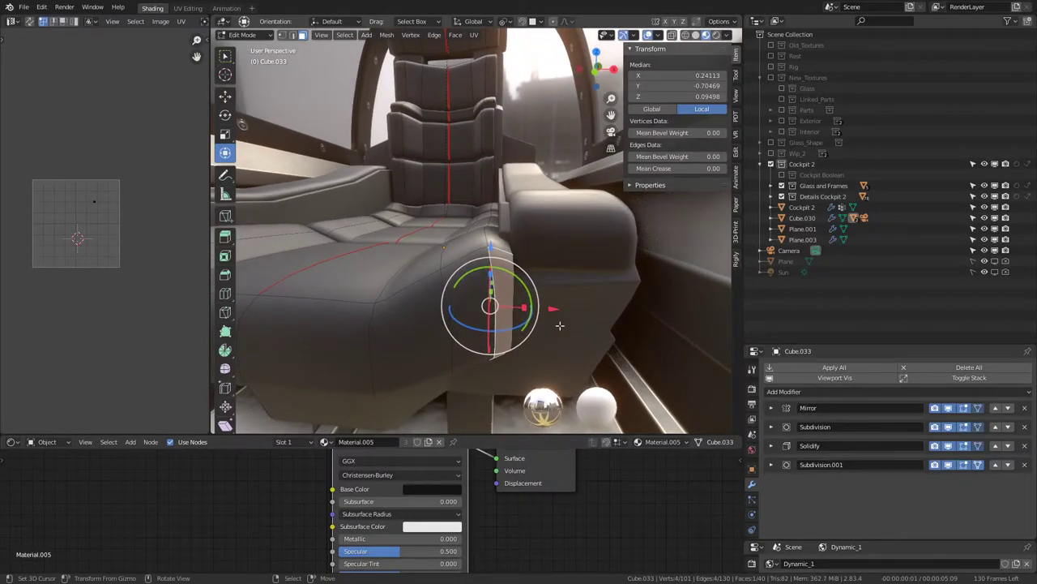
pyautogui.moveTo(551, 309); pyautogui.dragTo(472, 316)
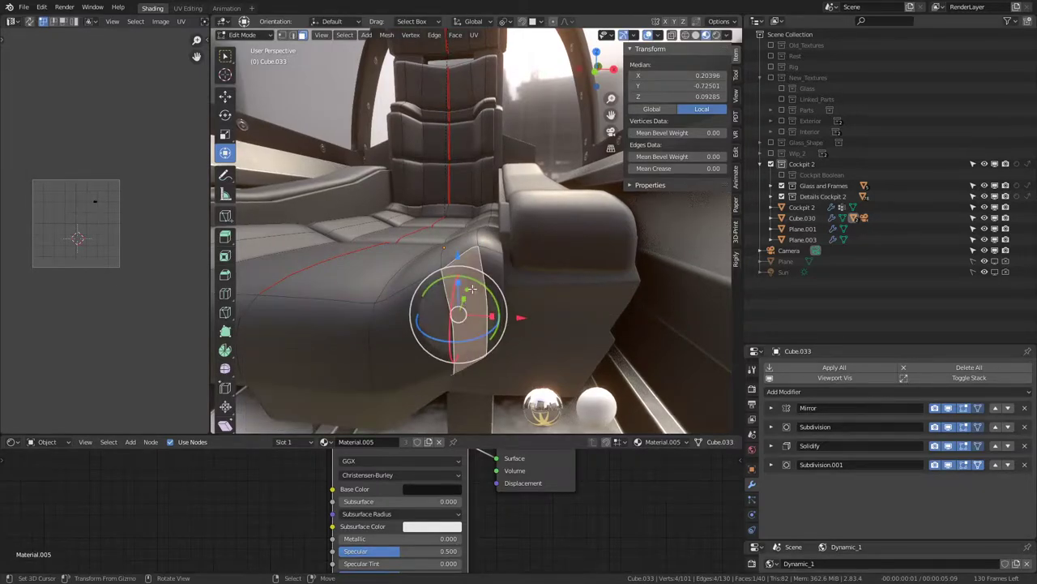
pyautogui.moveTo(481, 200)
pyautogui.mouseDown(button='middle')
pyautogui.moveTo(520, 233)
pyautogui.moveTo(469, 265)
pyautogui.moveTo(463, 225)
pyautogui.moveTo(481, 299)
pyautogui.mouseUp(button='middle')
pyautogui.press('Tab')
pyautogui.press('Tab')
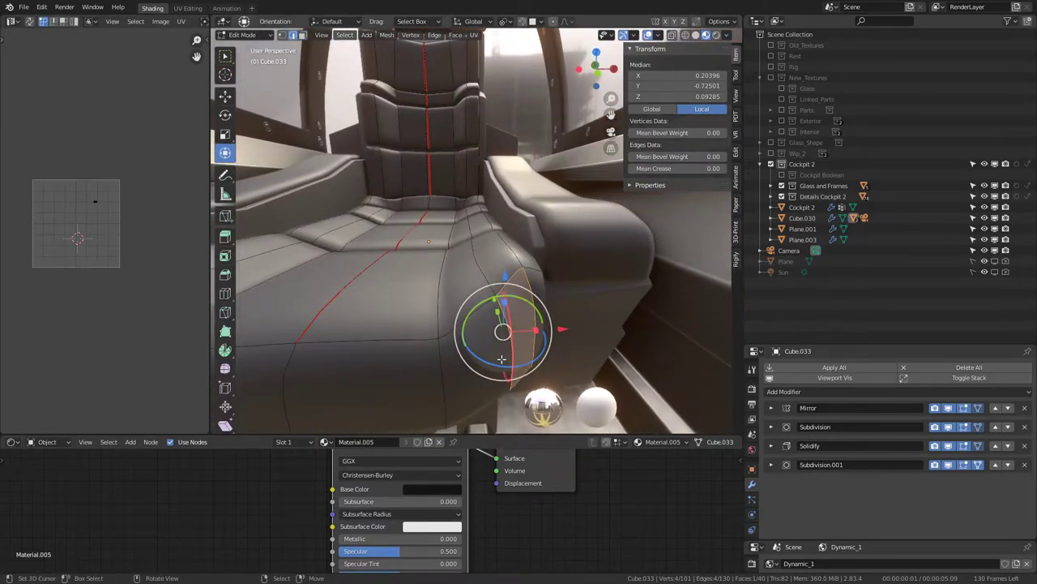
# Step: Edge-slide the seat cushion's edge loop to factor 1.000 and return to Object Mode
pyautogui.press('g')
pyautogui.press('g')
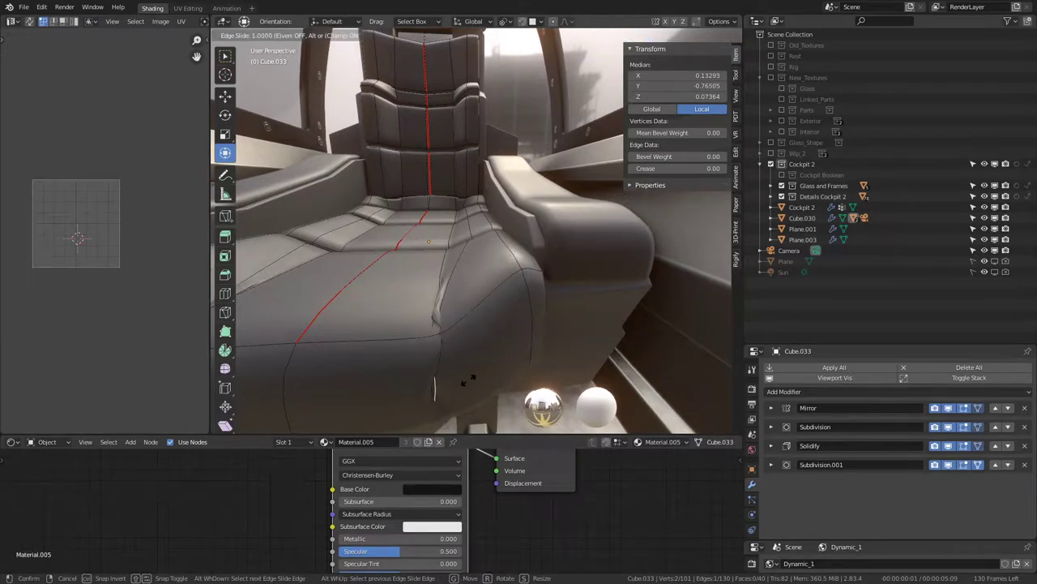
pyautogui.click(469, 380)
pyautogui.press('g')
pyautogui.press('g')
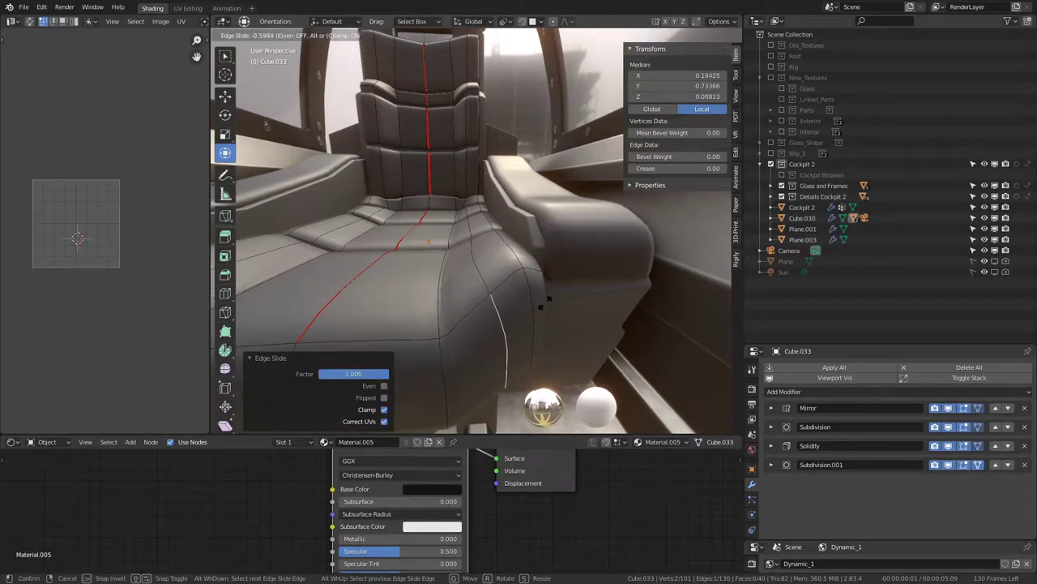
pyautogui.rightClick(544, 302)
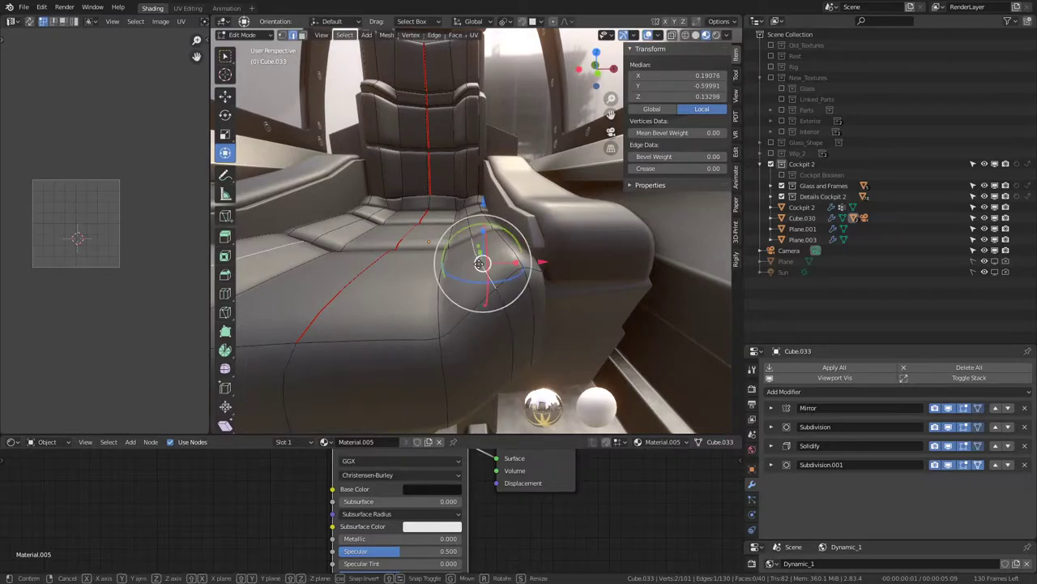
pyautogui.click(562, 220)
pyautogui.press('g')
pyautogui.press('g')
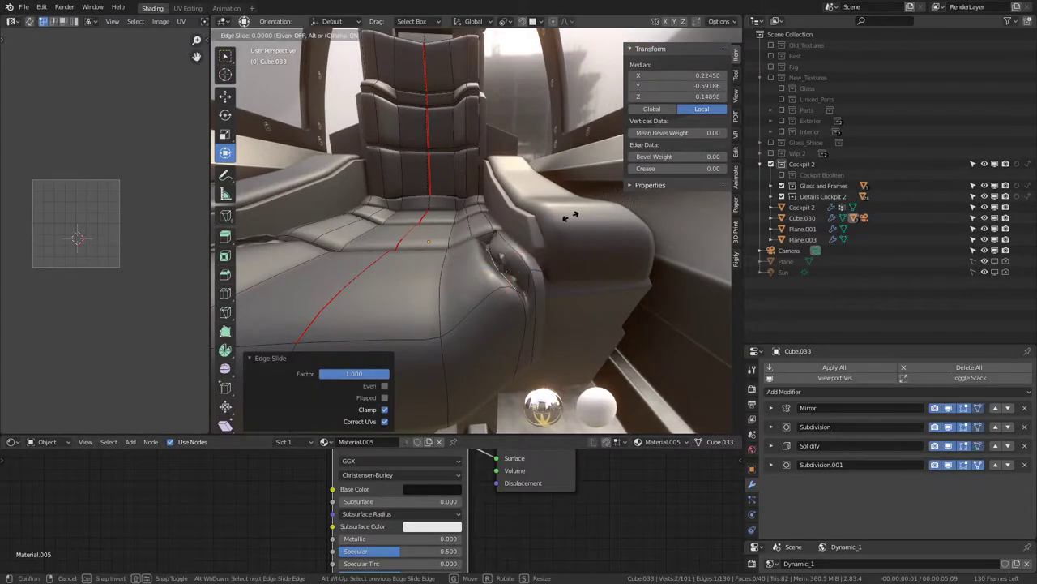
pyautogui.rightClick(562, 220)
pyautogui.press('Tab')
pyautogui.moveTo(557, 219)
pyautogui.mouseDown(button='middle')
pyautogui.moveTo(562, 266)
pyautogui.moveTo(485, 307)
pyautogui.moveTo(473, 249)
pyautogui.moveTo(464, 254)
pyautogui.moveTo(478, 244)
pyautogui.moveTo(487, 251)
pyautogui.moveTo(463, 299)
pyautogui.mouseUp(button='middle')
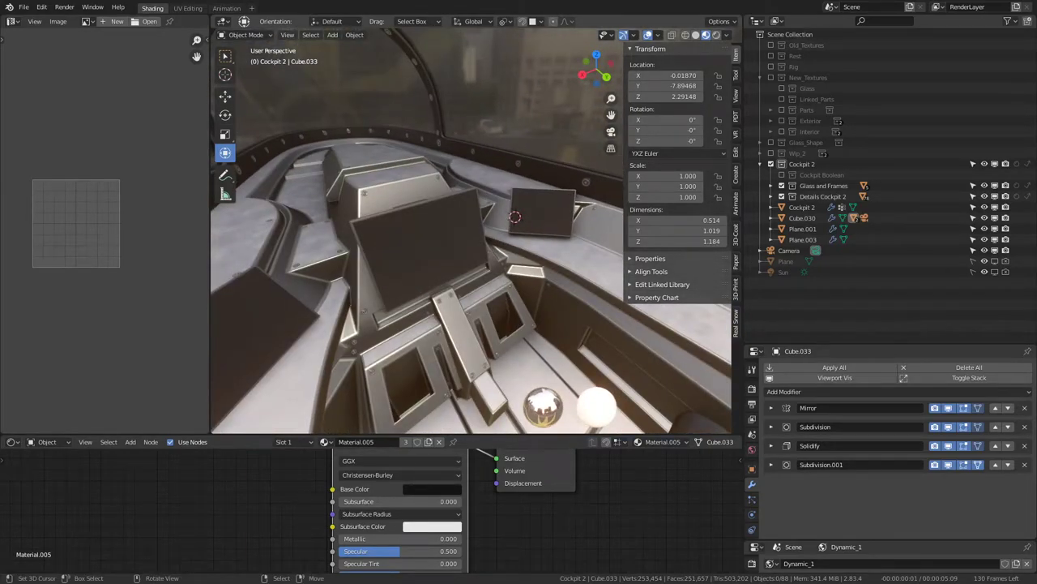
# Step: Maximize the 3D view, orbit down into the cockpit console, and bring up the Shift+A Add menu
pyautogui.hotkey('ctrl', 'space')
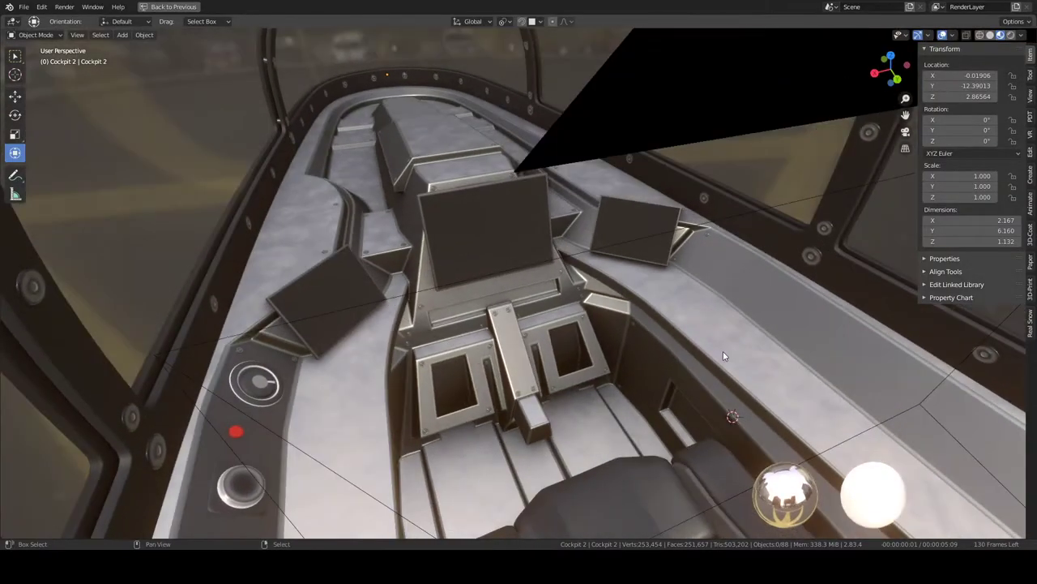
pyautogui.moveTo(723, 351)
pyautogui.mouseDown(button='middle')
pyautogui.moveTo(702, 311)
pyautogui.moveTo(624, 283)
pyautogui.mouseUp(button='middle')
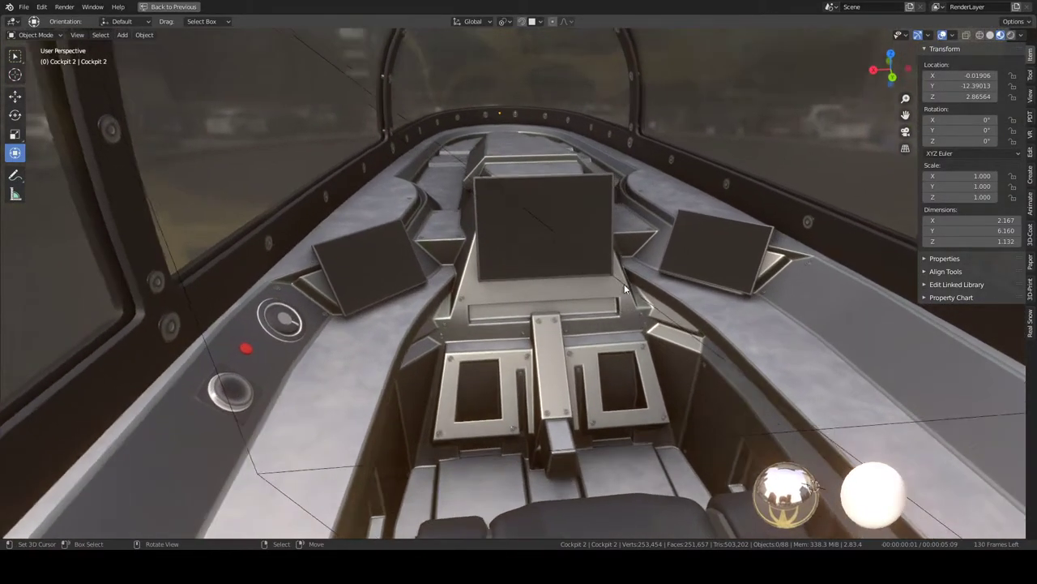
pyautogui.press('KP_0')
pyautogui.scroll(3, 592, 308)
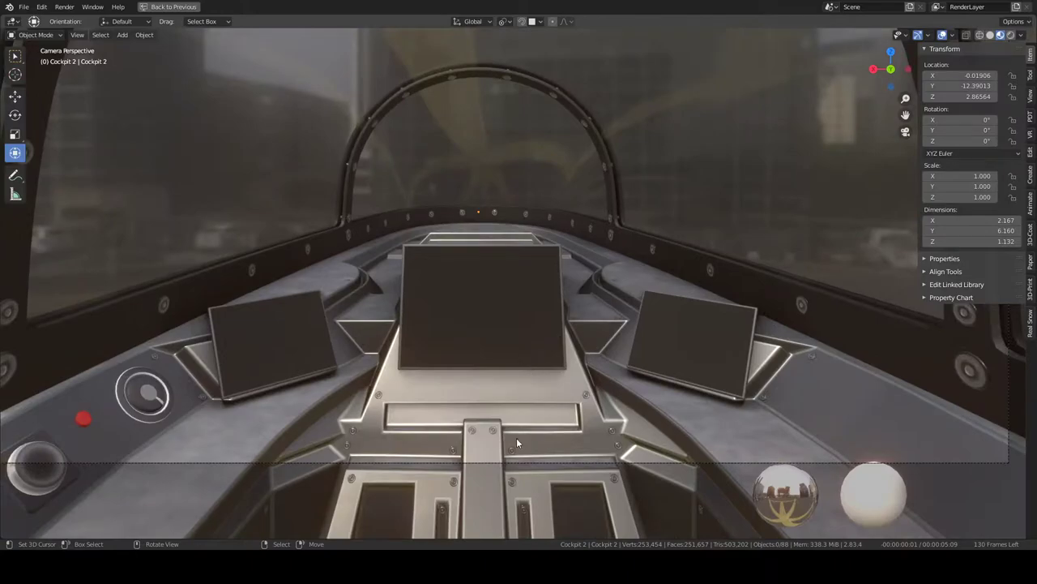
pyautogui.moveTo(516, 437); pyautogui.dragTo(533, 400, button='middle')
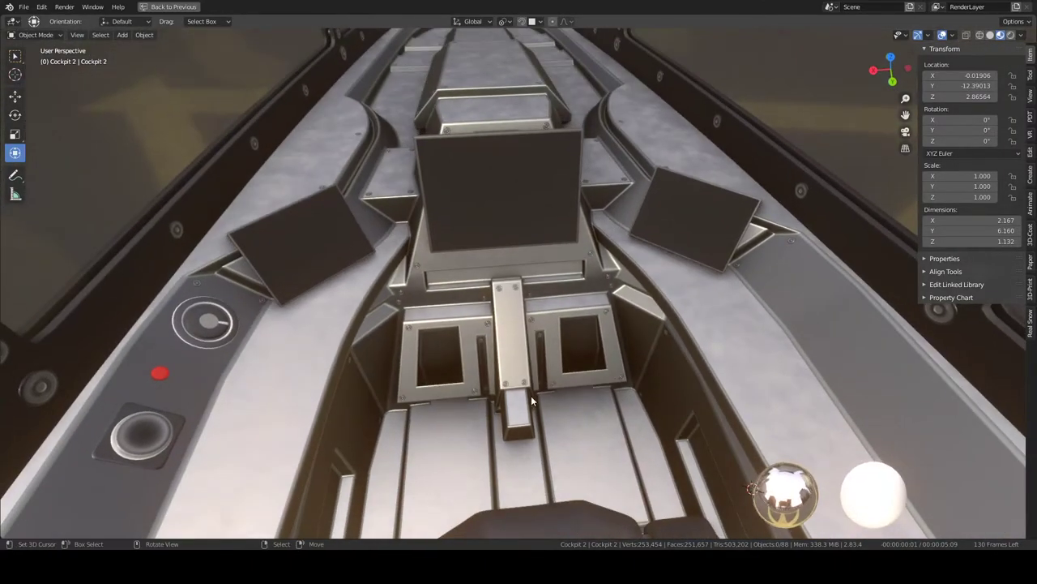
pyautogui.hotkey('shift', 'a')
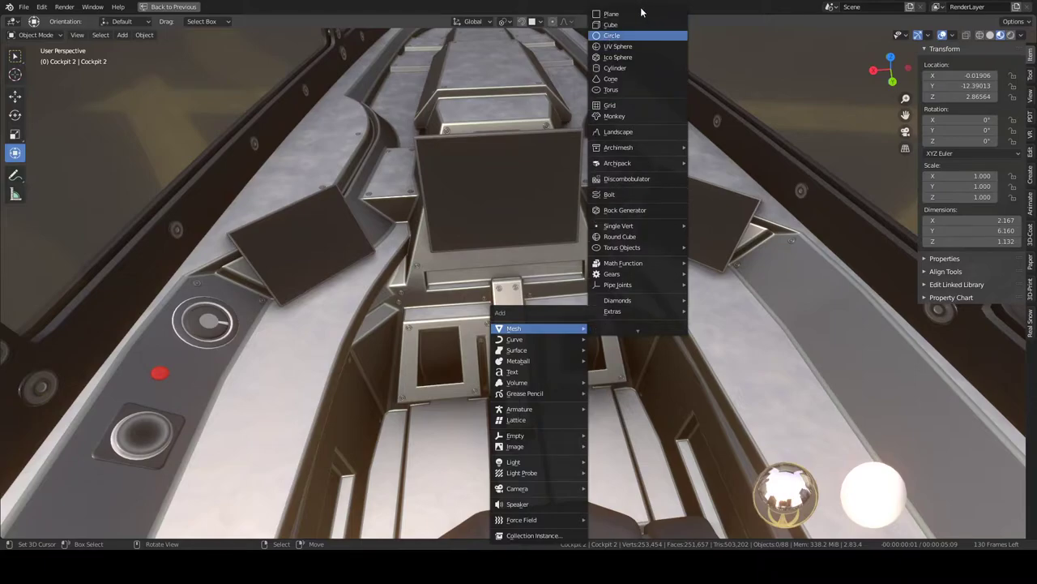
# Step: Add a plane, then in Edit Mode shrink it to 0.179 and narrow it along Y
pyautogui.click(625, 14)
pyautogui.press('Tab')
pyautogui.moveTo(519, 389); pyautogui.dragTo(730, 348, button='middle')
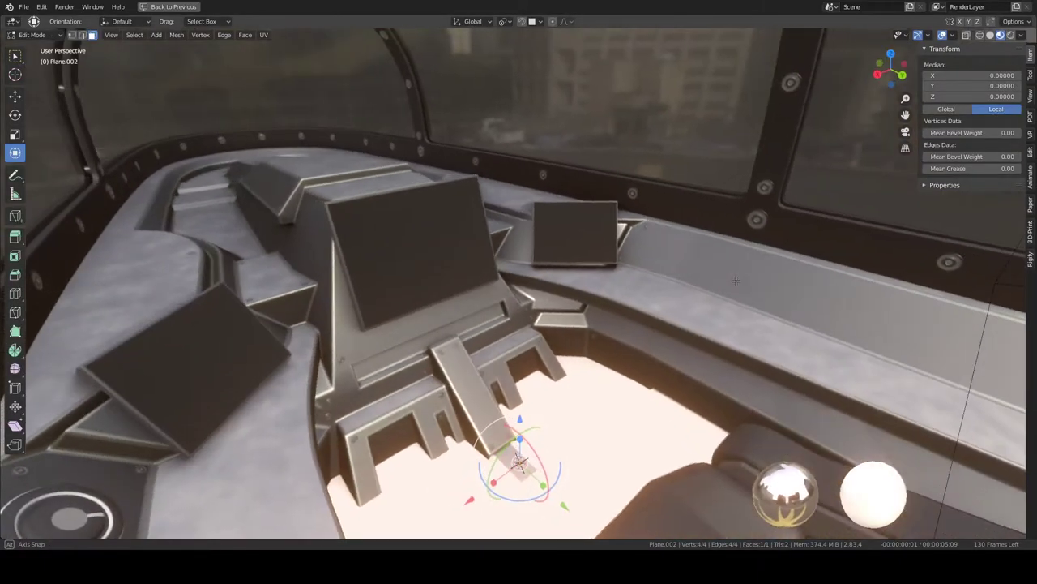
pyautogui.press('s')
pyautogui.click(558, 409)
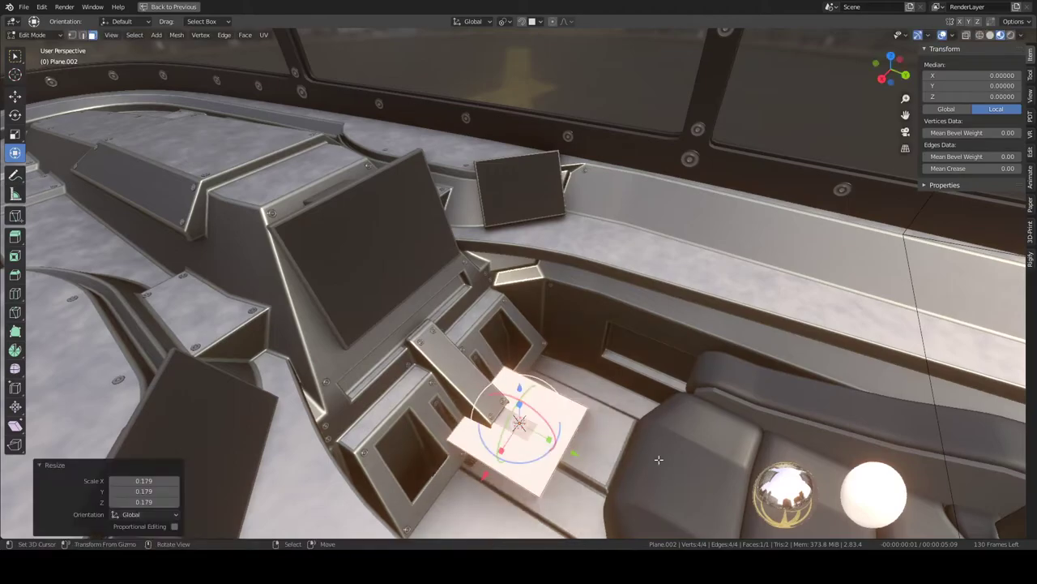
pyautogui.press('s')
pyautogui.press('y')
pyautogui.click(590, 433)
# Step: Rescale the plane's length along Y and return to Object Mode
pyautogui.moveTo(590, 432); pyautogui.dragTo(628, 395, button='middle')
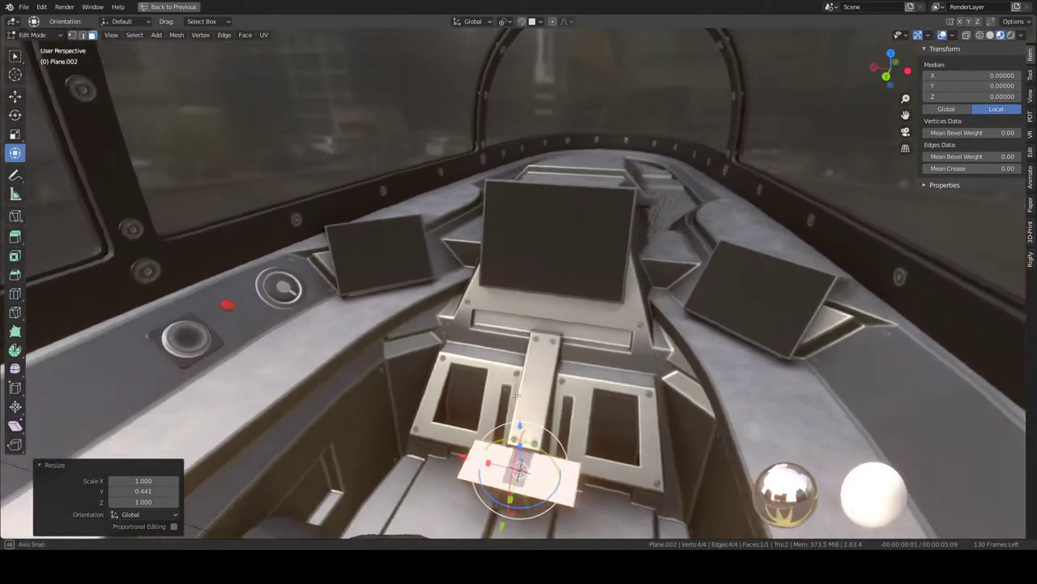
pyautogui.scroll(-2, 628, 394)
pyautogui.press('s')
pyautogui.press('y')
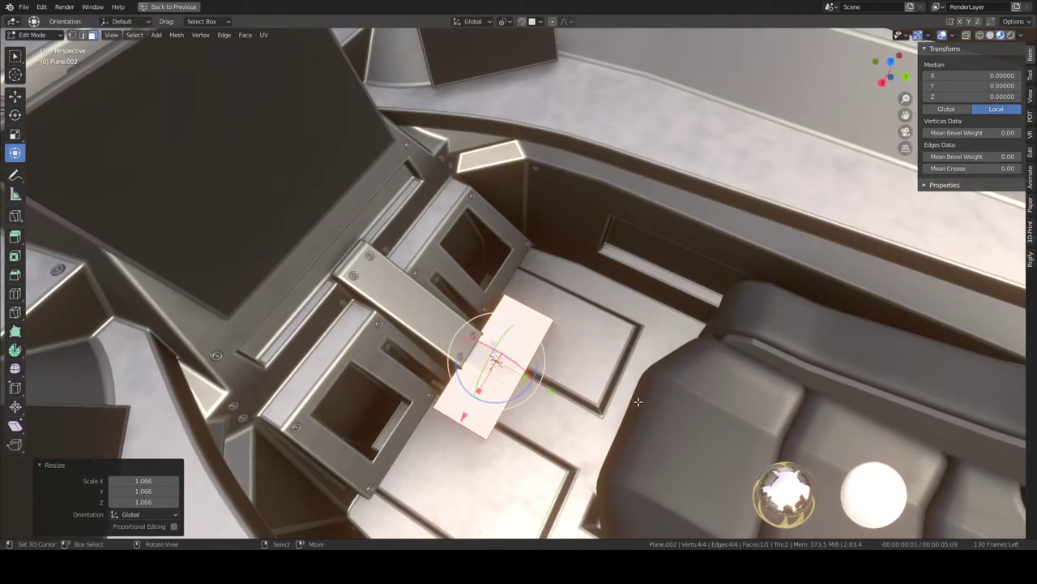
pyautogui.click(618, 398)
pyautogui.scroll(2, 618, 398)
pyautogui.moveTo(595, 381); pyautogui.dragTo(541, 430, button='middle')
pyautogui.press('Tab')
# Step: Raise the plane 0.331 on Z, tilt it -36.8° about X, and slide it along Y
pyautogui.press('r')
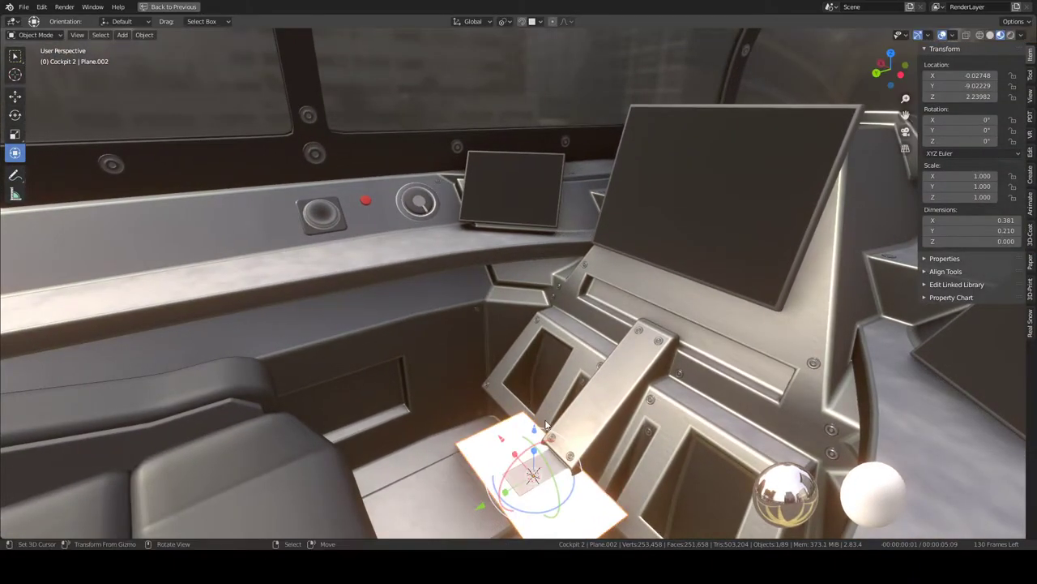
pyautogui.press('g')
pyautogui.press('z')
pyautogui.click(538, 349)
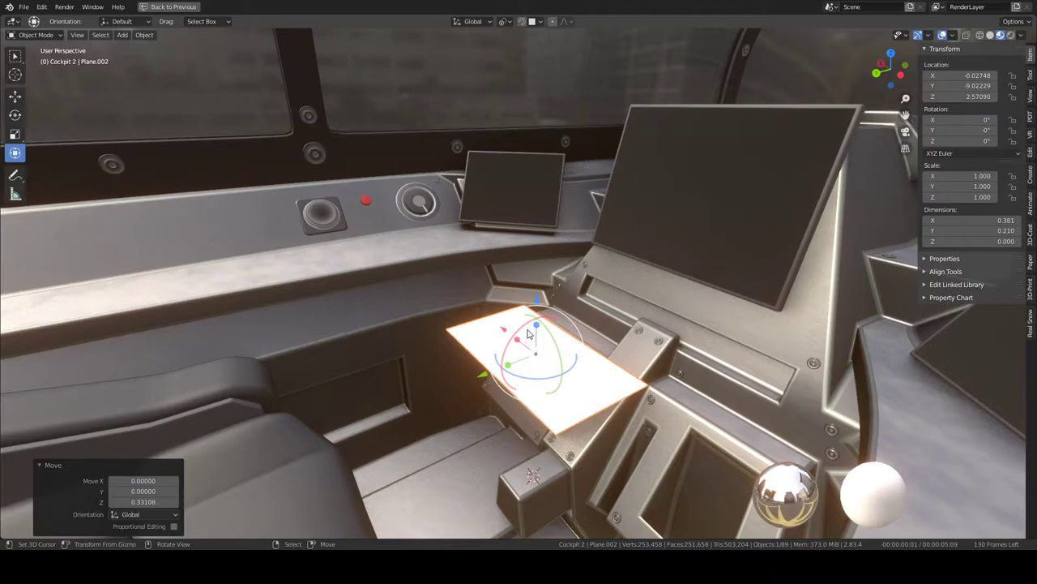
pyautogui.moveTo(528, 328); pyautogui.dragTo(480, 334, button='middle')
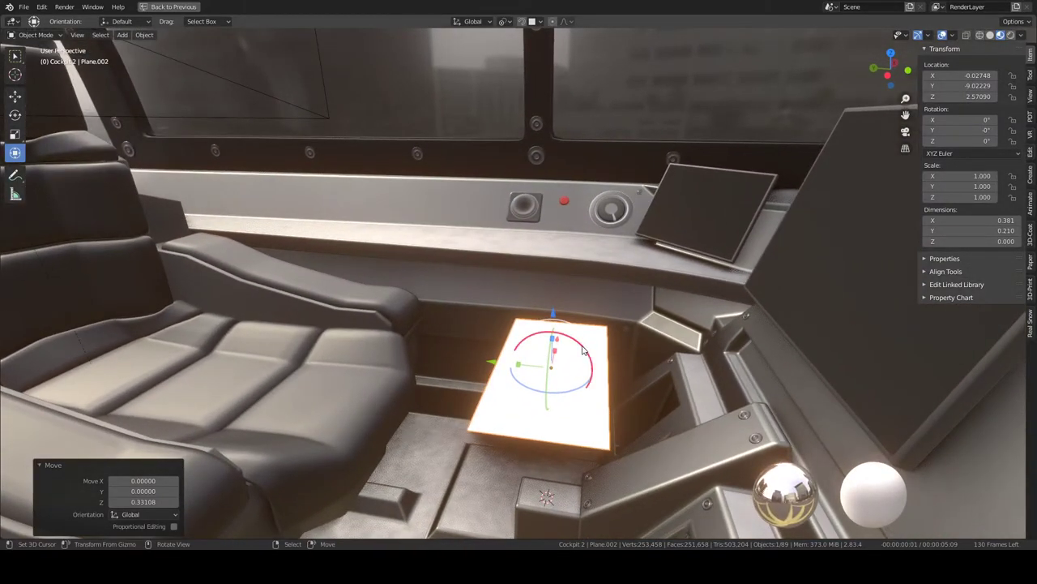
pyautogui.press('r')
pyautogui.press('x')
pyautogui.click(612, 372)
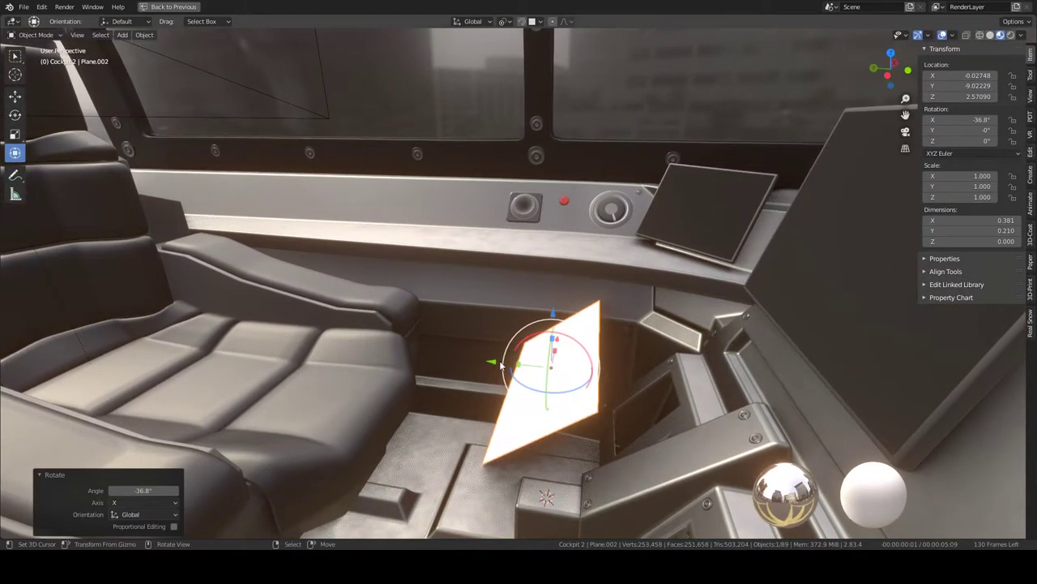
pyautogui.press('g')
pyautogui.press('y')
pyautogui.click(419, 343)
pyautogui.moveTo(533, 326)
pyautogui.mouseDown(button='middle')
pyautogui.moveTo(566, 330)
pyautogui.moveTo(562, 319)
pyautogui.moveTo(599, 309)
pyautogui.moveTo(583, 286)
pyautogui.moveTo(512, 250)
pyautogui.moveTo(445, 235)
pyautogui.moveTo(470, 250)
pyautogui.moveTo(556, 247)
pyautogui.moveTo(559, 214)
pyautogui.moveTo(491, 231)
pyautogui.moveTo(646, 252)
pyautogui.moveTo(693, 243)
pyautogui.moveTo(648, 236)
pyautogui.moveTo(649, 324)
pyautogui.mouseUp(button='middle')
# Step: Widen the plane's mesh, then slide it along Y to sit over the central console
pyautogui.press('Tab')
pyautogui.click(575, 331)
pyautogui.press('Tab')
pyautogui.scroll(-5, 579, 281)
pyautogui.scroll(5, 576, 259)
pyautogui.scroll(3, 519, 248)
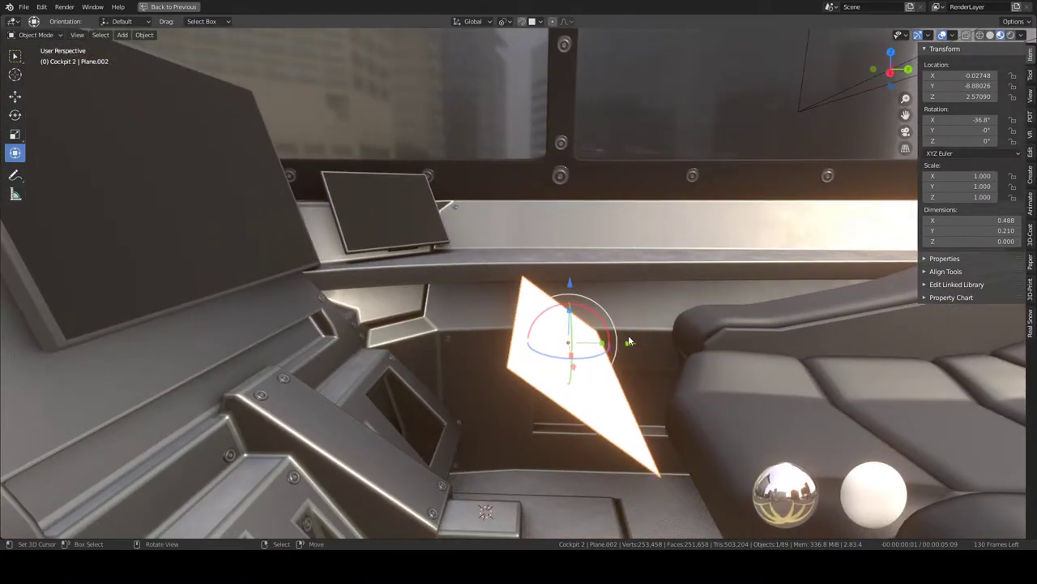
pyautogui.moveTo(630, 341); pyautogui.dragTo(394, 345)
pyautogui.moveTo(394, 346)
pyautogui.mouseDown(button='middle')
pyautogui.moveTo(381, 308)
pyautogui.moveTo(438, 315)
pyautogui.mouseUp(button='middle')
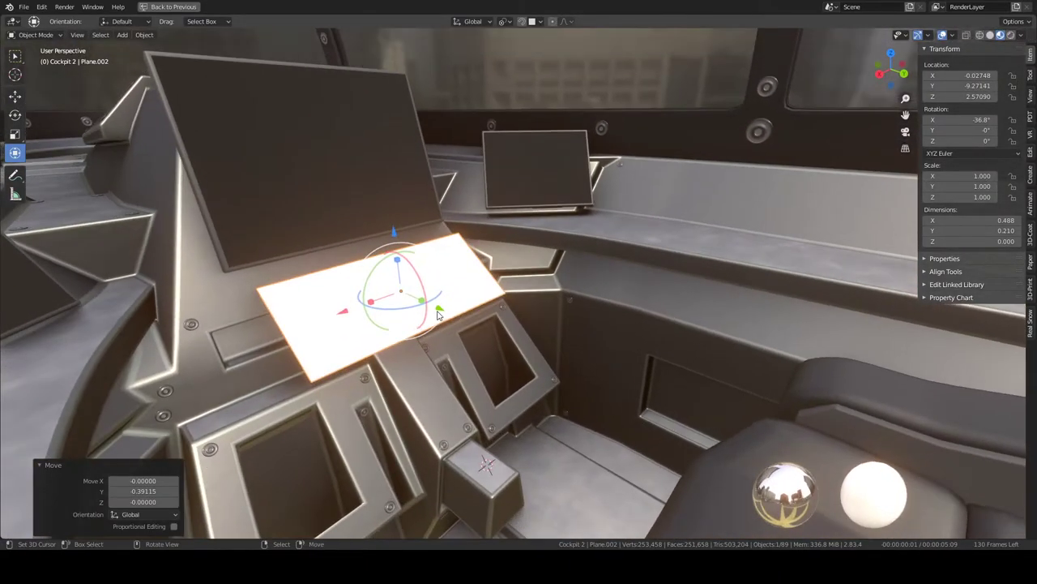
pyautogui.moveTo(440, 316); pyautogui.dragTo(556, 345)
pyautogui.moveTo(440, 316); pyautogui.dragTo(586, 362)
pyautogui.moveTo(586, 361)
pyautogui.mouseDown(button='middle')
pyautogui.moveTo(434, 328)
pyautogui.moveTo(451, 314)
pyautogui.moveTo(439, 329)
pyautogui.moveTo(591, 313)
pyautogui.moveTo(531, 211)
pyautogui.moveTo(575, 268)
pyautogui.moveTo(548, 337)
pyautogui.moveTo(486, 310)
pyautogui.mouseUp(button='middle')
# Step: In Cockpit 2's Edit Mode, select the central block's front face and its top edge
pyautogui.press('Tab')
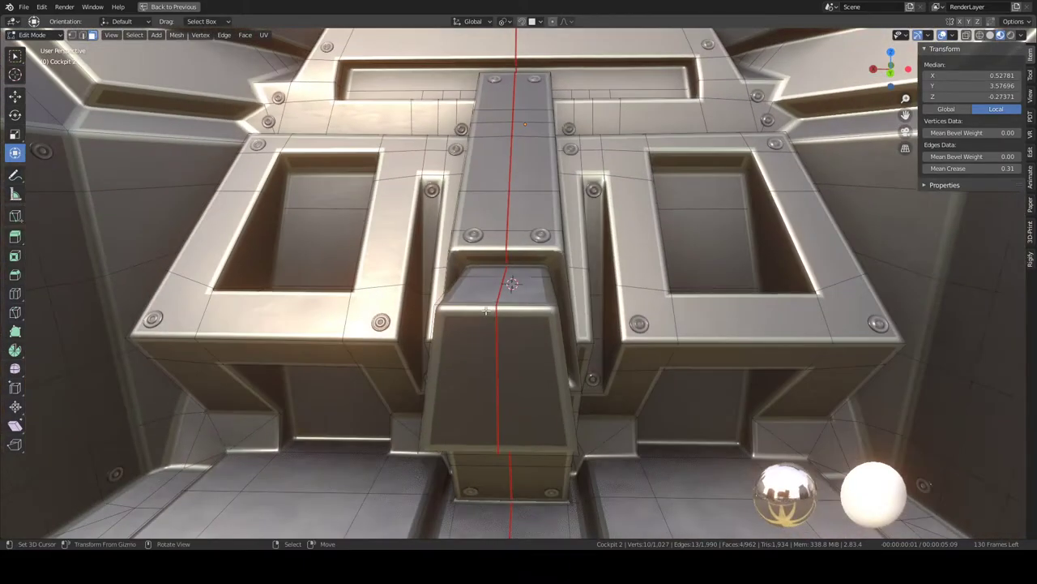
pyautogui.click(486, 311)
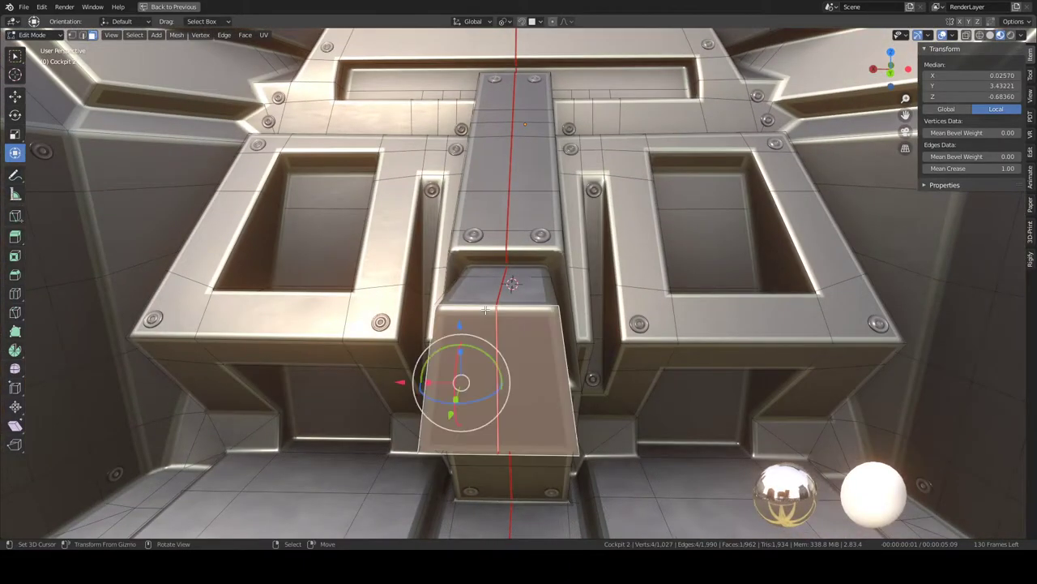
pyautogui.click(82, 34)
pyautogui.click(482, 304)
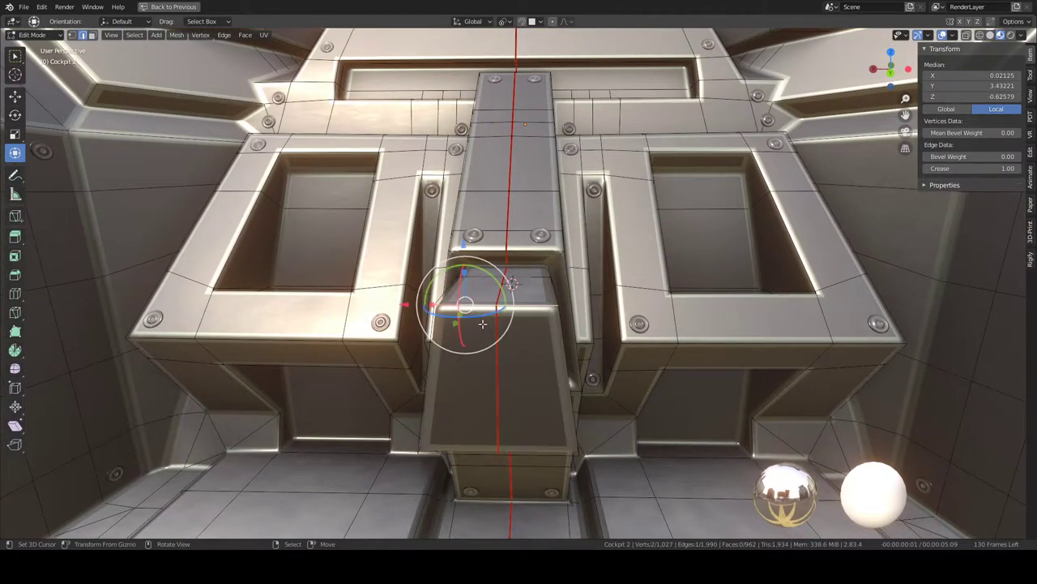
pyautogui.moveTo(482, 304); pyautogui.dragTo(496, 334, button='middle')
pyautogui.moveTo(477, 429); pyautogui.dragTo(572, 349, button='middle')
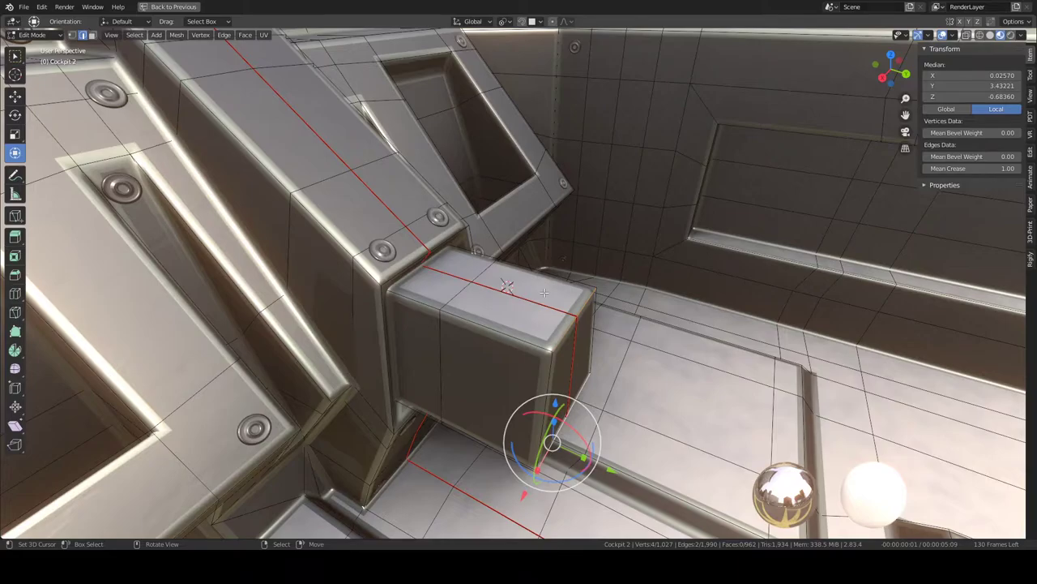
pyautogui.moveTo(545, 292); pyautogui.dragTo(525, 331, button='middle')
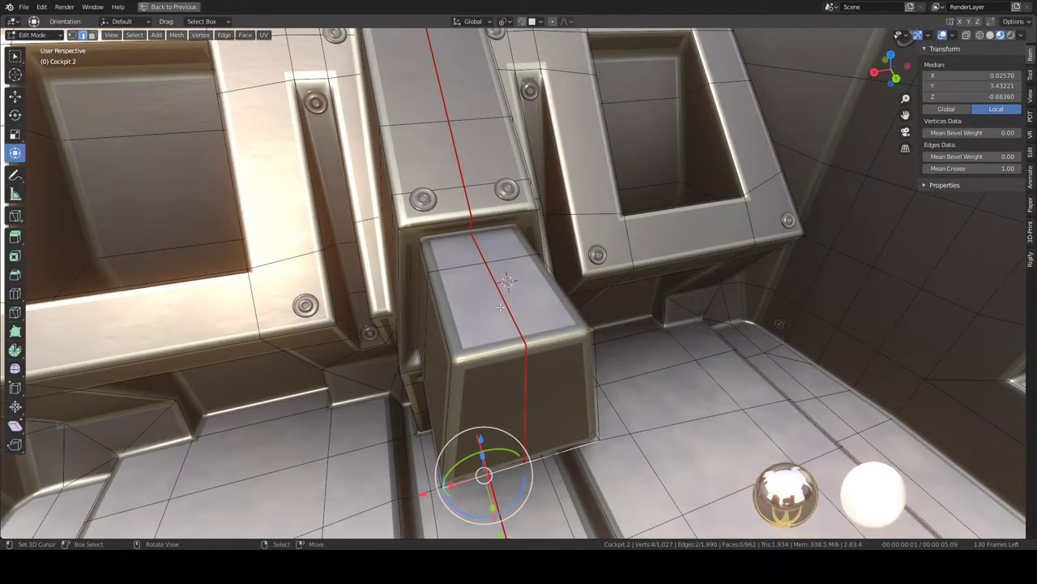
pyautogui.moveTo(540, 341); pyautogui.dragTo(527, 271, button='middle')
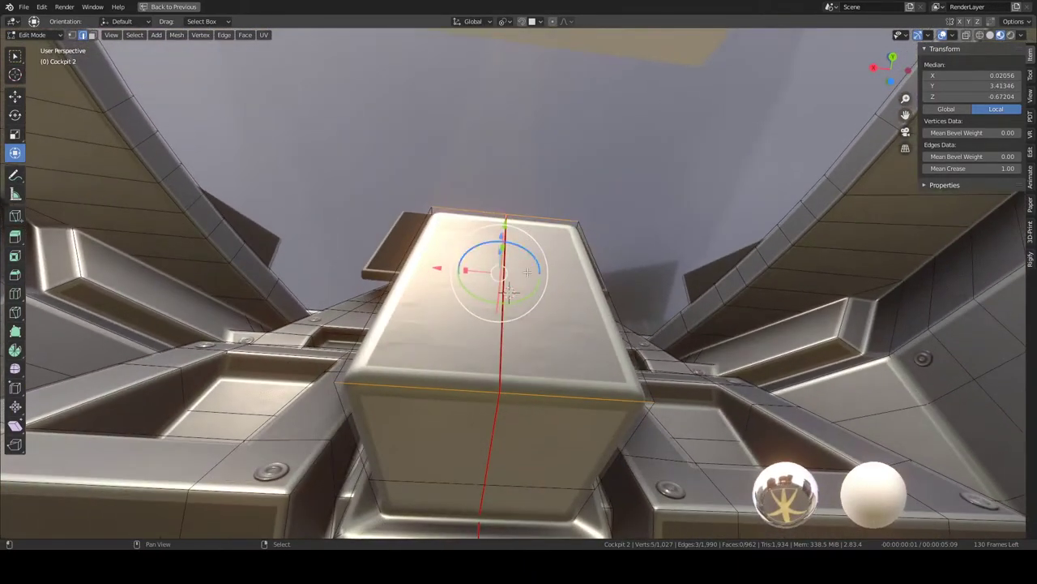
pyautogui.moveTo(573, 344)
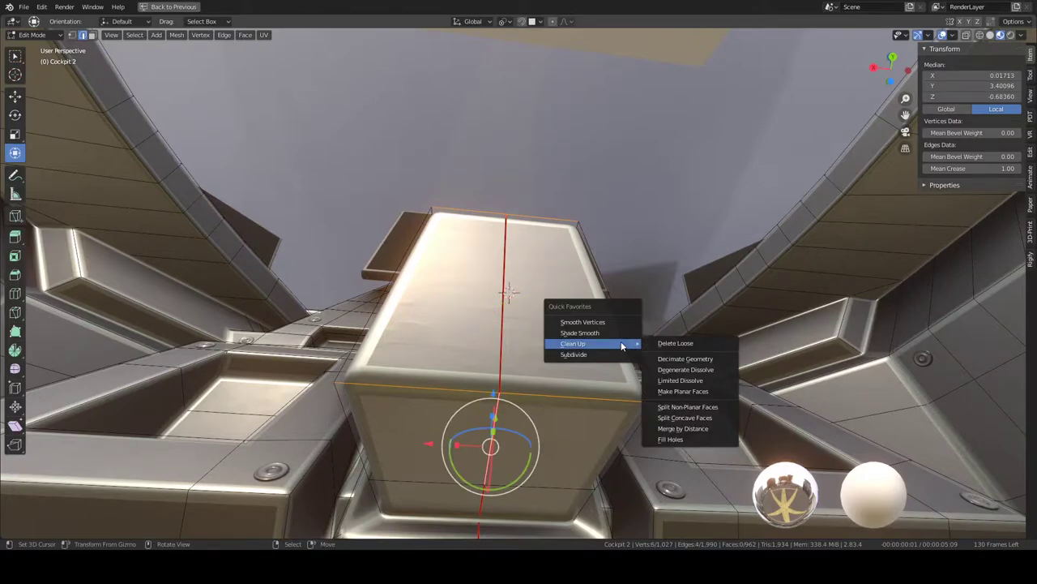
# Step: Subdivide the block's faces, flatten the new cut to zero on Y, and slide it along the block
pyautogui.click(600, 357)
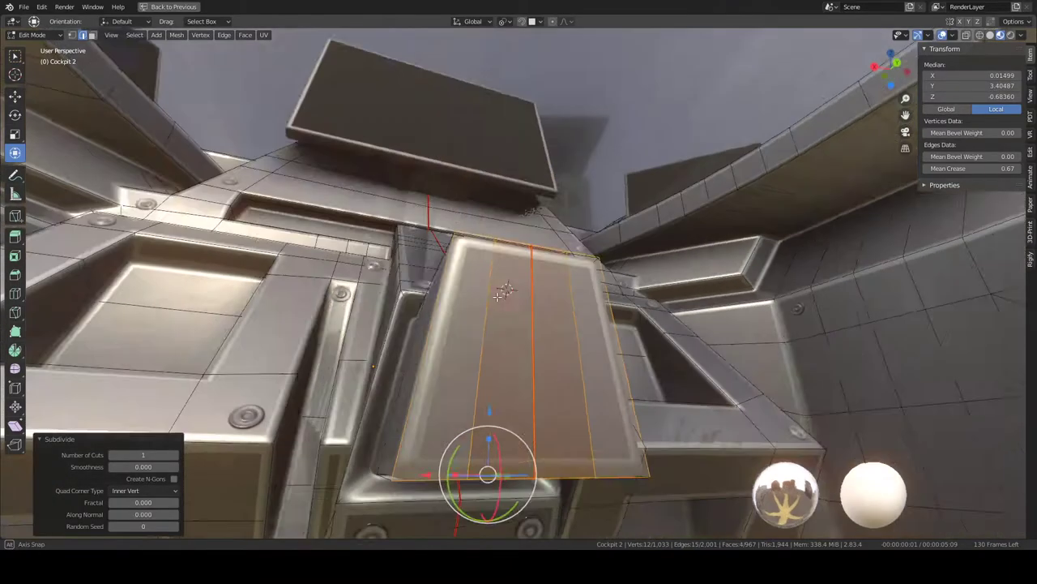
pyautogui.moveTo(472, 411); pyautogui.dragTo(523, 323, button='middle')
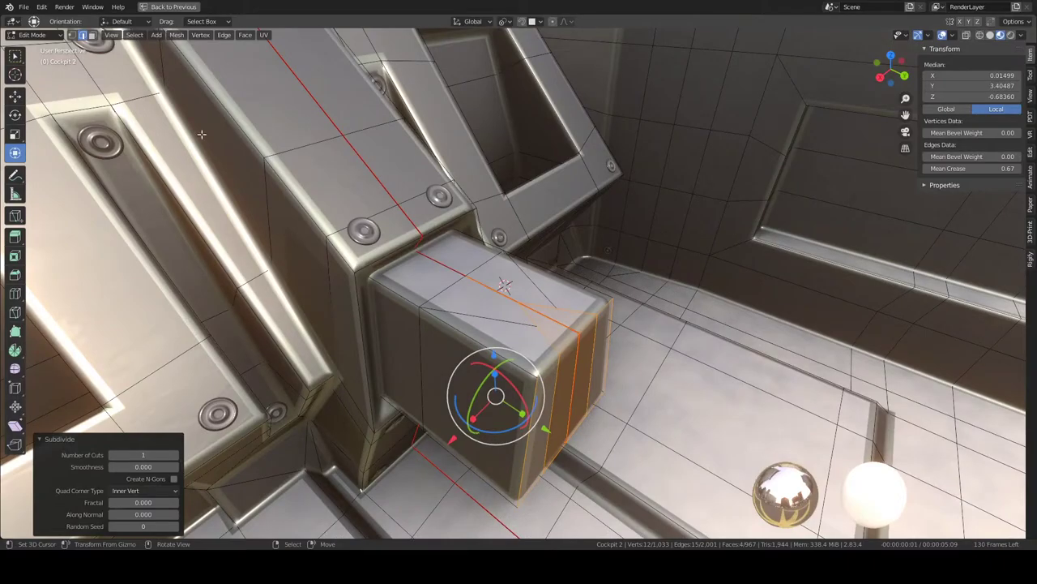
pyautogui.moveTo(202, 134)
pyautogui.mouseDown(button='middle')
pyautogui.moveTo(362, 165)
pyautogui.moveTo(373, 213)
pyautogui.mouseUp(button='middle')
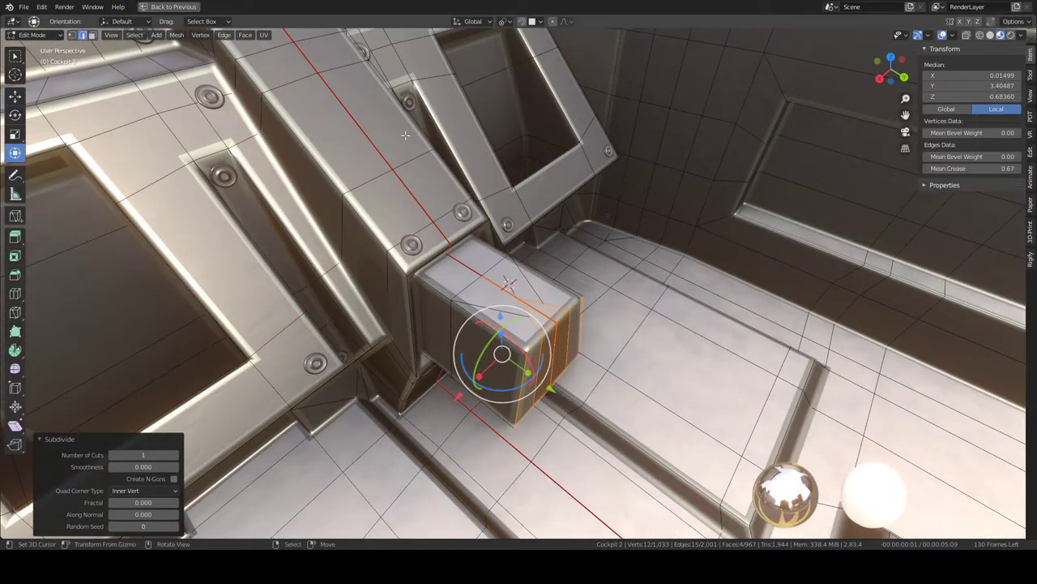
pyautogui.scroll(1, 524, 257)
pyautogui.click(518, 313)
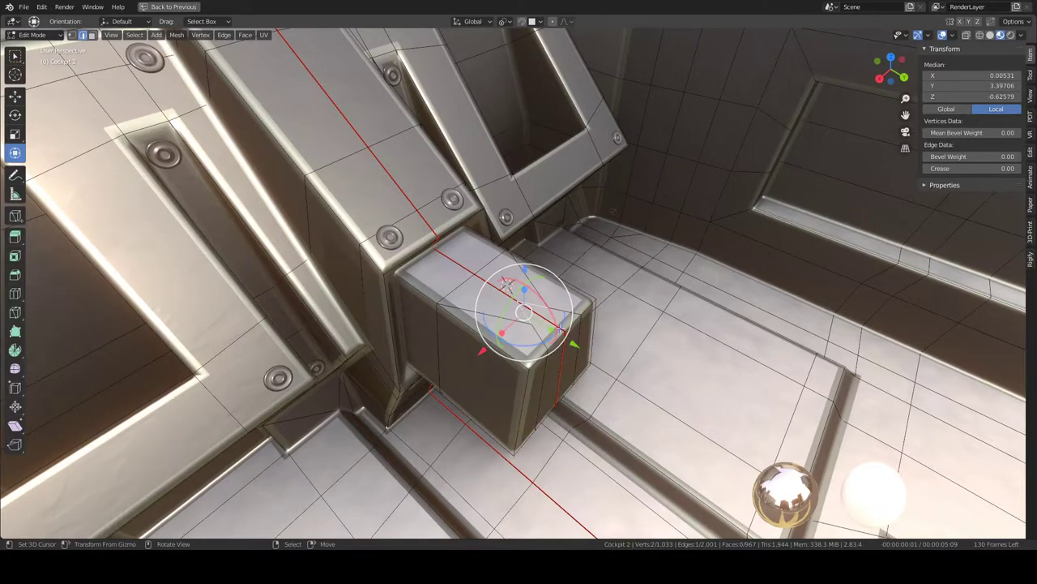
pyautogui.moveTo(519, 313); pyautogui.dragTo(522, 262, button='middle')
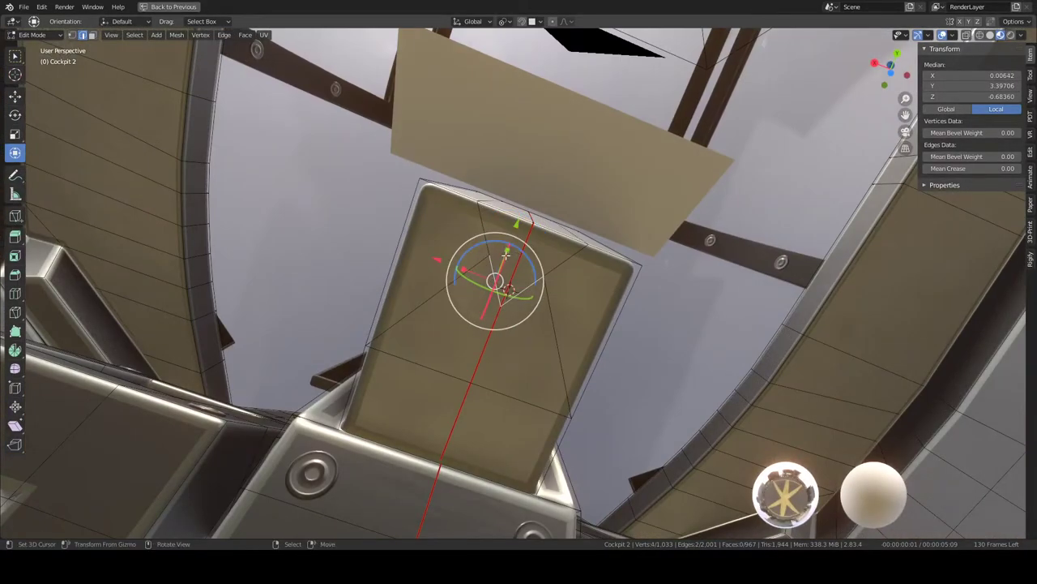
pyautogui.press('s')
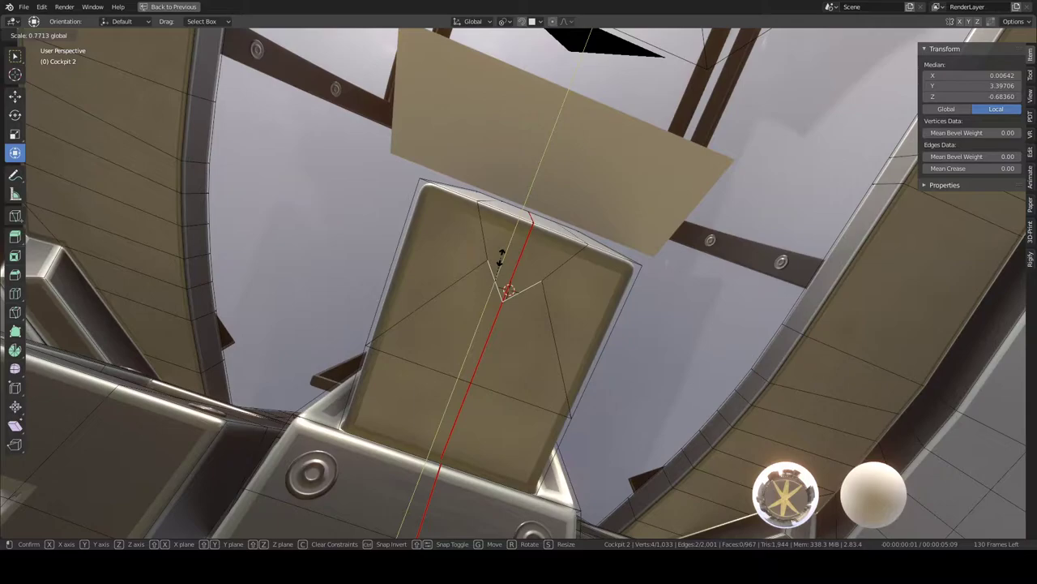
pyautogui.press('y')
pyautogui.press('Return')
pyautogui.moveTo(508, 233)
pyautogui.mouseDown()
pyautogui.moveTo(460, 300)
pyautogui.moveTo(397, 303)
pyautogui.mouseUp()
pyautogui.moveTo(475, 324); pyautogui.dragTo(476, 369, button='middle')
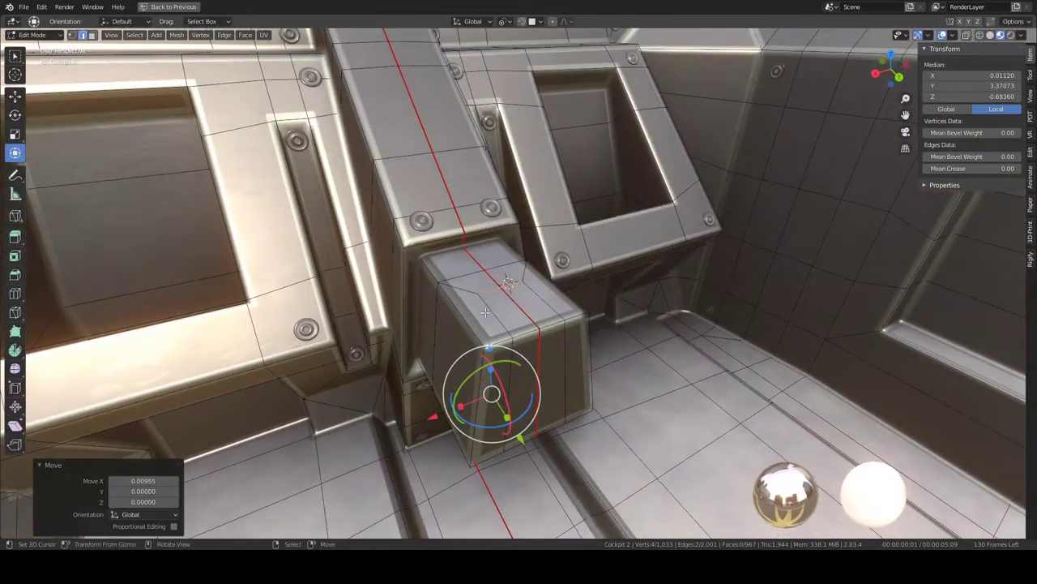
# Step: Select an edge loop on the box, flatten it to zero on X, and nudge it along X
pyautogui.click(485, 312)
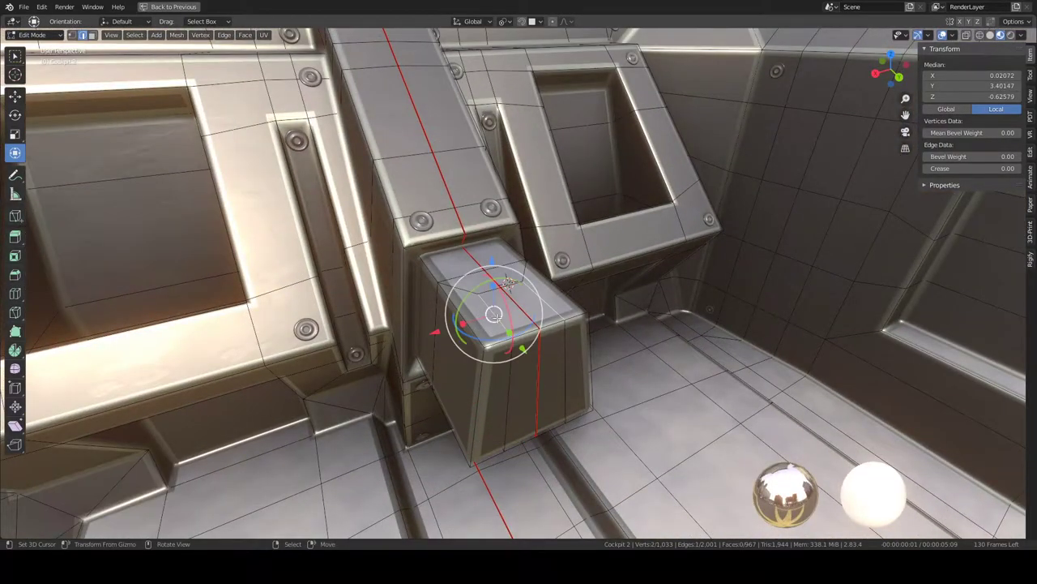
pyautogui.moveTo(485, 312); pyautogui.dragTo(487, 243, button='middle')
pyautogui.keyDown('ctrl'); pyautogui.click(469, 324); pyautogui.keyUp('ctrl')
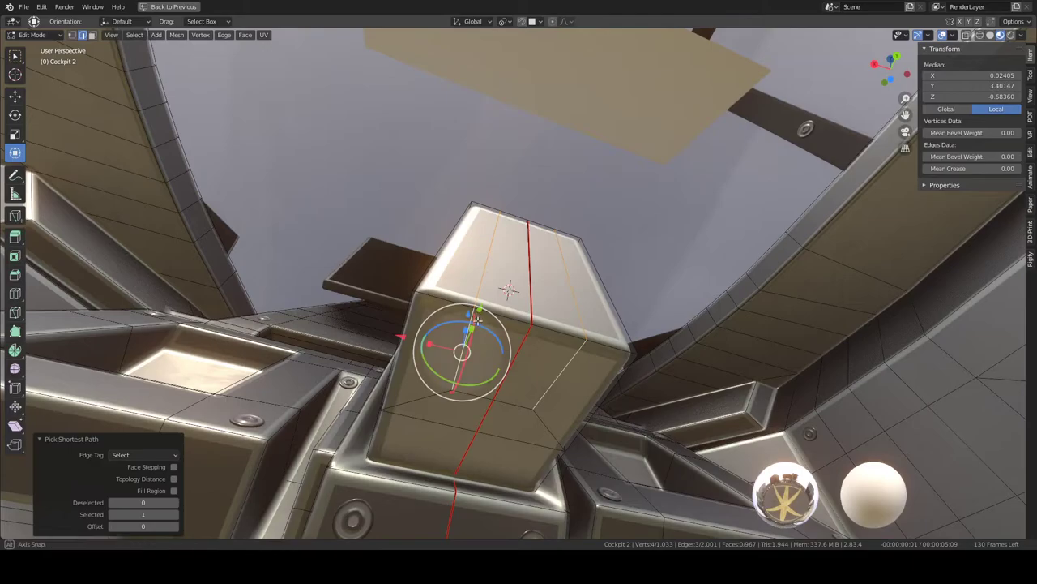
pyautogui.moveTo(469, 324); pyautogui.dragTo(463, 401, button='middle')
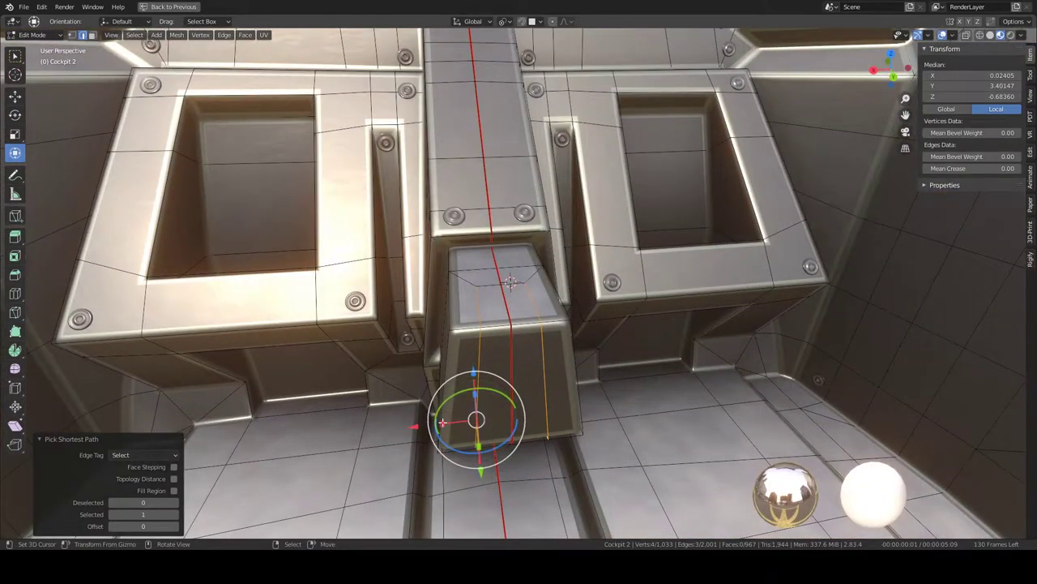
pyautogui.press('s')
pyautogui.press('Return')
pyautogui.moveTo(442, 422)
pyautogui.mouseDown(button='middle')
pyautogui.moveTo(474, 416)
pyautogui.moveTo(419, 404)
pyautogui.mouseUp(button='middle')
pyautogui.press('g')
pyautogui.press('x')
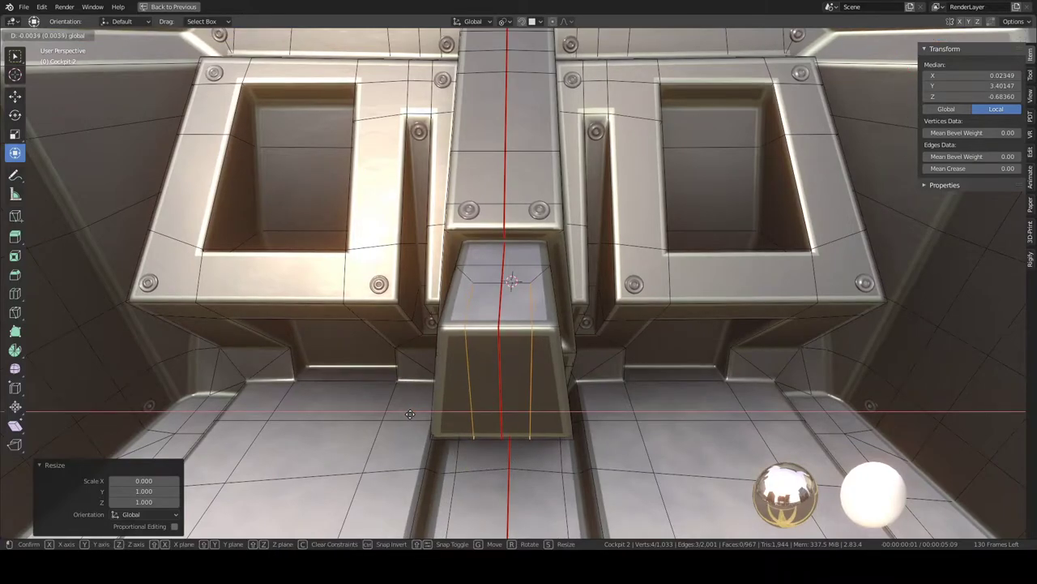
pyautogui.click(414, 414)
pyautogui.moveTo(414, 414); pyautogui.dragTo(437, 275, button='middle')
# Step: Delete the block's centre edge to leave a slot in the box
pyautogui.click(486, 274)
pyautogui.press('x')
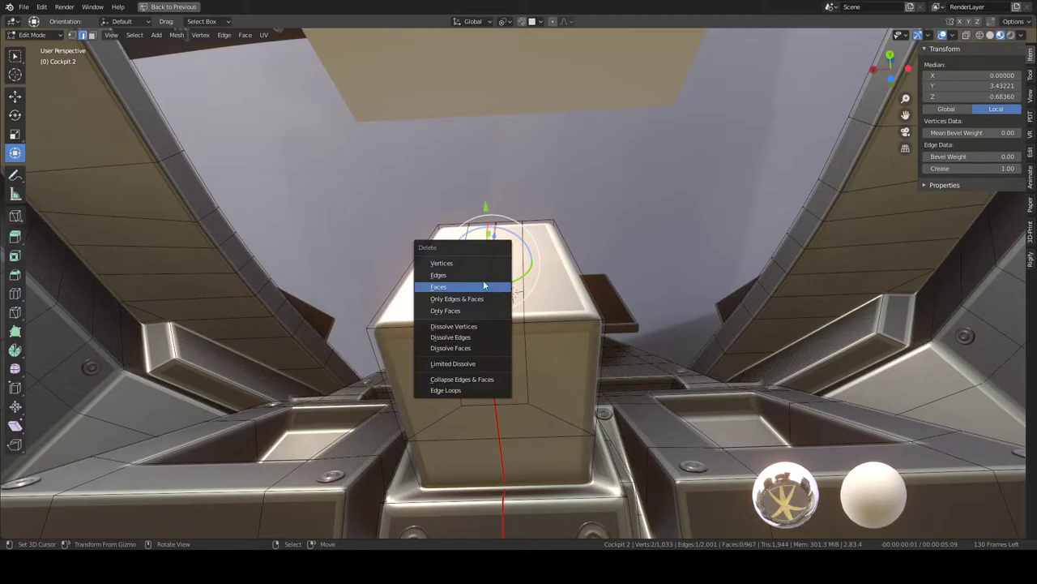
pyautogui.click(467, 268)
pyautogui.moveTo(467, 268)
pyautogui.mouseDown(button='middle')
pyautogui.moveTo(492, 297)
pyautogui.moveTo(489, 399)
pyautogui.moveTo(453, 367)
pyautogui.moveTo(456, 354)
pyautogui.mouseUp(button='middle')
# Step: Select edges on the box and grow the selection to the whole connected bracket part
pyautogui.click(486, 283)
pyautogui.click(450, 378)
pyautogui.keyDown('shift'); pyautogui.click(457, 303); pyautogui.keyUp('shift')
pyautogui.moveTo(457, 303); pyautogui.dragTo(455, 293, button='middle')
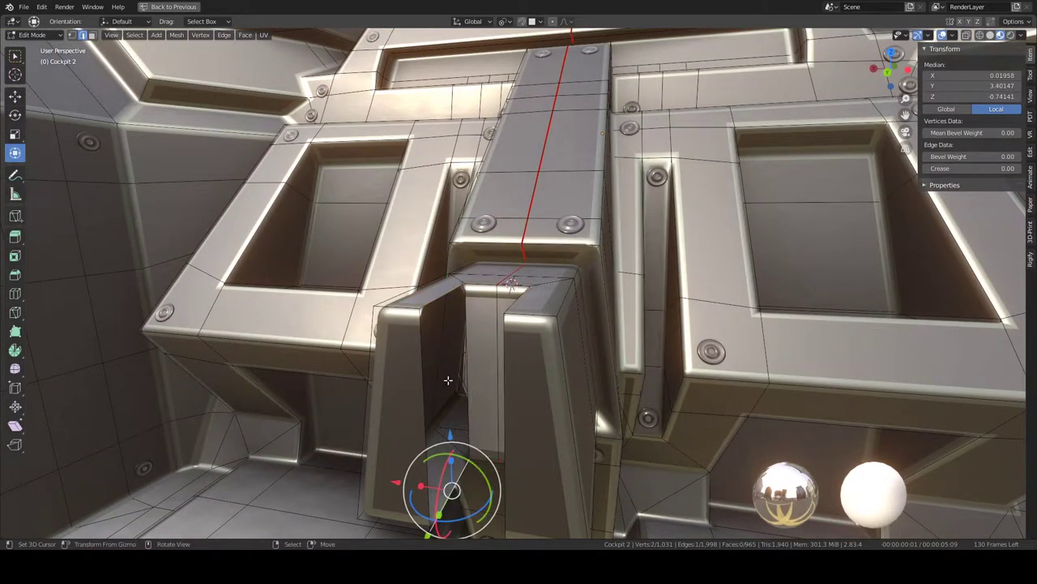
pyautogui.press('l')
pyautogui.press('Tab')
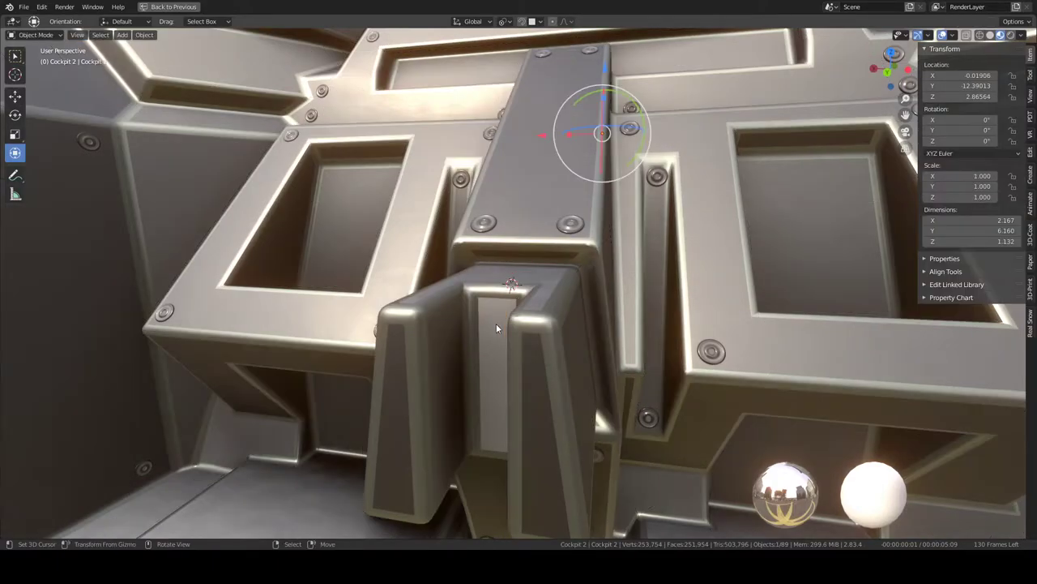
pyautogui.moveTo(496, 323); pyautogui.dragTo(514, 235, button='middle')
pyautogui.press('Tab')
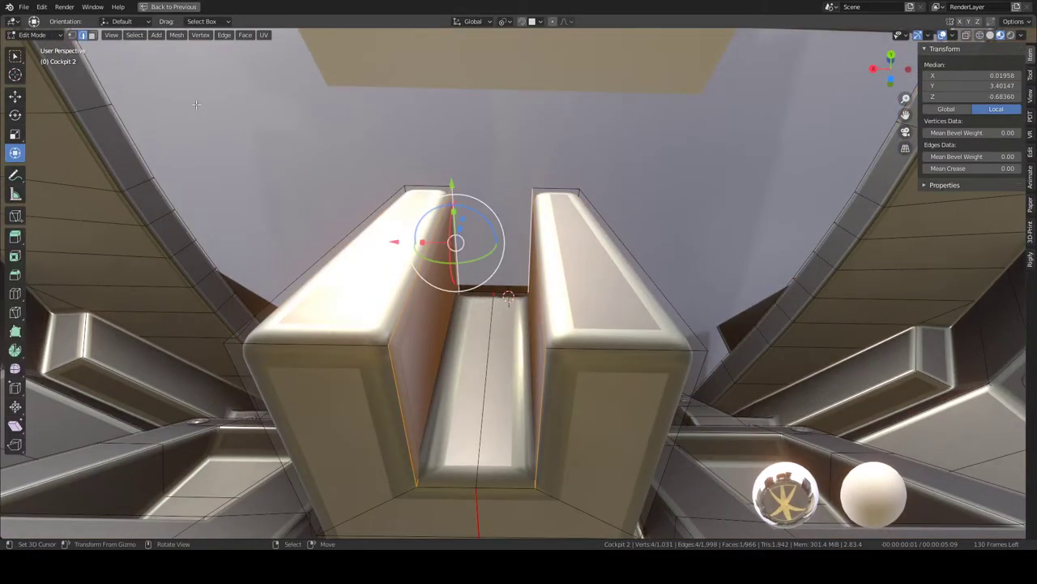
# Step: Flatten the slot's inner wall vertices to zero width along X and exit Edit Mode
pyautogui.click(93, 35)
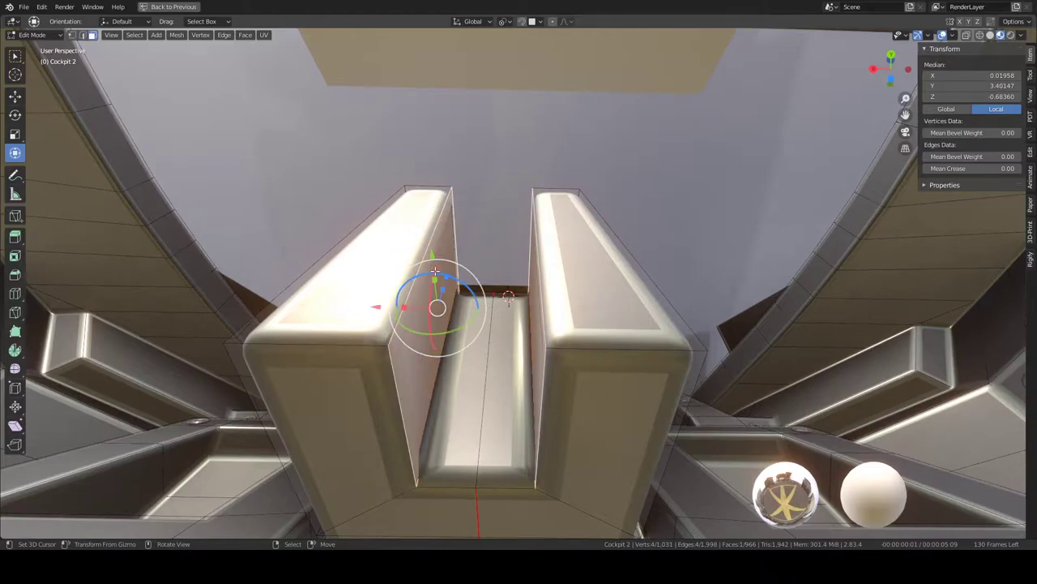
pyautogui.press('s')
pyautogui.write('0')
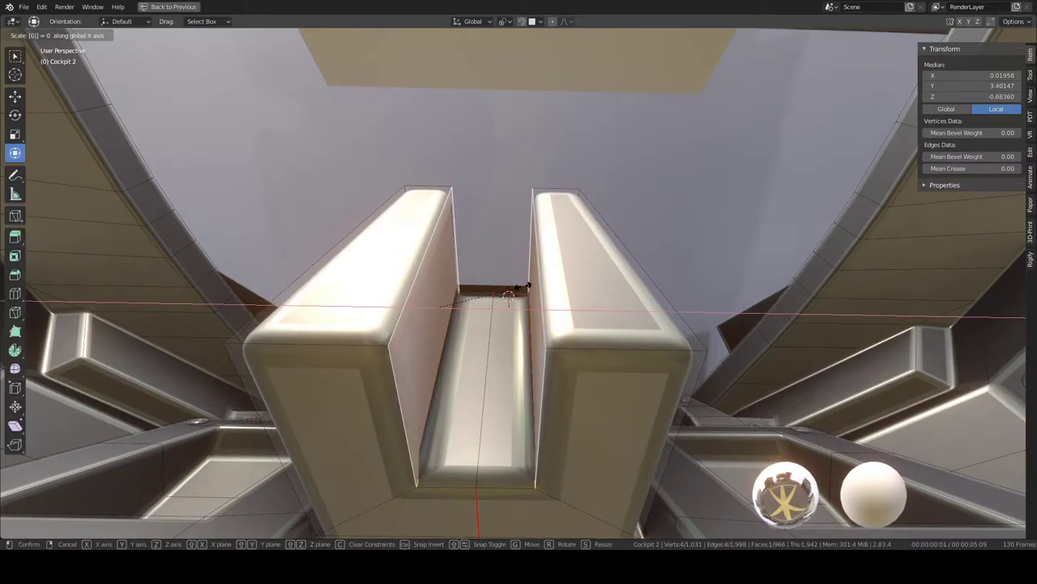
pyautogui.press('Return')
pyautogui.press('Tab')
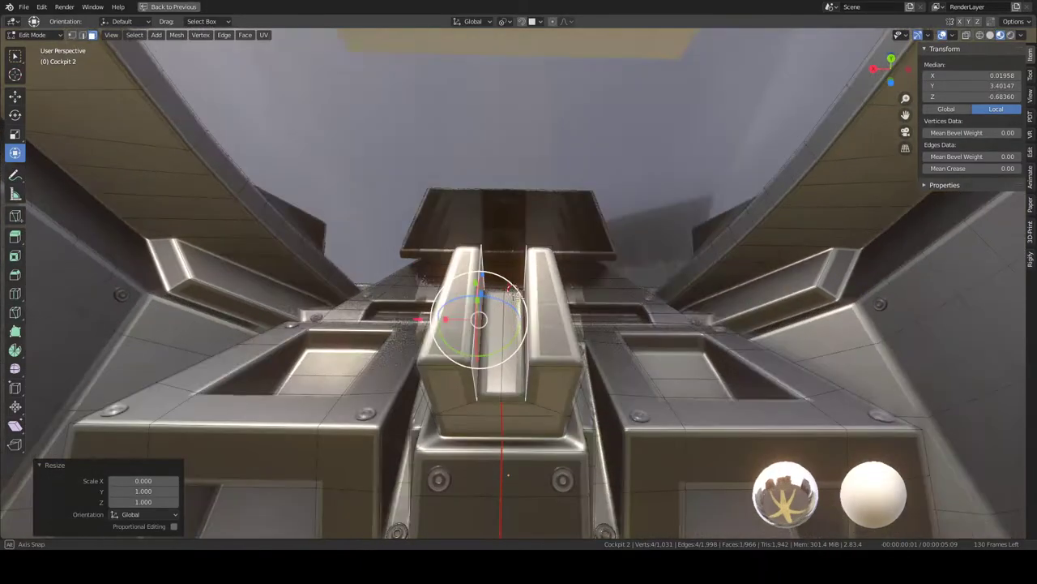
pyautogui.moveTo(519, 255)
pyautogui.mouseDown(button='middle')
pyautogui.moveTo(548, 399)
pyautogui.moveTo(522, 282)
pyautogui.moveTo(486, 282)
pyautogui.moveTo(502, 296)
pyautogui.mouseUp(button='middle')
# Step: Select the glowing console screen plane, then add the monitor above it as the active object
pyautogui.scroll(-5, 523, 279)
pyautogui.click(540, 277)
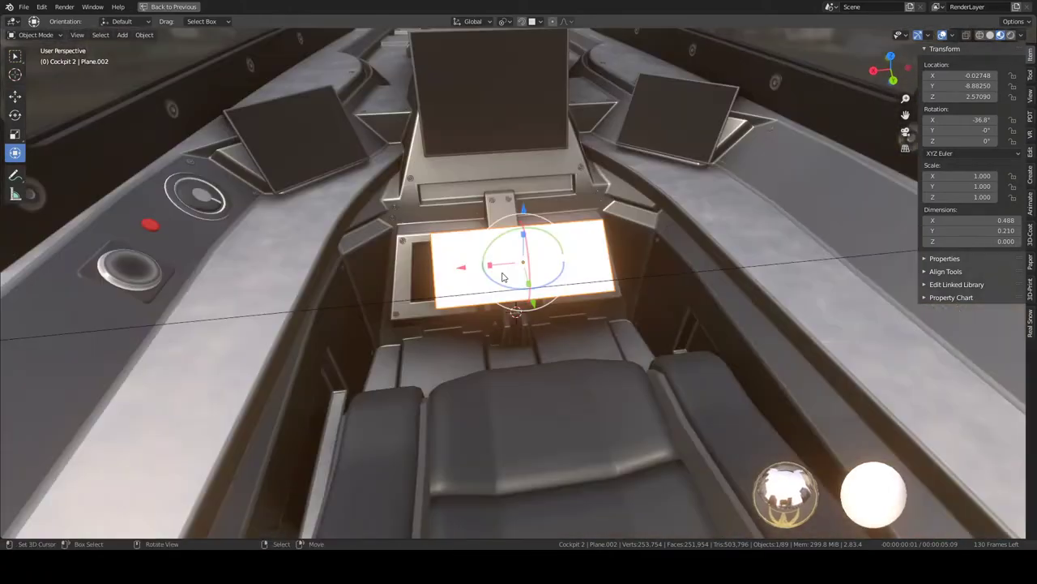
pyautogui.scroll(2, 507, 301)
pyautogui.scroll(2, 508, 304)
pyautogui.scroll(-2, 508, 300)
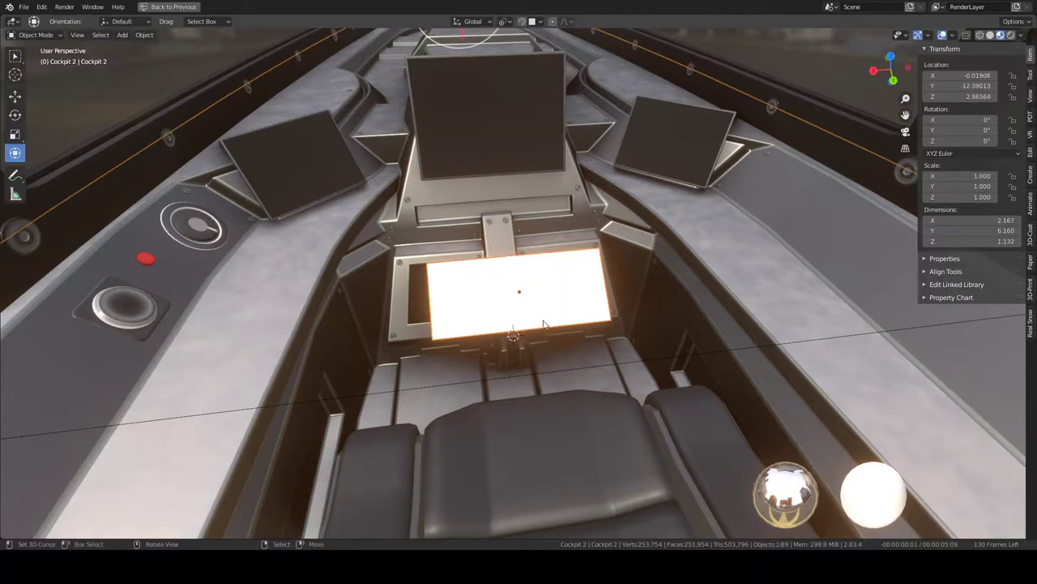
pyautogui.moveTo(531, 292); pyautogui.dragTo(520, 240, button='middle')
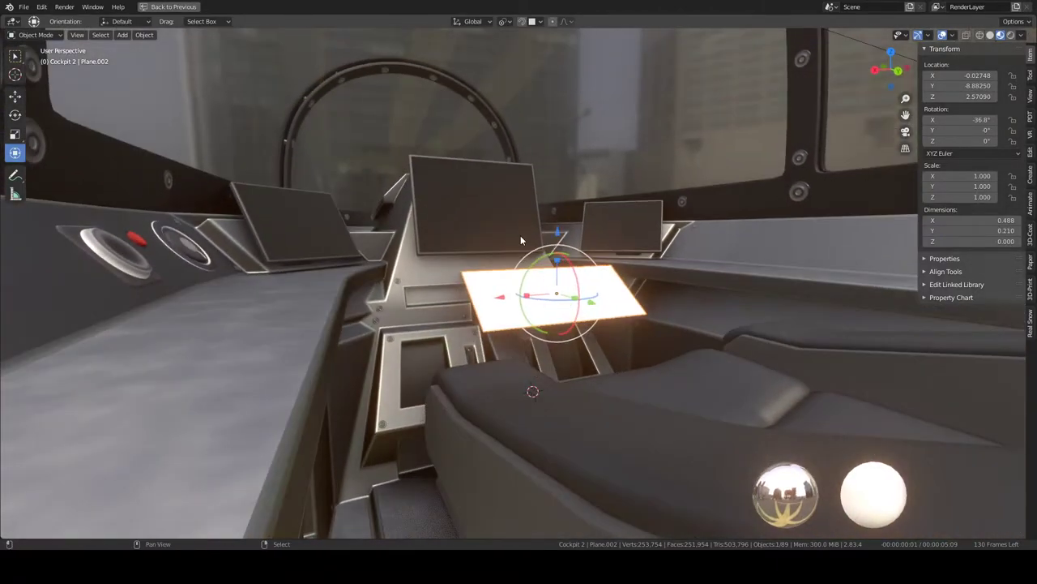
pyautogui.keyDown('shift'); pyautogui.click(511, 196); pyautogui.keyUp('shift')
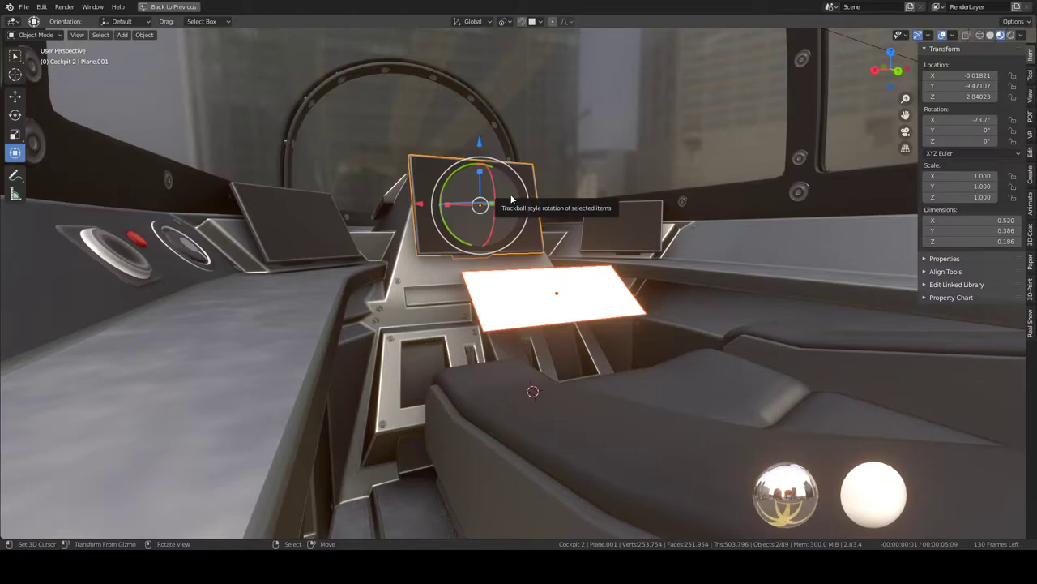
# Step: Link materials from the monitor to the screen, then select and frame the screen plane
pyautogui.hotkey('ctrl', 'l')
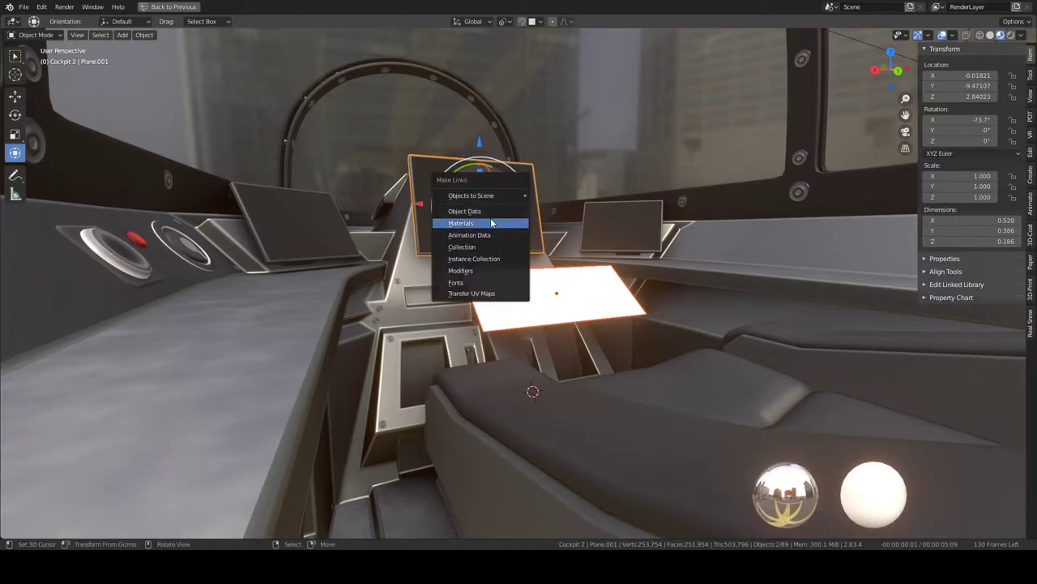
pyautogui.click(491, 222)
pyautogui.moveTo(491, 222)
pyautogui.mouseDown(button='middle')
pyautogui.moveTo(531, 313)
pyautogui.moveTo(621, 298)
pyautogui.mouseUp(button='middle')
pyautogui.click(531, 313)
pyautogui.press('KP_Decimal')
pyautogui.scroll(-5, 511, 322)
# Step: Make a linked duplicate of the screen plane, move it about 2.35 along X, and clear its rotation
pyautogui.hotkey('shift', 'd')
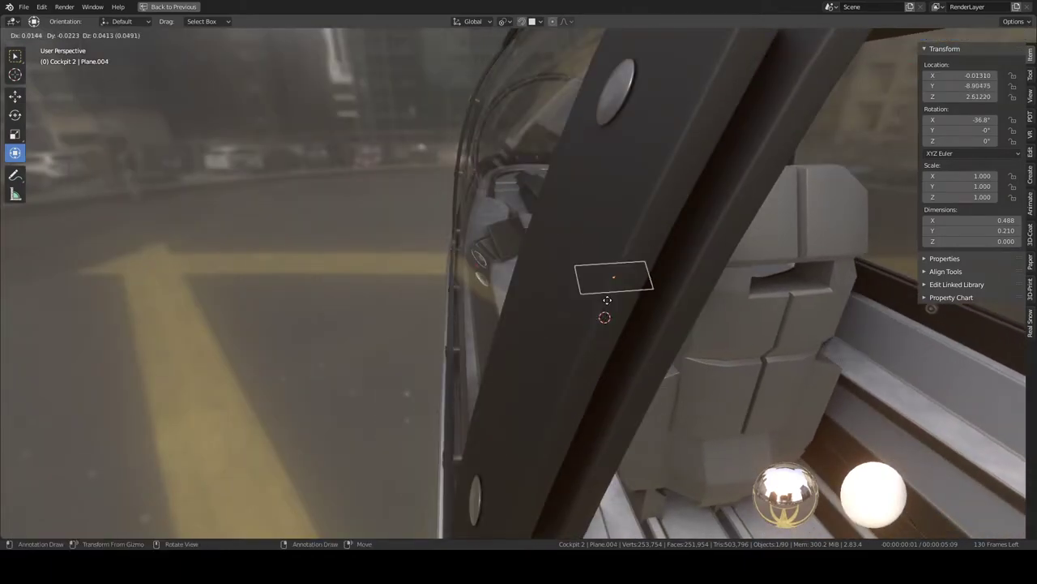
pyautogui.rightClick(607, 300)
pyautogui.press('g')
pyautogui.press('x')
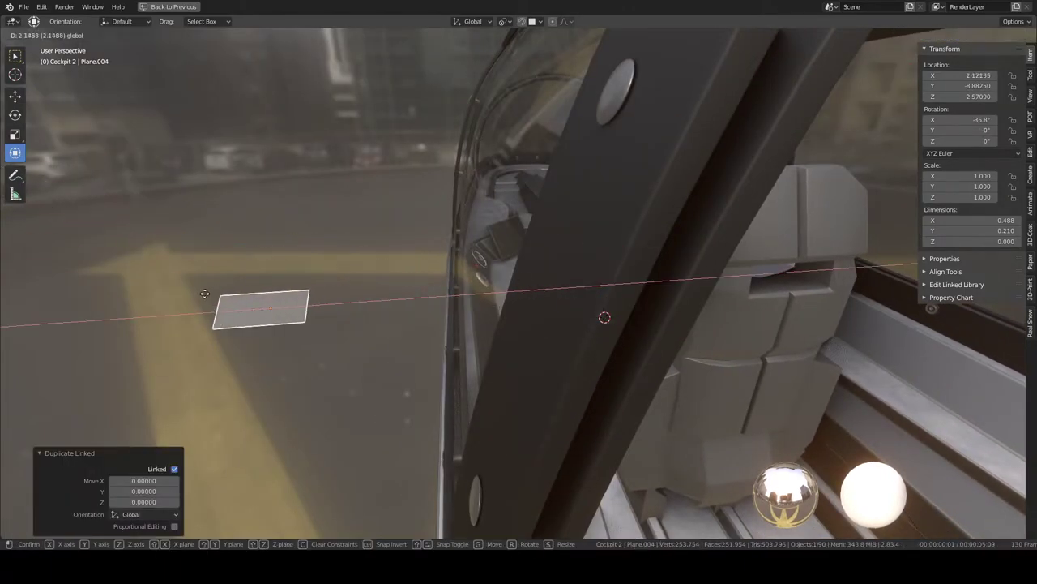
pyautogui.rightClick(197, 295)
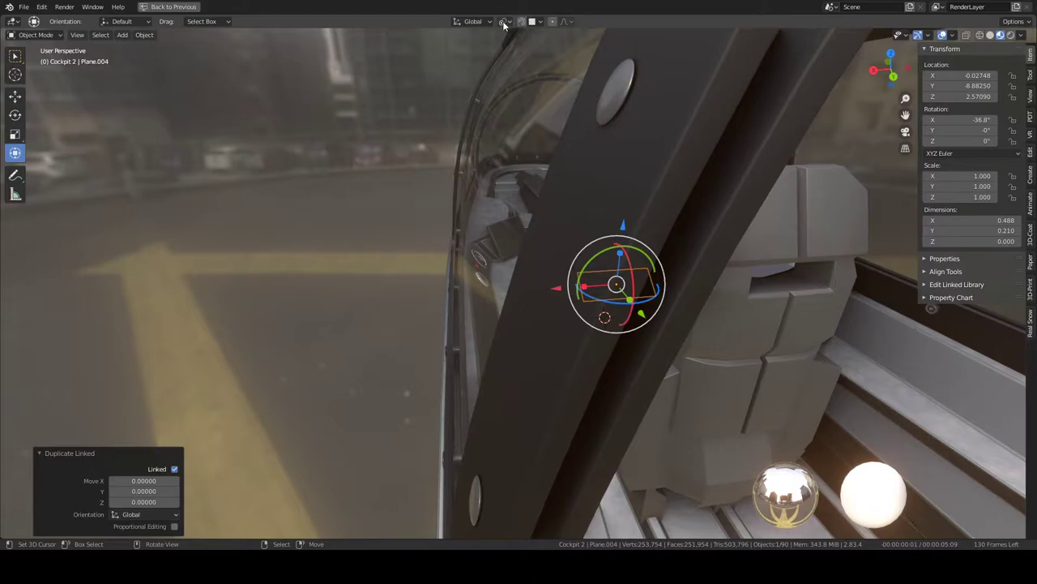
pyautogui.moveTo(554, 297); pyautogui.dragTo(375, 289)
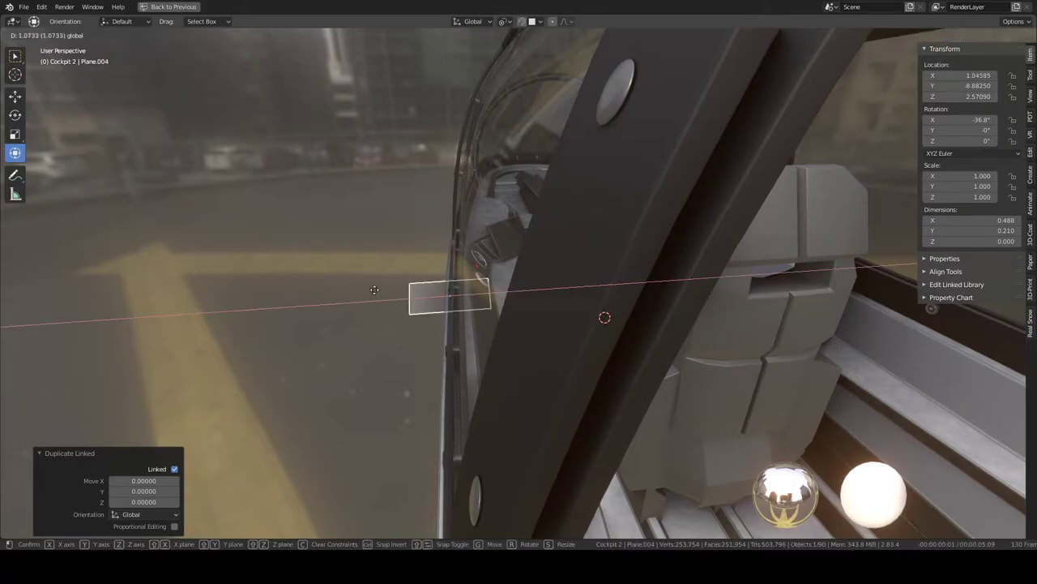
pyautogui.moveTo(288, 290); pyautogui.dragTo(188, 290)
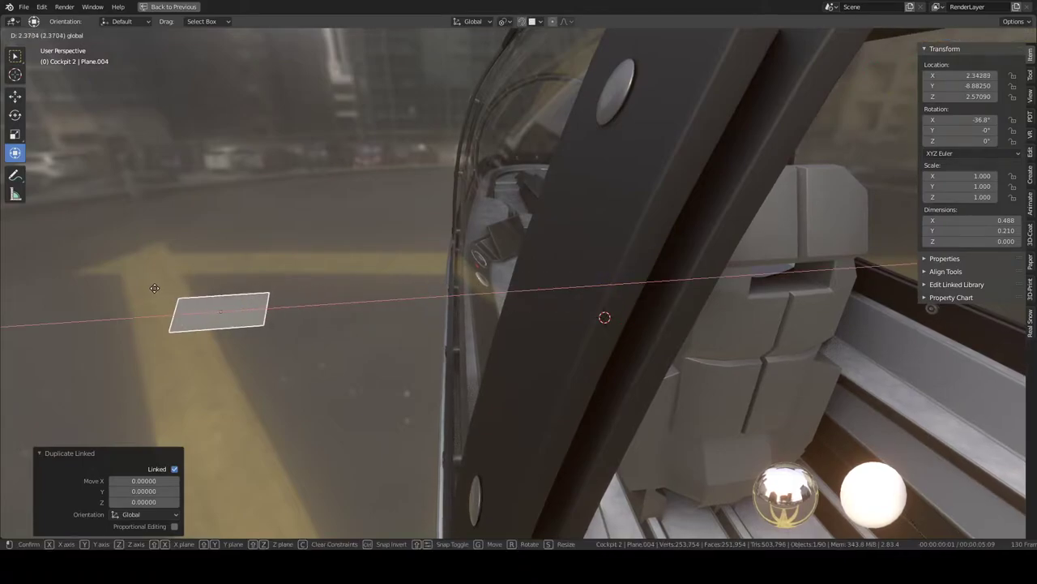
pyautogui.click(223, 272)
pyautogui.moveTo(223, 273)
pyautogui.mouseDown(button='middle')
pyautogui.moveTo(296, 301)
pyautogui.moveTo(341, 285)
pyautogui.moveTo(345, 308)
pyautogui.moveTo(372, 251)
pyautogui.mouseUp(button='middle')
pyautogui.hotkey('alt', 'r')
# Step: Frame the copied Plane.004, isolate it in local view, and enter Edit Mode on it
pyautogui.press('KP_7')
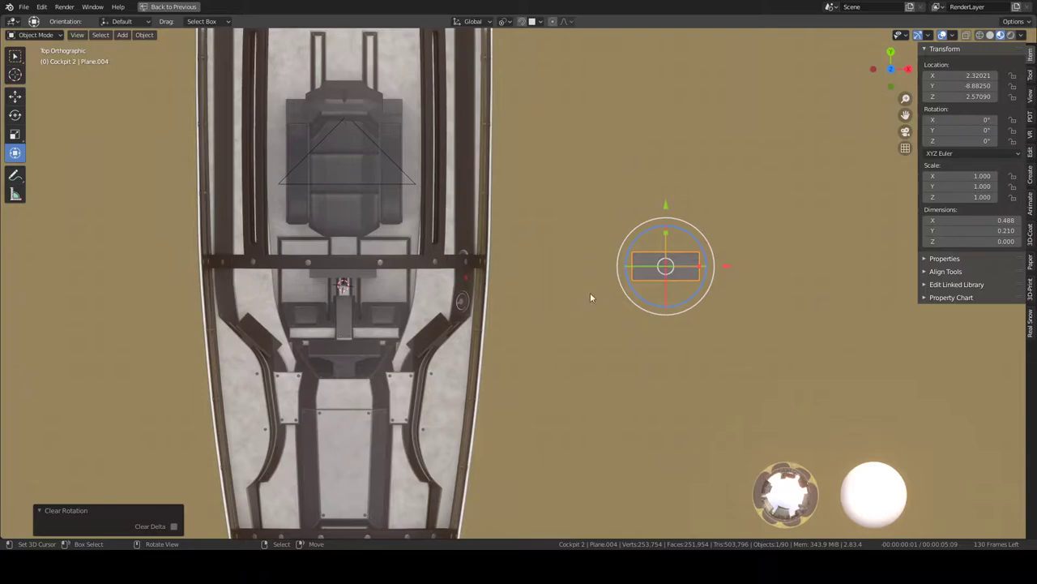
pyautogui.moveTo(604, 261); pyautogui.dragTo(602, 265, button='middle')
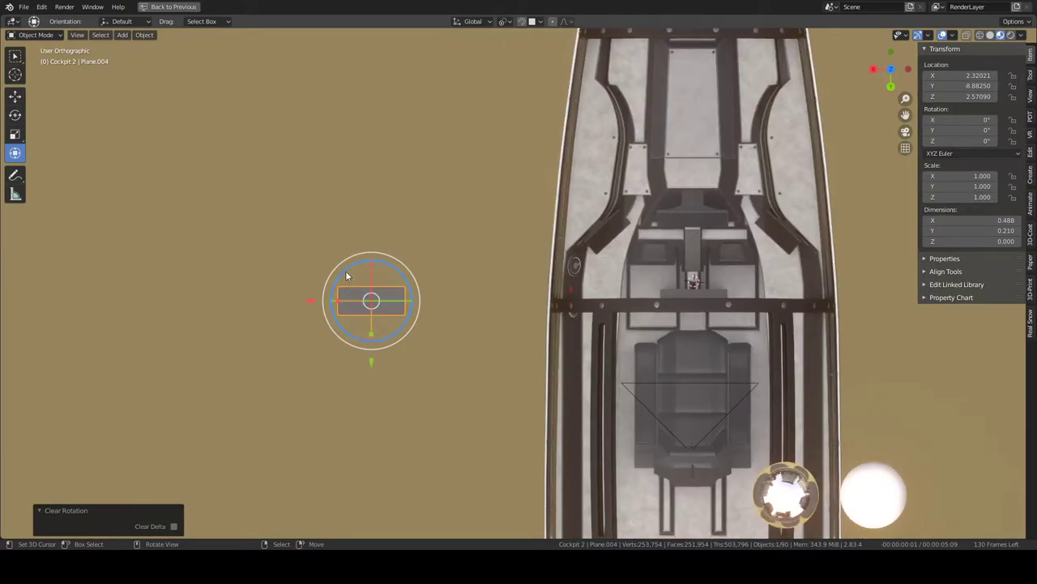
pyautogui.press('KP_Decimal')
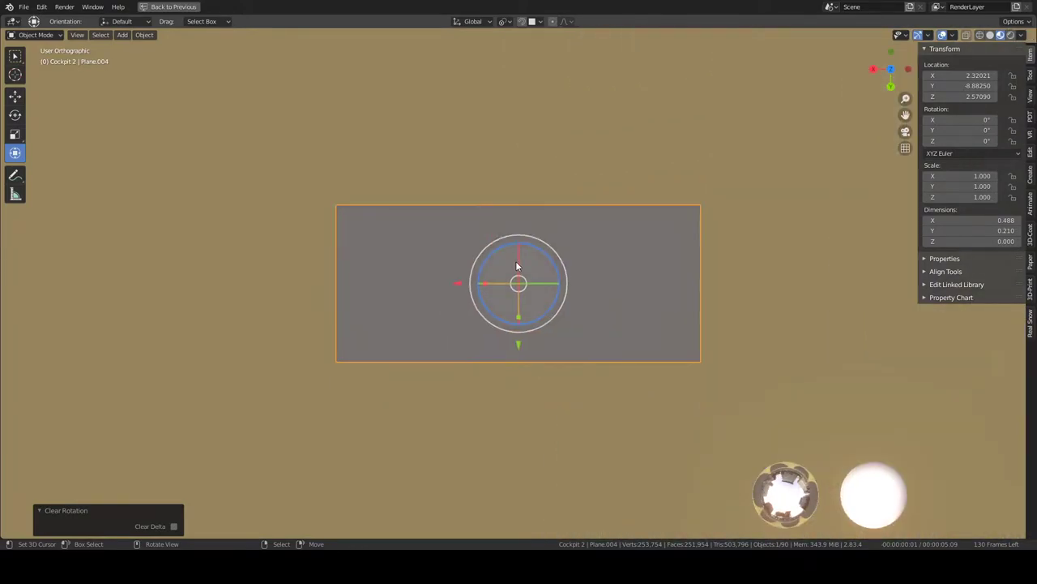
pyautogui.scroll(-1, 602, 302)
pyautogui.hotkey('shift', 'a')
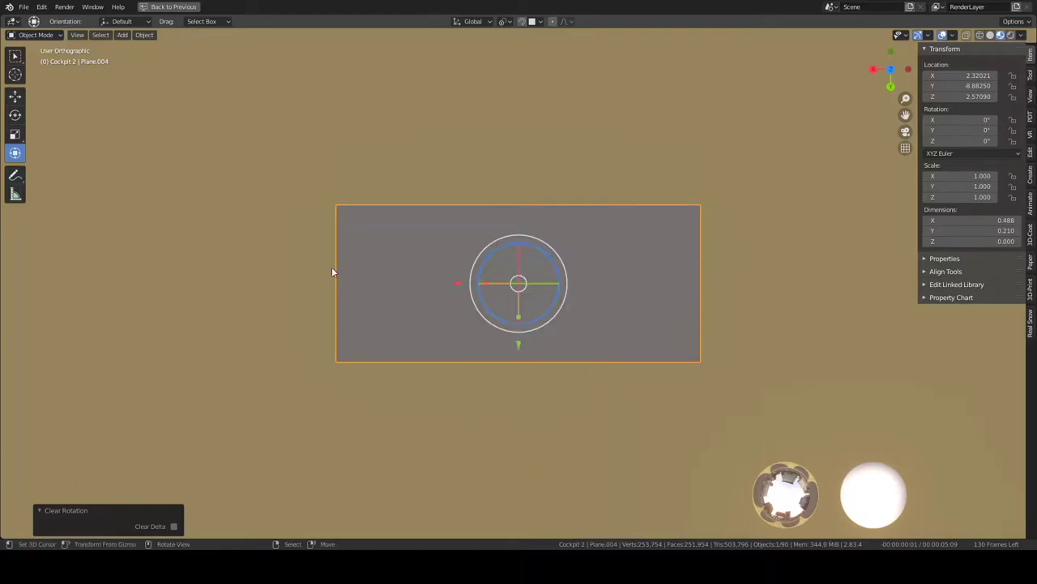
pyautogui.moveTo(444, 286); pyautogui.dragTo(531, 155, button='middle')
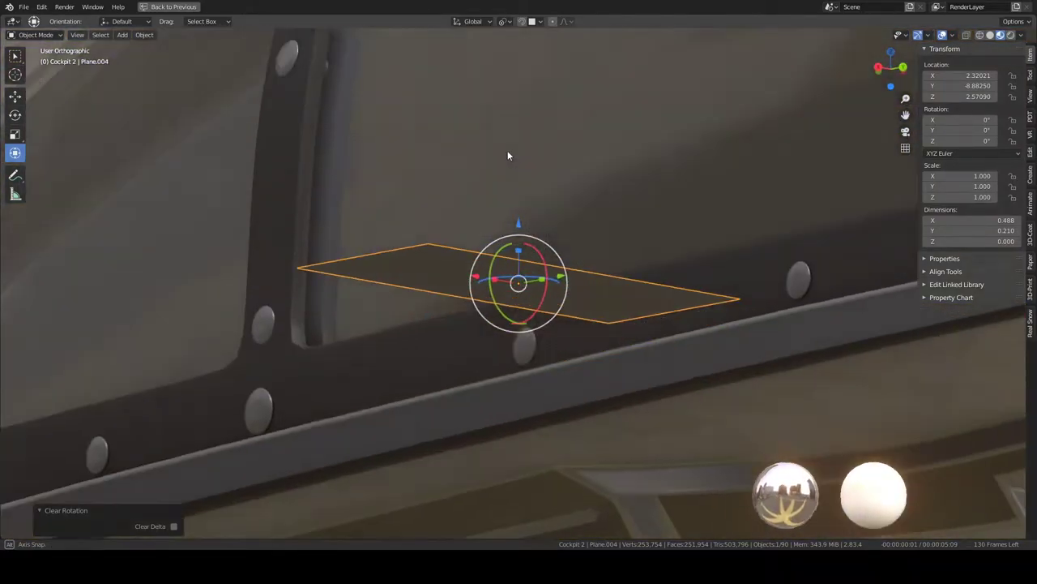
pyautogui.press('KP_Divide')
pyautogui.press('Tab')
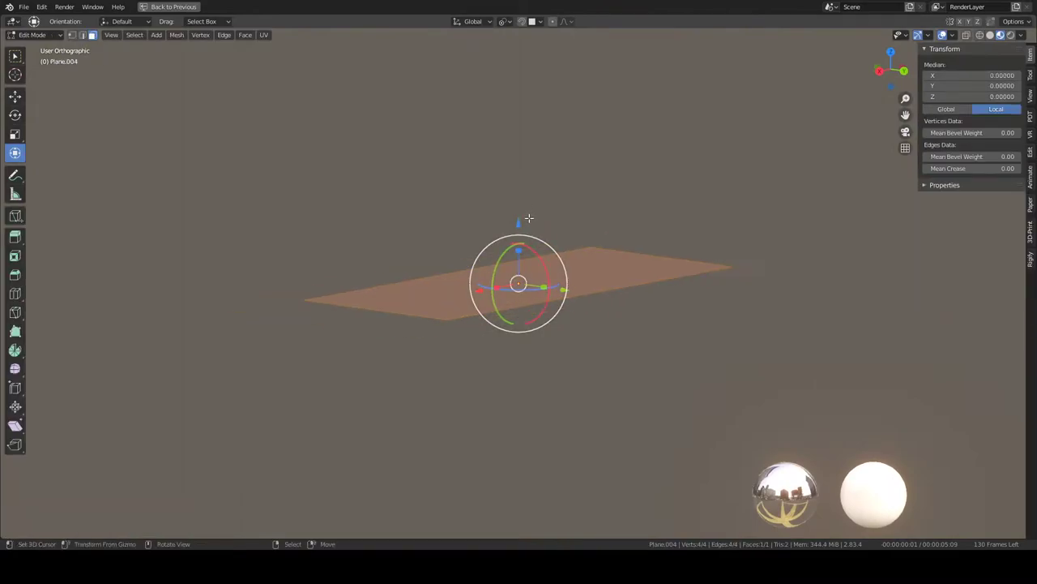
# Step: Bring the cockpit back into view and extrude the copied plane upward into a plate
pyautogui.moveTo(514, 178); pyautogui.dragTo(523, 226, button='middle')
pyautogui.press('KP_Divide')
pyautogui.press('e')
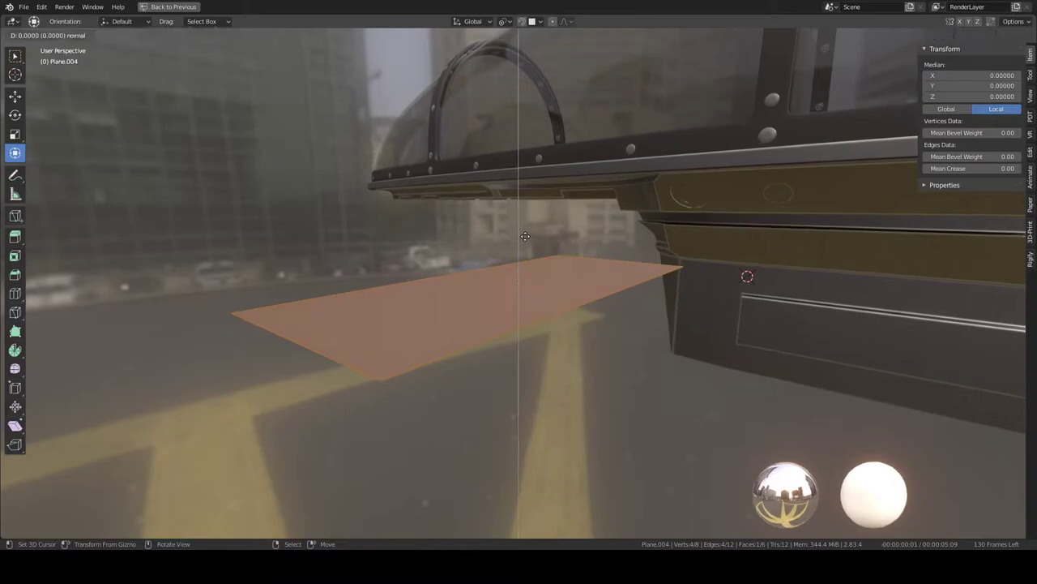
pyautogui.rightClick(522, 226)
pyautogui.press('g')
pyautogui.press('z')
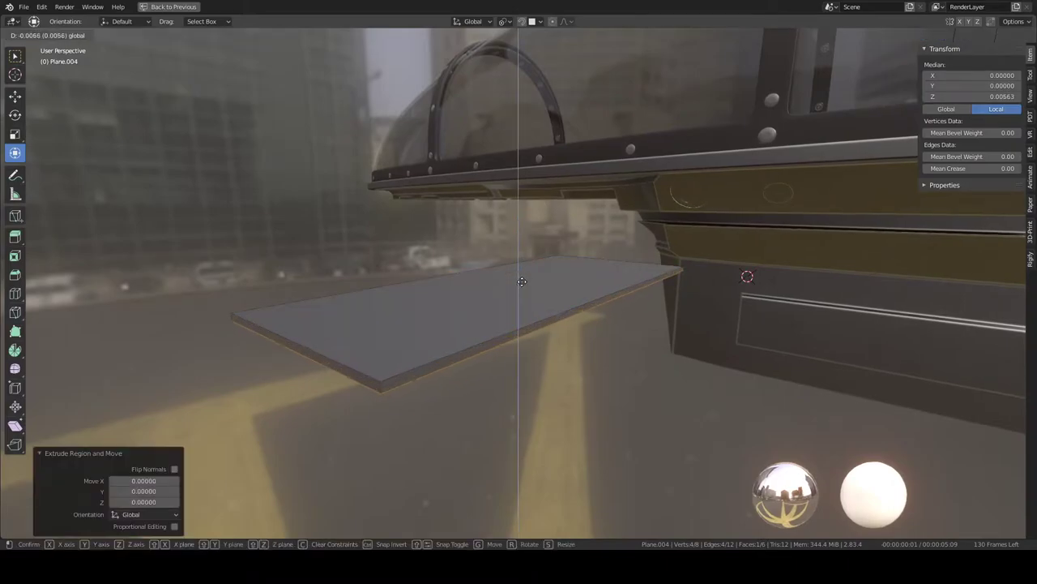
pyautogui.click(522, 314)
pyautogui.press('Tab')
# Step: Readjust the plate's top face along Z to a 0.017 thickness
pyautogui.moveTo(522, 314)
pyautogui.mouseDown(button='middle')
pyautogui.moveTo(563, 308)
pyautogui.moveTo(453, 289)
pyautogui.moveTo(431, 182)
pyautogui.moveTo(496, 253)
pyautogui.moveTo(466, 358)
pyautogui.moveTo(460, 302)
pyautogui.mouseUp(button='middle')
pyautogui.press('Tab')
pyautogui.press('g')
pyautogui.press('z')
pyautogui.click(515, 234)
pyautogui.press('Tab')
# Step: Rotate the numpad view around the plate and roll it level from above
pyautogui.press('KP_7')
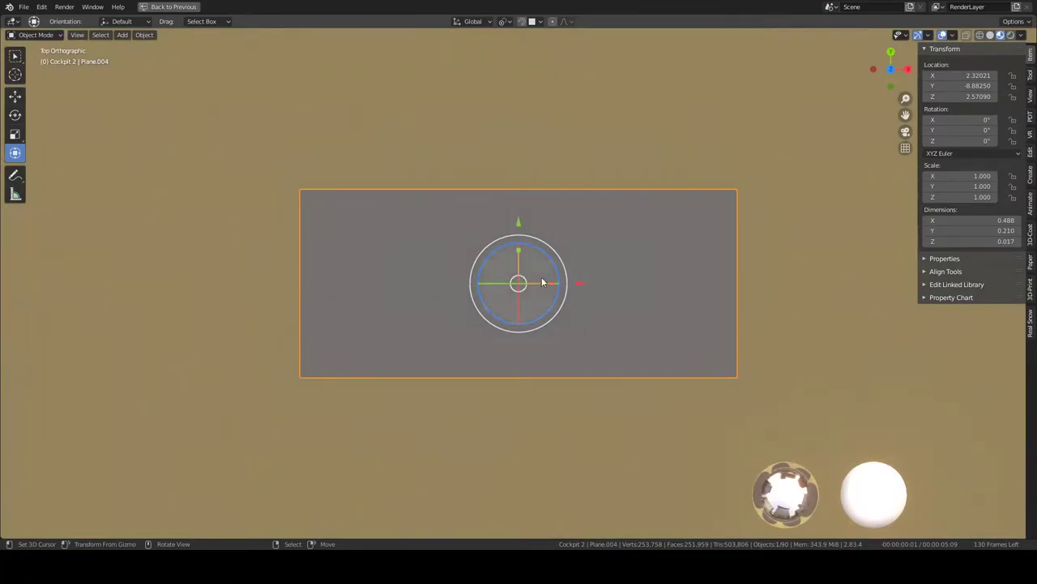
pyautogui.press('KP_4')
pyautogui.press('KP_4')
pyautogui.press('KP_4')
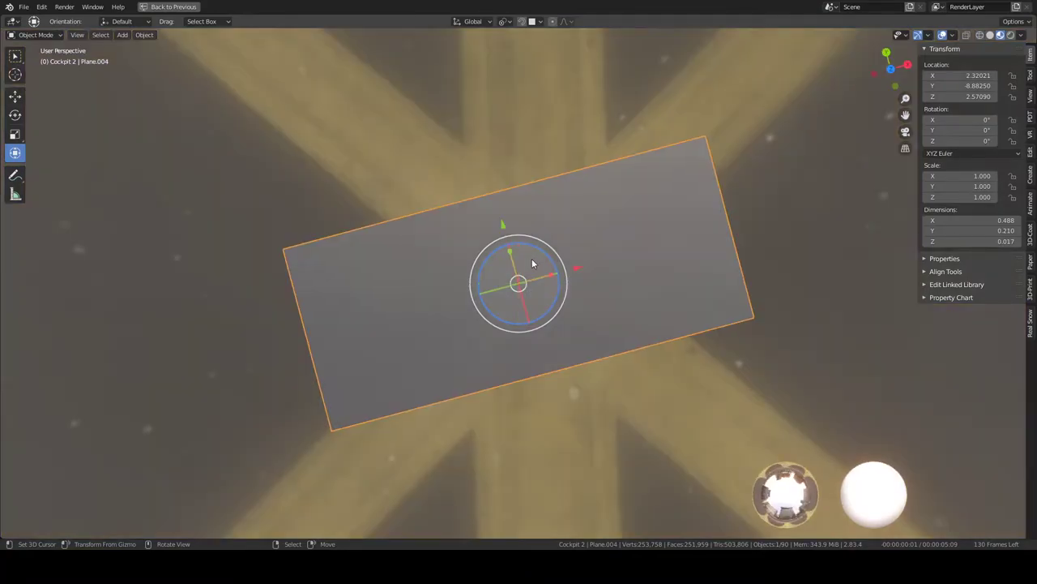
pyautogui.press('KP_4')
pyautogui.press('KP_4')
pyautogui.press('KP_4')
pyautogui.press('KP_4')
pyautogui.press('KP_4')
pyautogui.press('KP_8')
pyautogui.press('KP_8')
pyautogui.press('KP_7')
pyautogui.press('KP_5')
pyautogui.press('KP_4')
pyautogui.press('KP_8')
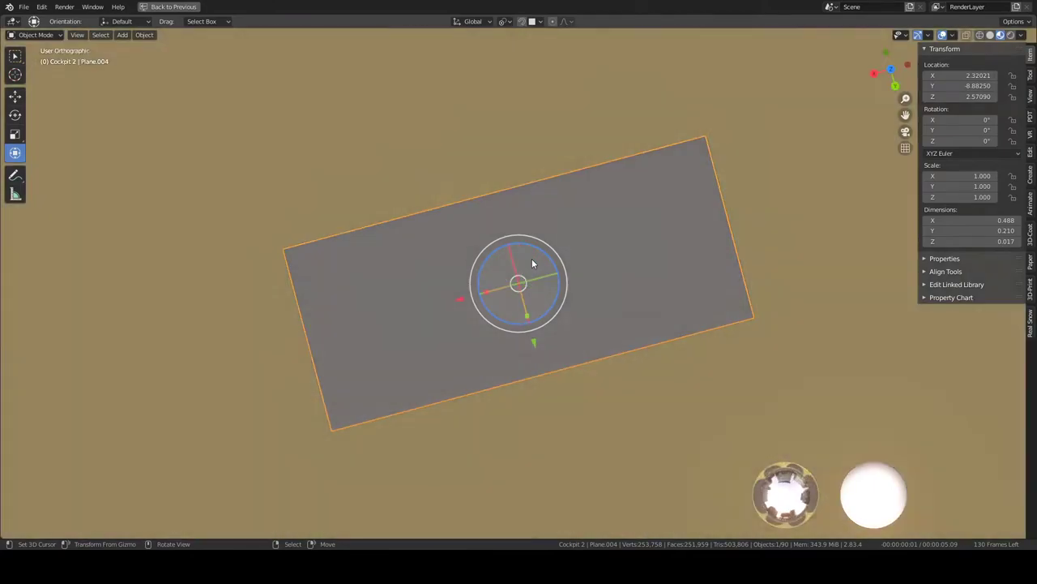
pyautogui.press('shift+KP_4')
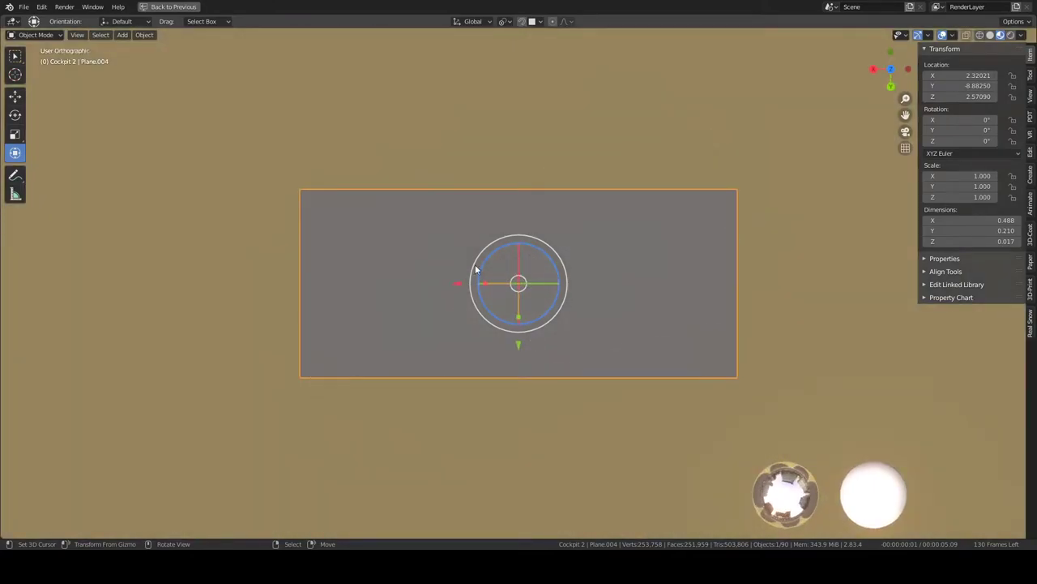
pyautogui.hotkey('shift', 'a')
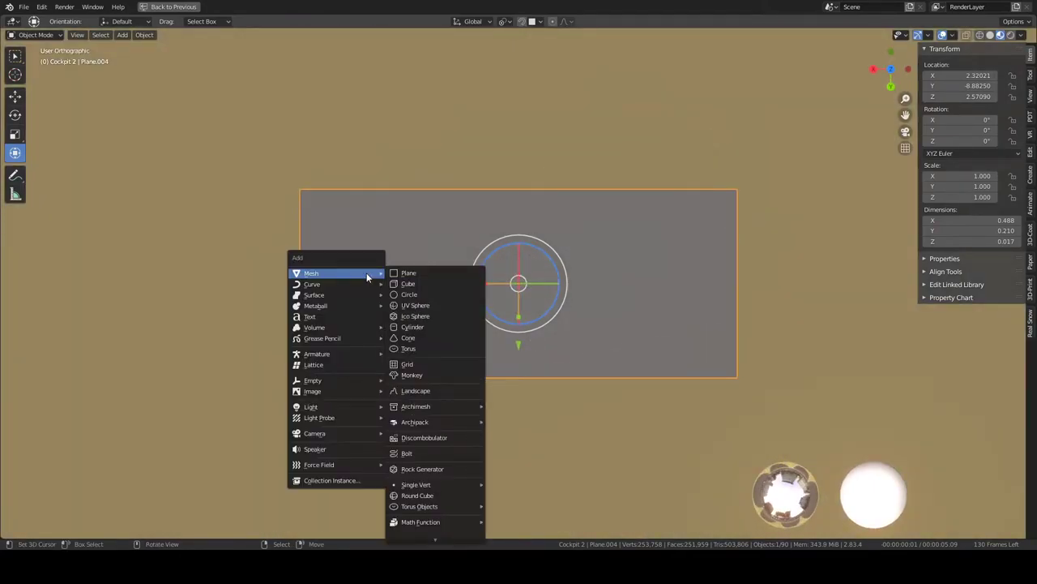
# Step: Add a cube scaled to 0.107 and frame the view on it
pyautogui.click(434, 279)
pyautogui.press('s')
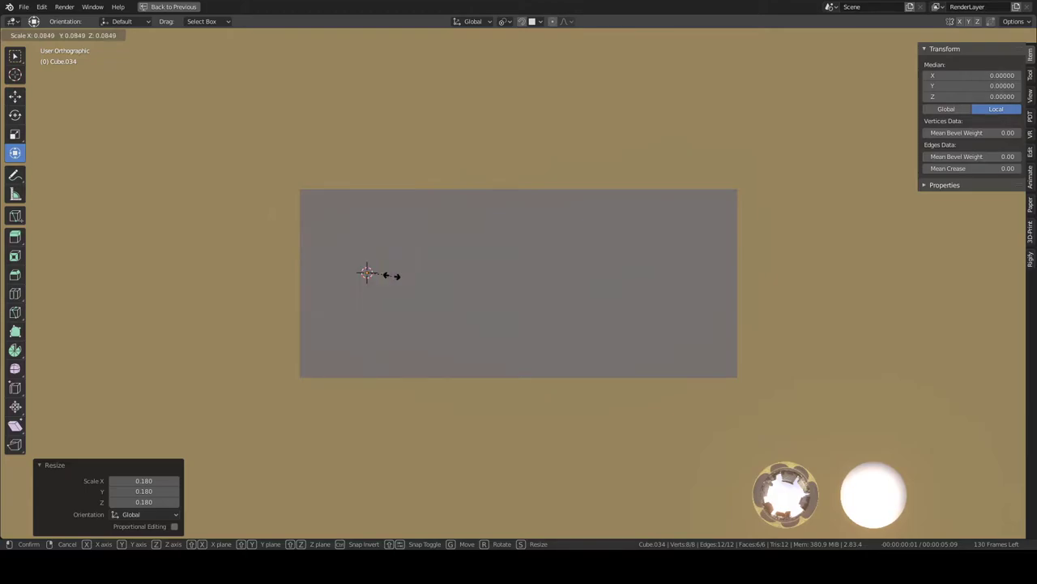
pyautogui.click(395, 276)
pyautogui.press('KP_Decimal')
pyautogui.scroll(-3, 459, 282)
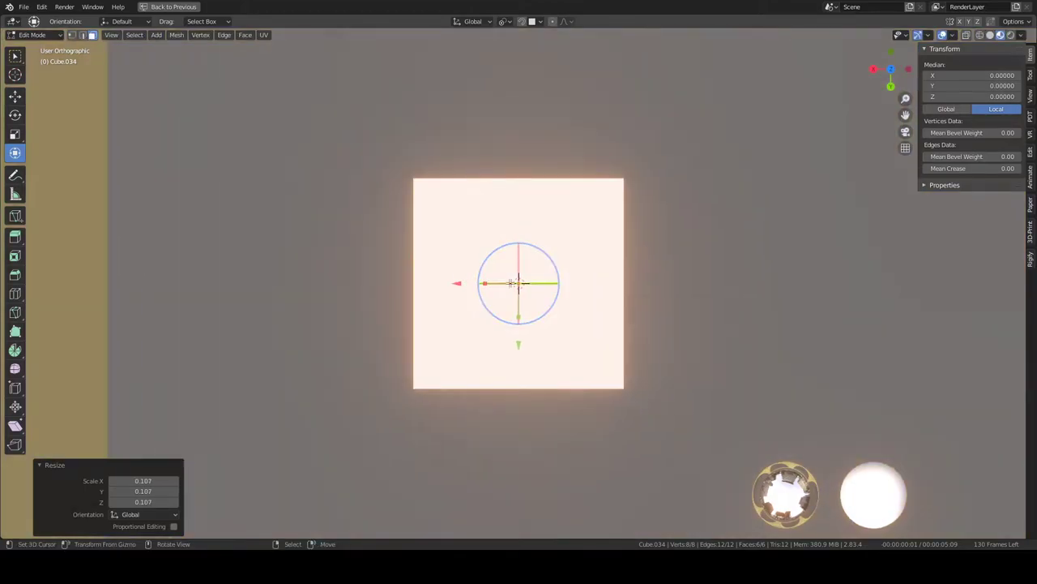
pyautogui.moveTo(458, 283); pyautogui.dragTo(535, 217, button='middle')
# Step: Raise the cube along Z, then flatten its mesh along Z into a thin slab
pyautogui.press('Tab')
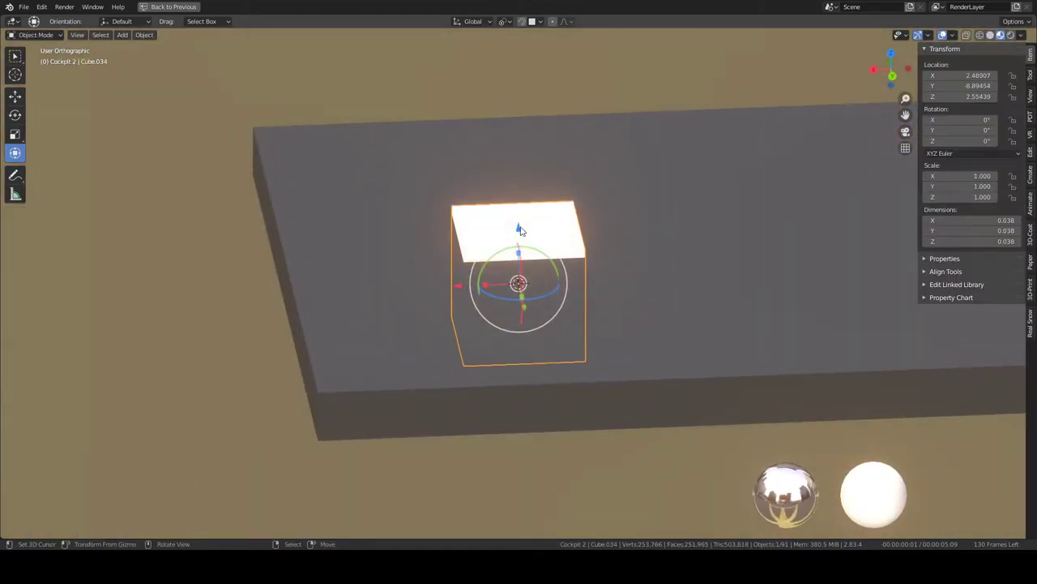
pyautogui.press('g')
pyautogui.press('z')
pyautogui.click(512, 134)
pyautogui.press('Tab')
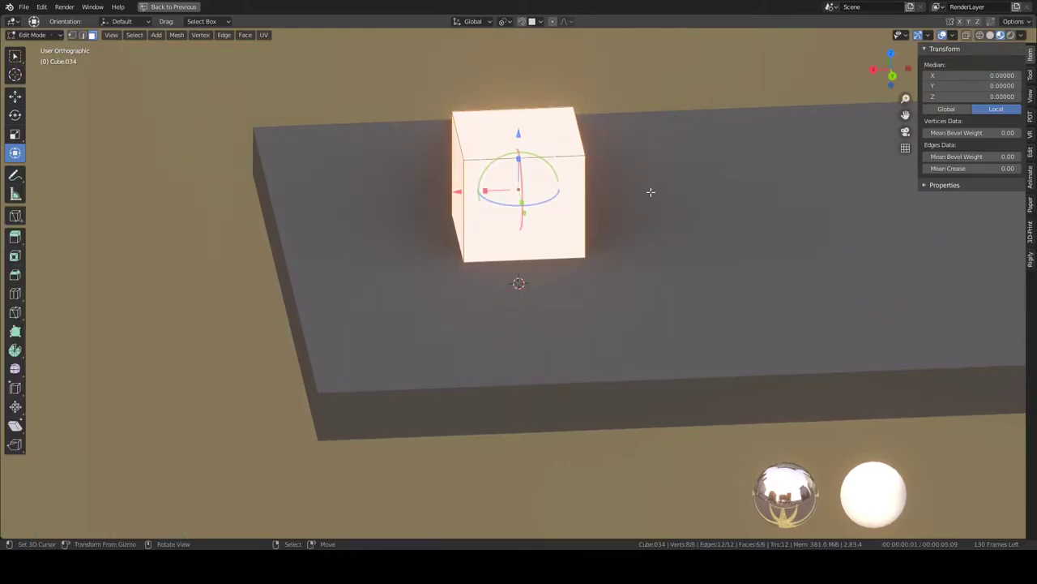
pyautogui.moveTo(651, 192); pyautogui.dragTo(636, 165, button='middle')
pyautogui.press('s')
pyautogui.press('z')
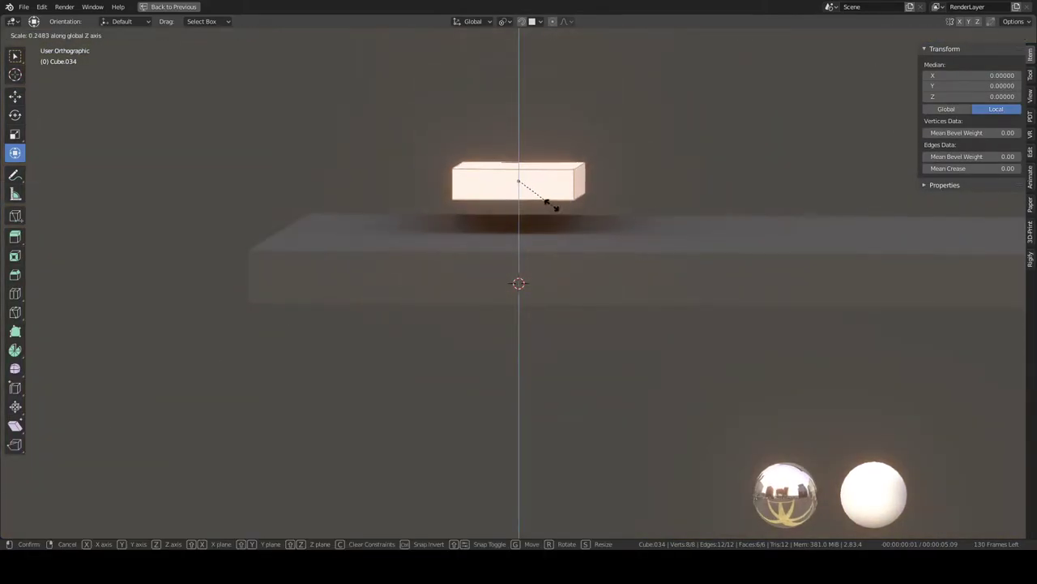
pyautogui.click(541, 195)
# Step: Lower the slab along Z until it rests on the Plane.004 plate
pyautogui.press('Tab')
pyautogui.press('g')
pyautogui.press('z')
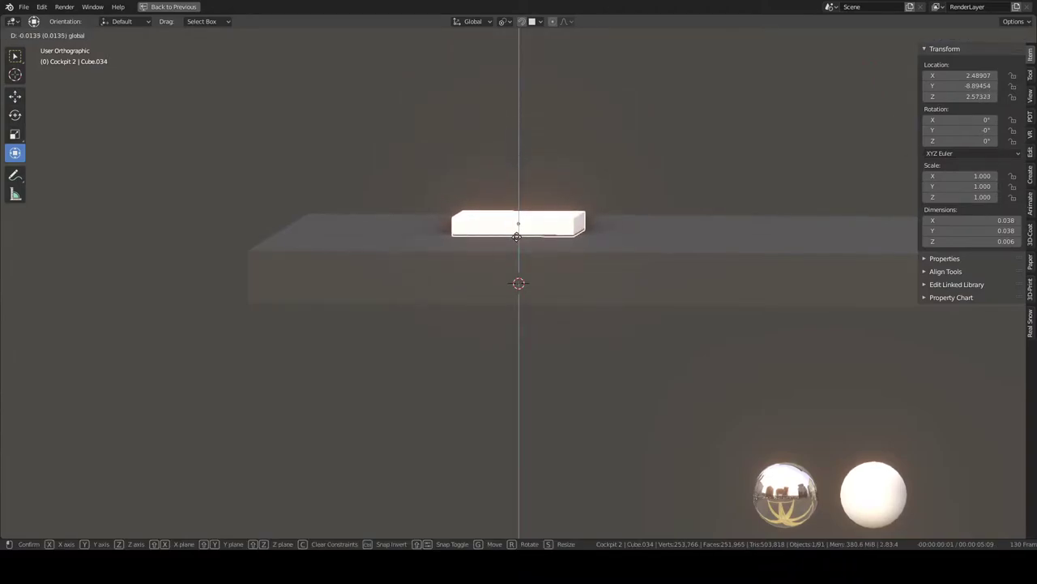
pyautogui.click(526, 167)
pyautogui.moveTo(526, 167); pyautogui.dragTo(577, 195, button='middle')
pyautogui.scroll(4, 577, 195)
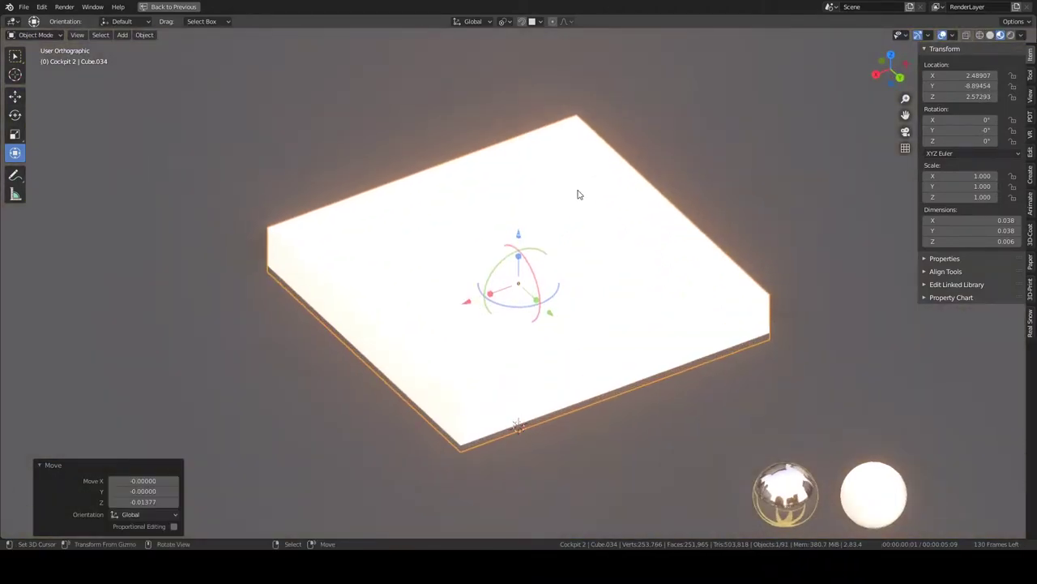
pyautogui.scroll(-3, 577, 194)
pyautogui.scroll(-3, 577, 195)
# Step: Link the console panel's materials to the slab
pyautogui.keyDown('shift'); pyautogui.click(629, 199); pyautogui.keyUp('shift')
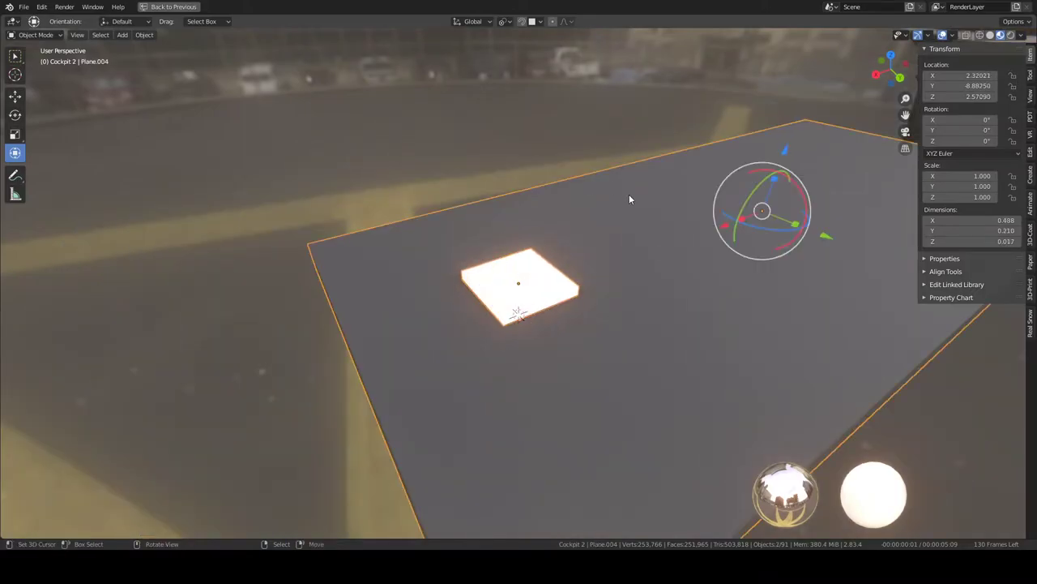
pyautogui.hotkey('ctrl', 'l')
pyautogui.click(625, 195)
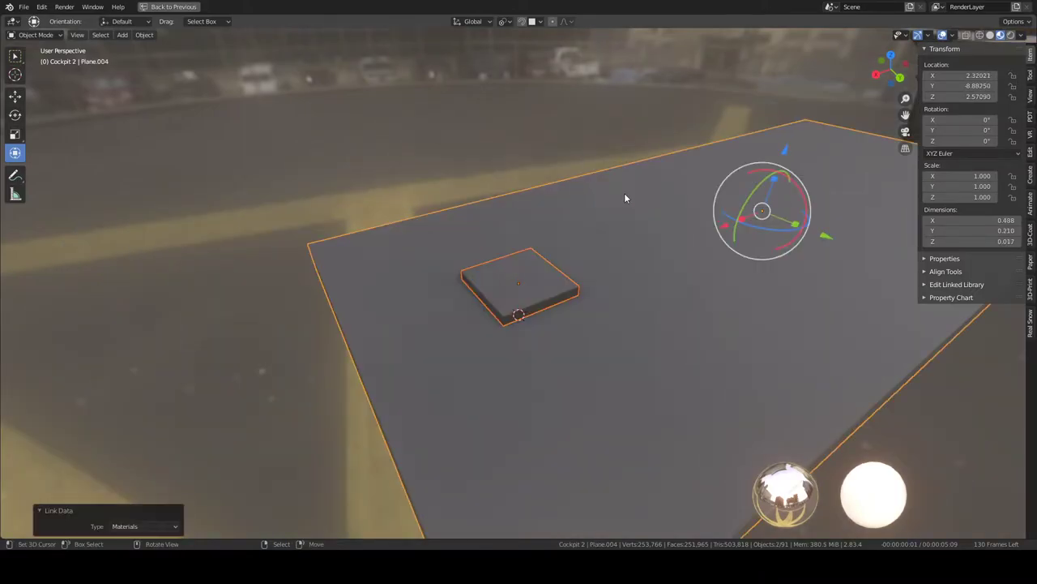
pyautogui.click(532, 253)
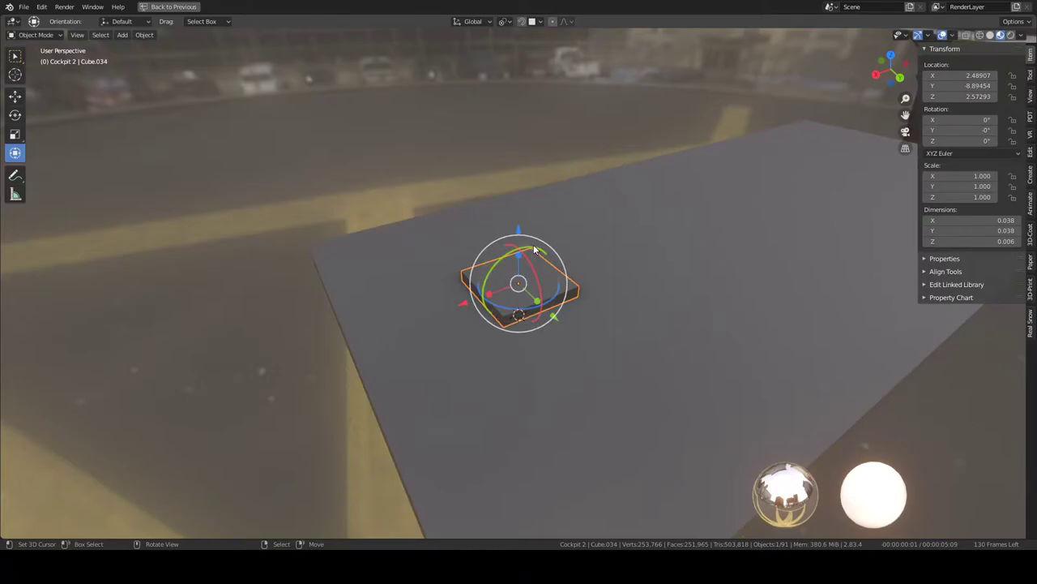
# Step: In the slab's Material tab, adjust the slots so only the black Material.008 remains
pyautogui.hotkey('ctrl', 'space')
pyautogui.scroll(1, 751, 460)
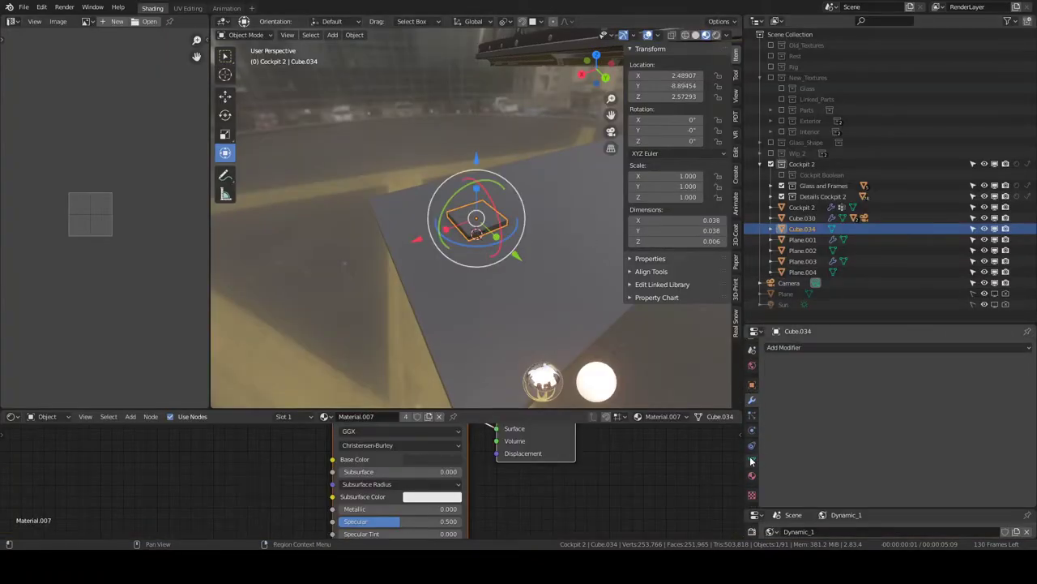
pyautogui.click(752, 477)
pyautogui.click(807, 362)
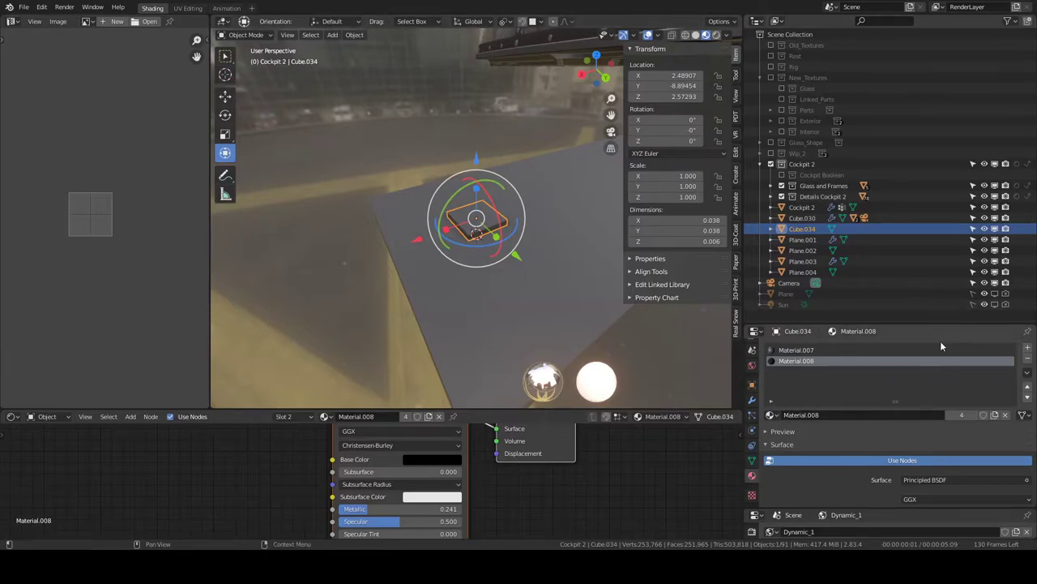
pyautogui.click(901, 351)
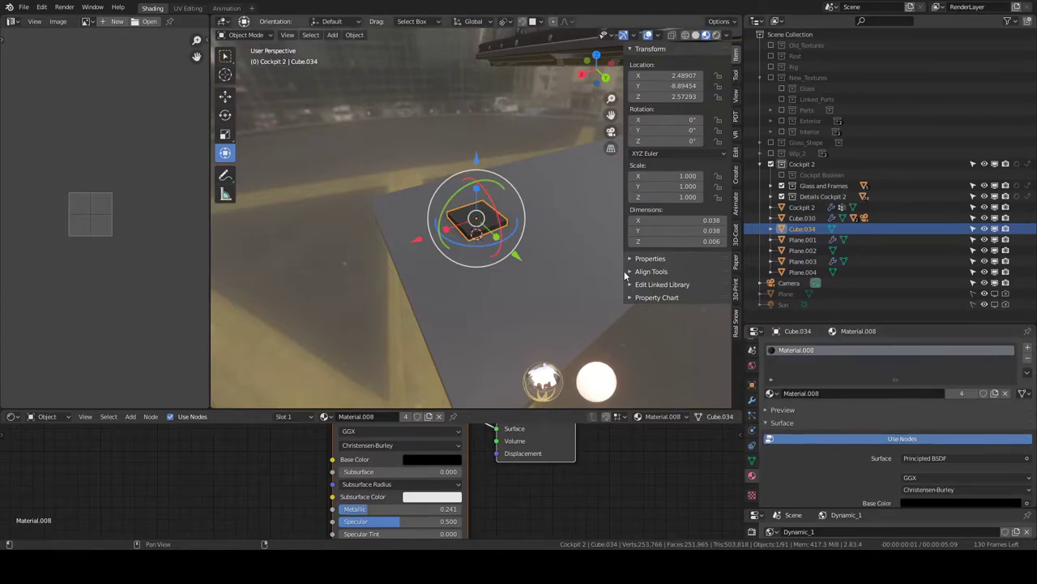
pyautogui.hotkey('ctrl', 'space')
# Step: Enlarge the slab's mesh in Edit Mode
pyautogui.moveTo(577, 210)
pyautogui.mouseDown(button='middle')
pyautogui.moveTo(597, 241)
pyautogui.moveTo(632, 225)
pyautogui.moveTo(650, 270)
pyautogui.mouseUp(button='middle')
pyautogui.press('Tab')
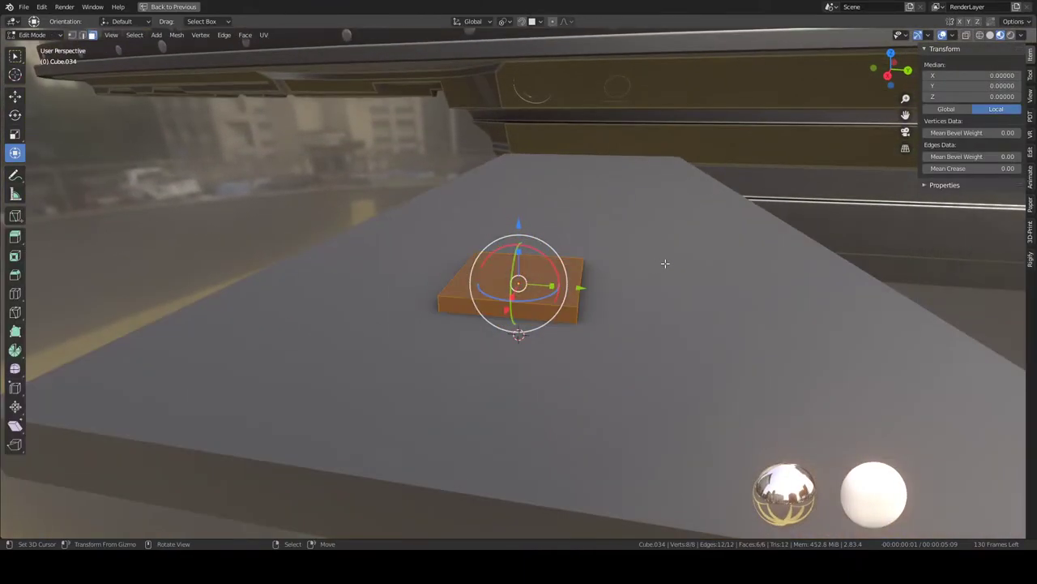
pyautogui.press('s')
pyautogui.click(657, 290)
# Step: In top orthographic view, shrink the slab's mesh to 0.794 scale
pyautogui.press('KP_7')
pyautogui.scroll(-4, 629, 222)
pyautogui.keyDown('ctrl'); pyautogui.scroll(2, 632, 234); pyautogui.keyUp('ctrl')
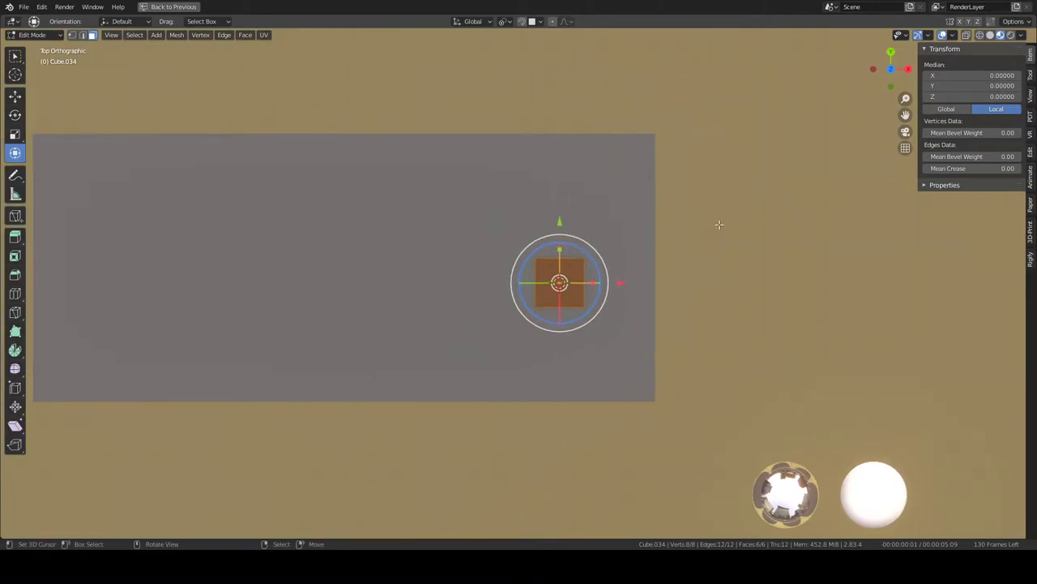
pyautogui.press('s')
pyautogui.click(681, 231)
pyautogui.scroll(-2, 668, 232)
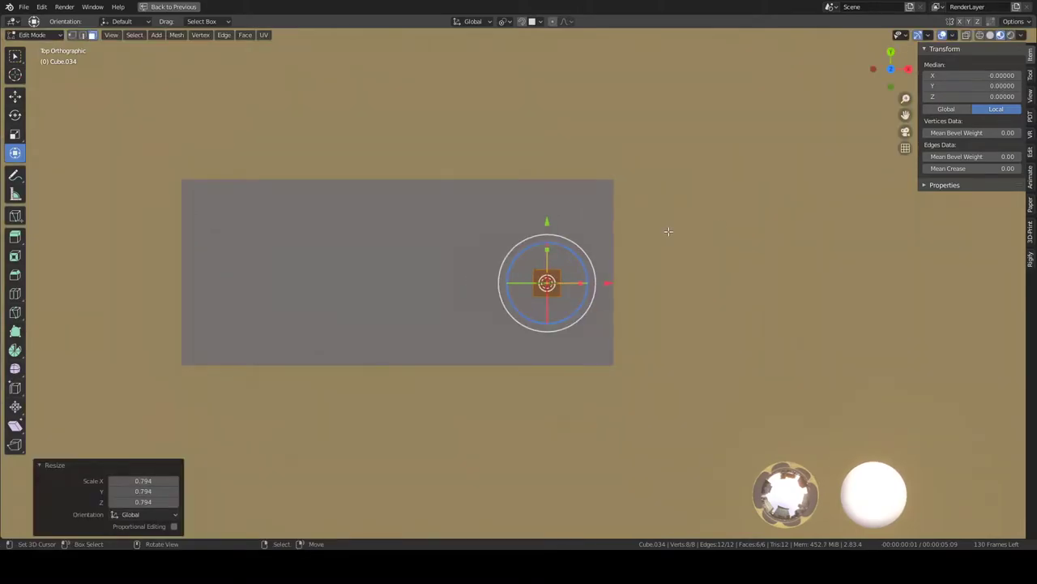
pyautogui.scroll(-3, 706, 218)
pyautogui.scroll(-4, 654, 213)
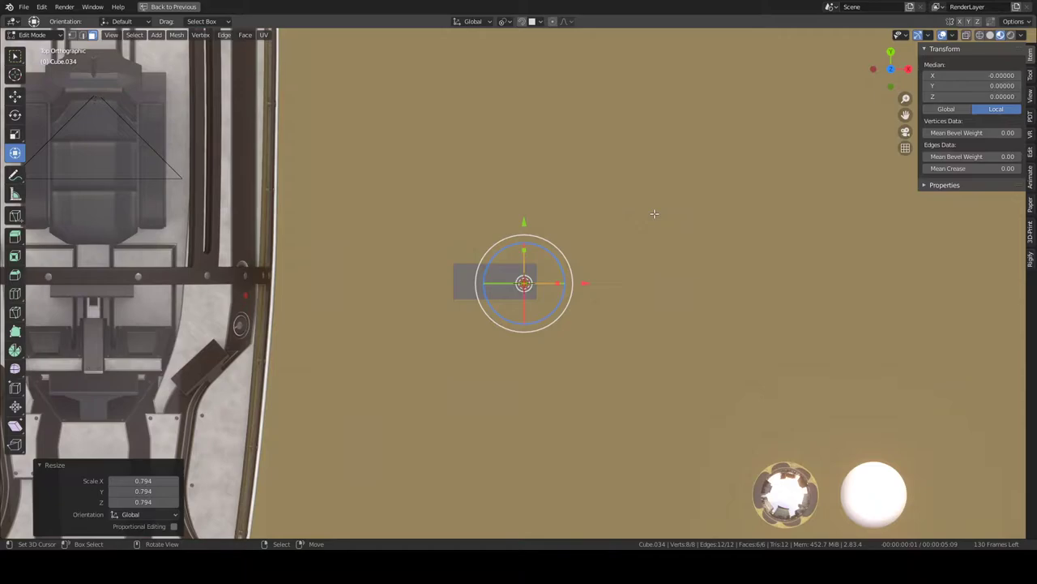
pyautogui.scroll(2, 626, 249)
pyautogui.press('Tab')
pyautogui.scroll(2, 567, 267)
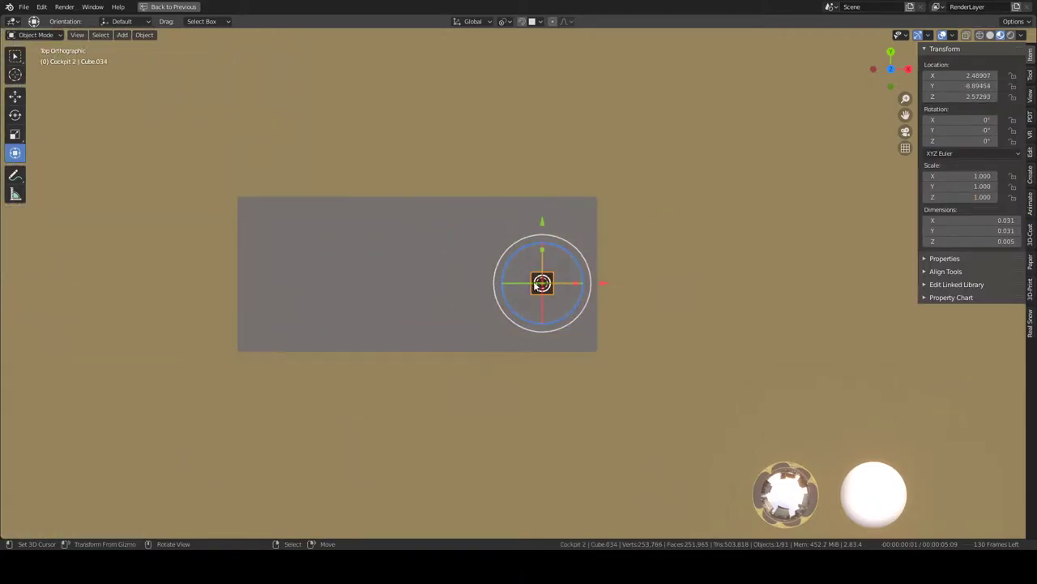
# Step: Rotate the console panel 180°
pyautogui.click(503, 285)
pyautogui.press('r')
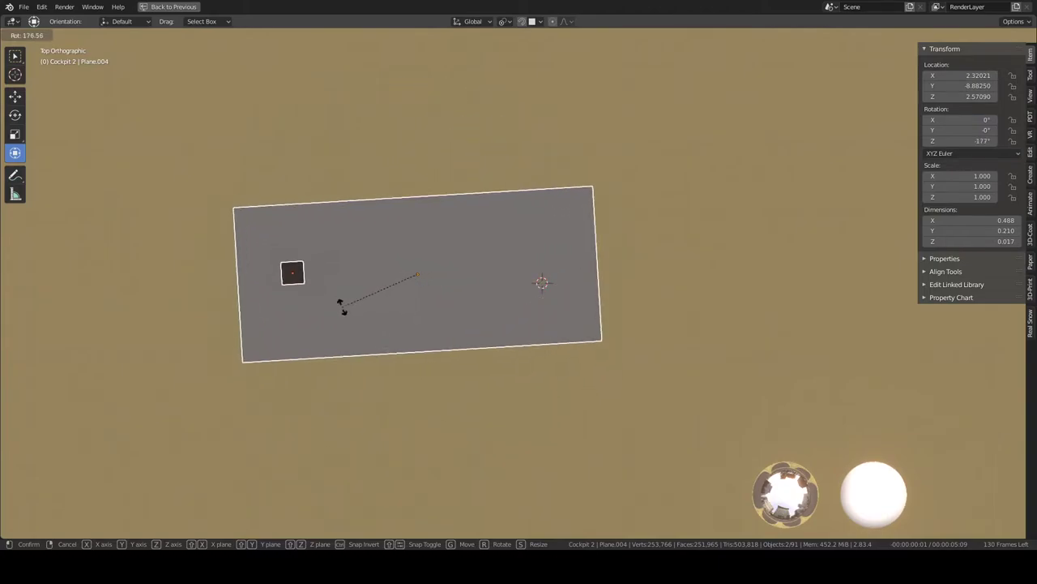
pyautogui.write('18')
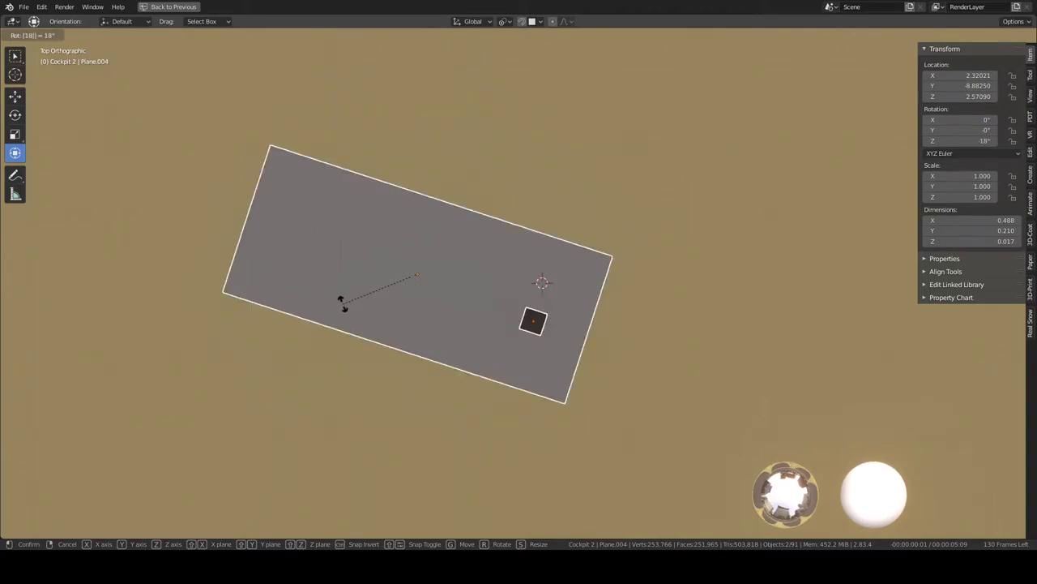
pyautogui.press('Escape')
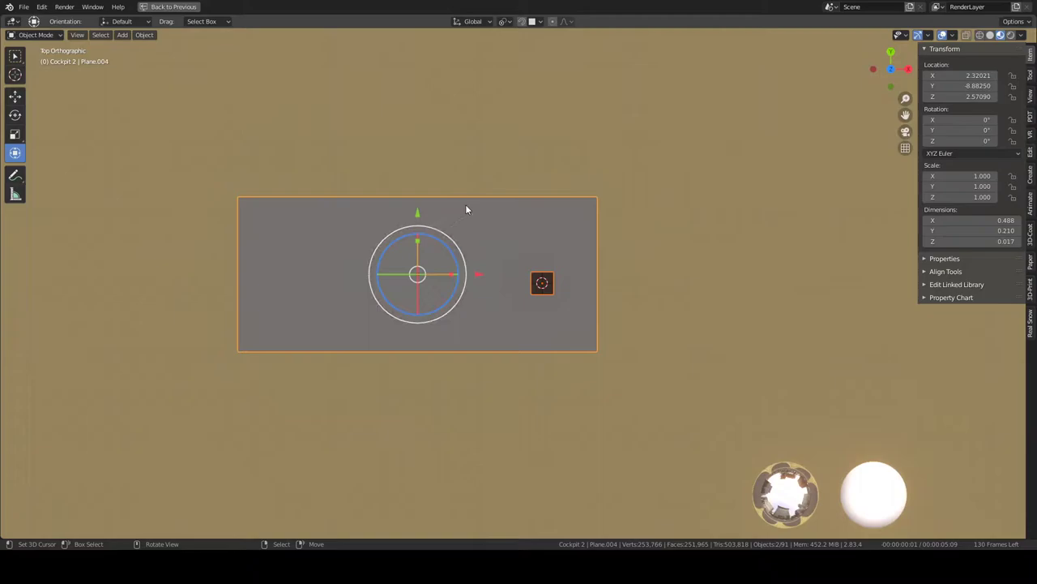
pyautogui.write('r18')
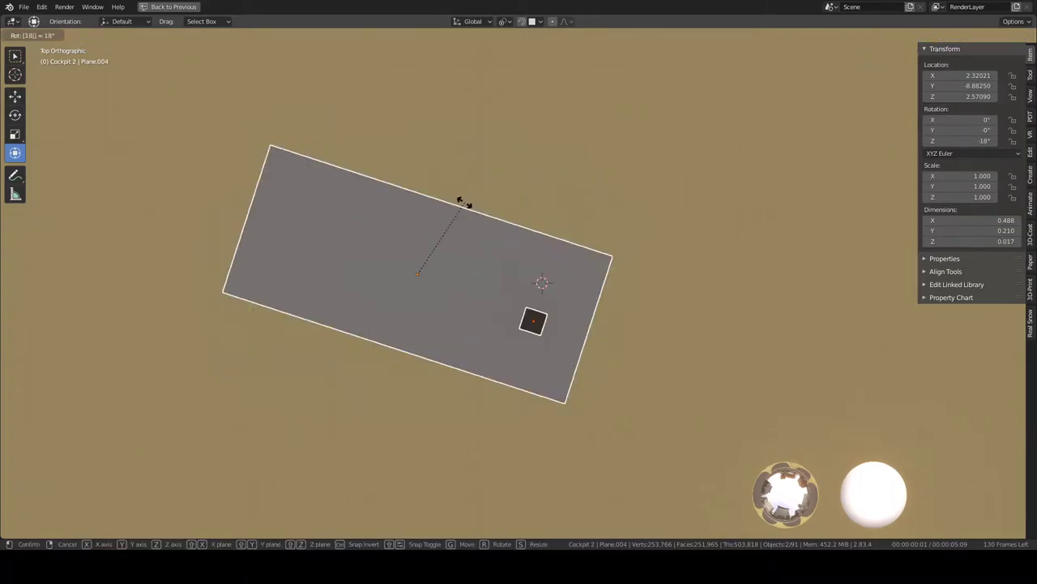
pyautogui.write('0')
pyautogui.press('Return')
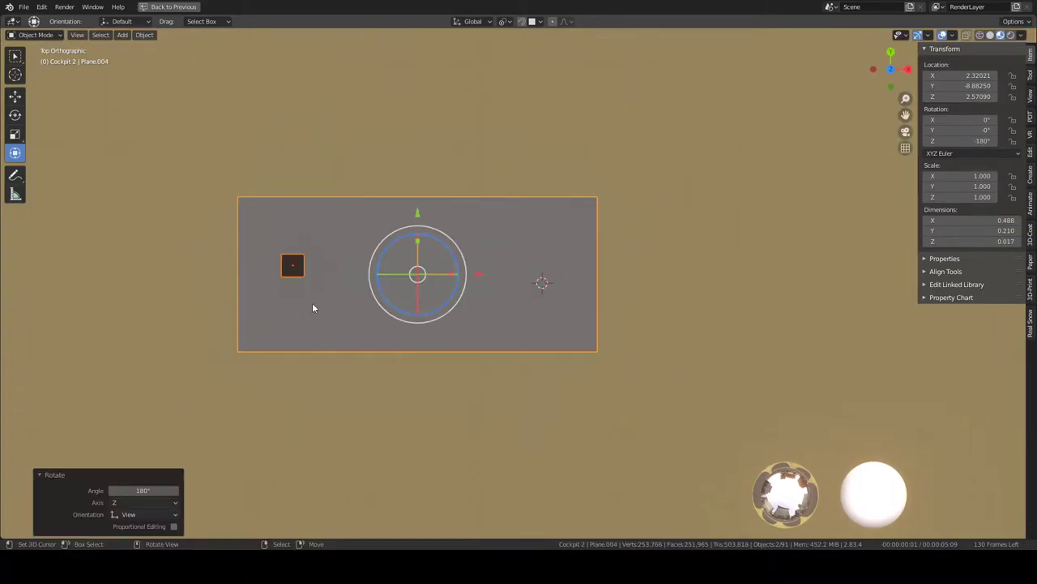
# Step: Move the button slab near the panel's top-left corner
pyautogui.click(298, 276)
pyautogui.keyDown('shift'); pyautogui.moveTo(299, 277); pyautogui.dragTo(347, 287, button='middle'); pyautogui.keyUp('shift')
pyautogui.scroll(3, 347, 288)
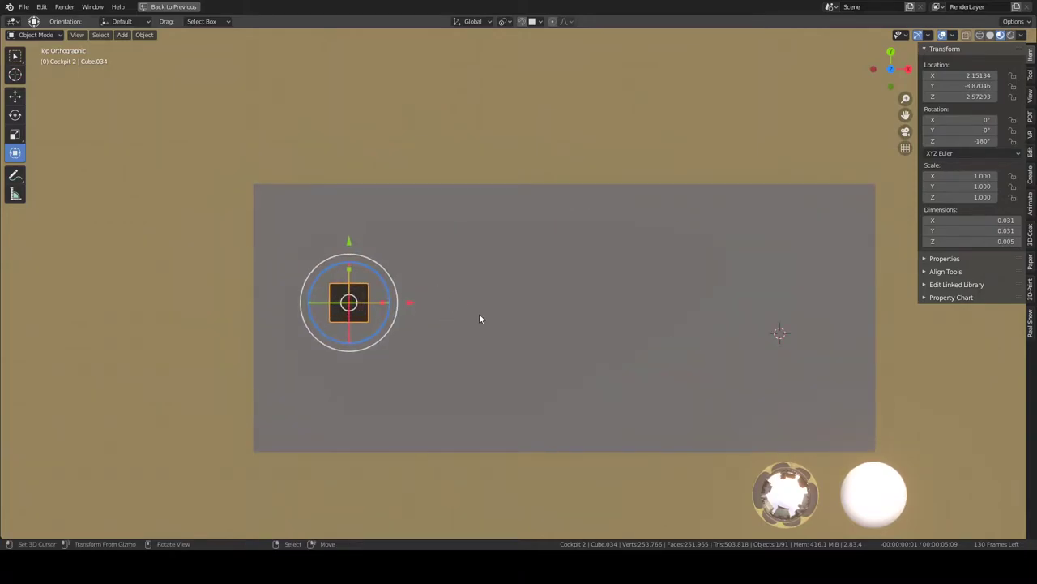
pyautogui.press('g')
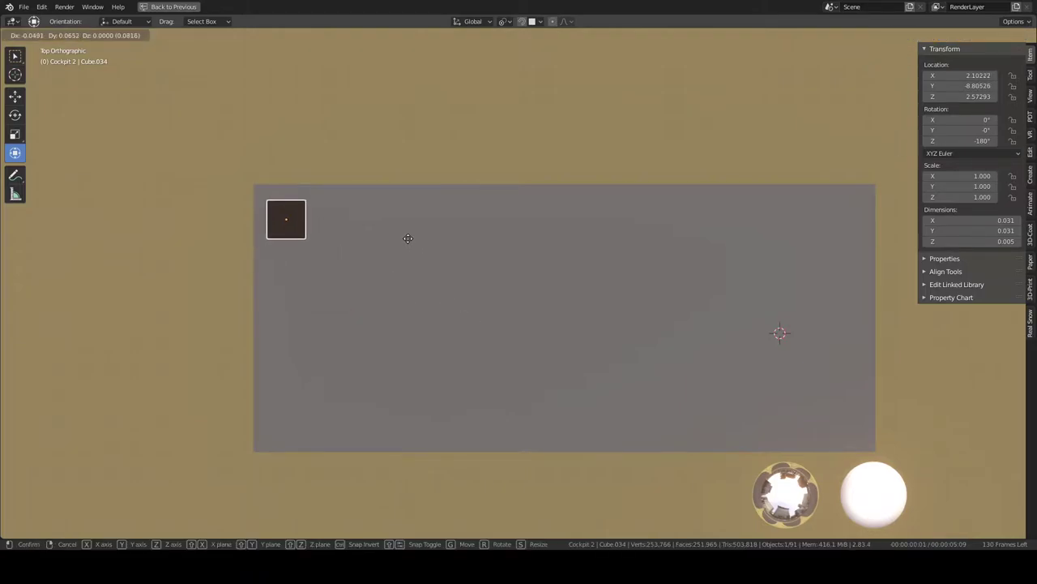
pyautogui.click(408, 237)
pyautogui.scroll(-1, 408, 237)
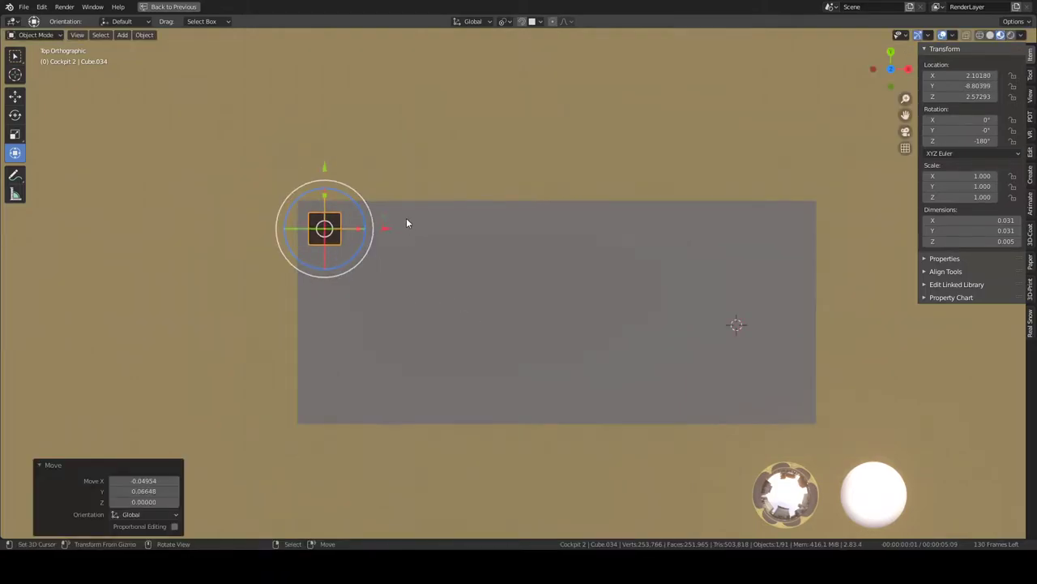
pyautogui.scroll(2, 393, 249)
pyautogui.keyDown('shift'); pyautogui.moveTo(348, 263); pyautogui.dragTo(433, 277, button='middle'); pyautogui.keyUp('shift')
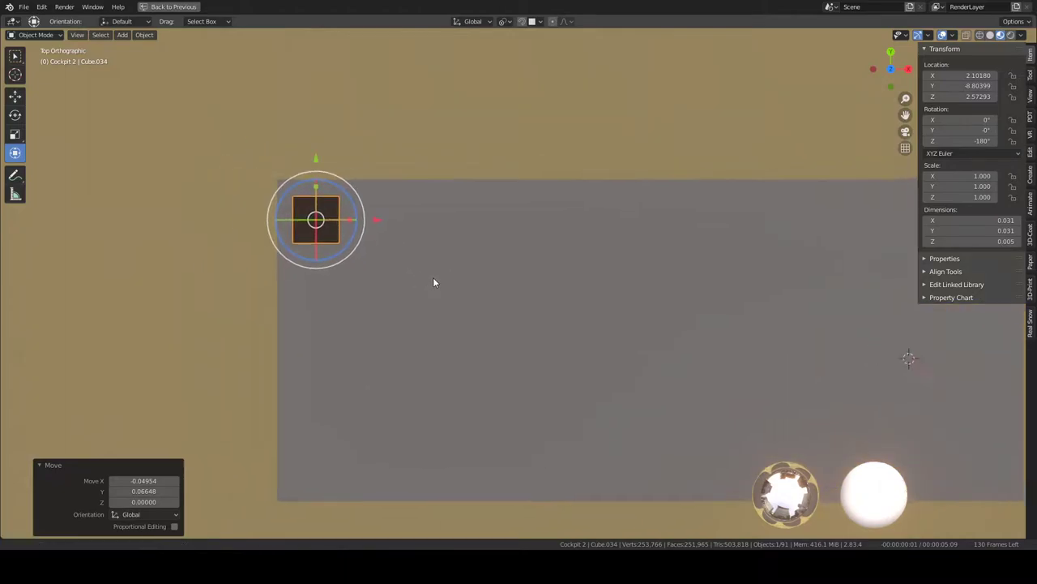
pyautogui.scroll(1, 405, 308)
# Step: Shrink the button's depth along Y in Edit Mode
pyautogui.press('Tab')
pyautogui.press('s')
pyautogui.click(361, 301)
pyautogui.press('Tab')
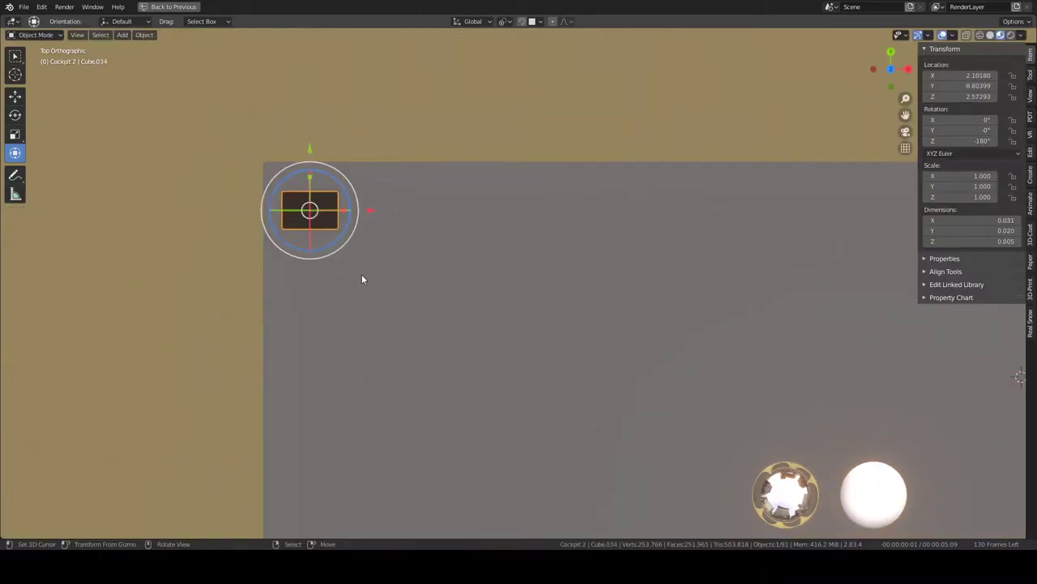
# Step: Narrow the button along X to 0.026 × 0.020 and reposition it at the corner
pyautogui.press('Tab')
pyautogui.press('s')
pyautogui.press('x')
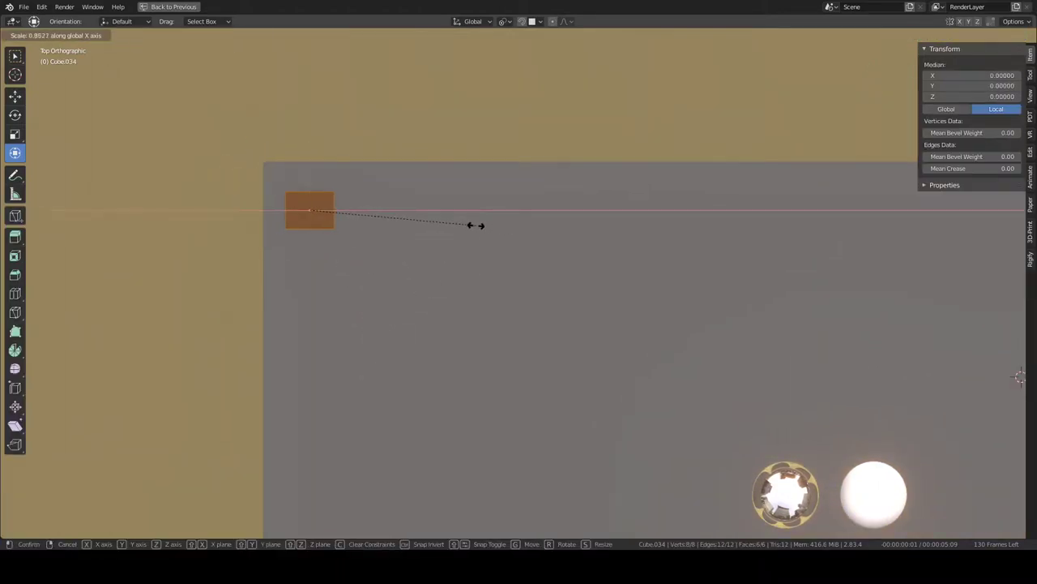
pyautogui.click(470, 225)
pyautogui.press('Tab')
pyautogui.press('g')
pyautogui.click(405, 225)
pyautogui.scroll(2, 405, 225)
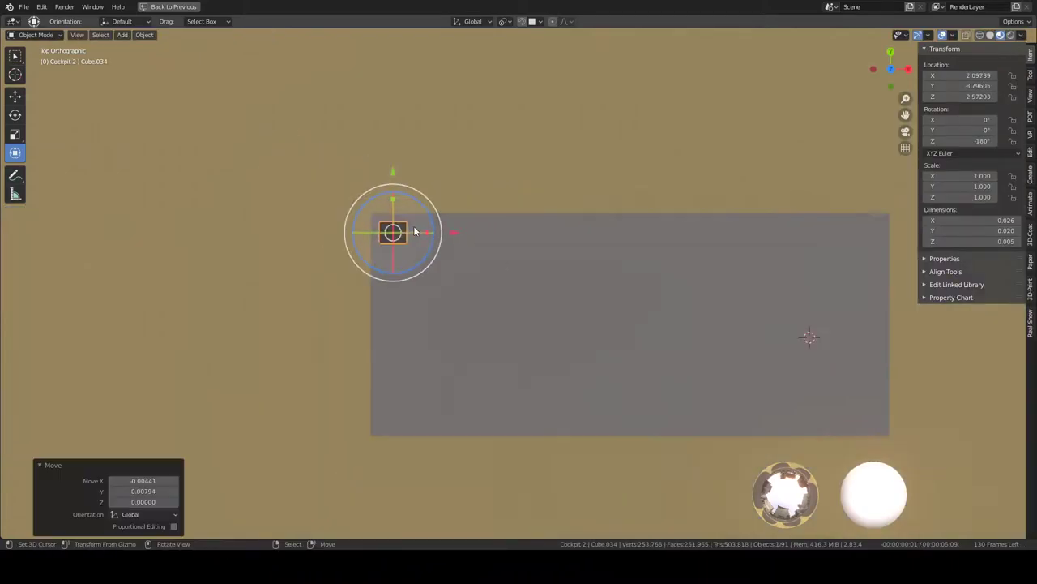
pyautogui.scroll(-1, 470, 221)
# Step: Nudge the button slightly down onto the panel surface
pyautogui.scroll(2, 470, 221)
pyautogui.moveTo(470, 219)
pyautogui.mouseDown(button='middle')
pyautogui.moveTo(488, 206)
pyautogui.moveTo(508, 158)
pyautogui.moveTo(554, 208)
pyautogui.moveTo(582, 198)
pyautogui.moveTo(525, 225)
pyautogui.moveTo(556, 220)
pyautogui.moveTo(519, 214)
pyautogui.mouseUp(button='middle')
pyautogui.moveTo(519, 214); pyautogui.dragTo(522, 219)
pyautogui.moveTo(521, 219); pyautogui.dragTo(489, 310, button='middle')
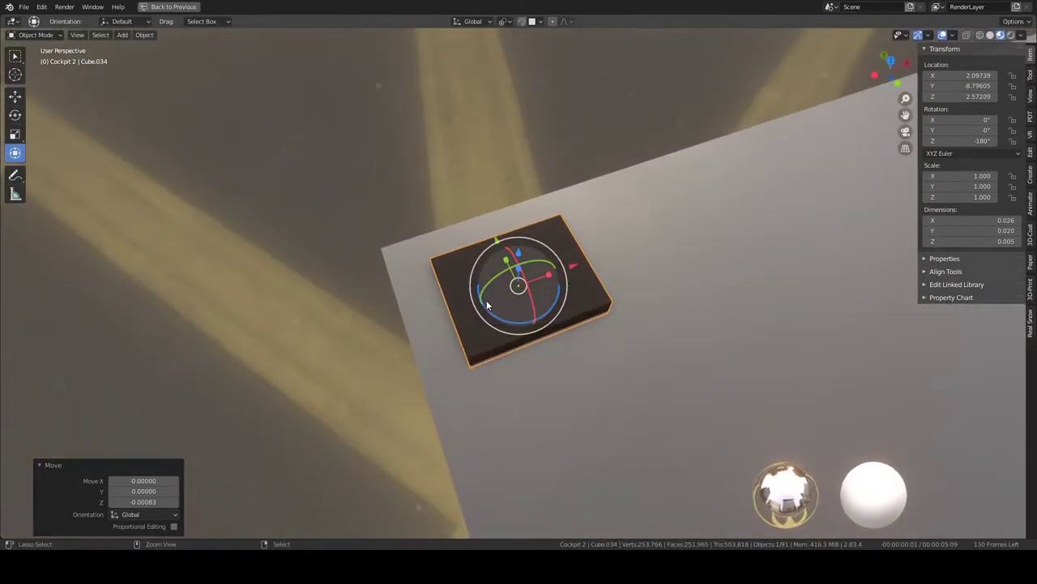
# Step: Restore the Shading layout and open the button's Add Modifier list
pyautogui.hotkey('ctrl', 'space')
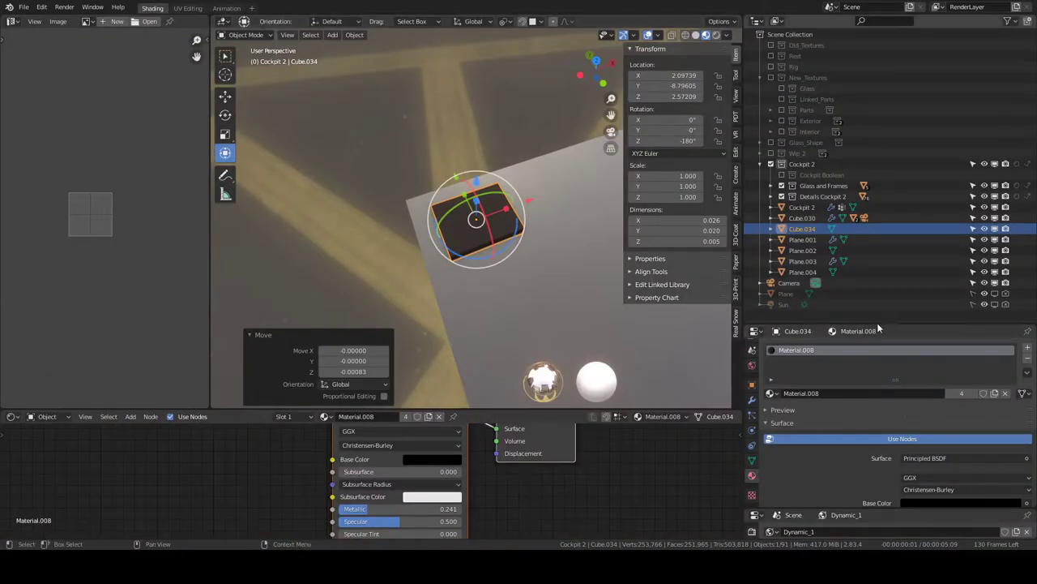
pyautogui.moveTo(874, 324); pyautogui.dragTo(871, 165)
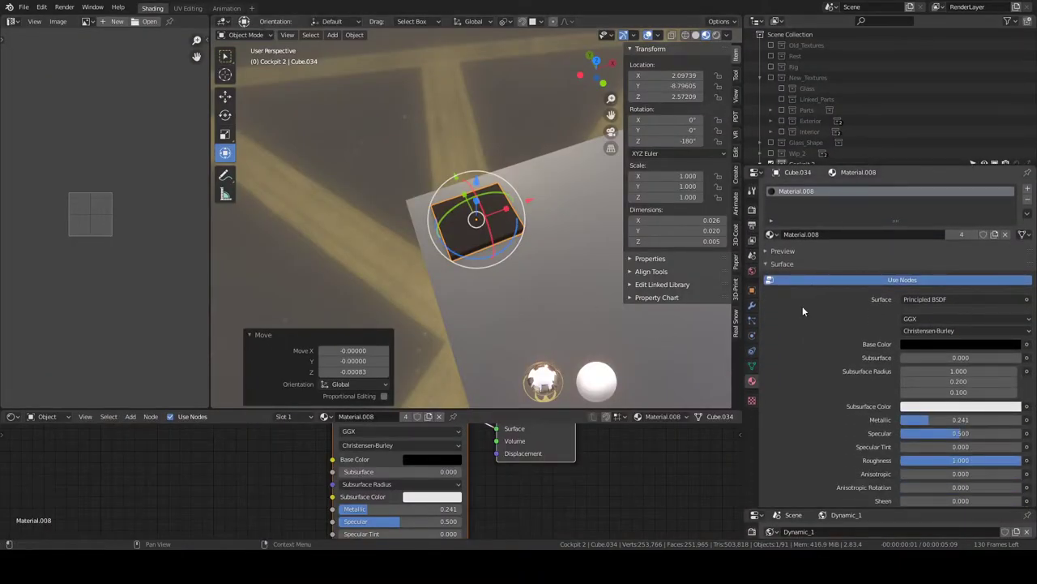
pyautogui.click(751, 305)
pyautogui.click(820, 186)
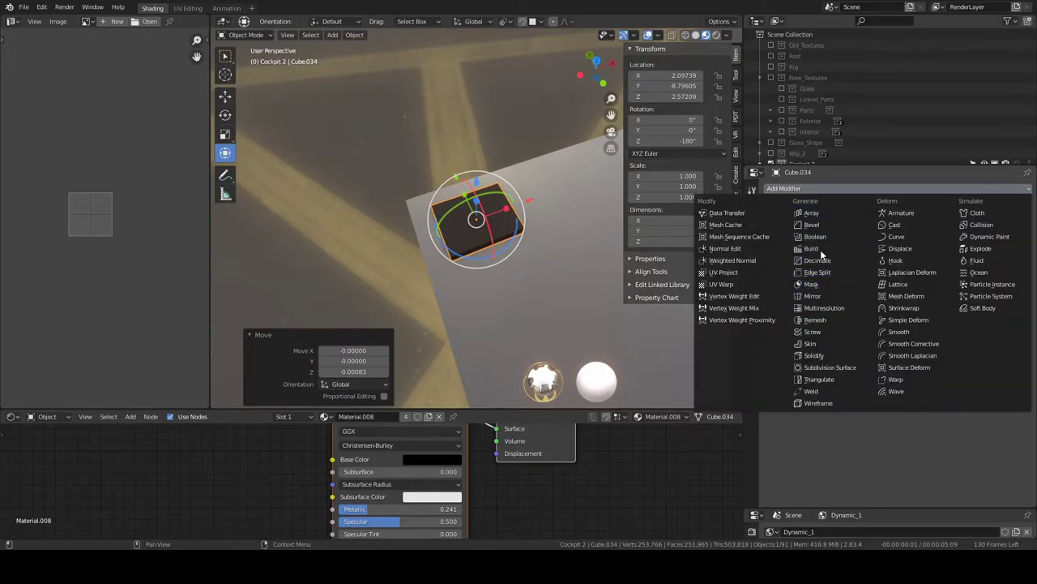
# Step: Give the button a Bevel modifier with Angle limit, 0.001 offset and 3 segments
pyautogui.click(811, 224)
pyautogui.moveTo(715, 229)
pyautogui.mouseDown(button='middle')
pyautogui.moveTo(518, 259)
pyautogui.moveTo(536, 199)
pyautogui.mouseUp(button='middle')
pyautogui.hotkey('ctrl', 'space')
pyautogui.hotkey('ctrl', 'space')
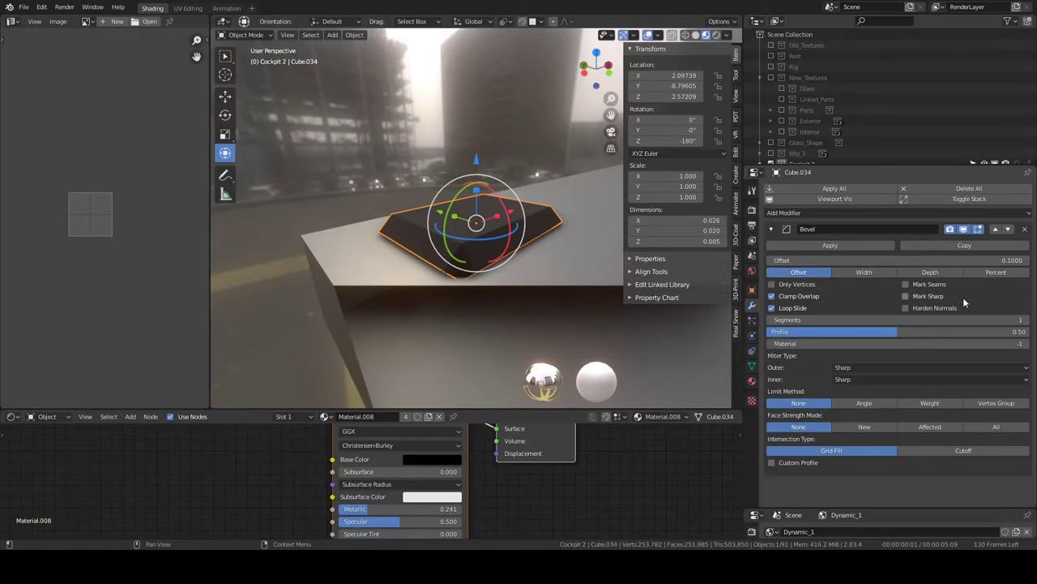
pyautogui.click(879, 404)
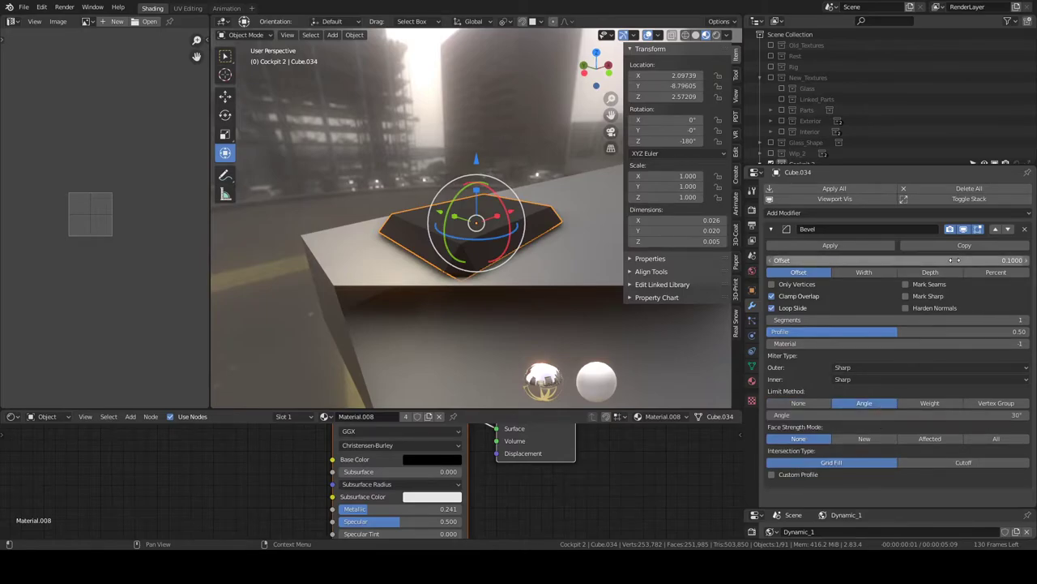
pyautogui.moveTo(954, 260); pyautogui.dragTo(941, 260)
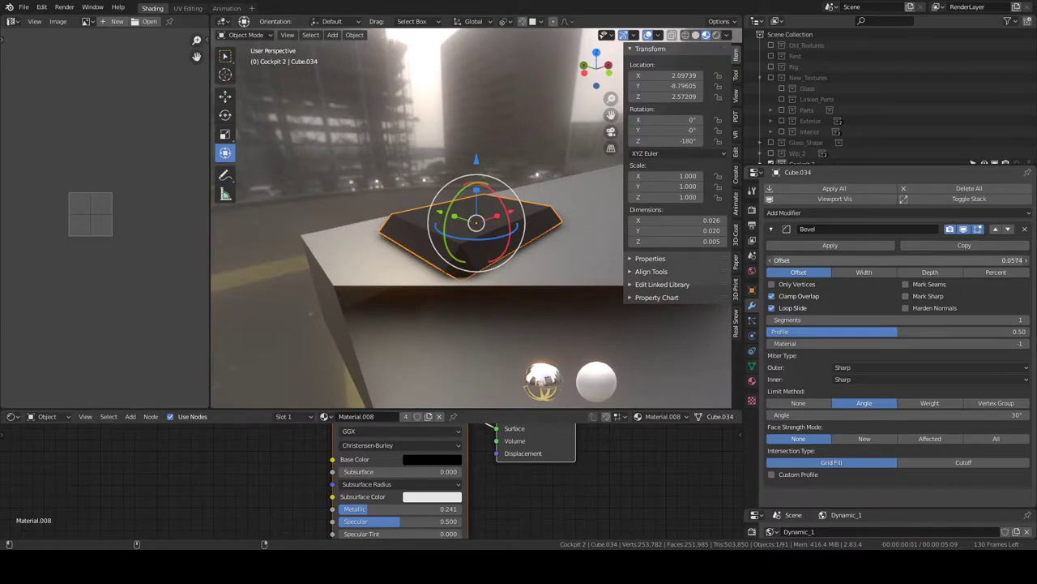
pyautogui.moveTo(940, 260); pyautogui.dragTo(935, 261)
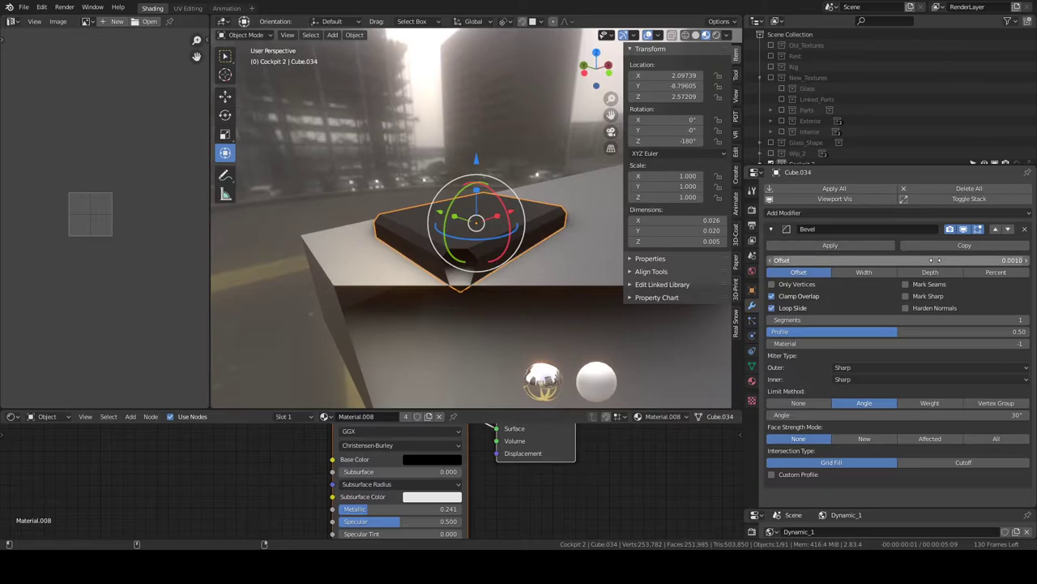
pyautogui.moveTo(587, 231)
pyautogui.mouseDown(button='middle')
pyautogui.moveTo(454, 185)
pyautogui.moveTo(486, 194)
pyautogui.mouseUp(button='middle')
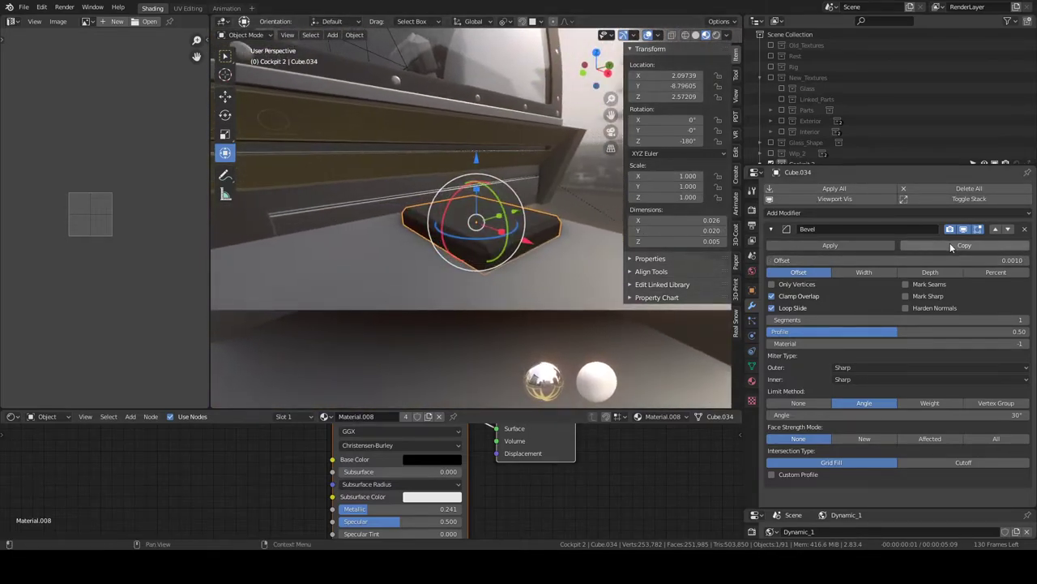
pyautogui.click(1027, 321)
pyautogui.click(1028, 321)
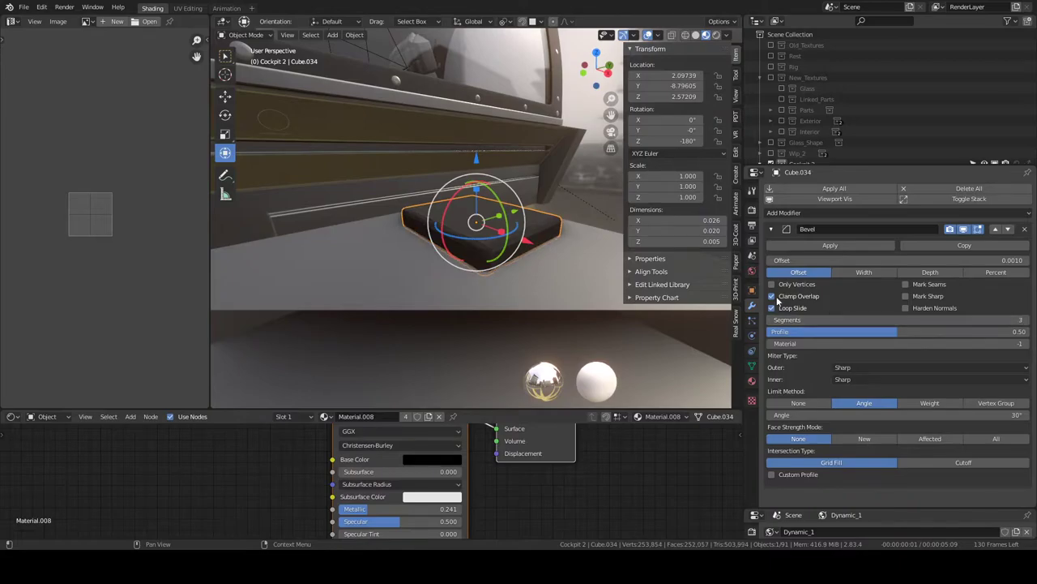
pyautogui.hotkey('ctrl', 'space')
# Step: Shade the button smooth through Quick Favorites in Edit Mode
pyautogui.scroll(-3, 492, 194)
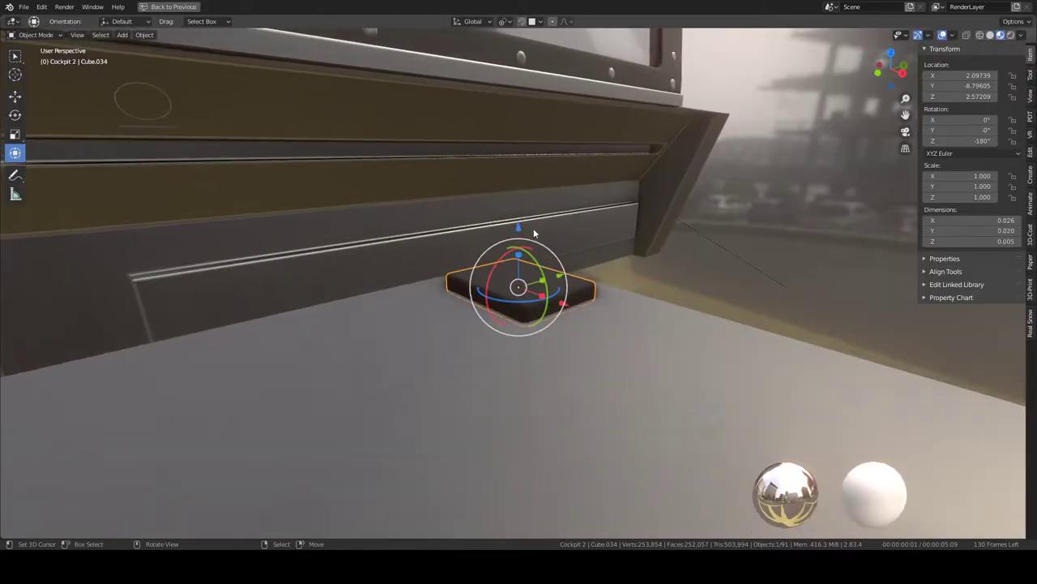
pyautogui.moveTo(493, 194)
pyautogui.mouseDown(button='middle')
pyautogui.moveTo(629, 244)
pyautogui.moveTo(595, 258)
pyautogui.mouseUp(button='middle')
pyautogui.press('Tab')
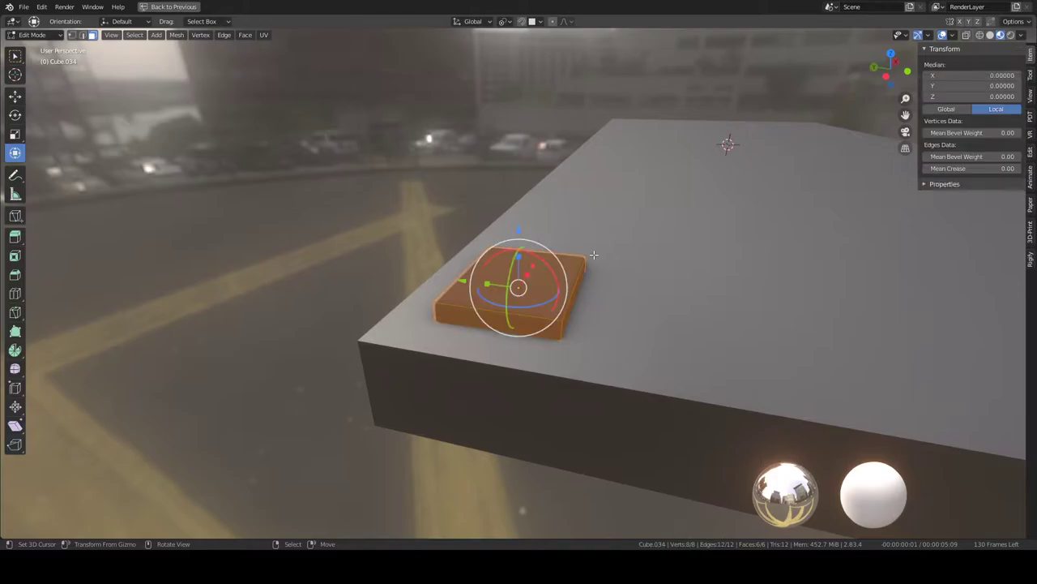
pyautogui.press('q')
pyautogui.click(583, 232)
pyautogui.press('Tab')
# Step: Lower the button slightly along Z to Z 2.57124
pyautogui.moveTo(583, 231); pyautogui.dragTo(531, 243, button='middle')
pyautogui.press('g')
pyautogui.press('z')
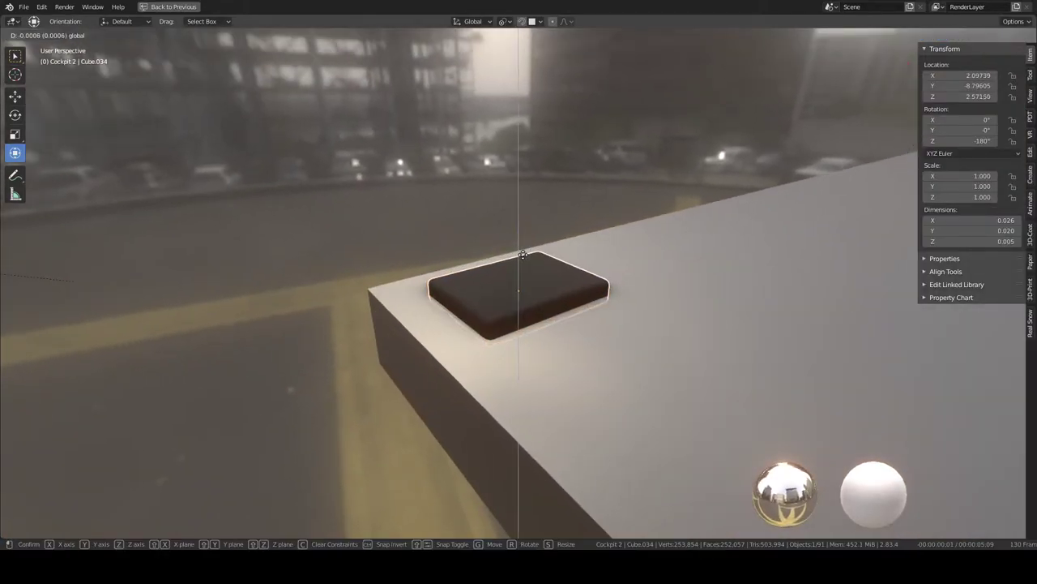
pyautogui.click(527, 264)
pyautogui.scroll(-3, 527, 265)
# Step: Switch to top view, reselect the button and restore the full workspace layout
pyautogui.press('KP_7')
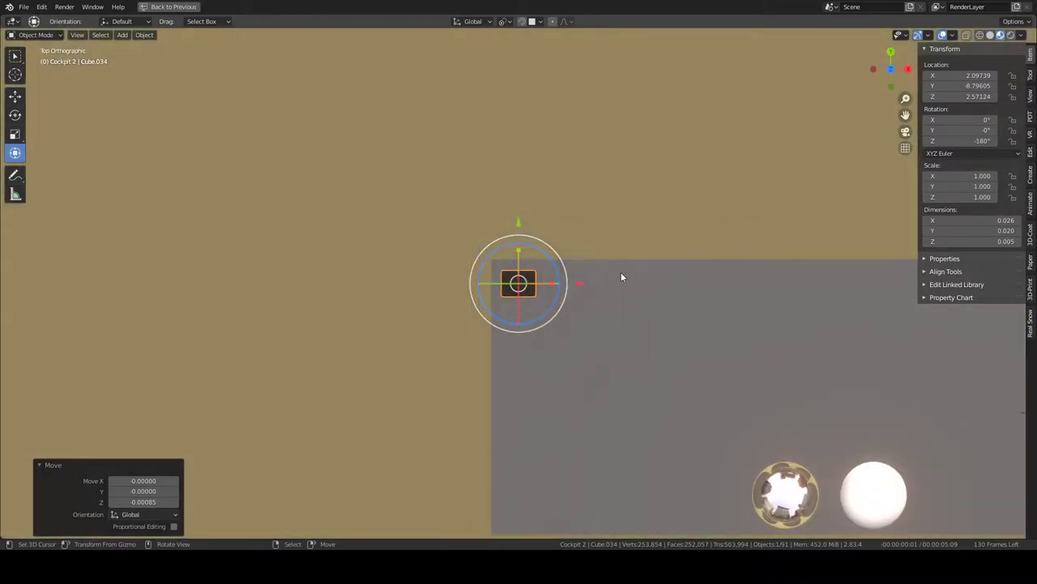
pyautogui.click(620, 271)
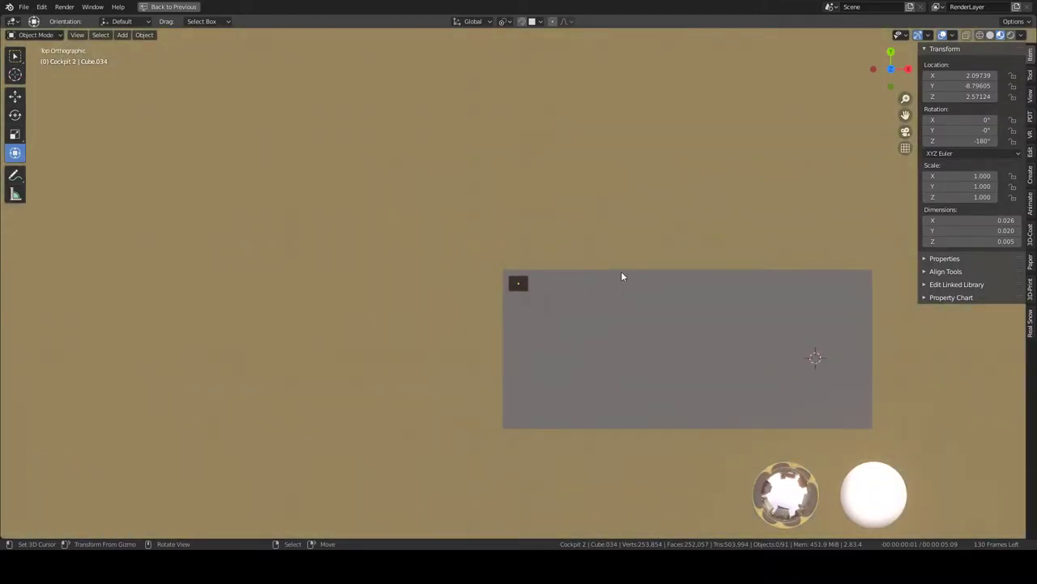
pyautogui.scroll(1, 620, 272)
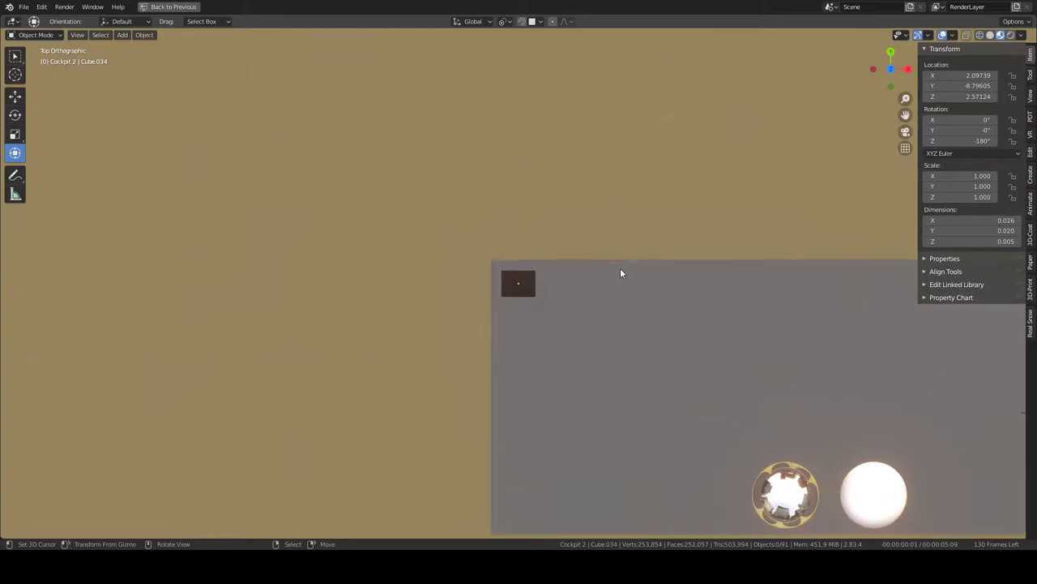
pyautogui.click(532, 294)
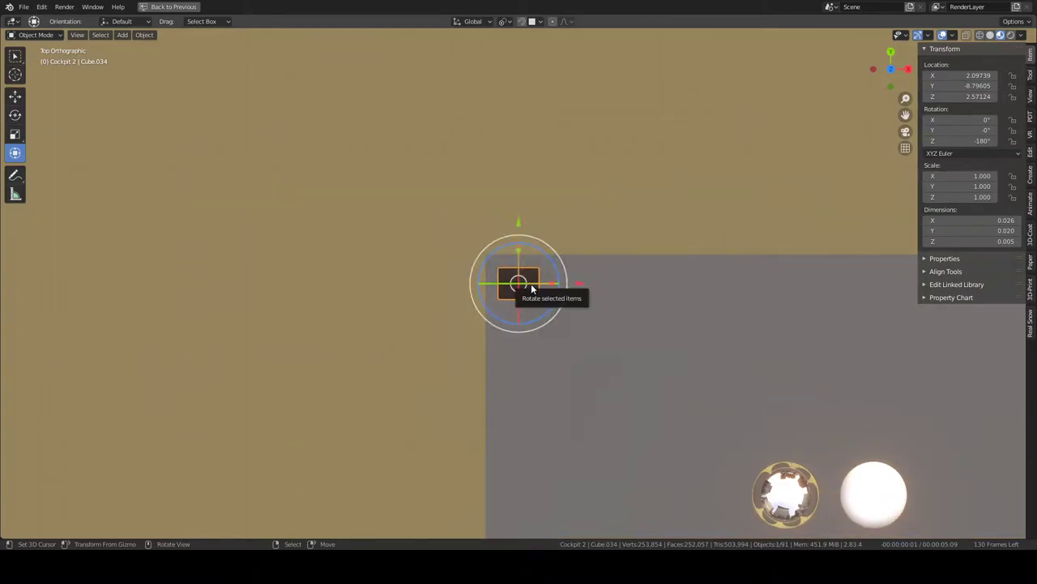
pyautogui.hotkey('ctrl', 'space')
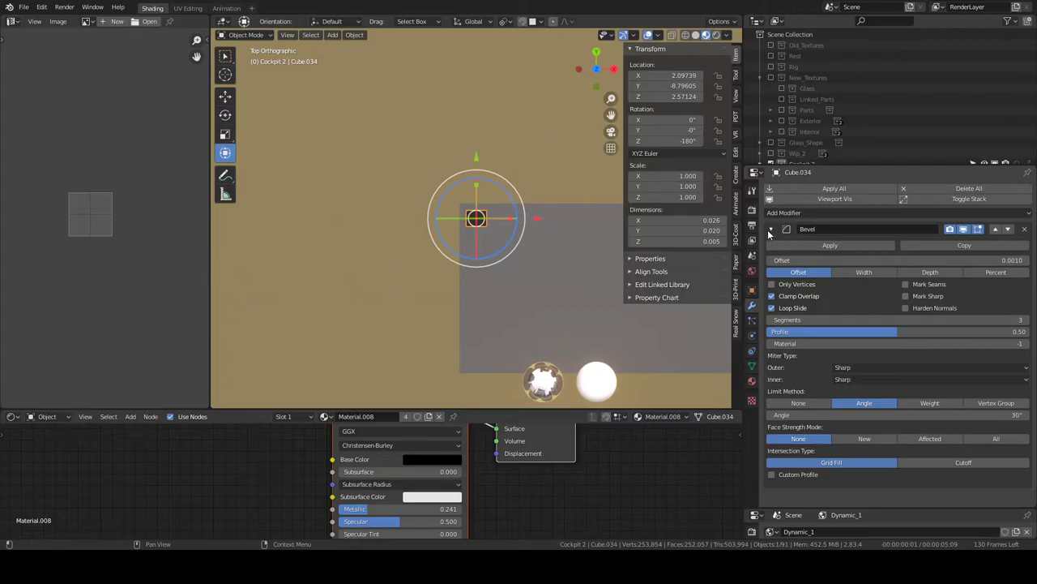
# Step: Collapse the Bevel settings and add an Array modifier to the button
pyautogui.click(770, 231)
pyautogui.click(808, 214)
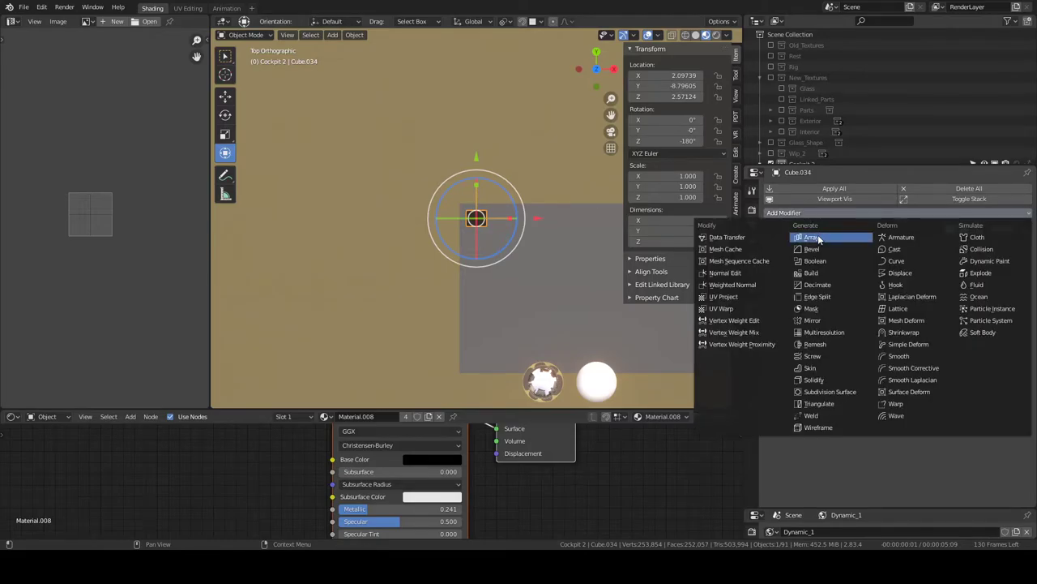
pyautogui.click(811, 237)
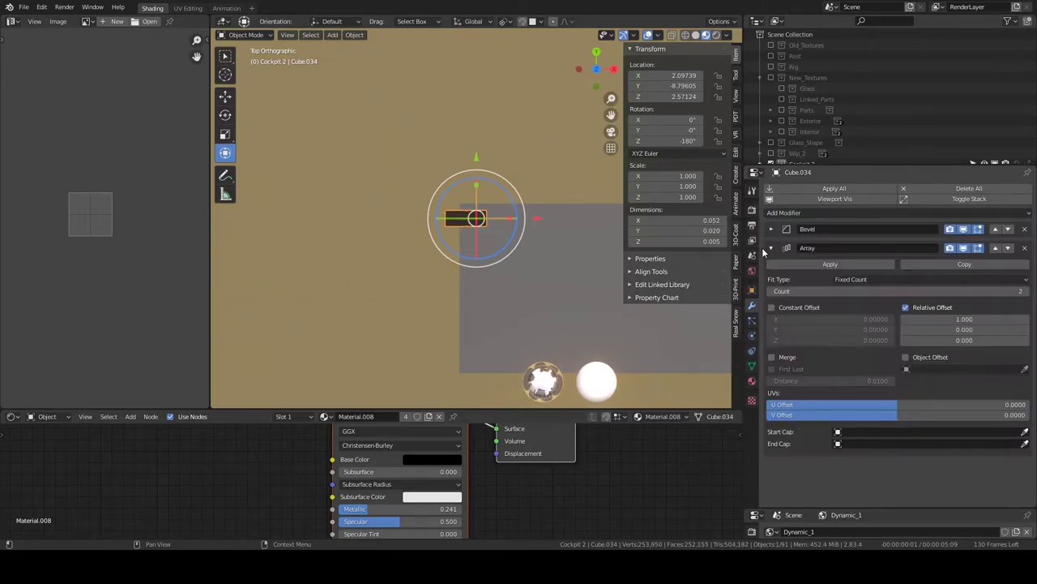
# Step: Set the array's relative X offset to -1.1 and its count to 5
pyautogui.click(937, 318)
pyautogui.write('0.7')
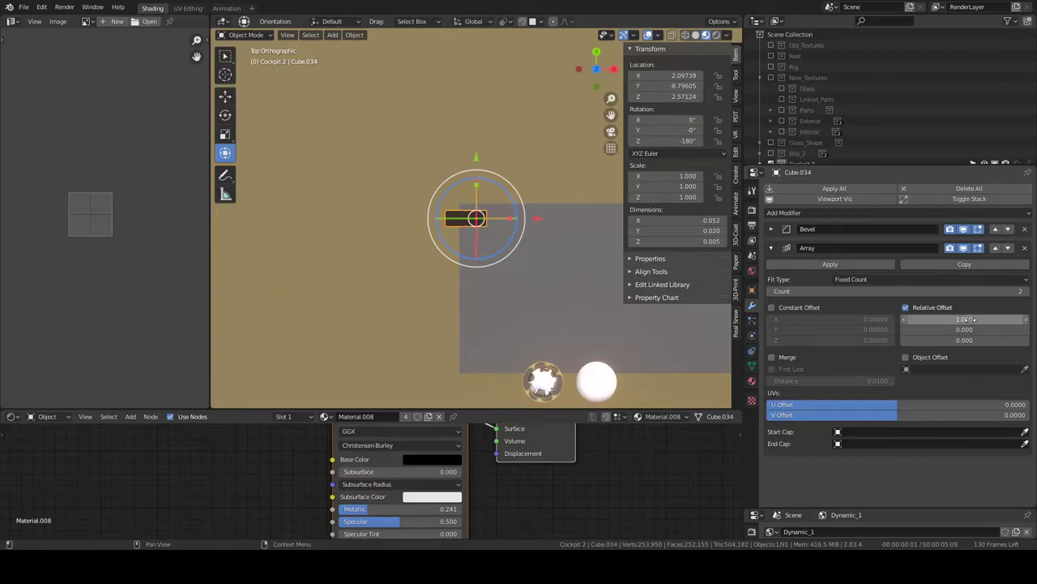
pyautogui.press('Return')
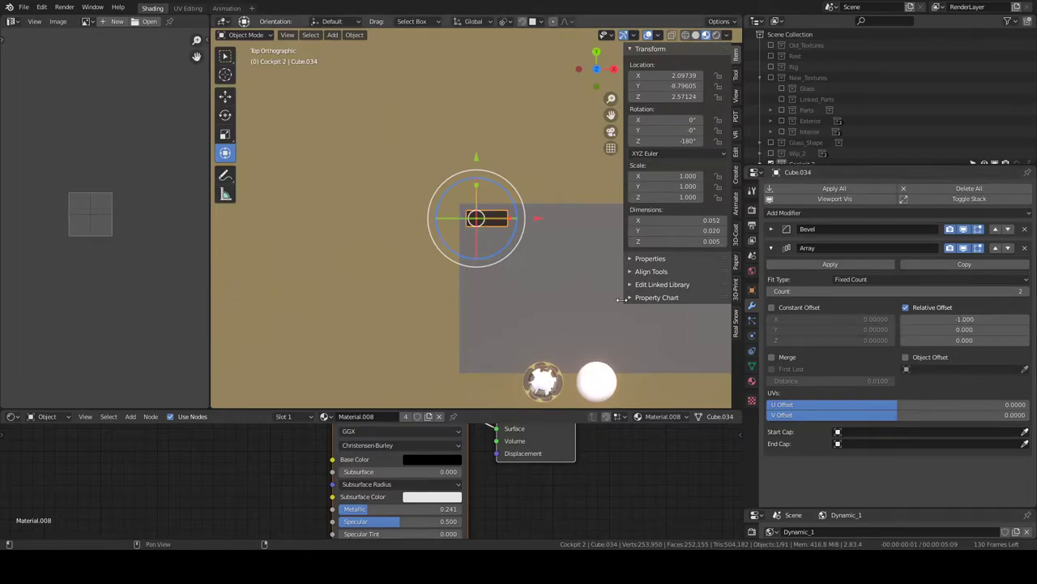
pyautogui.click(906, 320)
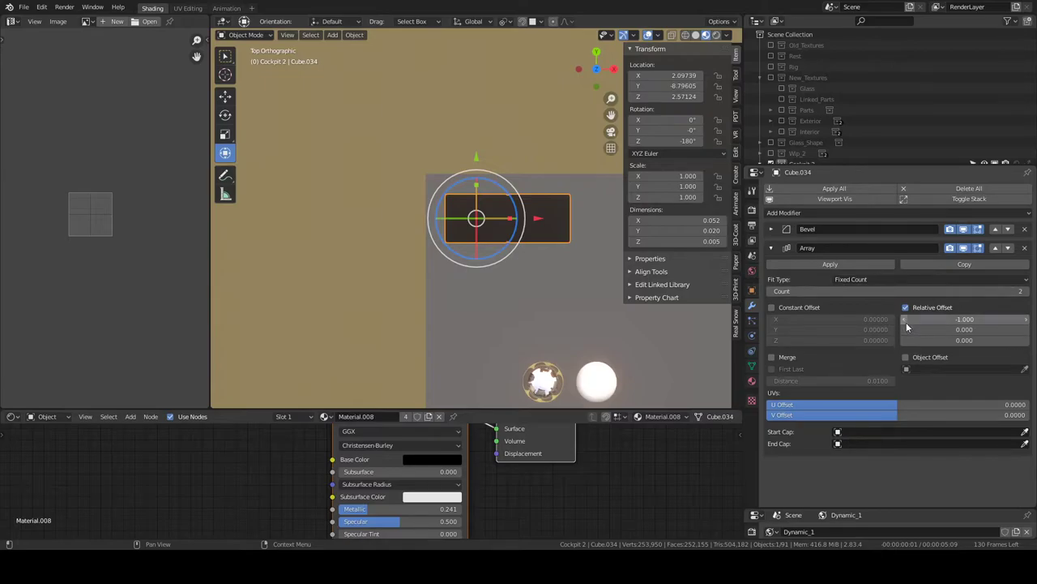
pyautogui.write('-1.1')
pyautogui.press('Return')
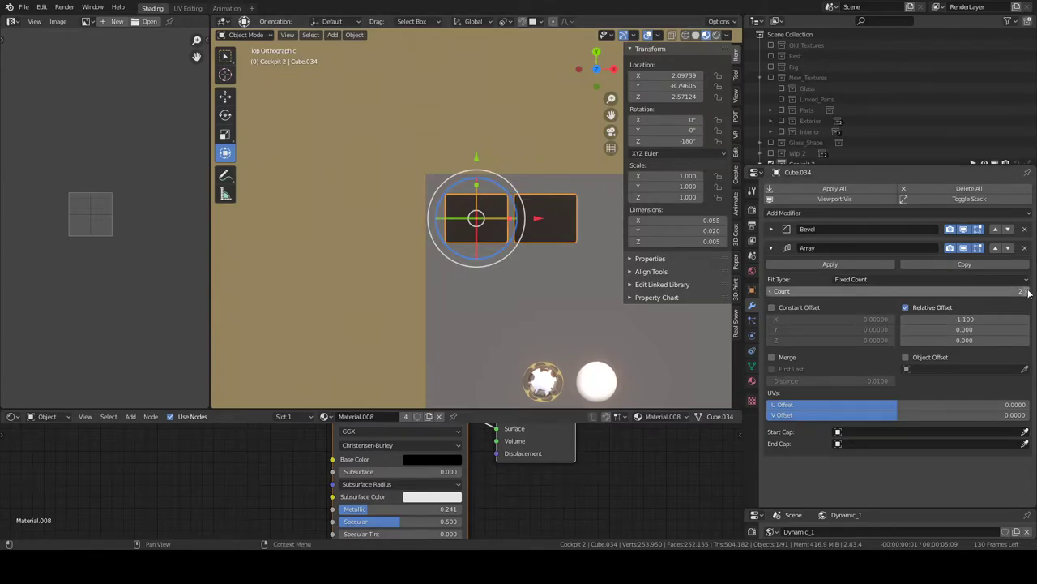
pyautogui.moveTo(1020, 291); pyautogui.dragTo(1034, 291)
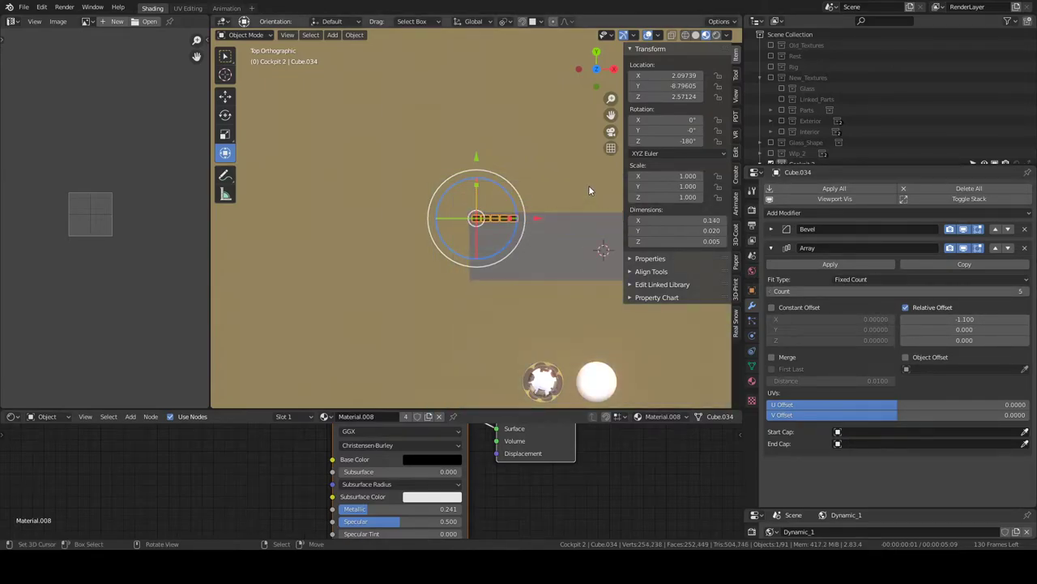
# Step: Maximize the 3D view and orbit and zoom to inspect the button row in perspective
pyautogui.hotkey('ctrl', 'space')
pyautogui.moveTo(694, 214)
pyautogui.mouseDown(button='middle')
pyautogui.moveTo(697, 239)
pyautogui.moveTo(713, 232)
pyautogui.moveTo(640, 215)
pyautogui.moveTo(693, 208)
pyautogui.moveTo(729, 163)
pyautogui.mouseUp(button='middle')
pyautogui.scroll(3, 693, 209)
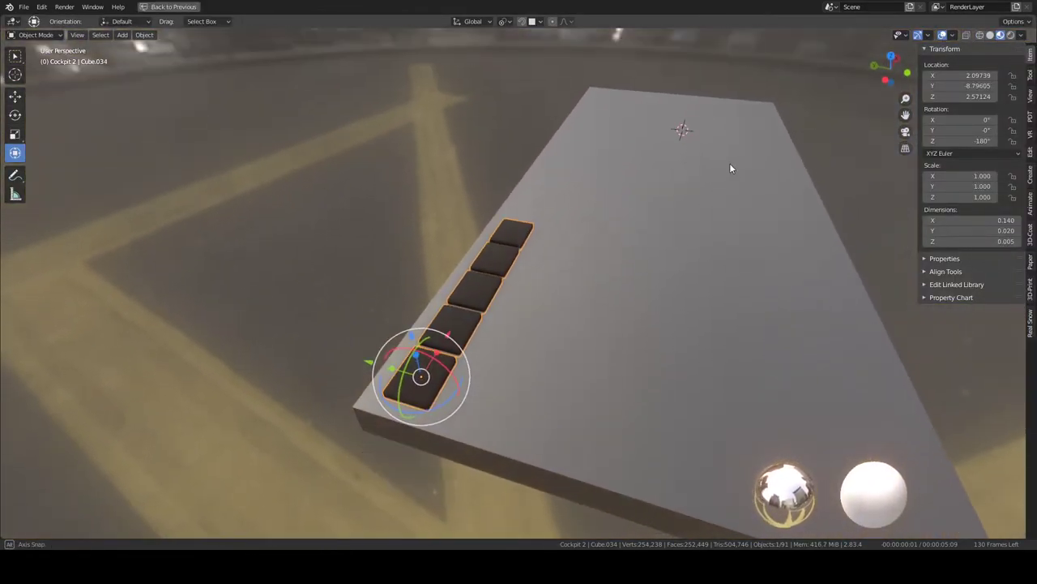
pyautogui.hotkey('ctrl', 'space')
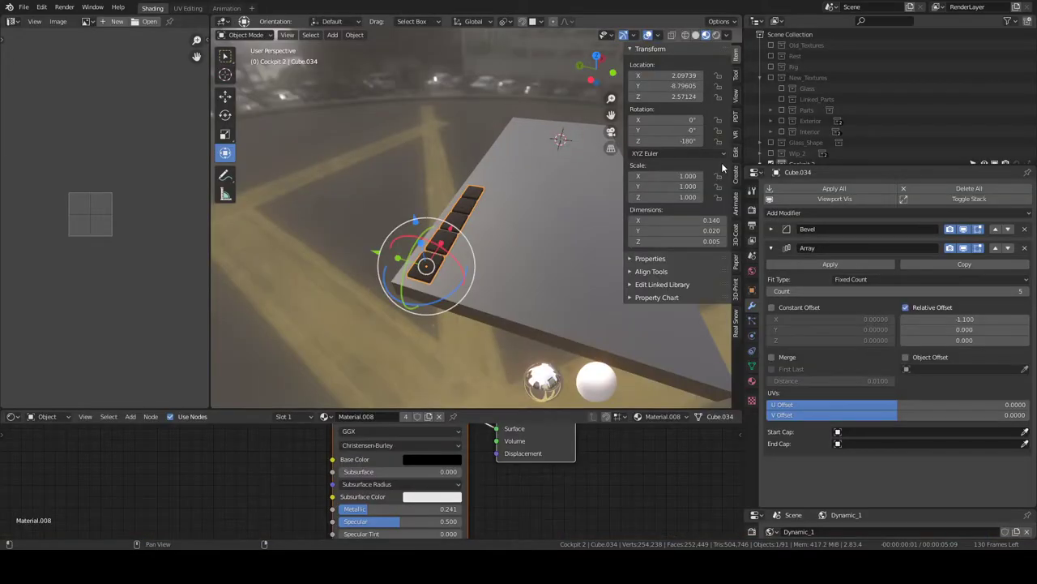
# Step: Raise the Array count to 16, checking the row along the panel edge
pyautogui.click(1028, 292)
pyautogui.click(1027, 291)
pyautogui.click(1028, 292)
pyautogui.click(1028, 292)
pyautogui.click(1028, 292)
pyautogui.click(1027, 292)
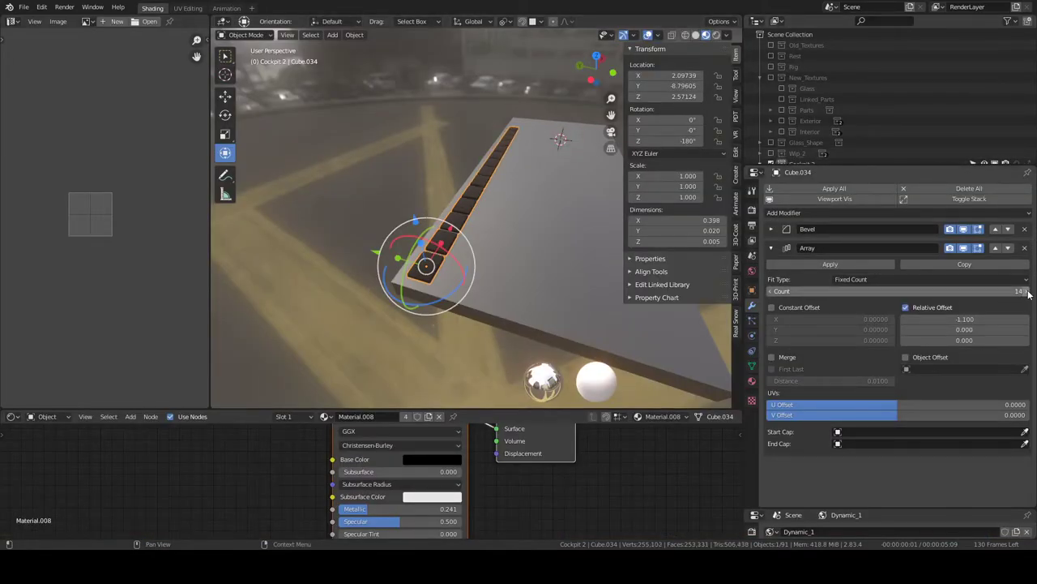
pyautogui.click(1027, 292)
pyautogui.moveTo(503, 139)
pyautogui.mouseDown(button='middle')
pyautogui.moveTo(428, 167)
pyautogui.moveTo(559, 170)
pyautogui.mouseUp(button='middle')
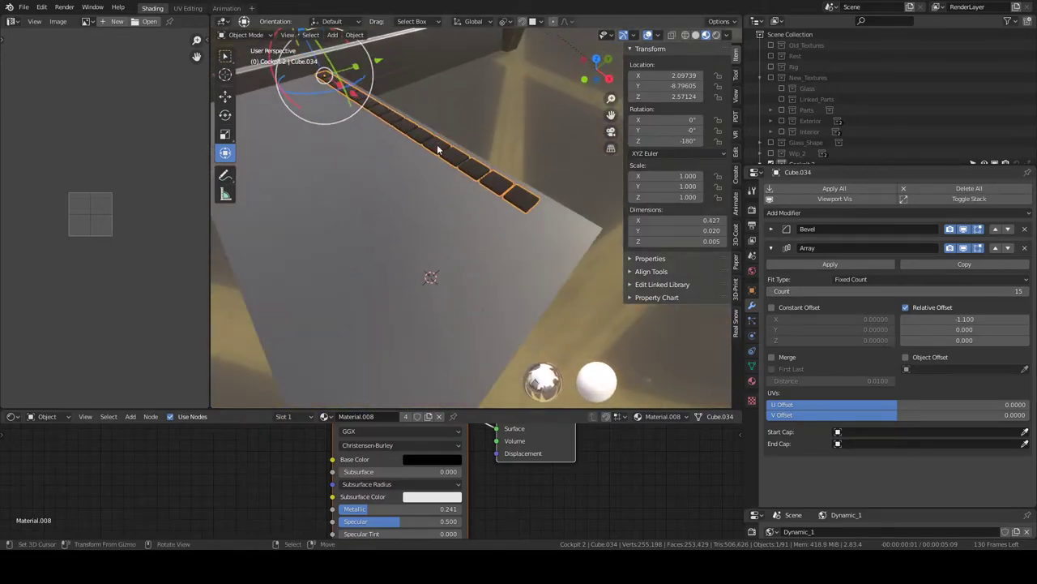
pyautogui.click(1028, 291)
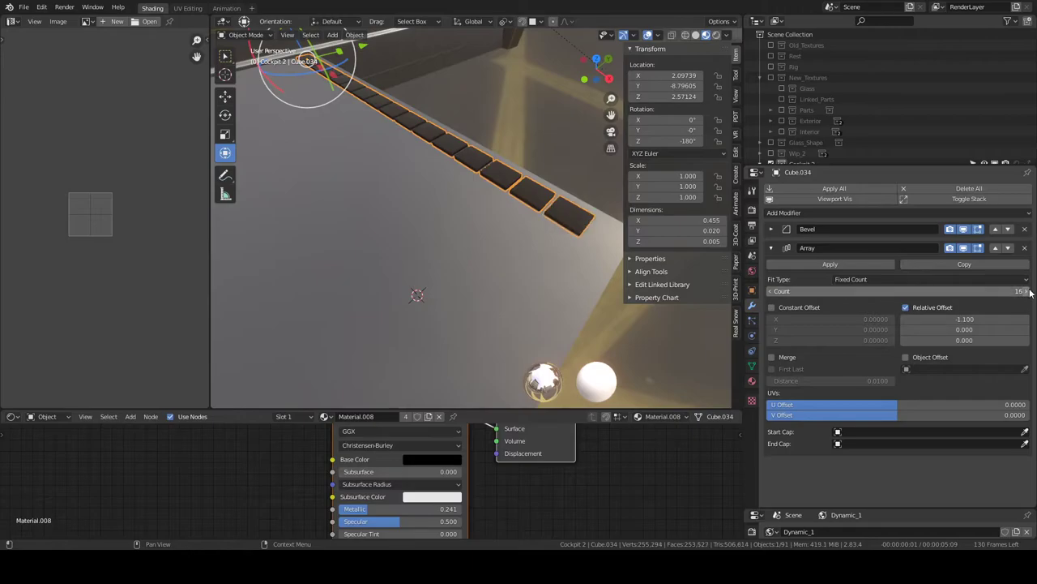
pyautogui.moveTo(403, 167); pyautogui.dragTo(512, 140, button='middle')
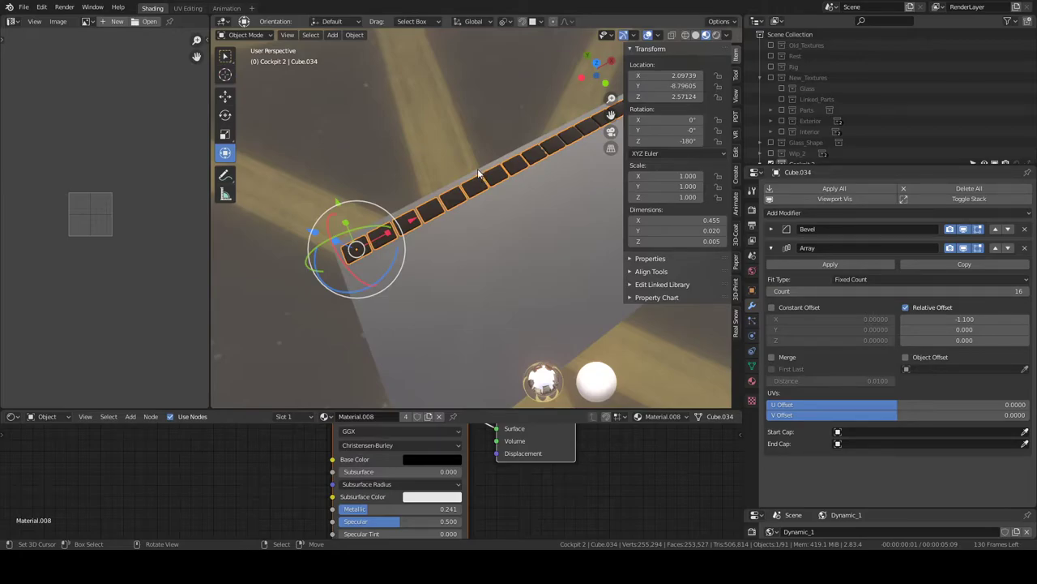
# Step: Raise the key strip's Array Count to 20
pyautogui.click(1026, 291)
pyautogui.click(1026, 291)
pyautogui.click(1026, 291)
pyautogui.click(1026, 291)
pyautogui.moveTo(504, 139); pyautogui.dragTo(481, 170, button='middle')
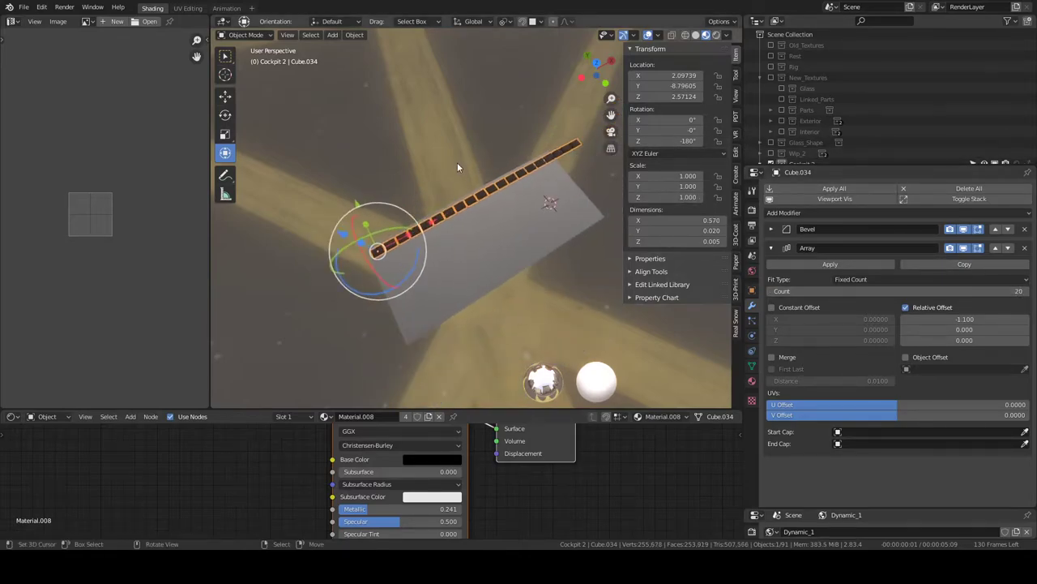
# Step: Shrink the key's mesh to 0.922 in Edit Mode, then reselect the strip
pyautogui.press('Tab')
pyautogui.moveTo(569, 219); pyautogui.dragTo(563, 207, button='middle')
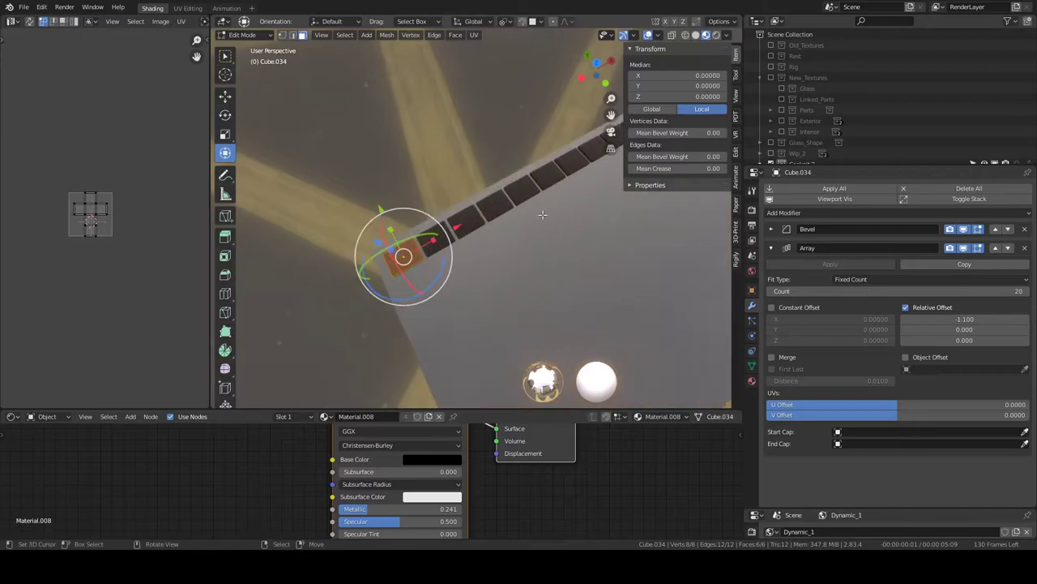
pyautogui.scroll(4, 563, 203)
pyautogui.press('s')
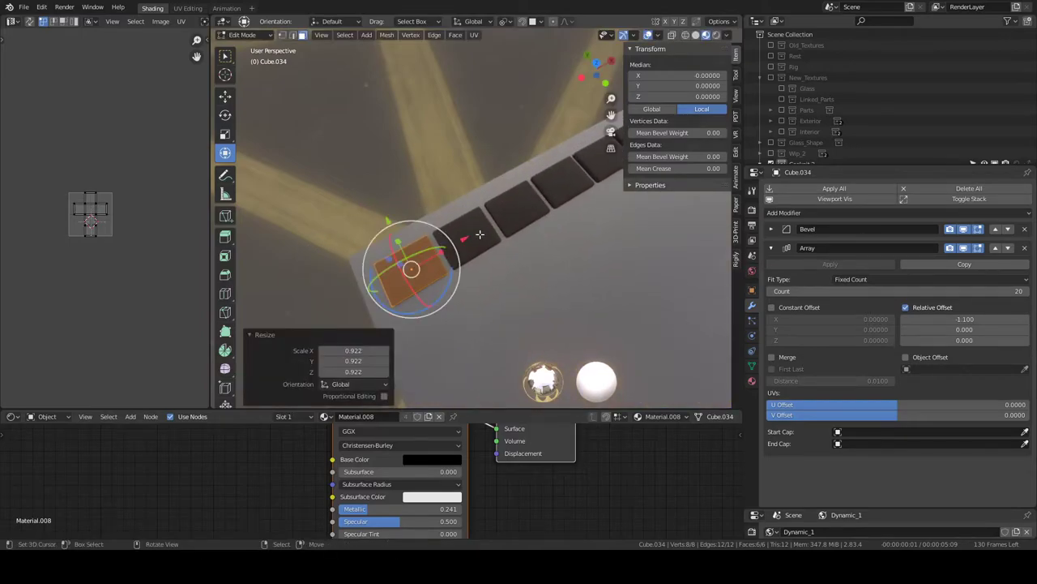
pyautogui.press('Tab')
pyautogui.scroll(-3, 545, 148)
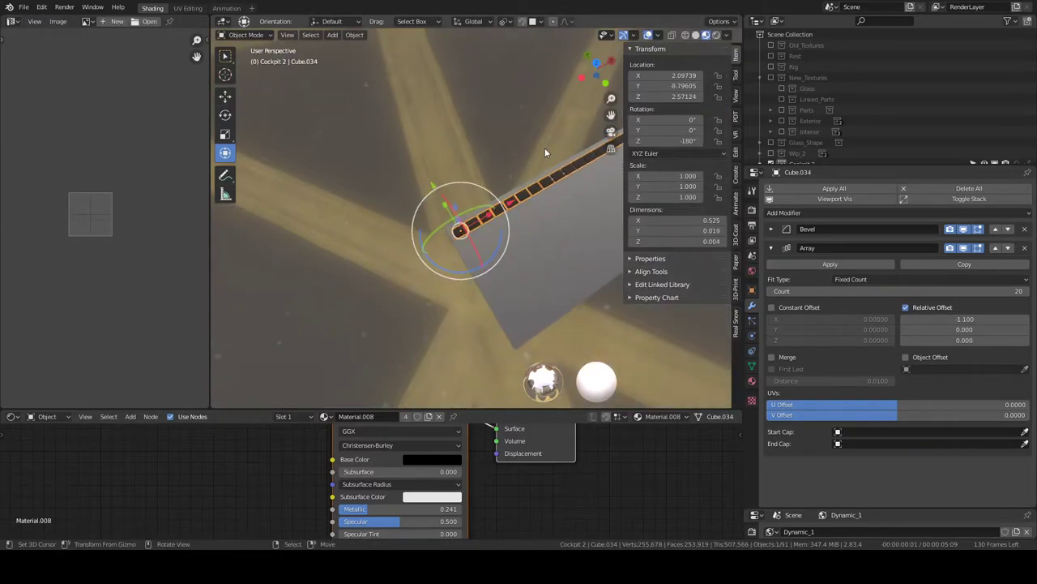
pyautogui.moveTo(545, 148)
pyautogui.mouseDown(button='middle')
pyautogui.moveTo(570, 197)
pyautogui.moveTo(871, 221)
pyautogui.mouseUp(button='middle')
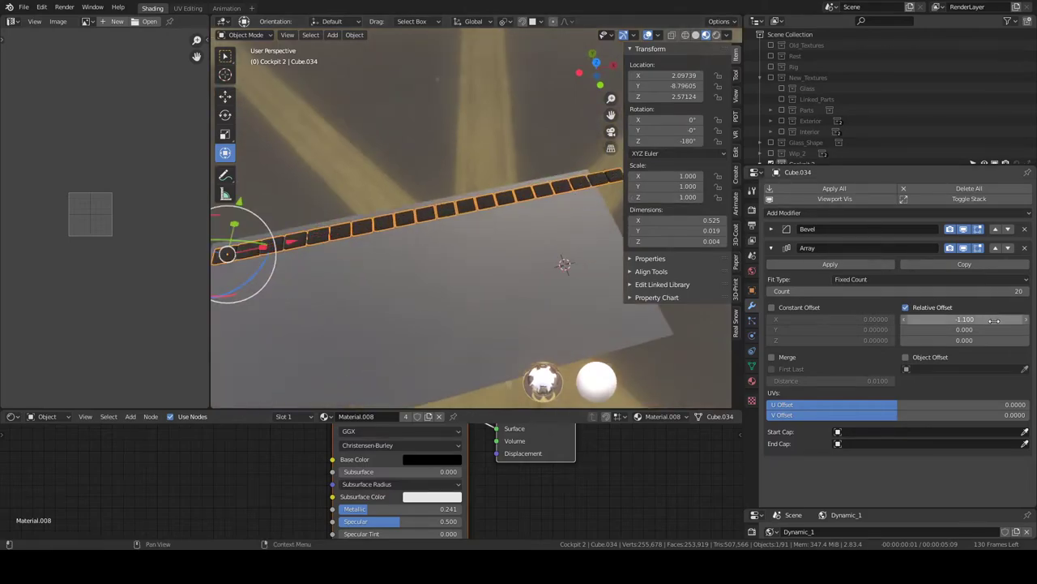
pyautogui.moveTo(389, 243)
pyautogui.keyDown('shift'); pyautogui.mouseDown(button='middle')
pyautogui.moveTo(549, 185)
pyautogui.moveTo(541, 171)
pyautogui.moveTo(528, 200)
pyautogui.moveTo(497, 200)
pyautogui.mouseUp(button='middle'); pyautogui.keyUp('shift')
pyautogui.click(498, 200)
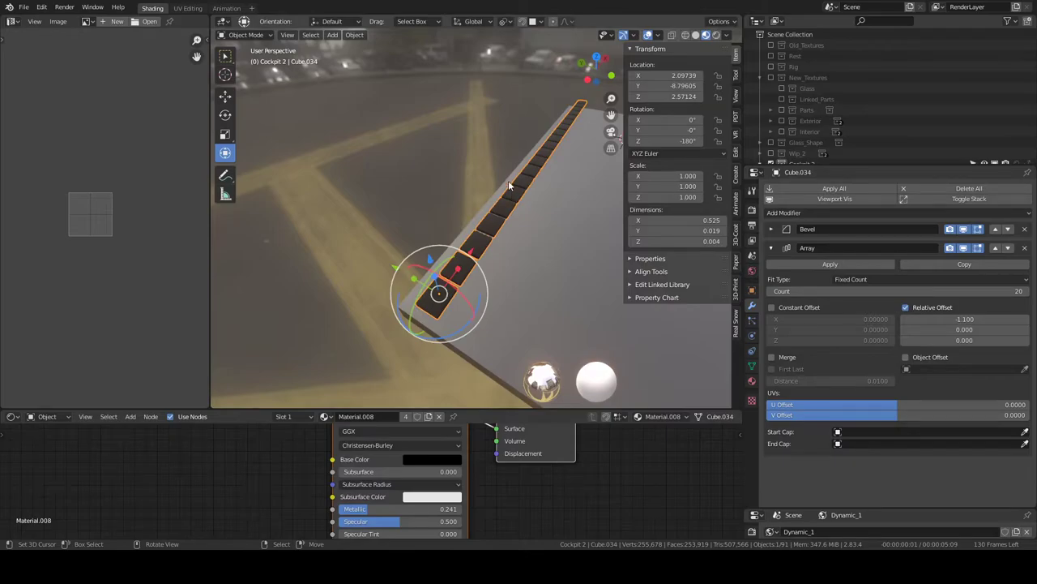
# Step: In top view, lower the first row's Array Count from 20 to 18
pyautogui.press('KP_7')
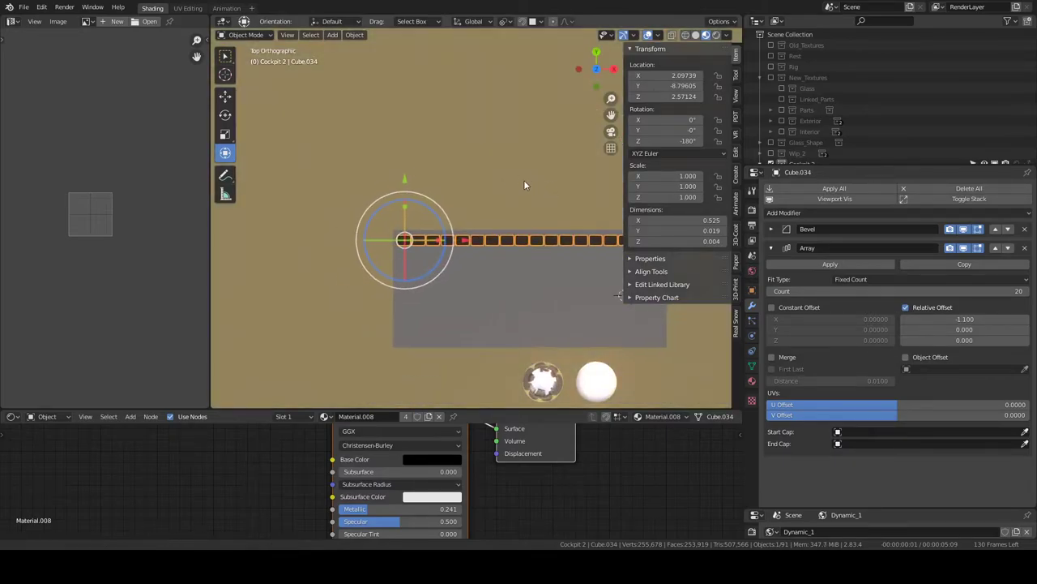
pyautogui.keyDown('shift'); pyautogui.moveTo(526, 185); pyautogui.dragTo(424, 163, button='middle'); pyautogui.keyUp('shift')
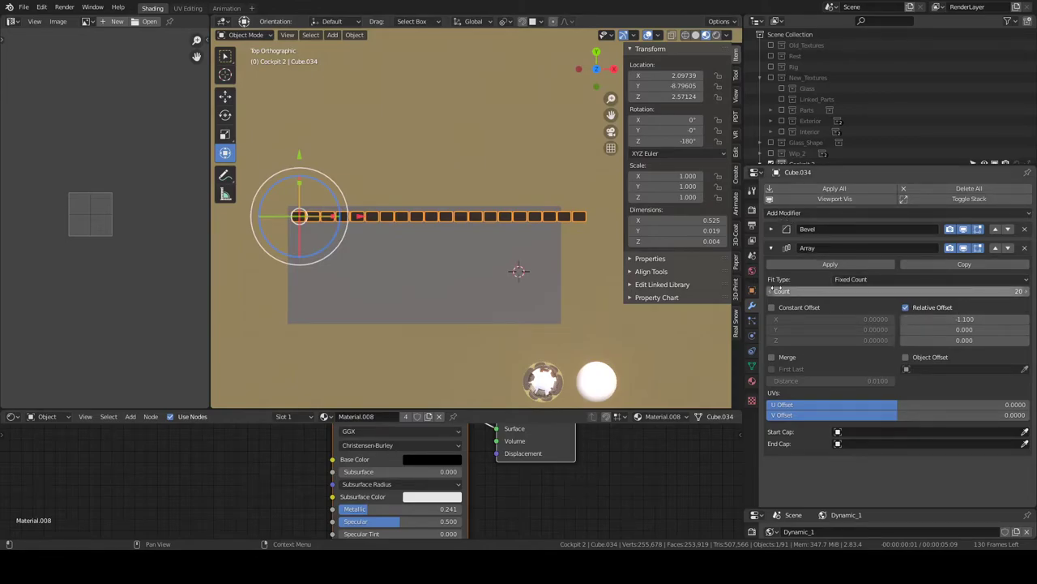
pyautogui.click(771, 290)
pyautogui.click(771, 291)
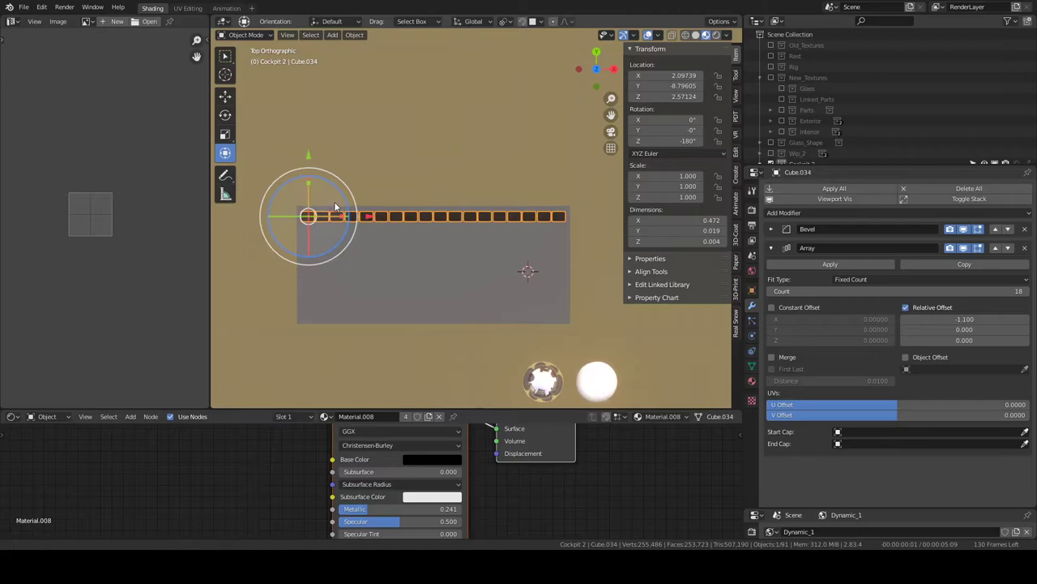
pyautogui.scroll(1, 334, 201)
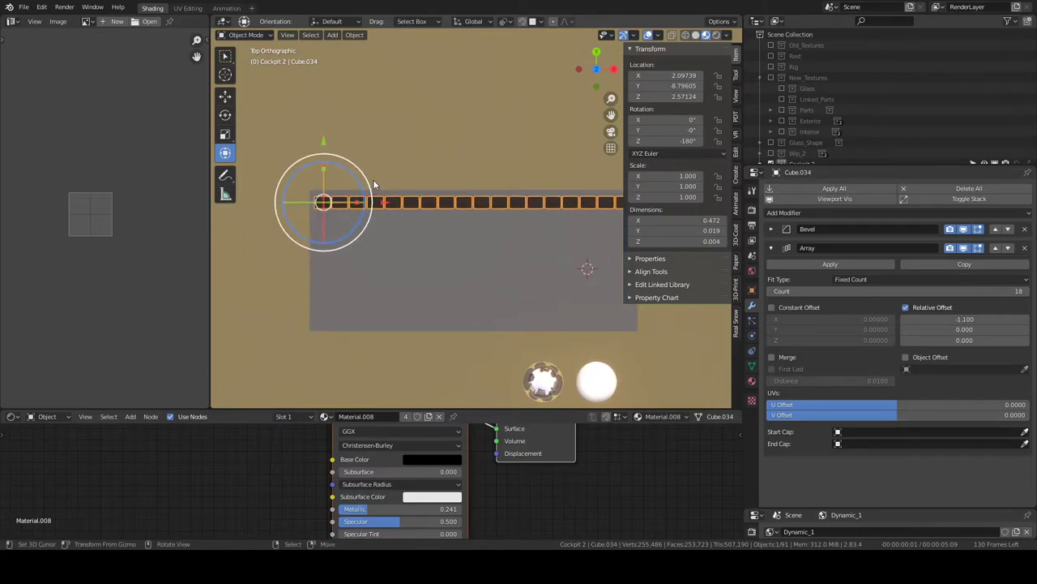
pyautogui.moveTo(373, 177)
pyautogui.keyDown('shift'); pyautogui.mouseDown(button='middle')
pyautogui.moveTo(391, 169)
pyautogui.moveTo(433, 186)
pyautogui.mouseUp(button='middle'); pyautogui.keyUp('shift')
pyautogui.scroll(1, 350, 172)
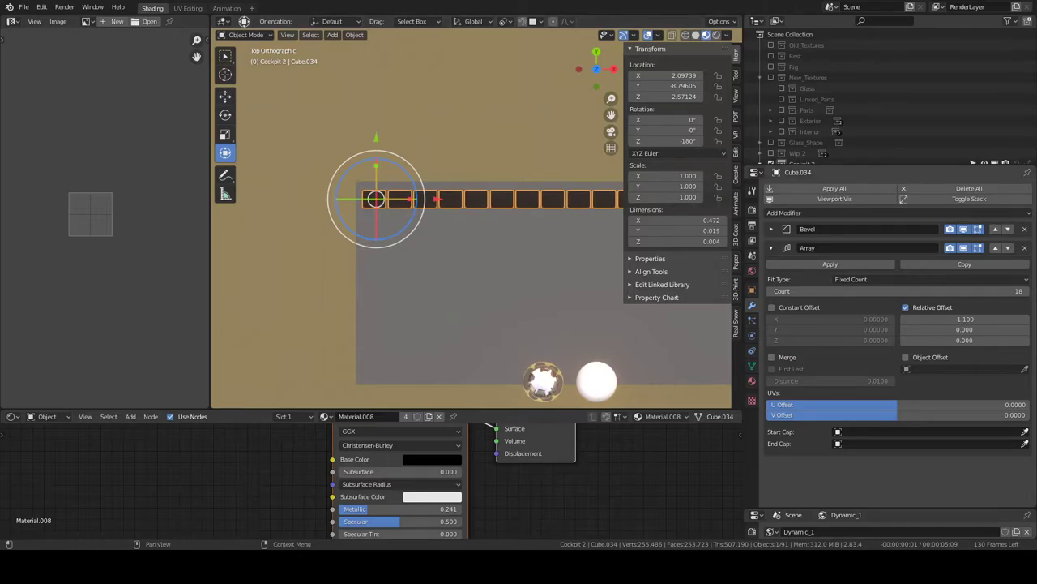
pyautogui.scroll(1, 400, 175)
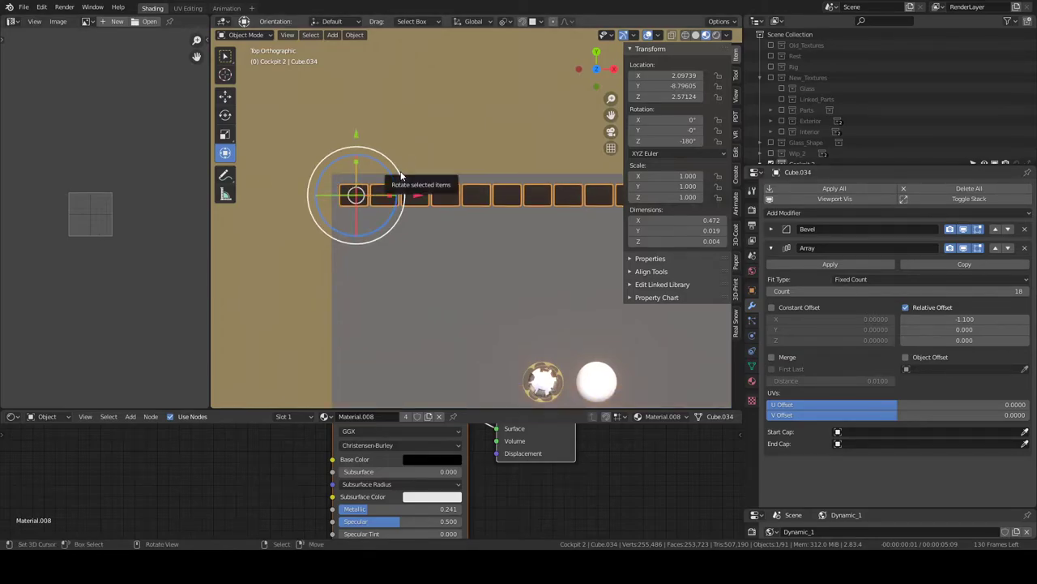
pyautogui.scroll(1, 399, 175)
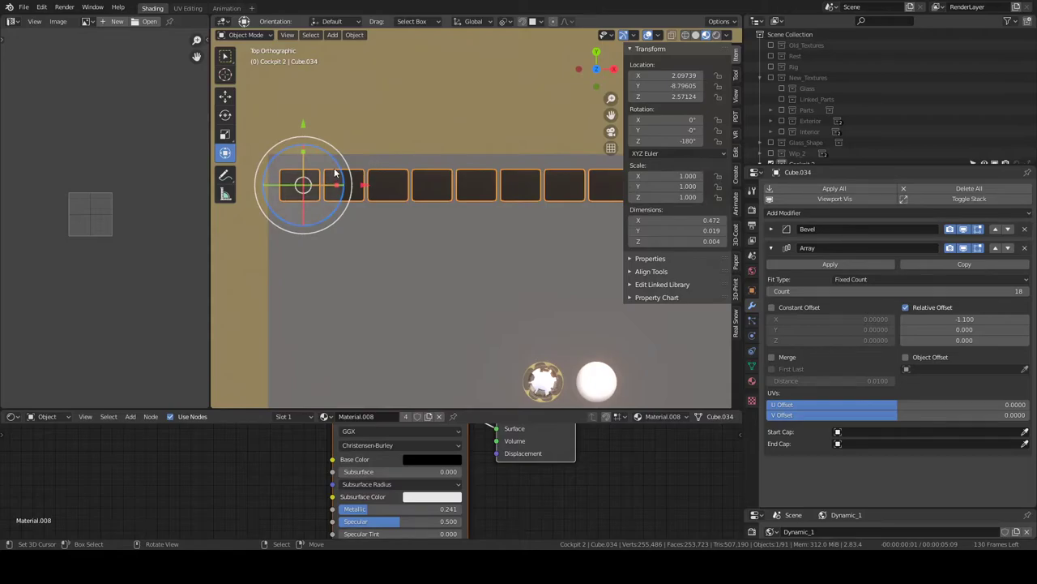
# Step: Duplicate the key row and place the copy as a second row below
pyautogui.hotkey('shift', 'd')
pyautogui.rightClick(328, 124)
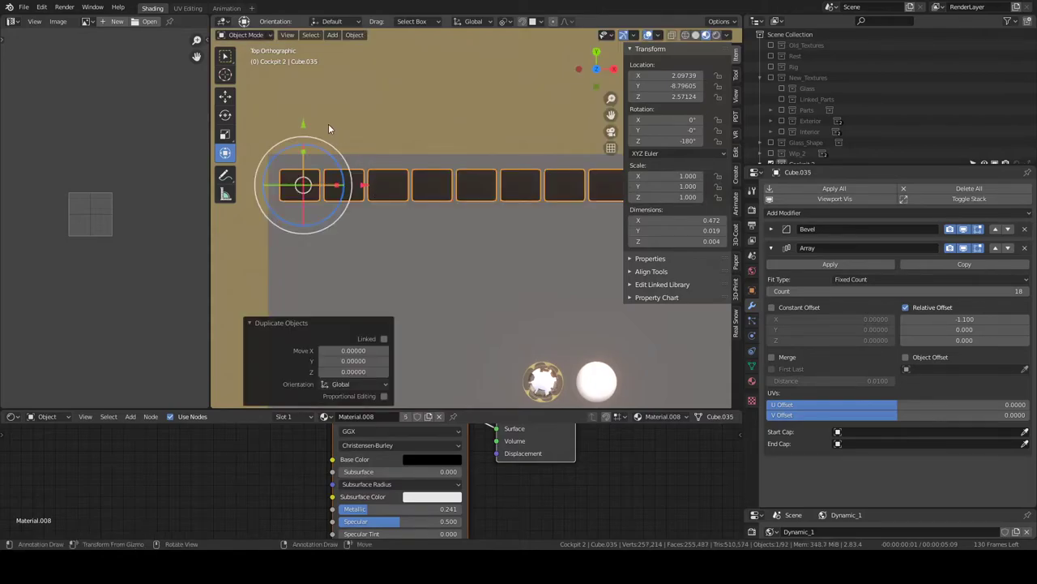
pyautogui.press('g')
pyautogui.click(305, 162)
# Step: Adjust the copied key's depth by scaling it along Y in Edit Mode
pyautogui.press('Tab')
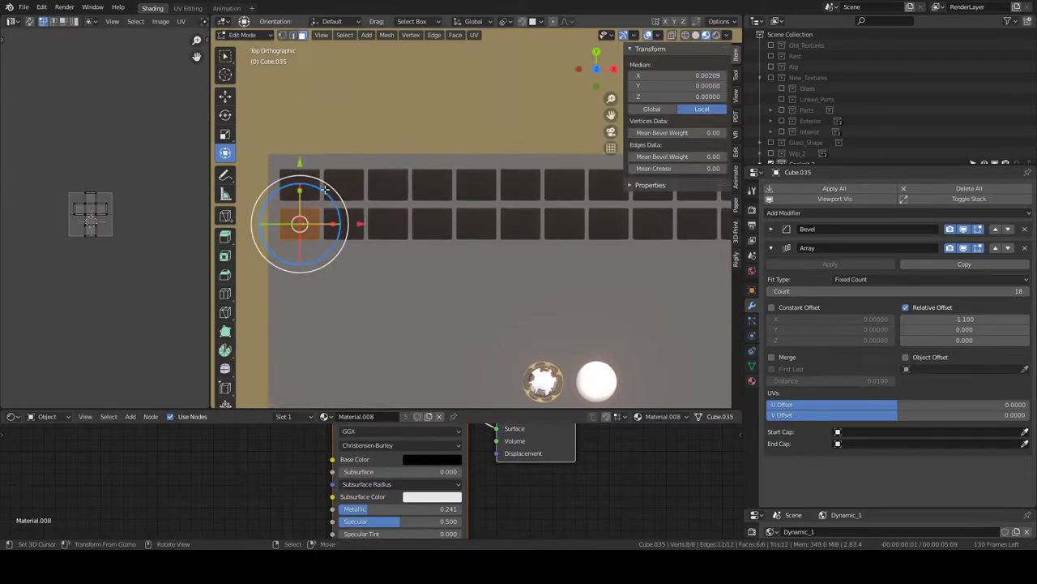
pyautogui.press('s')
pyautogui.press('y')
pyautogui.click(324, 300)
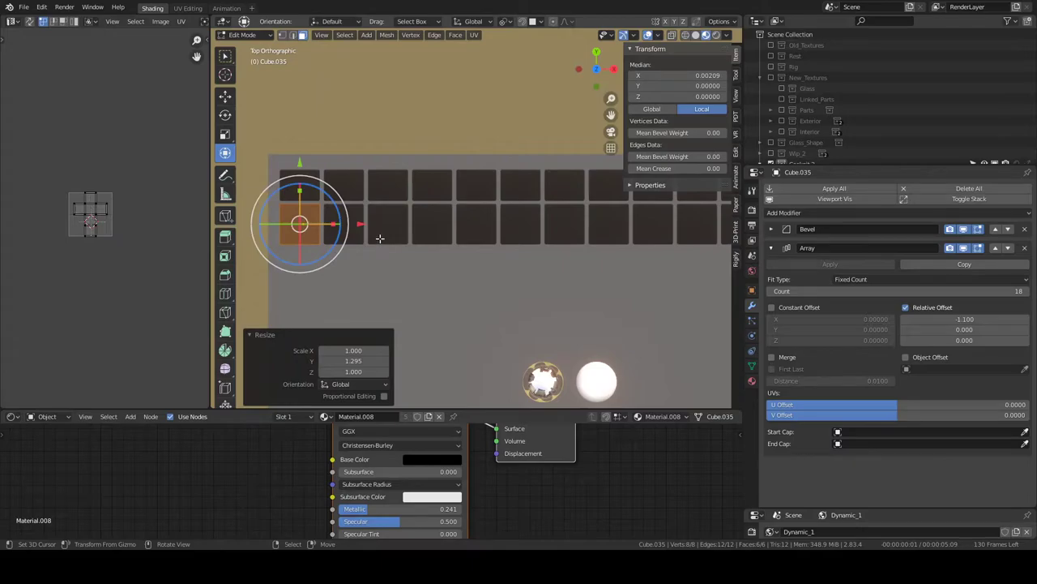
pyautogui.press('s')
pyautogui.press('y')
pyautogui.click(324, 245)
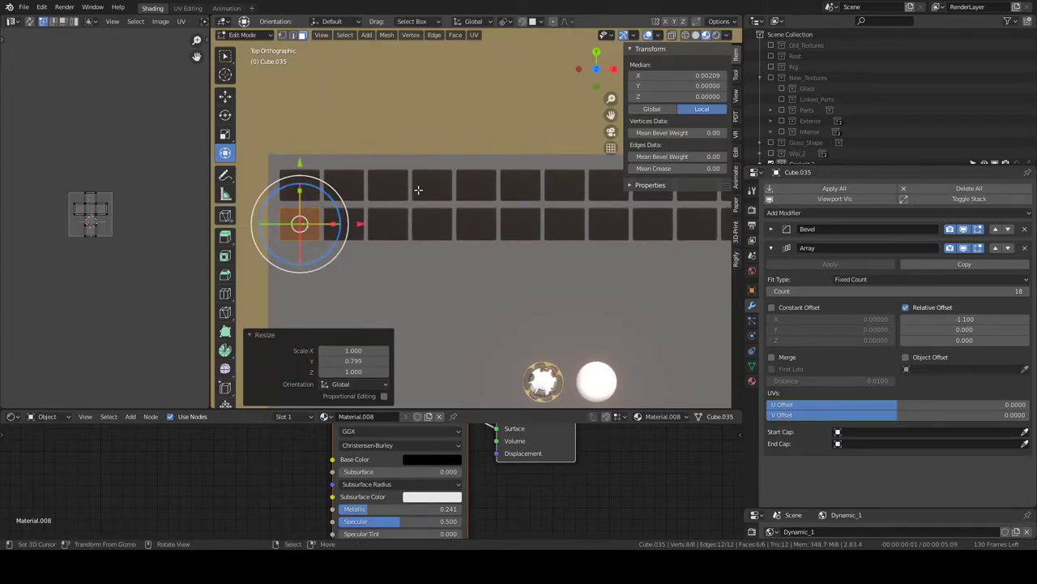
# Step: Narrow the copied key along X to 0.413 wide and return to Object Mode
pyautogui.press('s')
pyautogui.press('x')
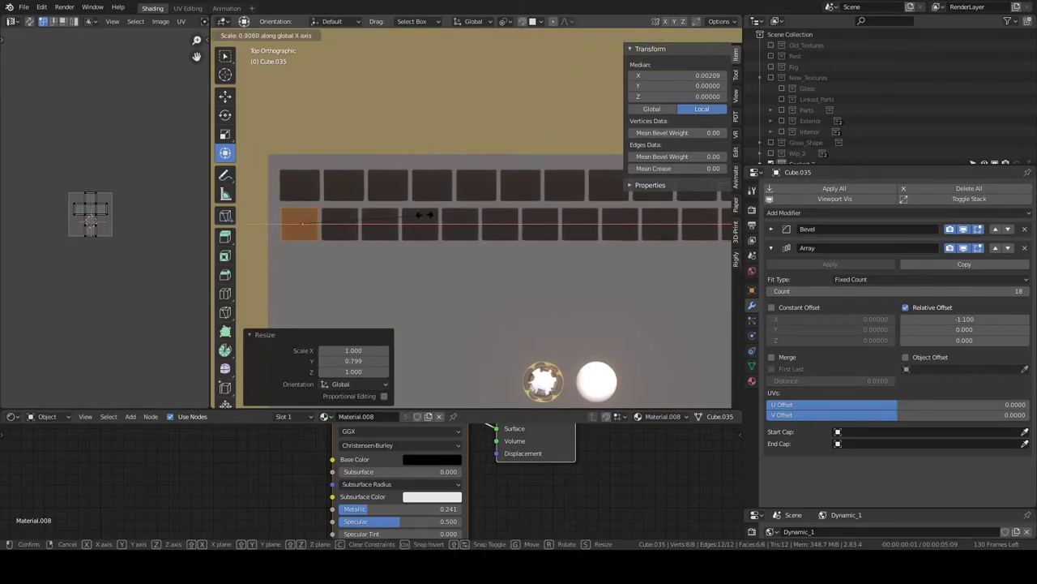
pyautogui.click(420, 215)
pyautogui.moveTo(360, 221); pyautogui.dragTo(360, 225)
pyautogui.press('Tab')
pyautogui.press('g')
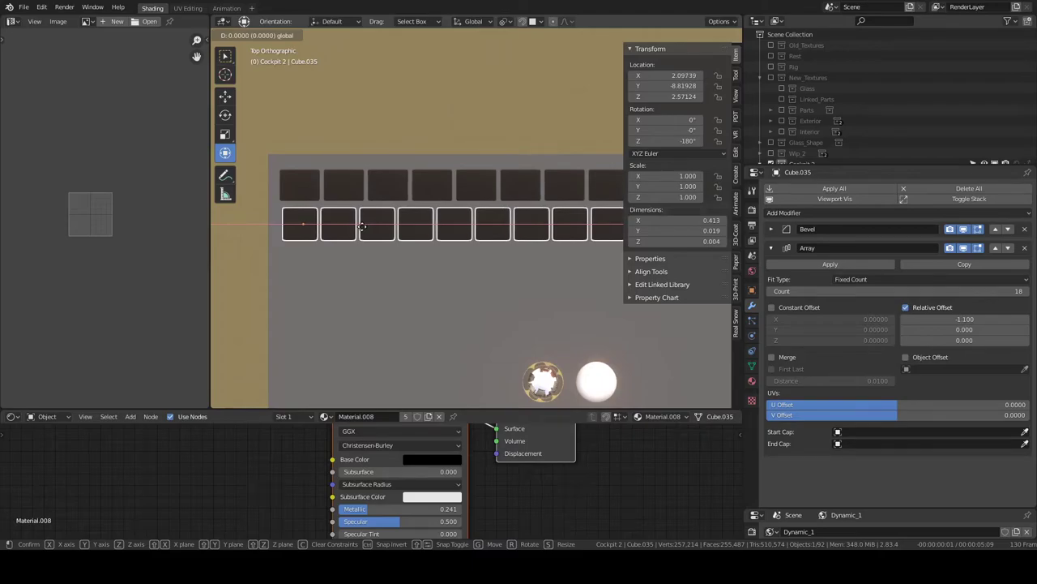
pyautogui.click(362, 227)
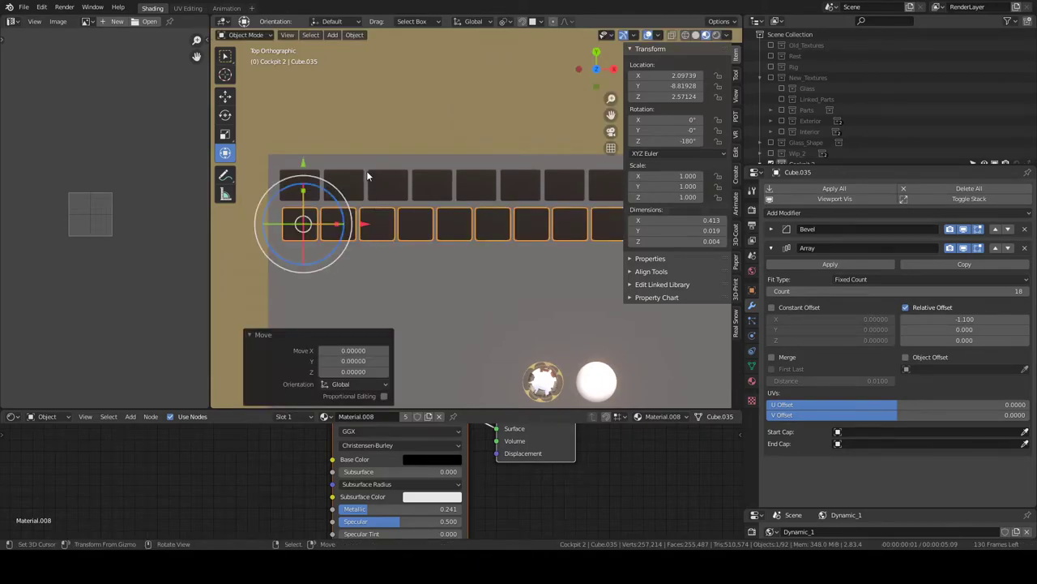
# Step: Cut the second row's Array Count from 18 to 15 keys
pyautogui.keyDown('ctrl'); pyautogui.moveTo(367, 173); pyautogui.dragTo(354, 203, button='middle'); pyautogui.keyUp('ctrl')
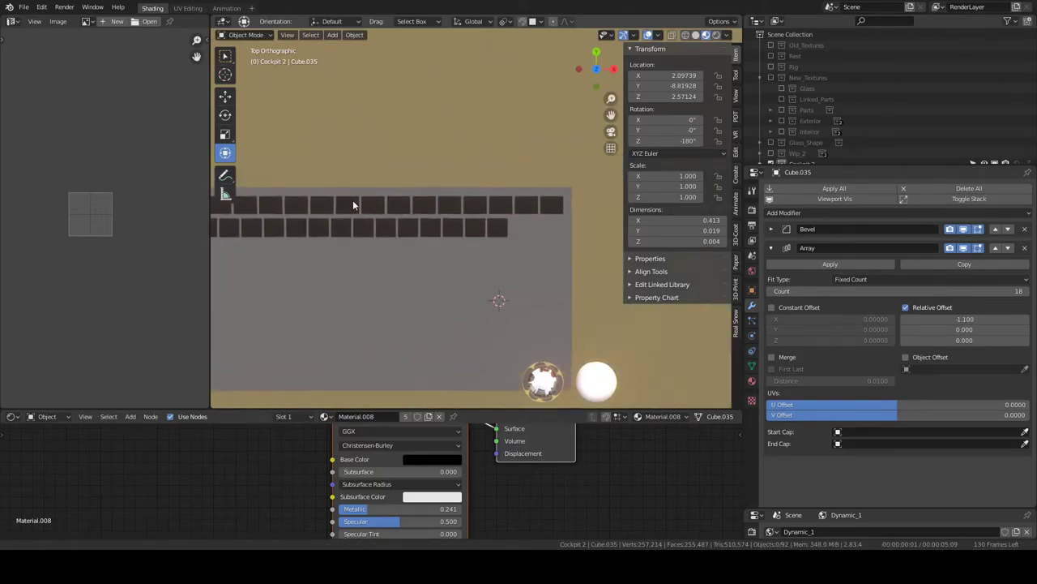
pyautogui.scroll(1, 477, 219)
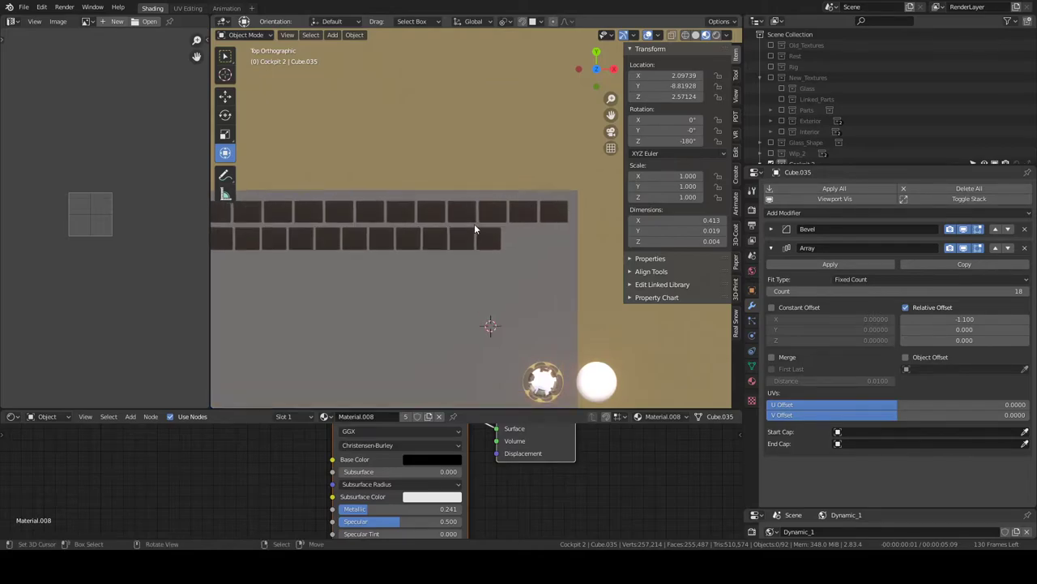
pyautogui.scroll(1, 484, 229)
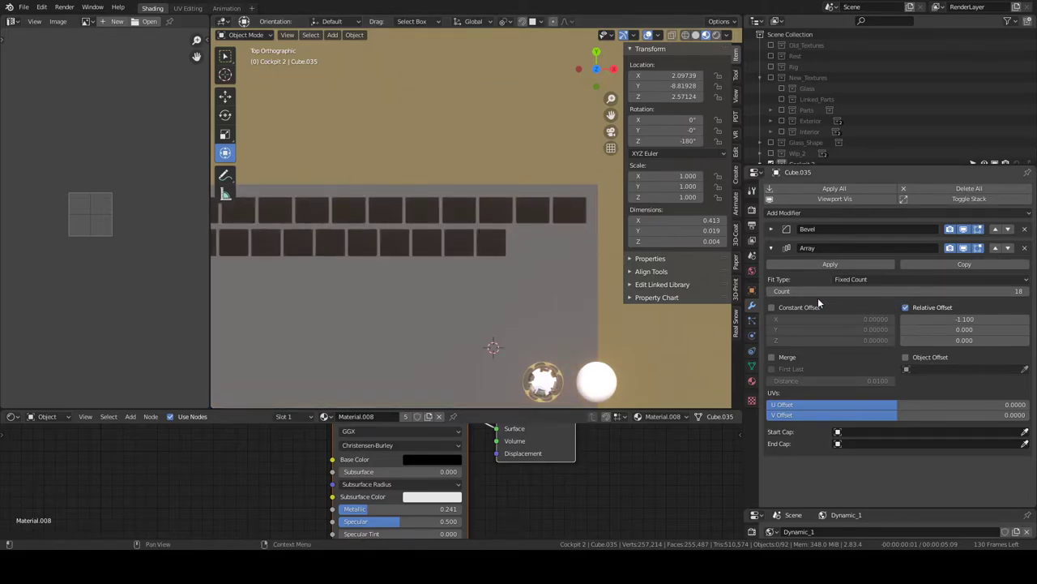
pyautogui.click(772, 293)
pyautogui.click(772, 293)
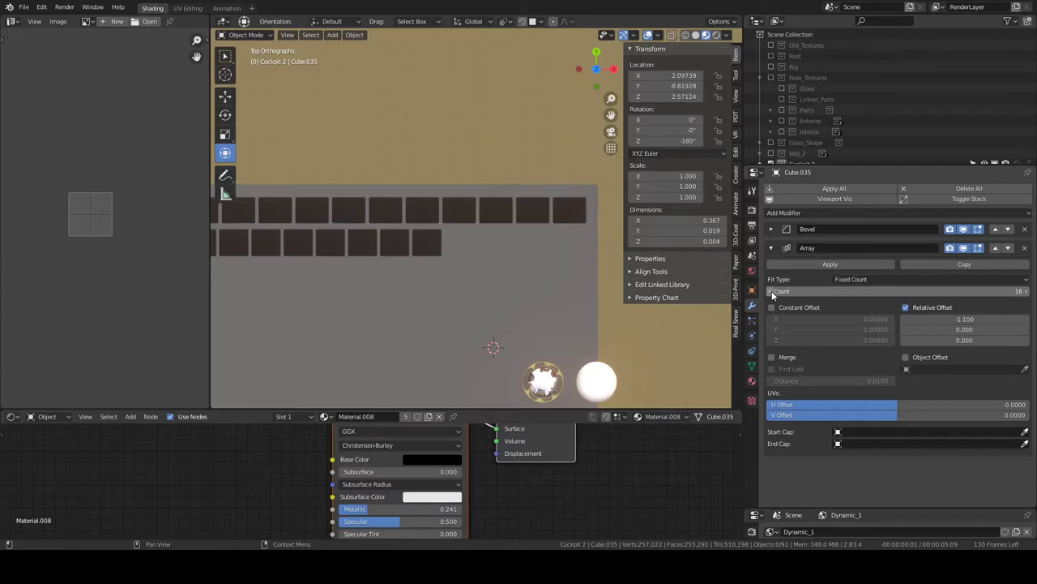
pyautogui.scroll(-3, 306, 242)
pyautogui.keyDown('shift'); pyautogui.moveTo(315, 256); pyautogui.dragTo(413, 251, button='middle'); pyautogui.keyUp('shift')
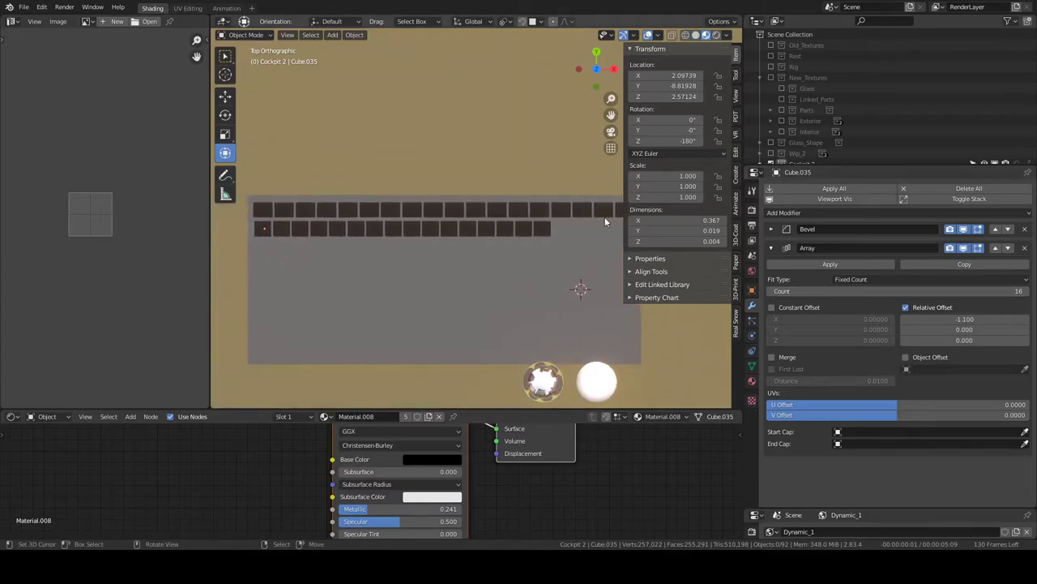
pyautogui.click(771, 292)
pyautogui.click(397, 228)
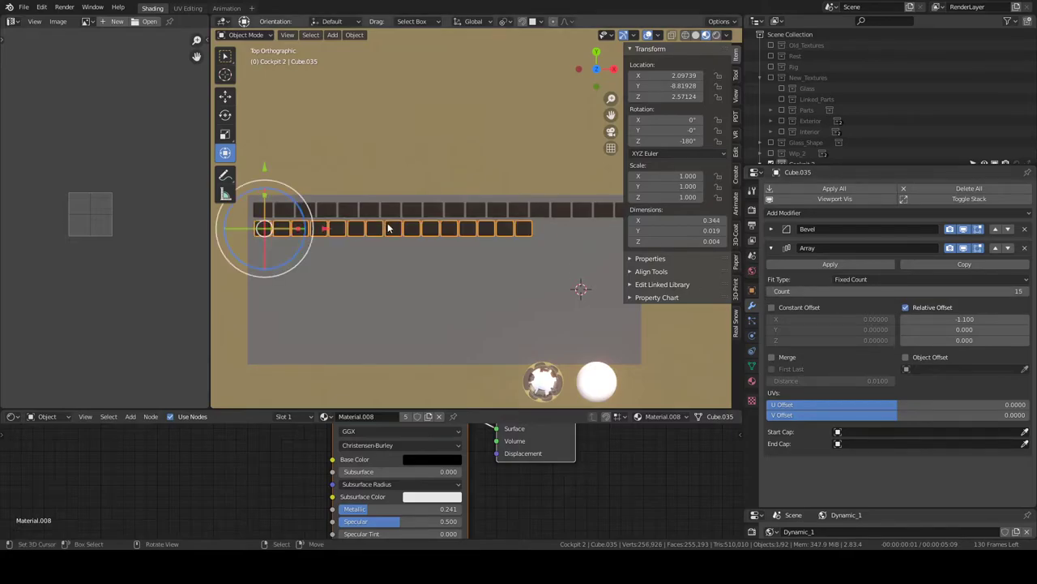
pyautogui.keyDown('shift'); pyautogui.moveTo(359, 251); pyautogui.dragTo(338, 255, button='middle'); pyautogui.keyUp('shift')
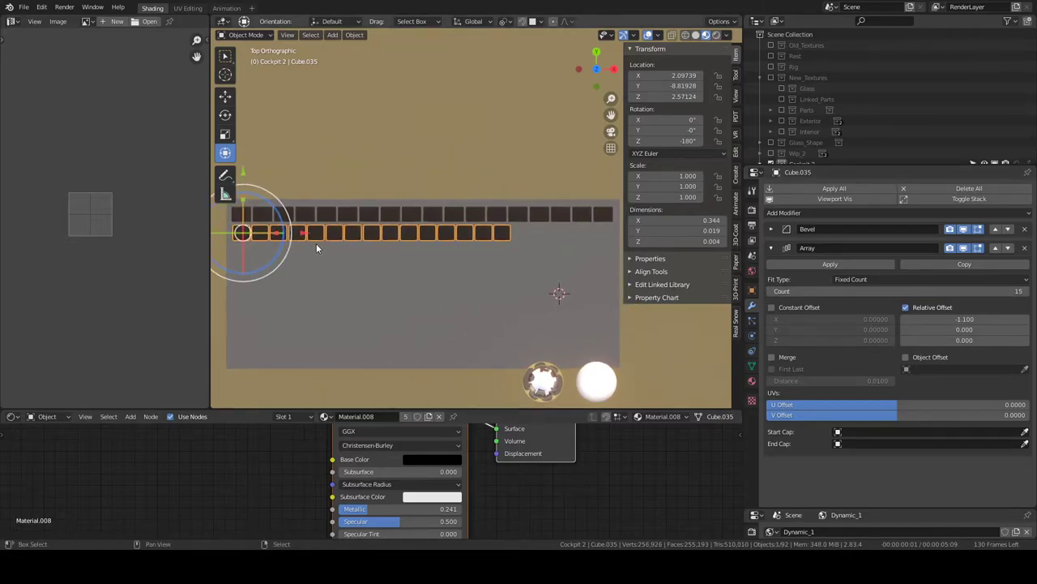
# Step: Duplicate the second row as Cube.036 and delete its Array modifier, leaving one key
pyautogui.hotkey('shift', 'd')
pyautogui.rightClick(312, 244)
pyautogui.moveTo(310, 235); pyautogui.dragTo(589, 234)
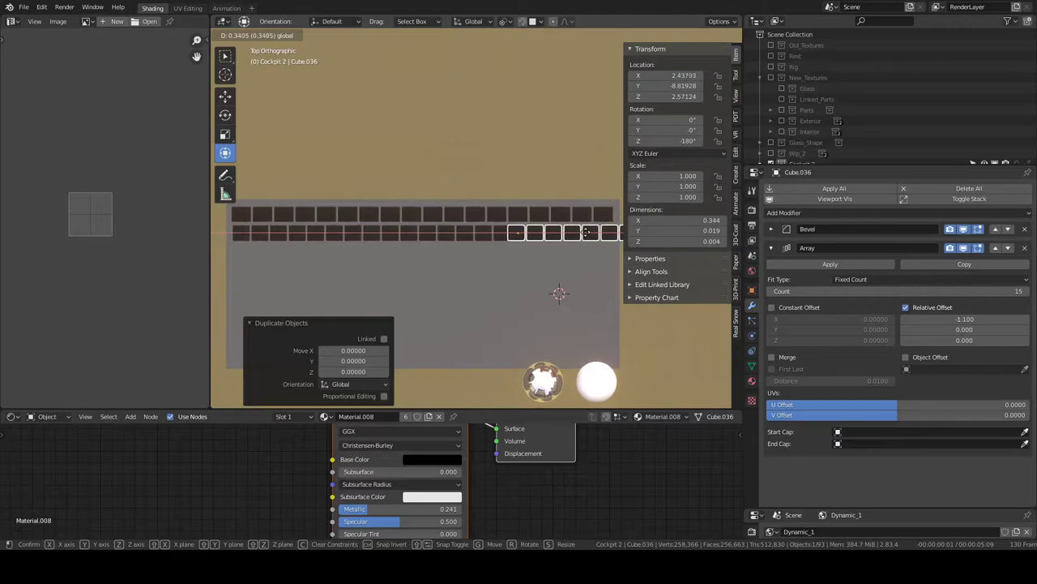
pyautogui.keyDown('shift'); pyautogui.moveTo(590, 235); pyautogui.dragTo(468, 236, button='middle'); pyautogui.keyUp('shift')
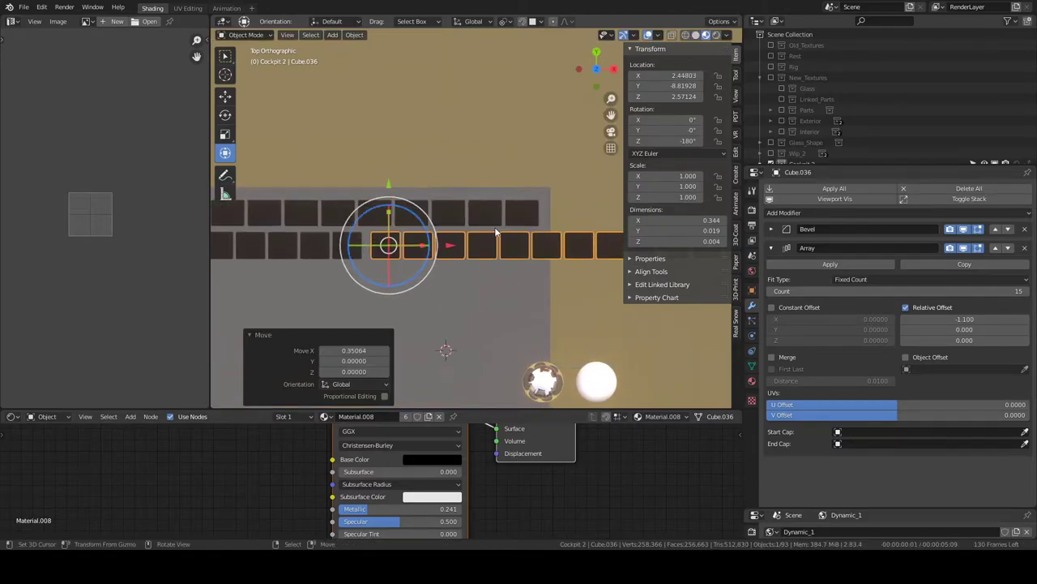
pyautogui.scroll(5, 469, 237)
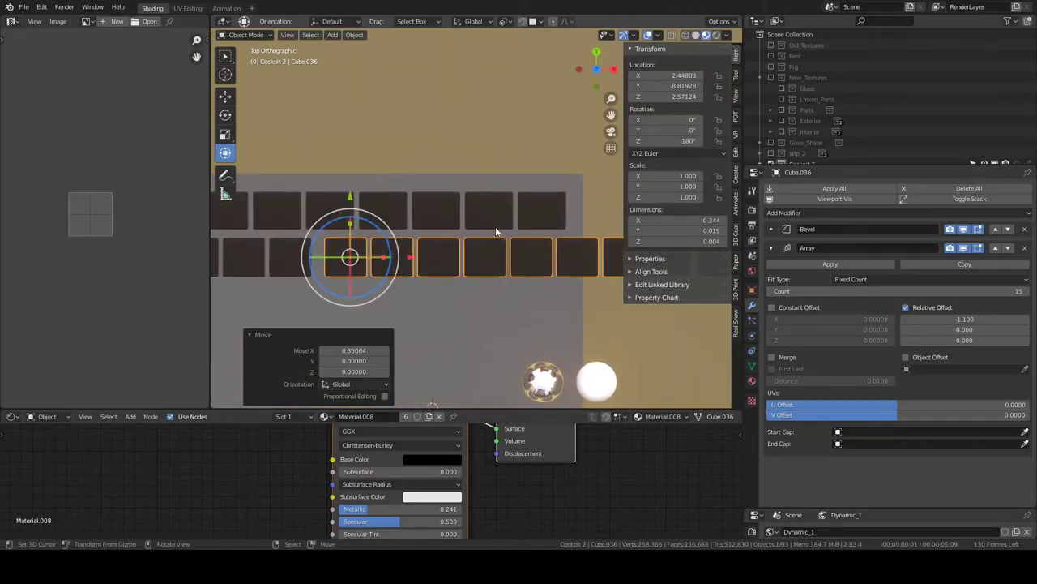
pyautogui.click(1025, 250)
# Step: Stretch the single key along X by moving a side face in Edit Mode
pyautogui.press('Tab')
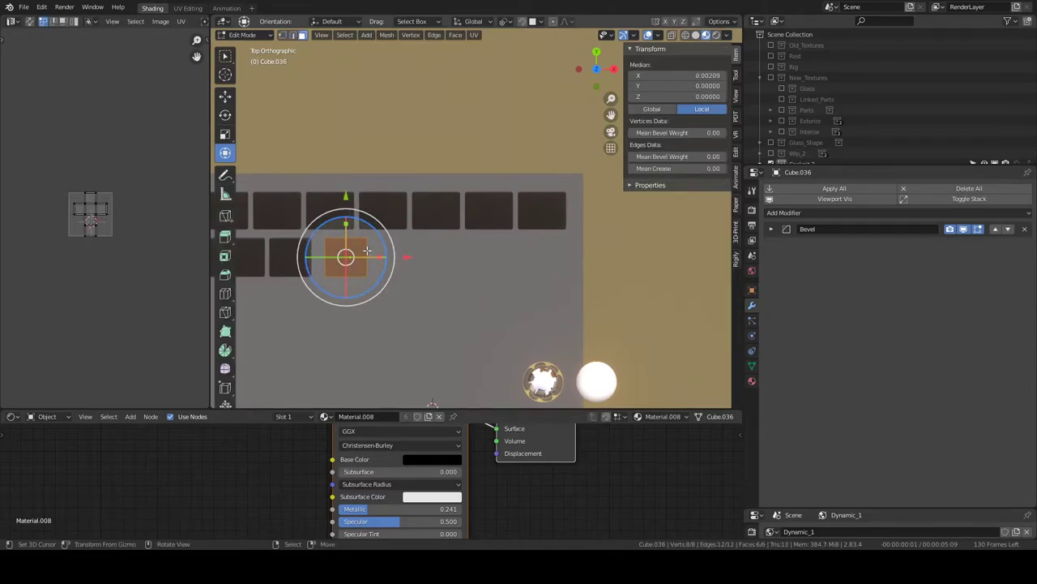
pyautogui.moveTo(383, 252); pyautogui.dragTo(348, 83, button='middle')
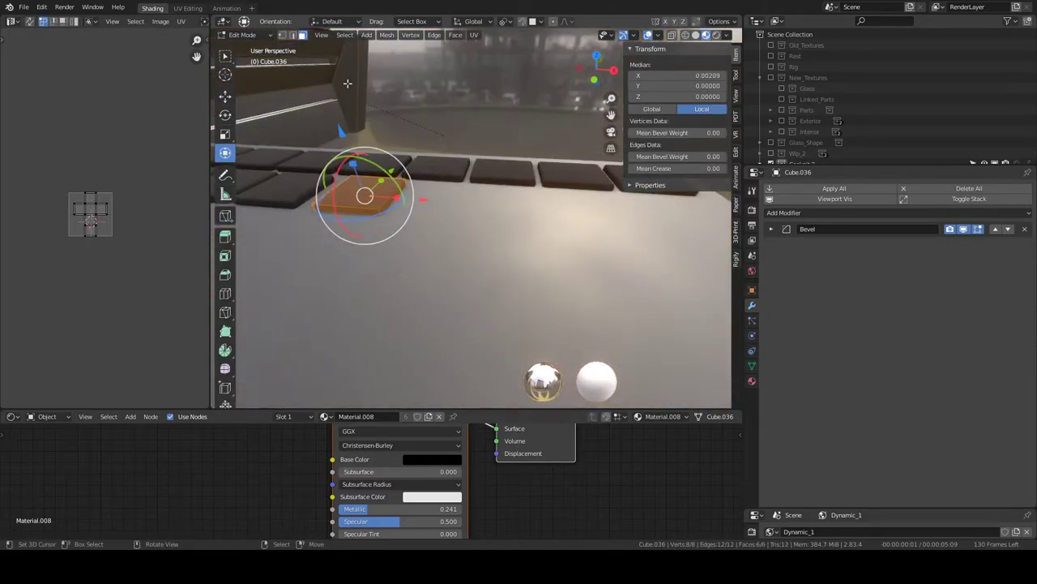
pyautogui.click(392, 206)
pyautogui.moveTo(391, 205); pyautogui.dragTo(527, 222, button='middle')
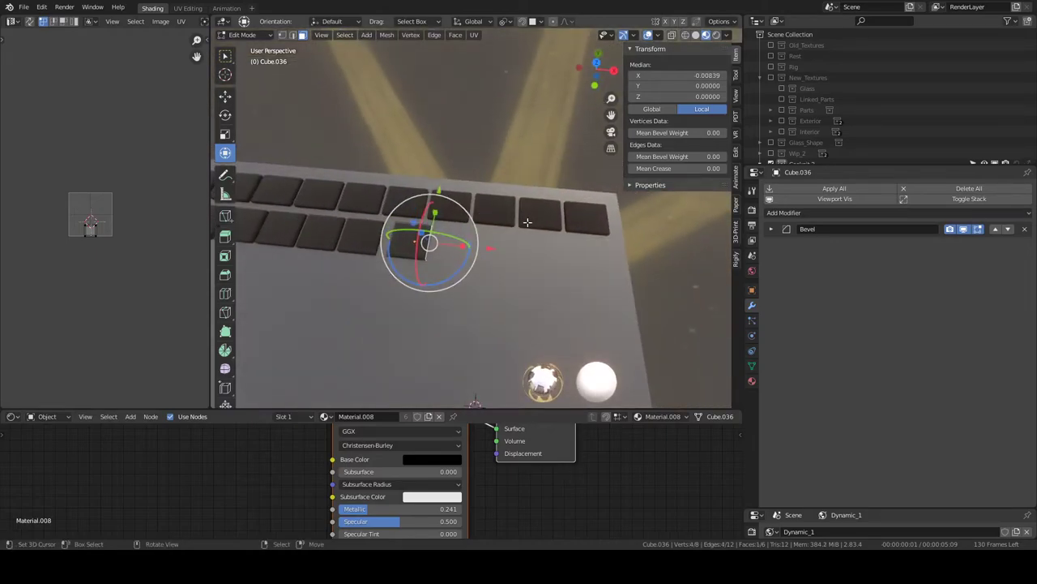
pyautogui.moveTo(492, 248)
pyautogui.mouseDown()
pyautogui.moveTo(522, 255)
pyautogui.moveTo(492, 232)
pyautogui.mouseUp()
pyautogui.press('Tab')
# Step: Position the standalone key along X in the empty space after the second row
pyautogui.moveTo(493, 233)
pyautogui.mouseDown(button='middle')
pyautogui.moveTo(454, 263)
pyautogui.moveTo(516, 218)
pyautogui.mouseUp(button='middle')
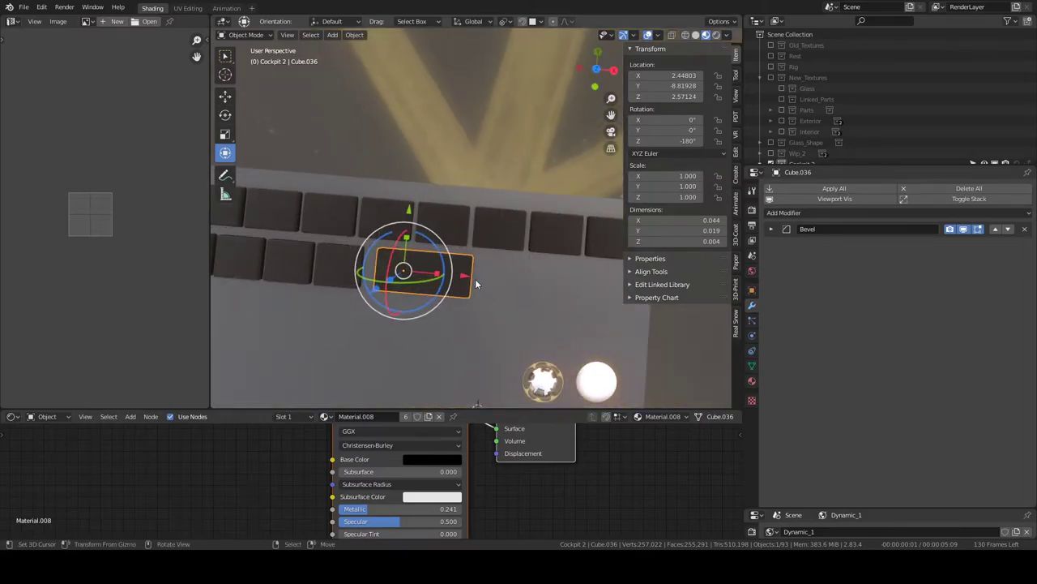
pyautogui.moveTo(475, 278); pyautogui.dragTo(468, 279)
pyautogui.moveTo(469, 279)
pyautogui.mouseDown(button='middle')
pyautogui.moveTo(430, 237)
pyautogui.moveTo(487, 232)
pyautogui.moveTo(437, 233)
pyautogui.moveTo(445, 246)
pyautogui.moveTo(494, 259)
pyautogui.moveTo(477, 210)
pyautogui.moveTo(527, 220)
pyautogui.mouseUp(button='middle')
pyautogui.click(487, 236)
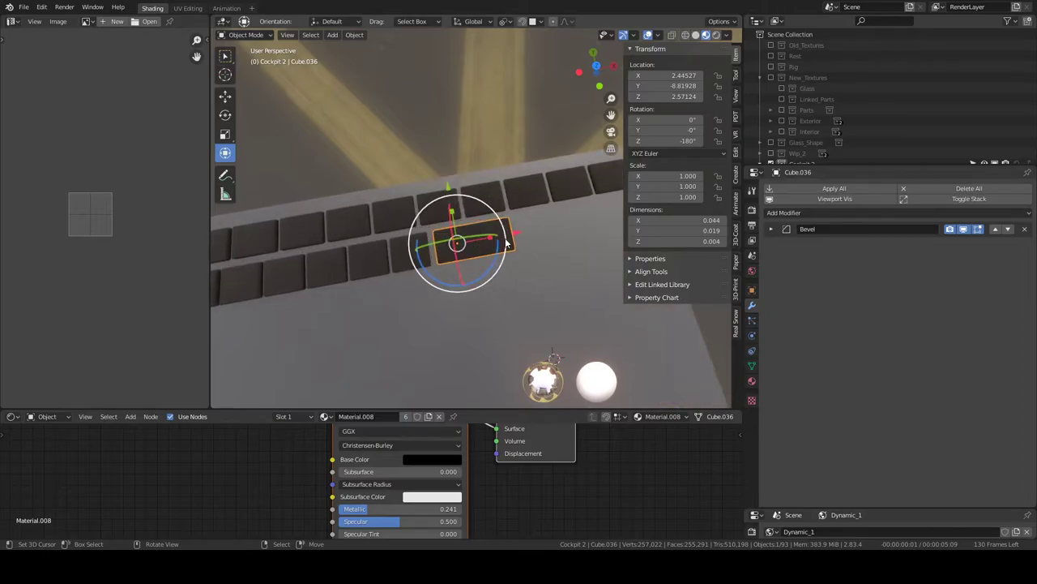
pyautogui.moveTo(514, 238); pyautogui.dragTo(511, 240)
pyautogui.moveTo(511, 239)
pyautogui.mouseDown(button='middle')
pyautogui.moveTo(389, 242)
pyautogui.moveTo(497, 210)
pyautogui.moveTo(463, 233)
pyautogui.moveTo(515, 223)
pyautogui.moveTo(460, 245)
pyautogui.mouseUp(button='middle')
pyautogui.press('g')
pyautogui.press('x')
pyautogui.click(515, 223)
pyautogui.click(468, 227)
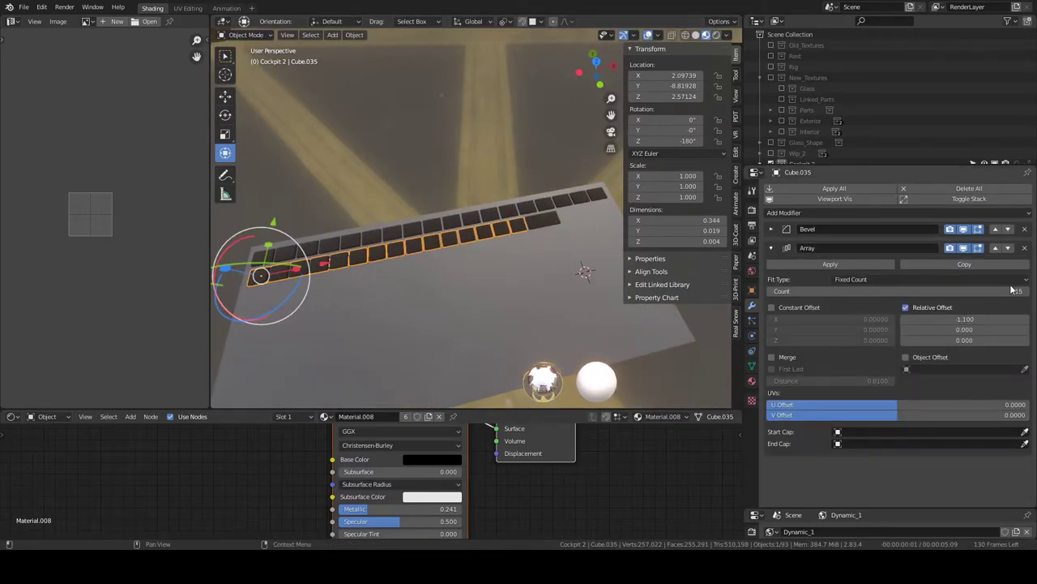
# Step: Lower the second row's Array Count to 14 and nudge the single key along X
pyautogui.click(768, 290)
pyautogui.scroll(2, 542, 247)
pyautogui.scroll(2, 531, 237)
pyautogui.click(531, 238)
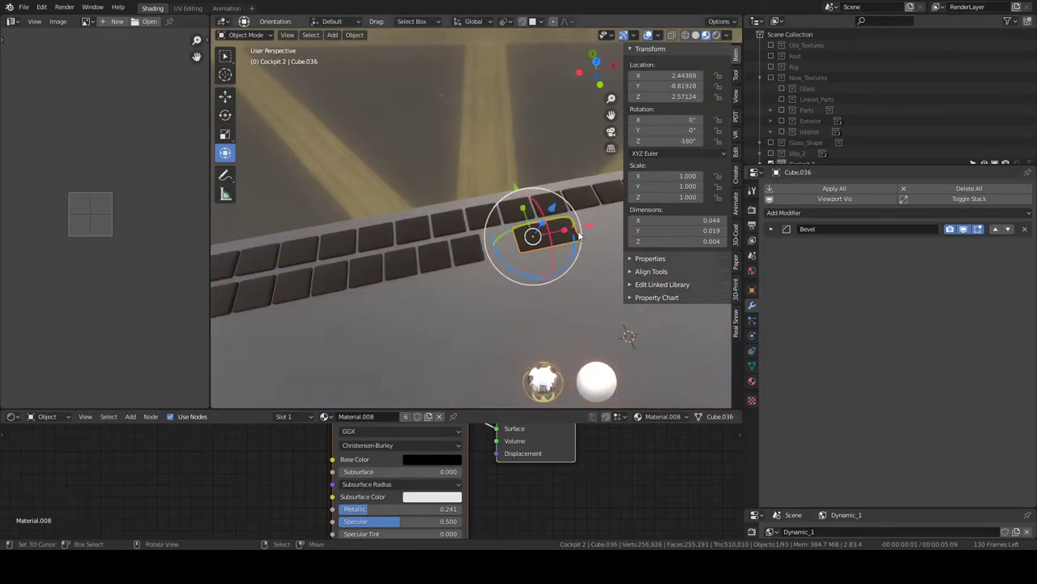
pyautogui.moveTo(578, 230); pyautogui.dragTo(559, 236)
pyautogui.moveTo(560, 236); pyautogui.dragTo(541, 249, button='middle')
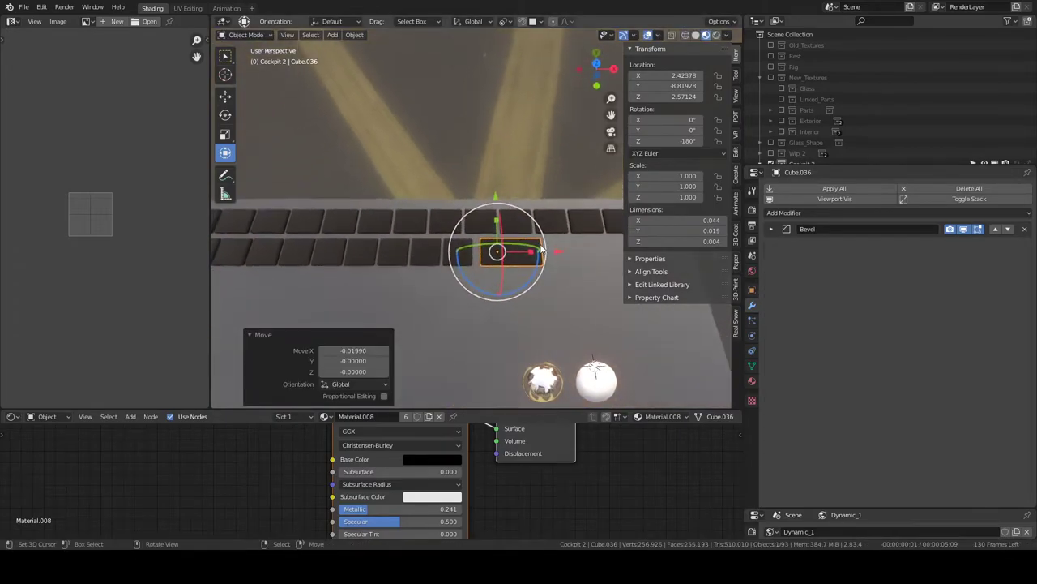
pyautogui.moveTo(536, 254); pyautogui.dragTo(535, 259)
pyautogui.scroll(-6, 453, 257)
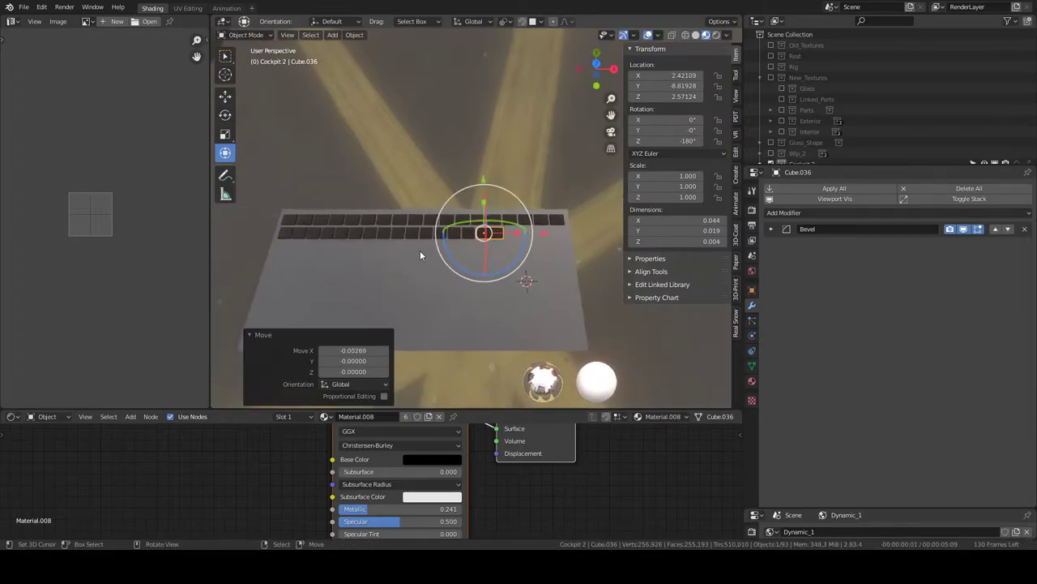
pyautogui.click(433, 233)
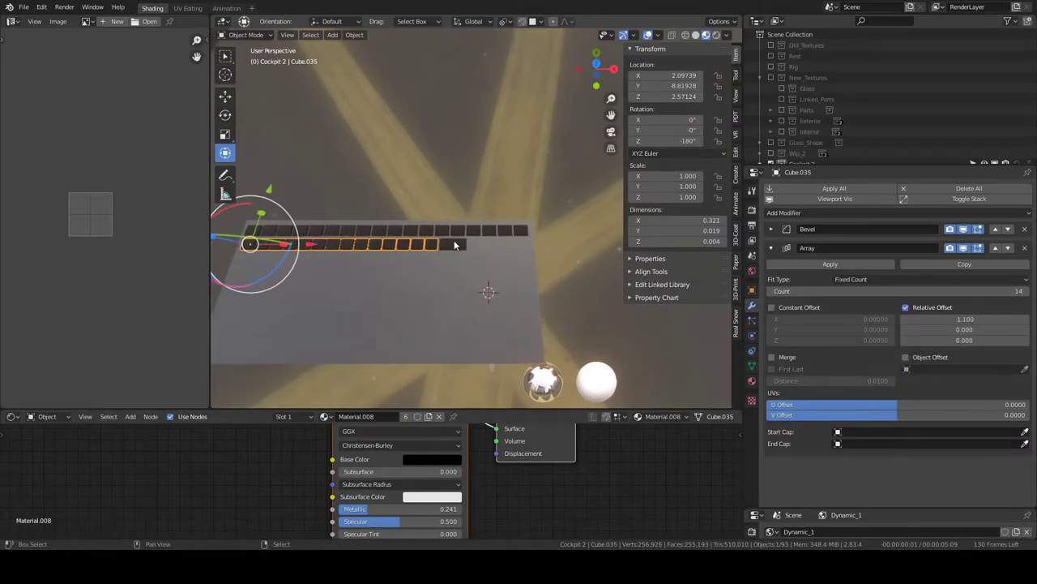
# Step: Duplicate the 14-key row and slide the copy along X past the original
pyautogui.hotkey('shift', 'd')
pyautogui.press('Escape')
pyautogui.moveTo(324, 238); pyautogui.dragTo(523, 236)
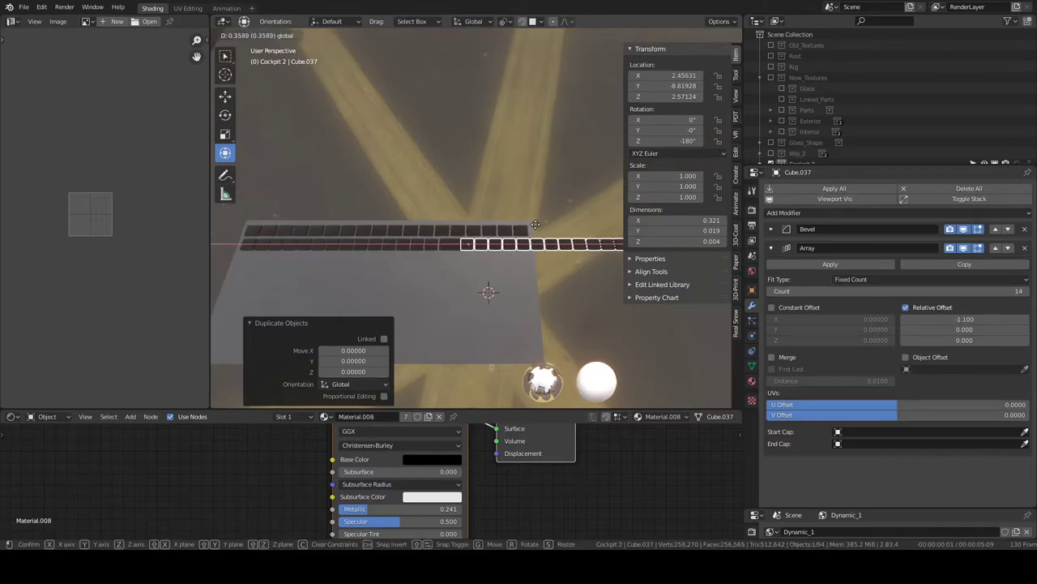
pyautogui.scroll(3, 477, 256)
pyautogui.moveTo(478, 255); pyautogui.dragTo(509, 209, button='middle')
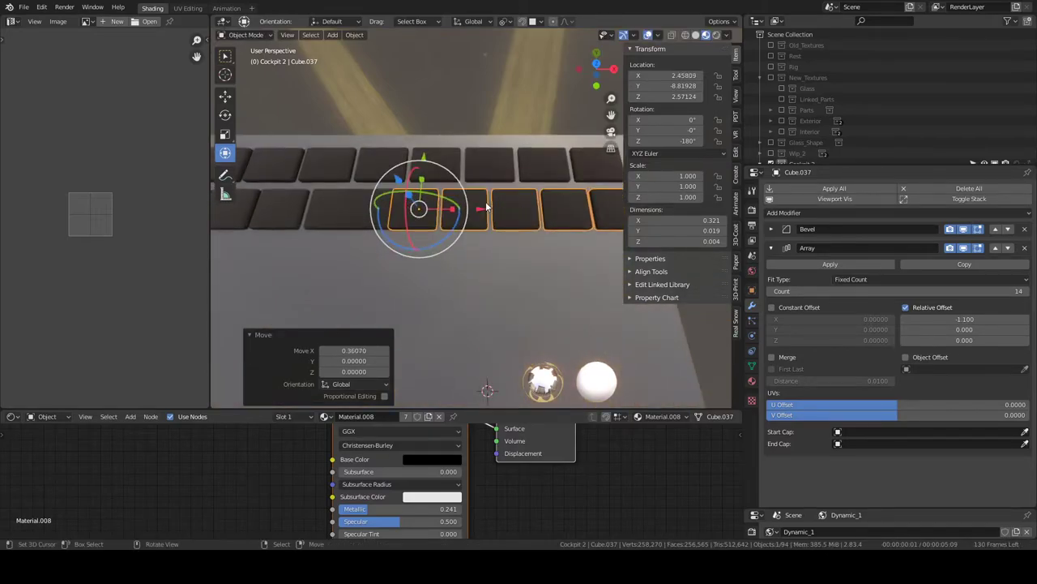
pyautogui.moveTo(486, 208); pyautogui.dragTo(508, 209)
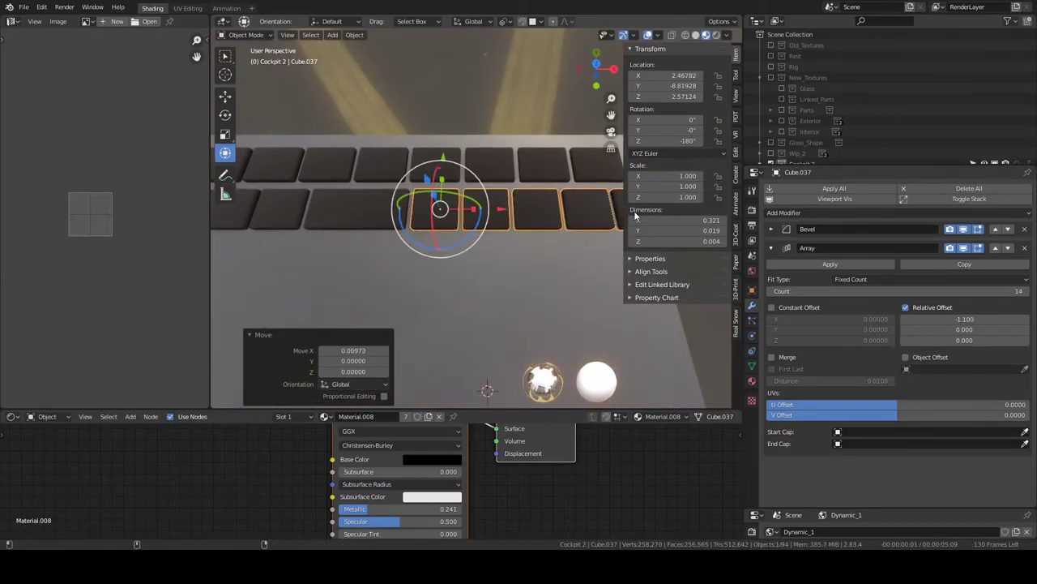
pyautogui.moveTo(583, 203); pyautogui.dragTo(551, 184, button='middle')
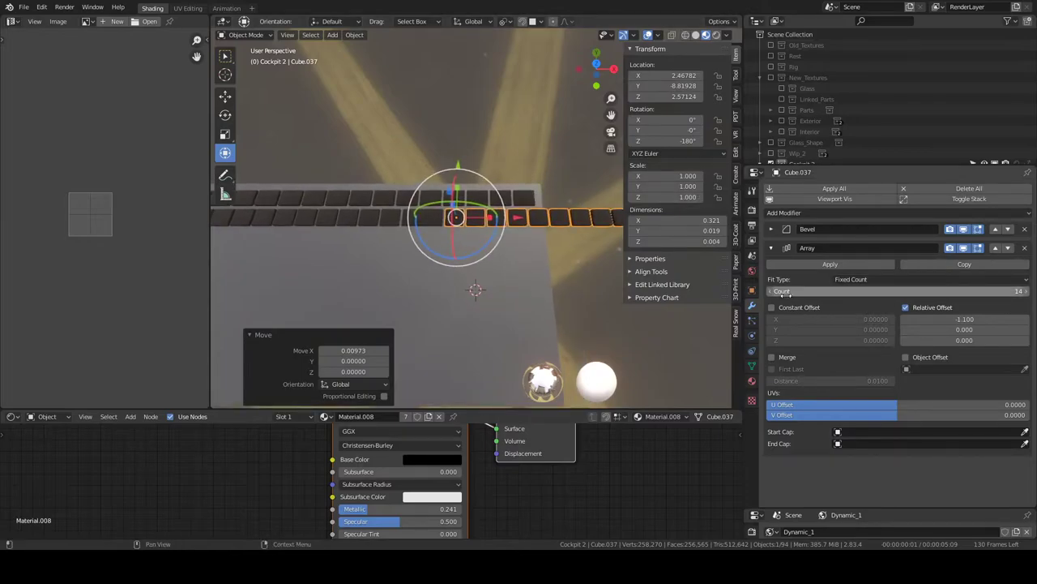
# Step: Set the duplicate row's Array Count to 4 keys
pyautogui.moveTo(773, 295); pyautogui.dragTo(1032, 295)
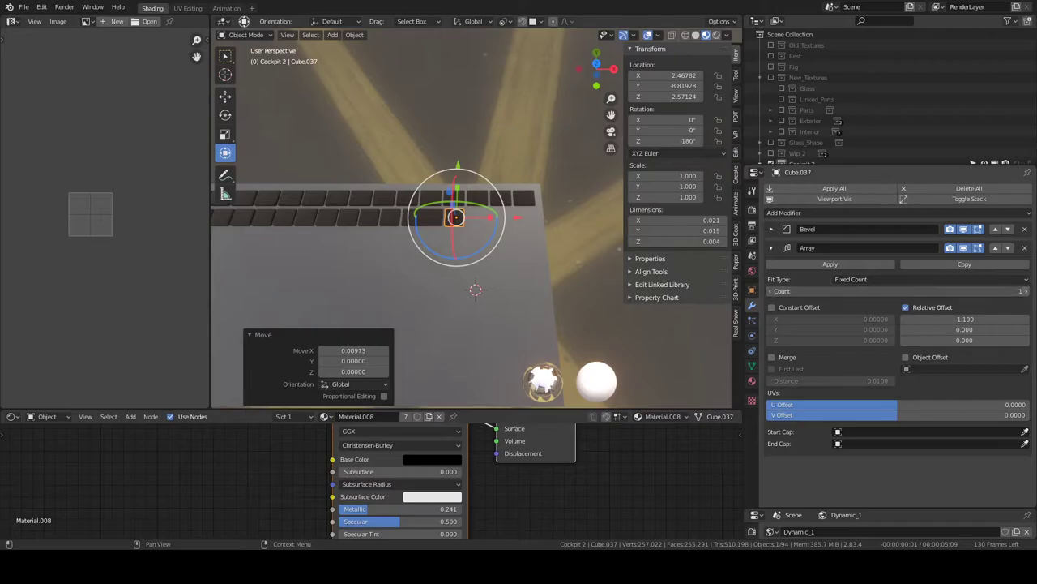
pyautogui.click(1020, 291)
pyautogui.click(1019, 291)
pyautogui.click(1020, 291)
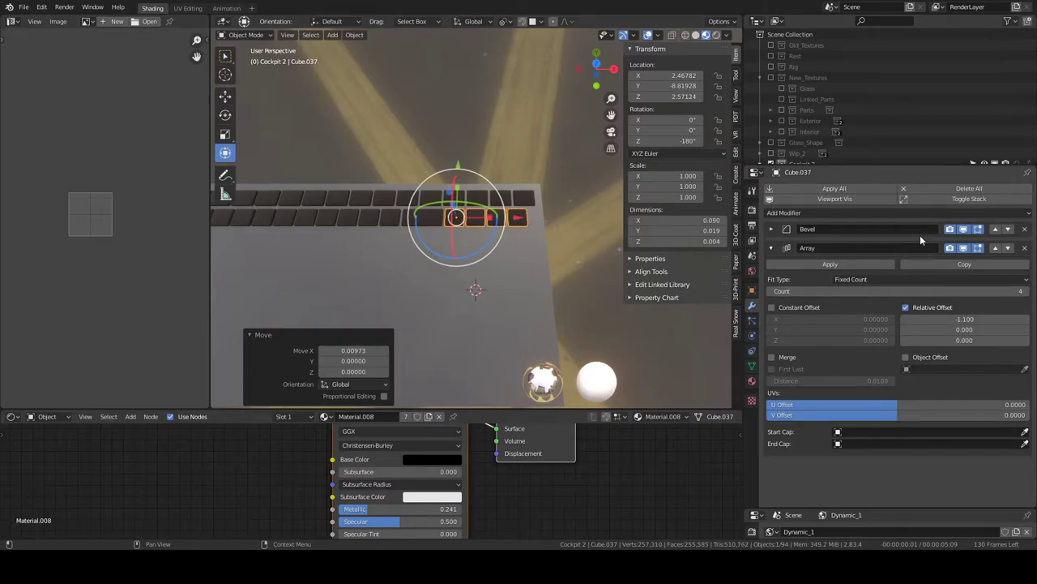
pyautogui.moveTo(519, 243); pyautogui.dragTo(478, 227, button='middle')
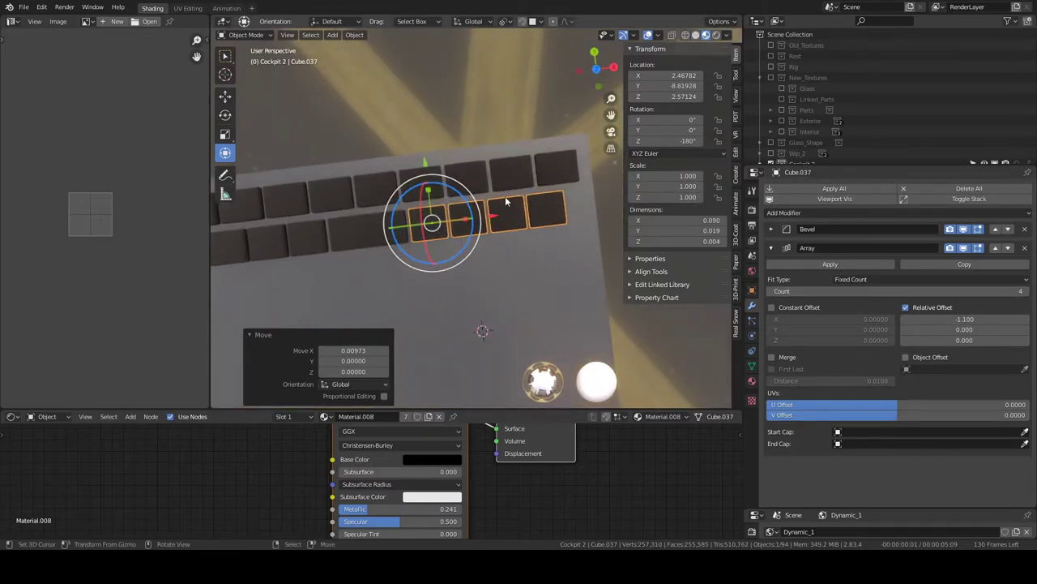
pyautogui.press('Tab')
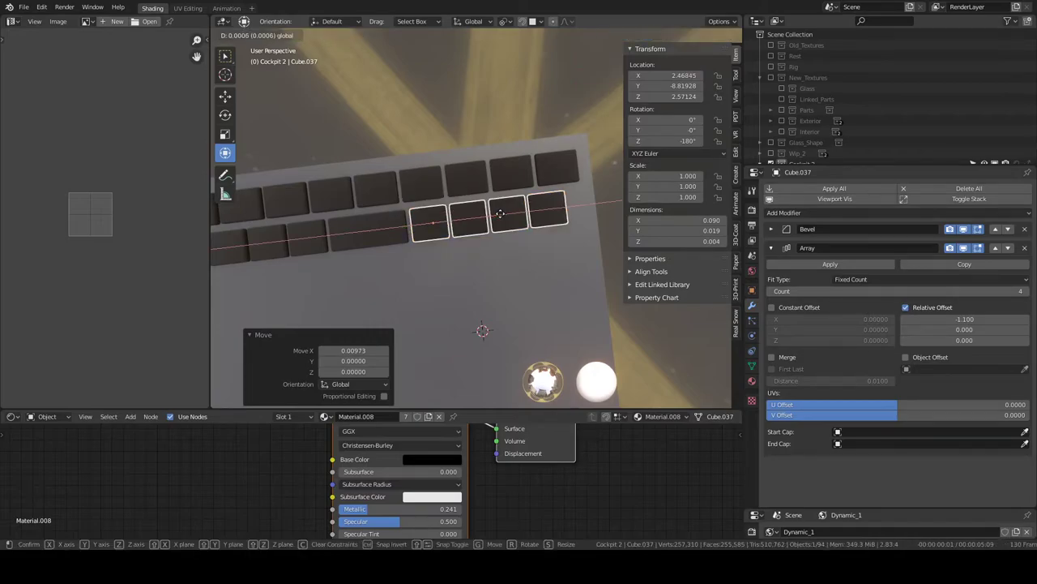
pyautogui.press('Tab')
# Step: Widen the four keys along X and shift them along X
pyautogui.press('s')
pyautogui.press('x')
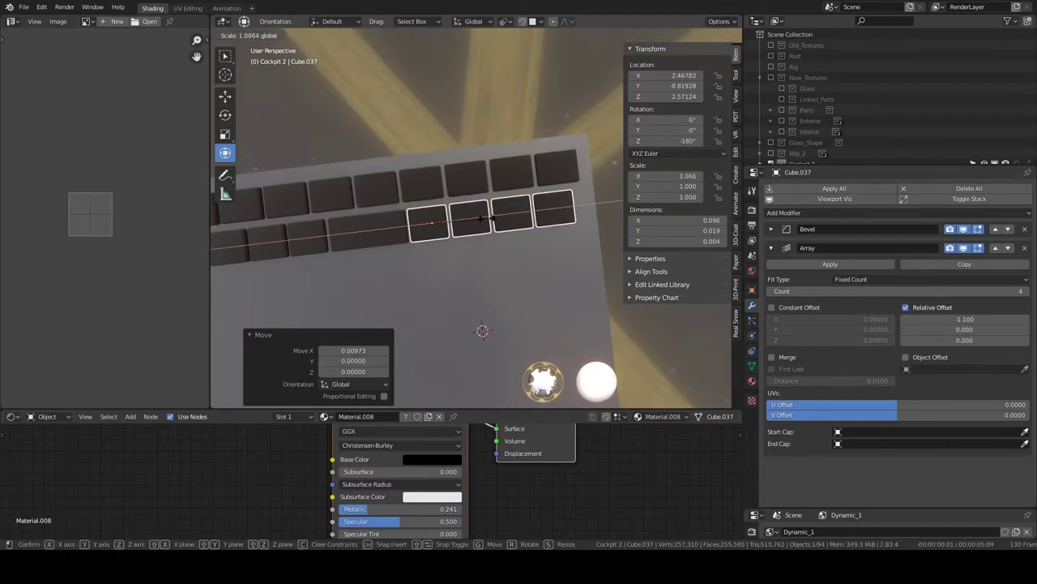
pyautogui.click(507, 223)
pyautogui.moveTo(508, 223)
pyautogui.mouseDown(button='middle')
pyautogui.moveTo(464, 219)
pyautogui.moveTo(494, 213)
pyautogui.moveTo(475, 199)
pyautogui.moveTo(523, 201)
pyautogui.moveTo(517, 228)
pyautogui.moveTo(509, 224)
pyautogui.mouseUp(button='middle')
pyautogui.press('g')
pyautogui.press('x')
pyautogui.click(524, 201)
# Step: Rescale the four-key row to 1.111 on X
pyautogui.click(551, 211)
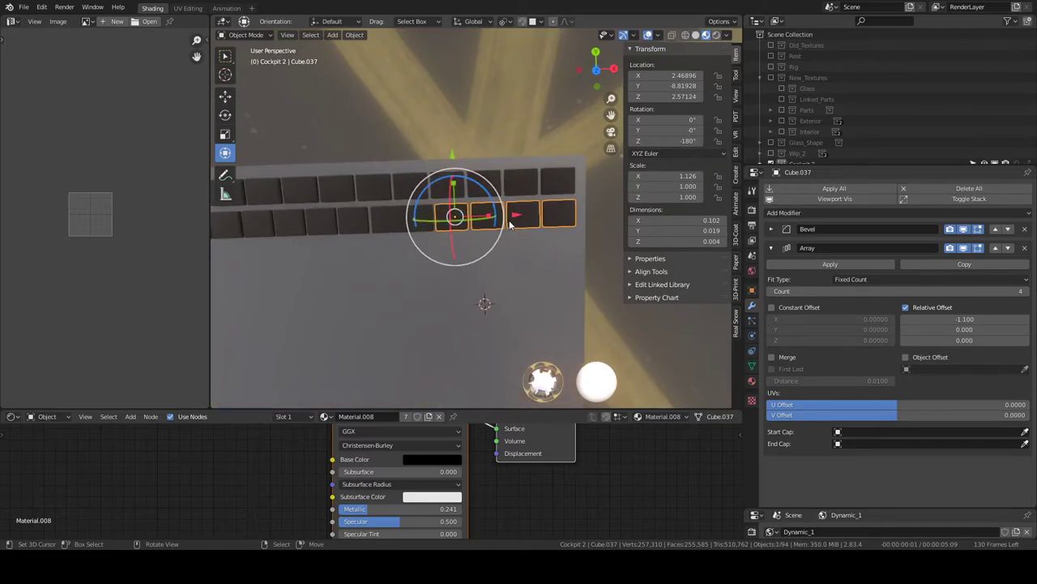
pyautogui.press('s')
pyautogui.press('x')
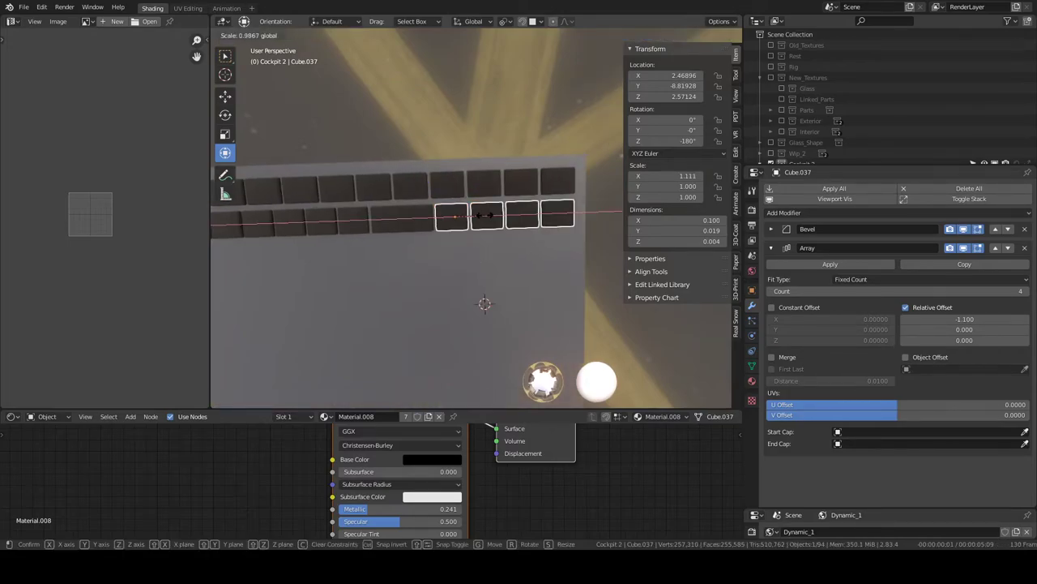
pyautogui.click(483, 215)
pyautogui.moveTo(483, 215)
pyautogui.mouseDown(button='middle')
pyautogui.moveTo(446, 237)
pyautogui.moveTo(494, 201)
pyautogui.mouseUp(button='middle')
pyautogui.scroll(3, 504, 235)
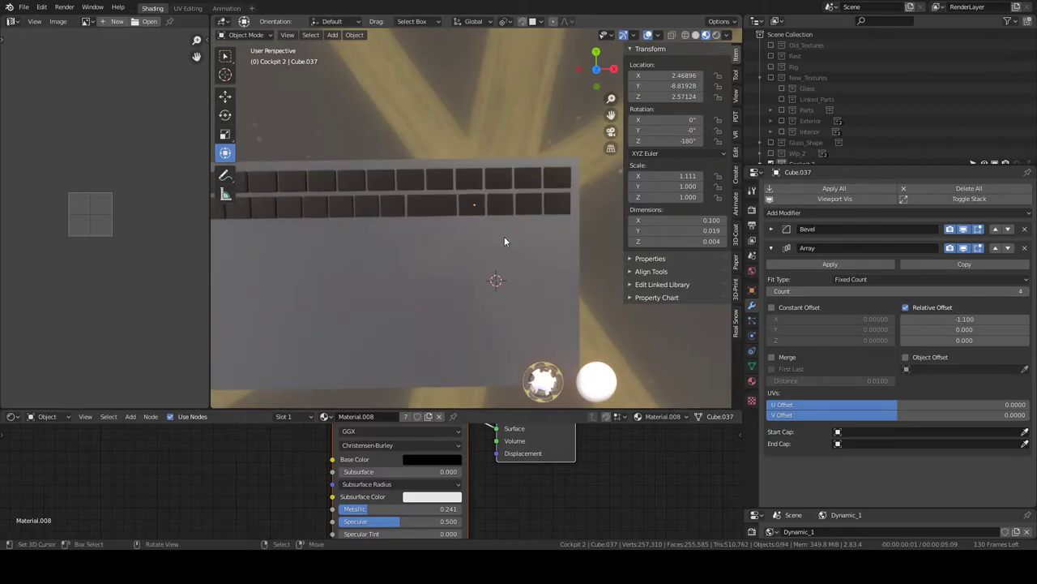
pyautogui.moveTo(504, 235)
pyautogui.mouseDown(button='middle')
pyautogui.moveTo(429, 233)
pyautogui.moveTo(456, 255)
pyautogui.moveTo(478, 240)
pyautogui.mouseUp(button='middle')
pyautogui.scroll(2, 479, 240)
# Step: Duplicate the single key as Cube.038 and move it below the rows in top view
pyautogui.hotkey('shift', 'd')
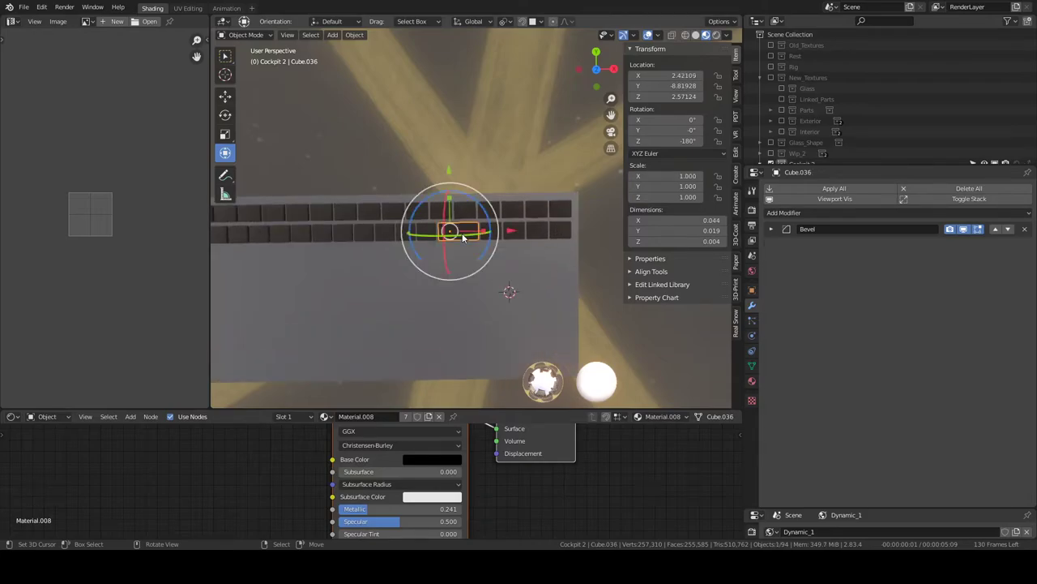
pyautogui.rightClick(493, 215)
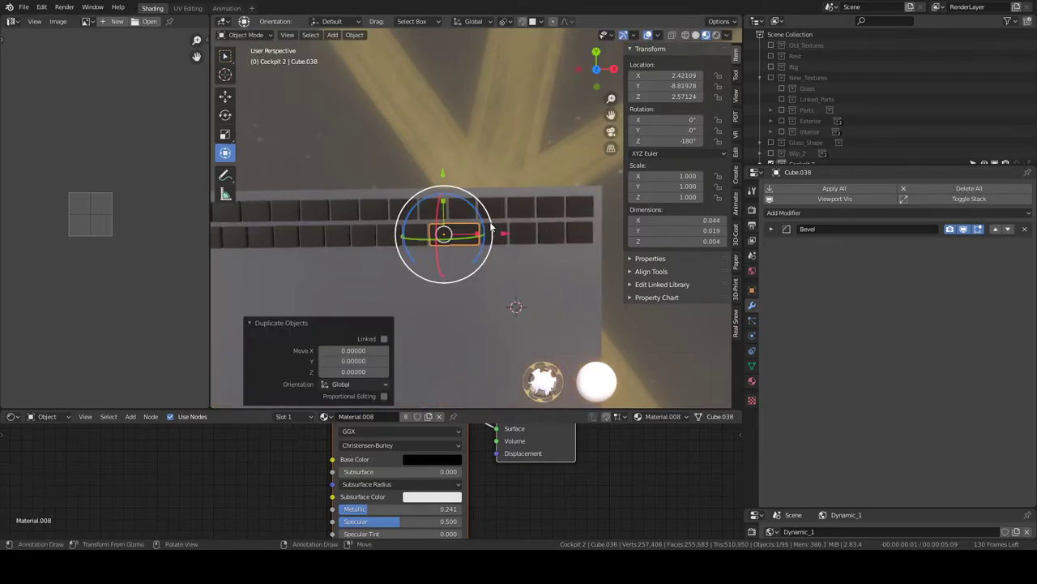
pyautogui.scroll(2, 453, 184)
pyautogui.moveTo(428, 185); pyautogui.dragTo(421, 245)
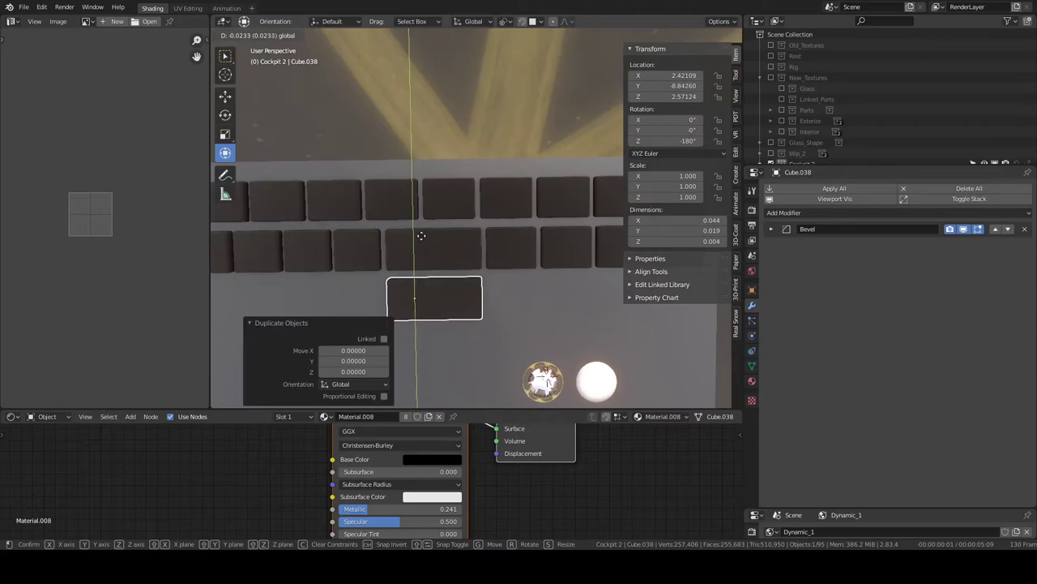
pyautogui.press('KP_7')
pyautogui.scroll(1, 425, 247)
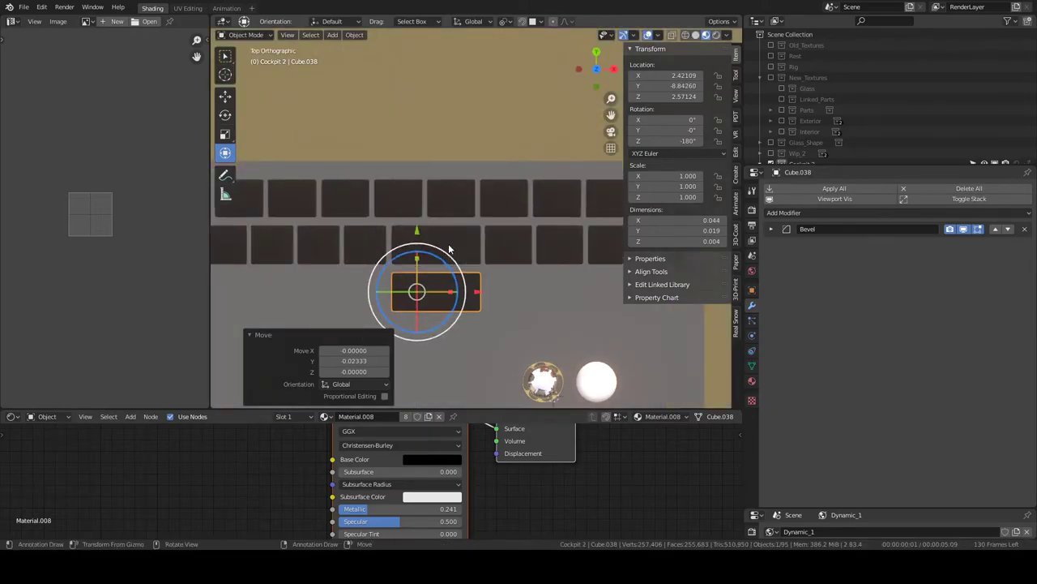
pyautogui.scroll(2, 431, 219)
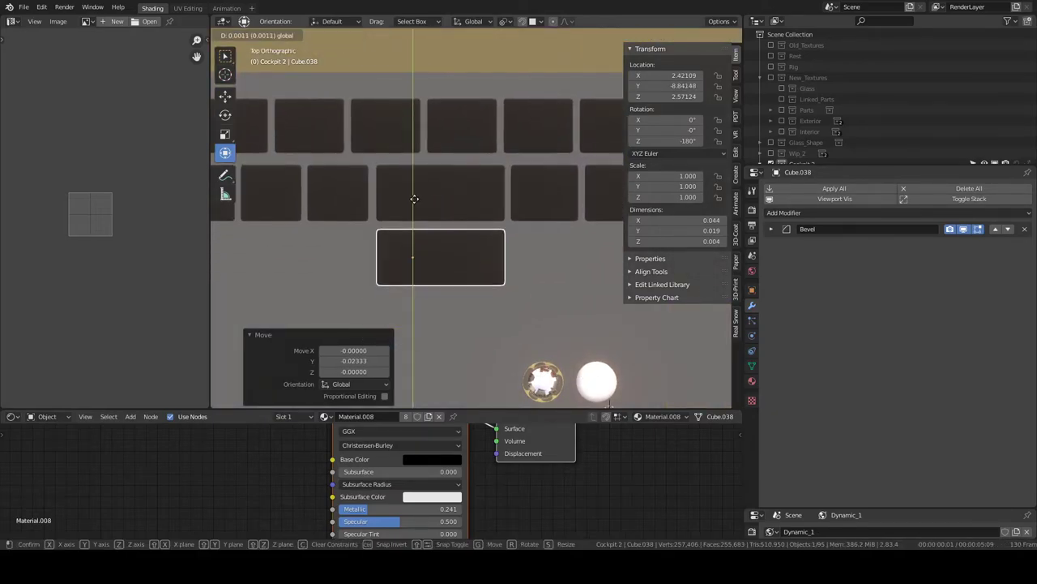
# Step: Subdivide the new key's mesh in Edit Mode
pyautogui.press('Tab')
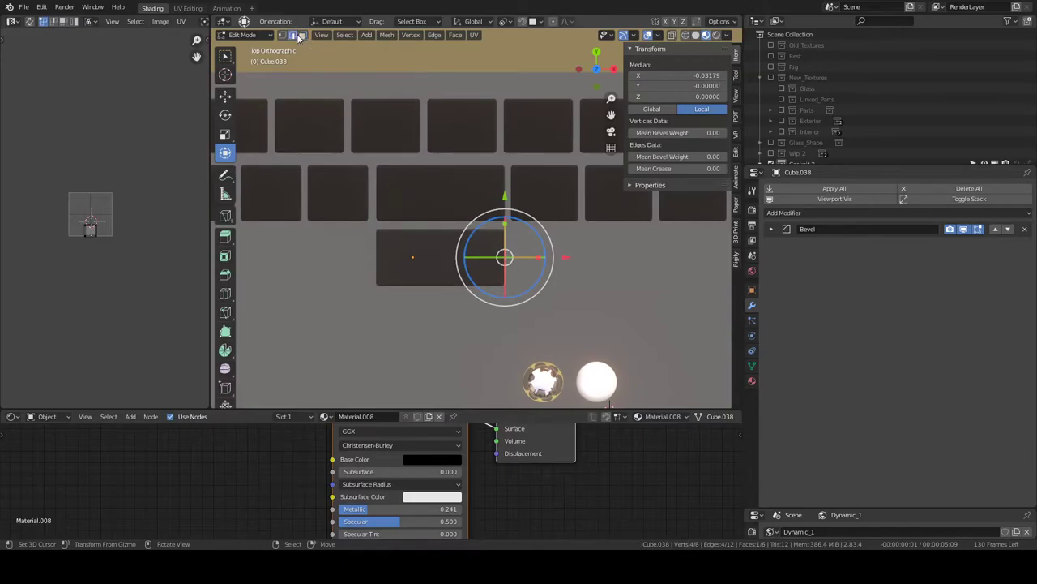
pyautogui.press('a')
pyautogui.press('q')
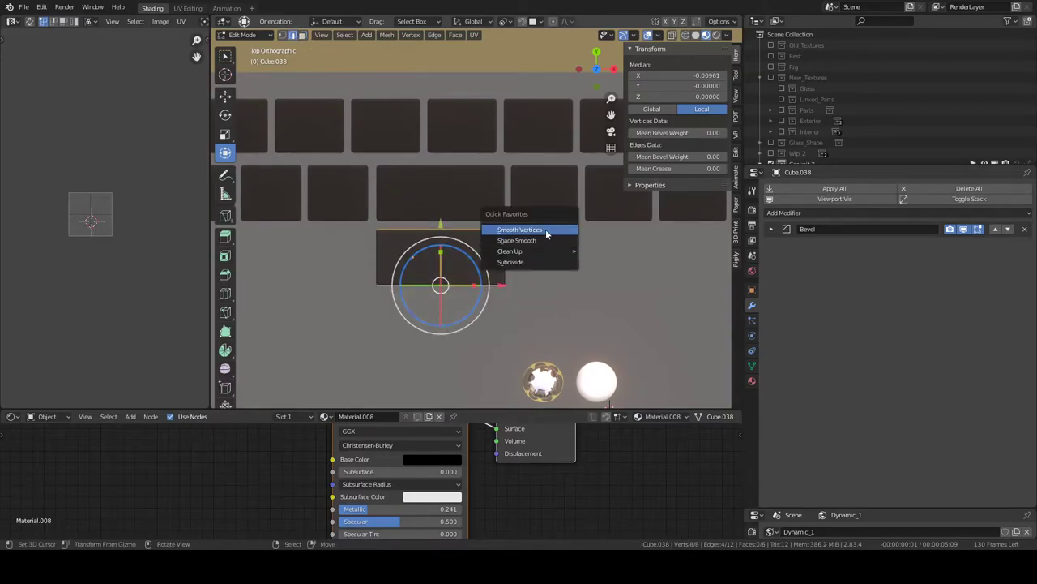
pyautogui.moveTo(511, 251)
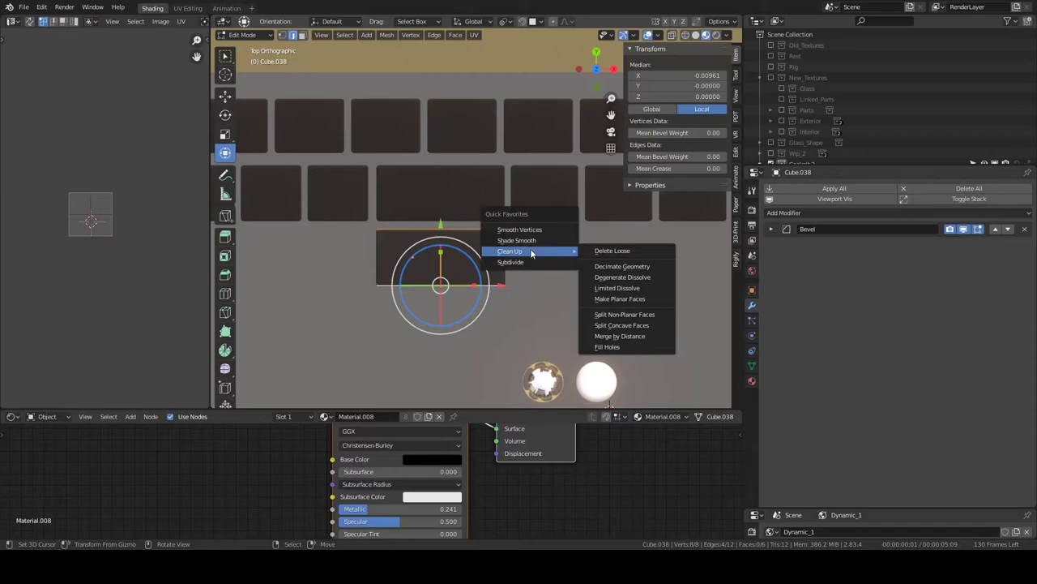
pyautogui.click(528, 262)
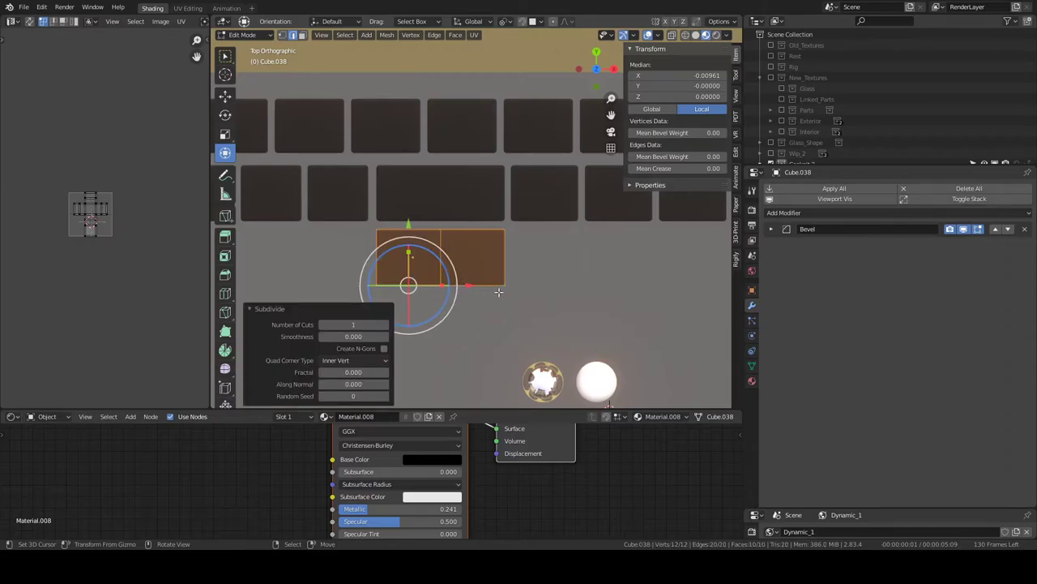
pyautogui.click(455, 267)
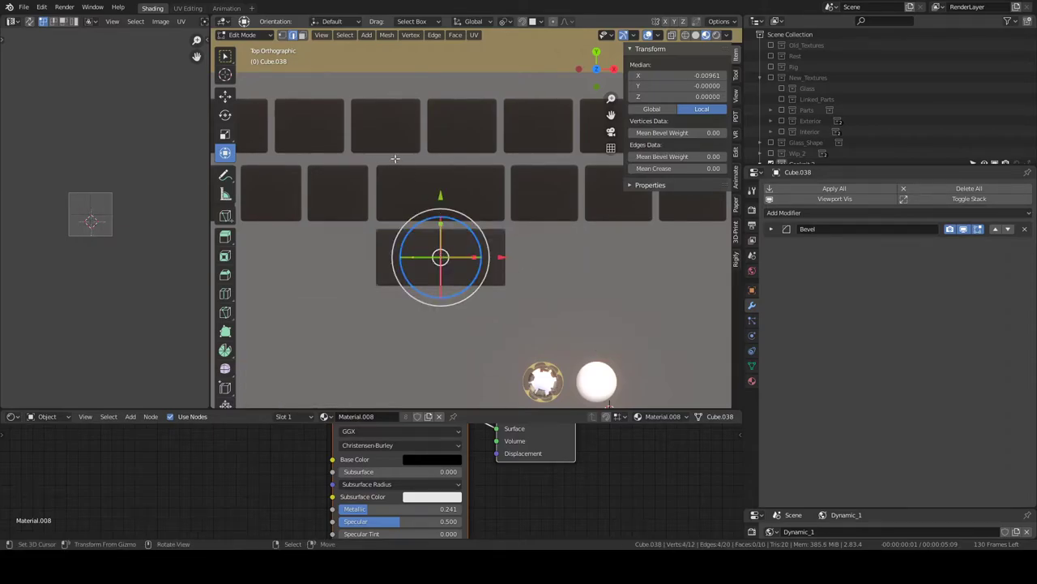
pyautogui.moveTo(510, 258); pyautogui.dragTo(479, 261)
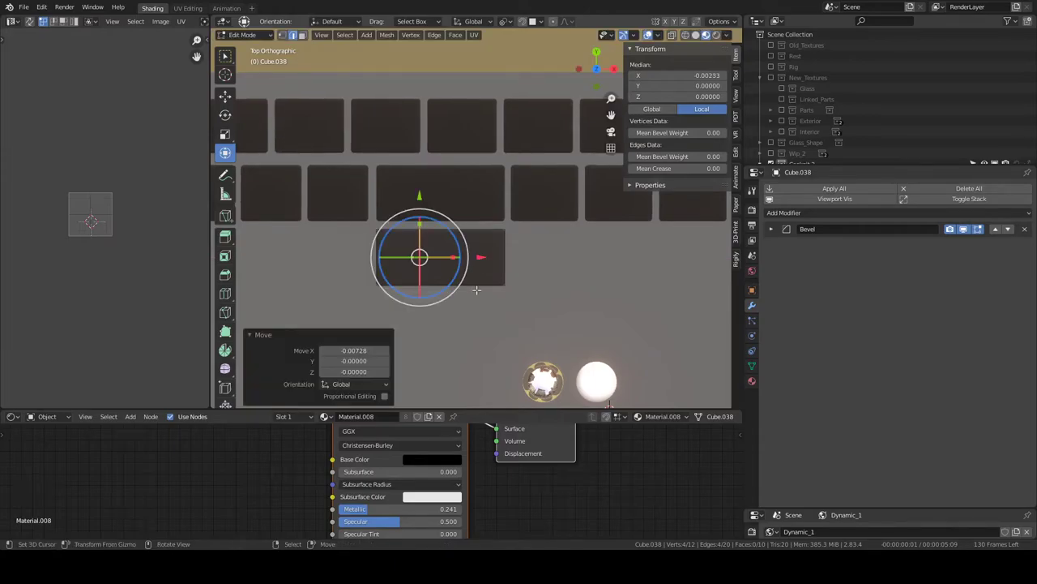
# Step: Extrude one key face downward to form an L-shaped Enter key
pyautogui.moveTo(476, 289); pyautogui.dragTo(454, 243, button='middle')
pyautogui.click(463, 202)
pyautogui.moveTo(463, 201); pyautogui.dragTo(486, 227, button='middle')
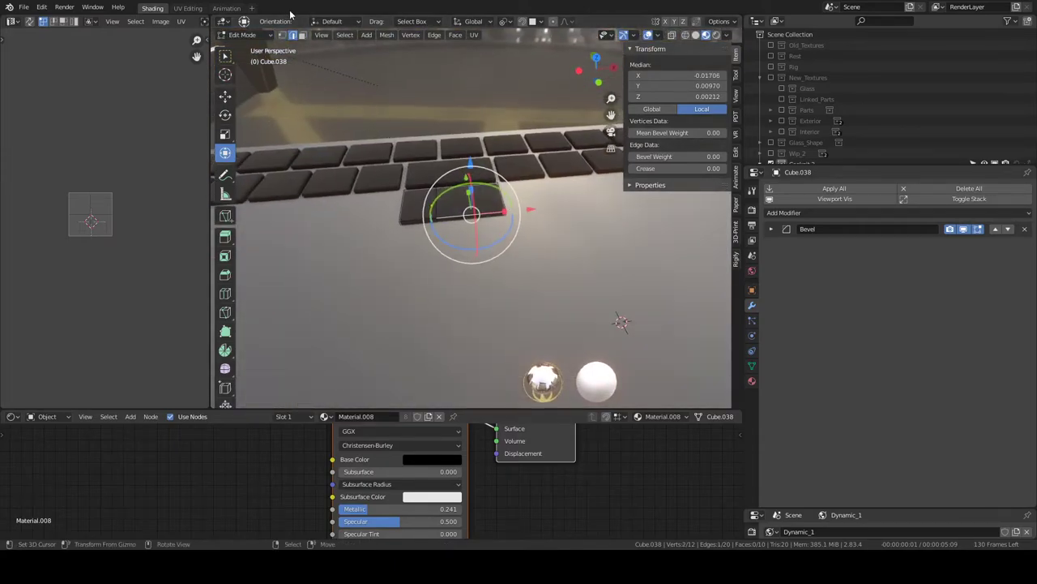
pyautogui.click(302, 36)
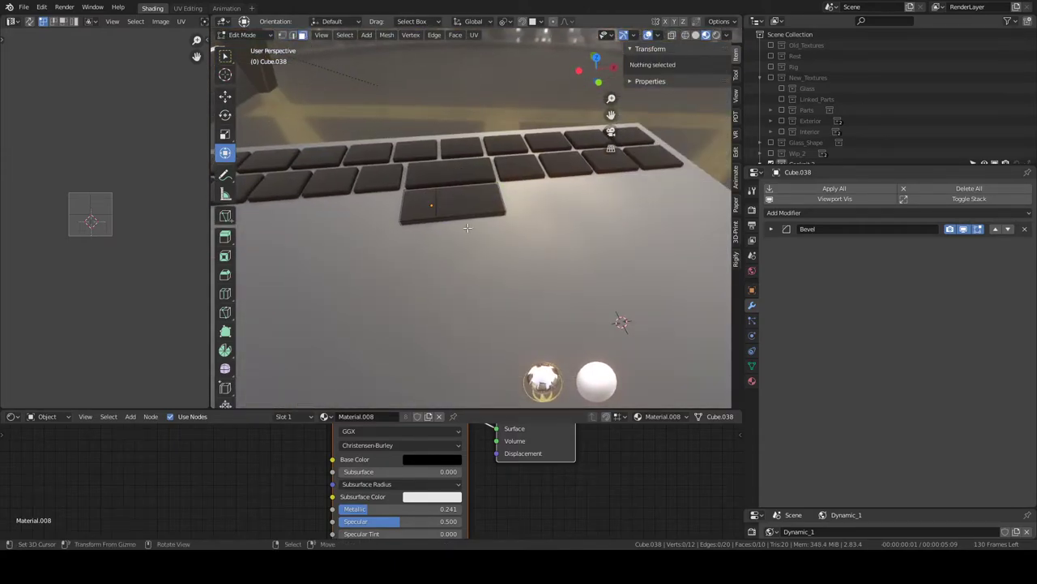
pyautogui.click(454, 209)
pyautogui.moveTo(475, 220); pyautogui.dragTo(492, 248, button='middle')
pyautogui.press('e')
pyautogui.rightClick(494, 249)
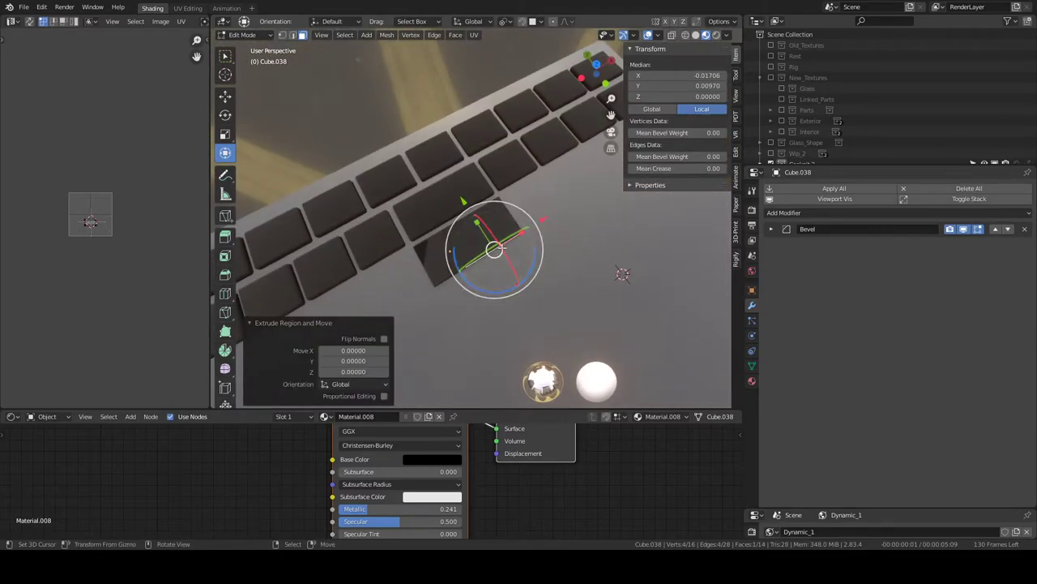
pyautogui.moveTo(463, 205); pyautogui.dragTo(510, 235)
# Step: Confirm the extruded Enter-key face and check the keyboard from front and top views
pyautogui.click(511, 235)
pyautogui.press('Tab')
pyautogui.scroll(-3, 519, 219)
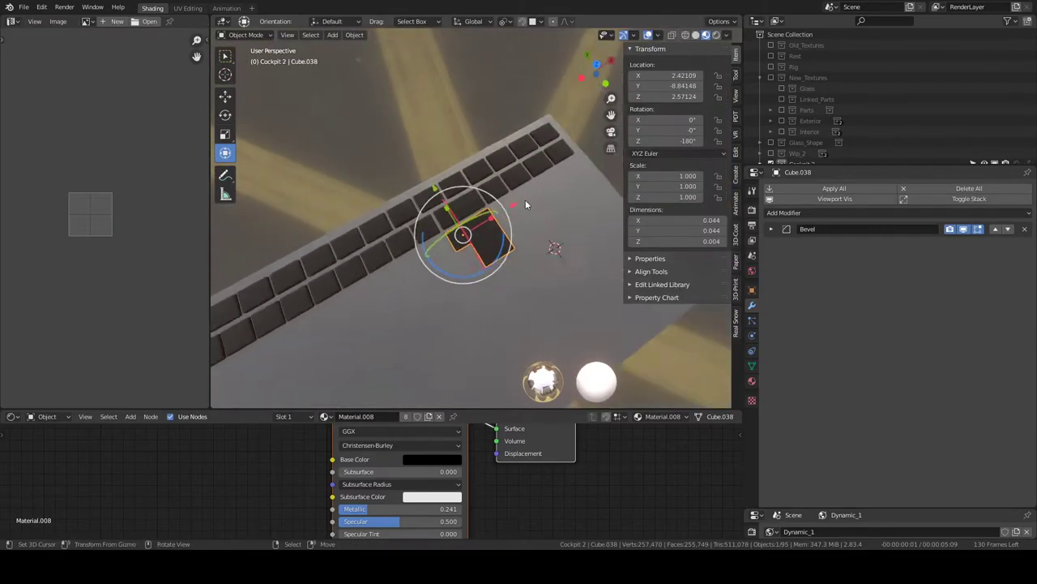
pyautogui.moveTo(526, 200); pyautogui.dragTo(505, 240, button='middle')
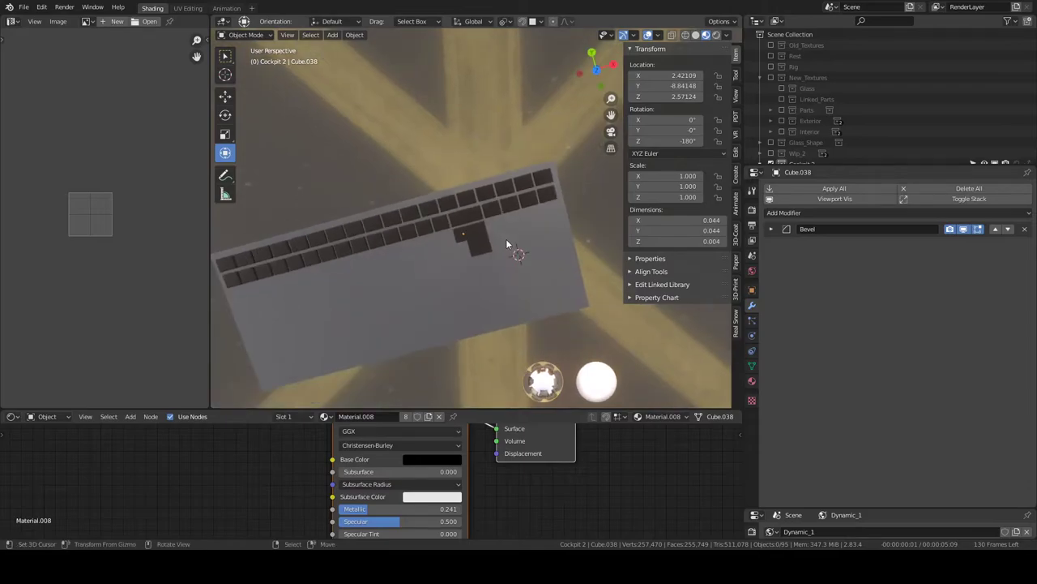
pyautogui.moveTo(508, 224); pyautogui.dragTo(496, 248, button='middle')
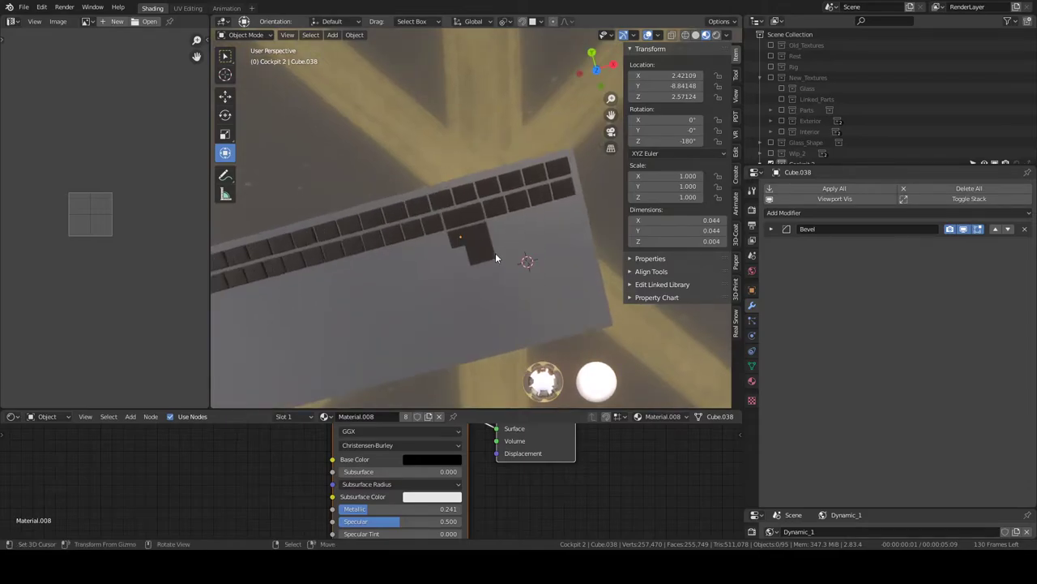
pyautogui.press('KP_1')
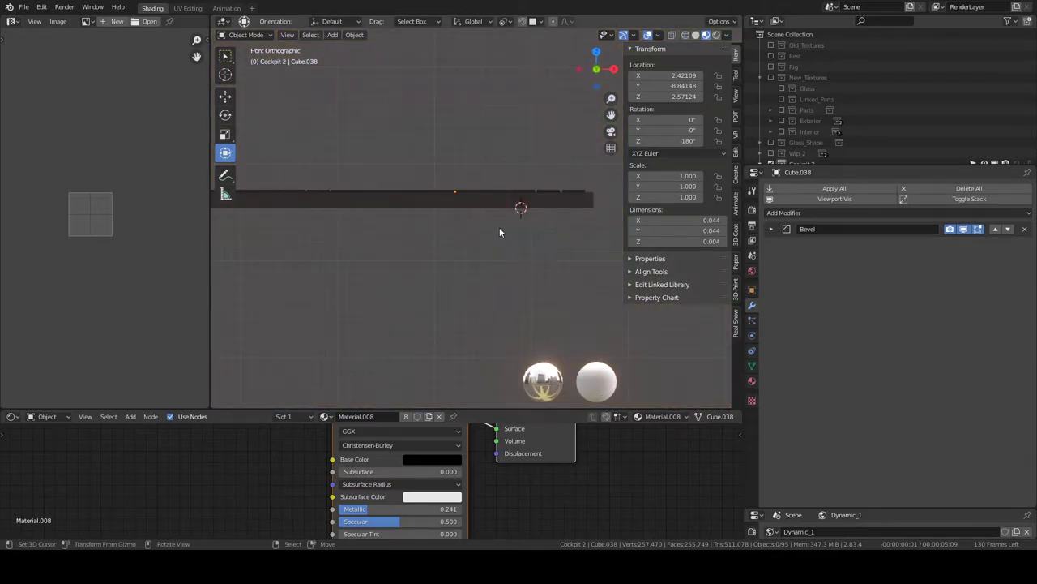
pyautogui.moveTo(499, 227); pyautogui.dragTo(482, 244, button='middle')
pyautogui.press('KP_7')
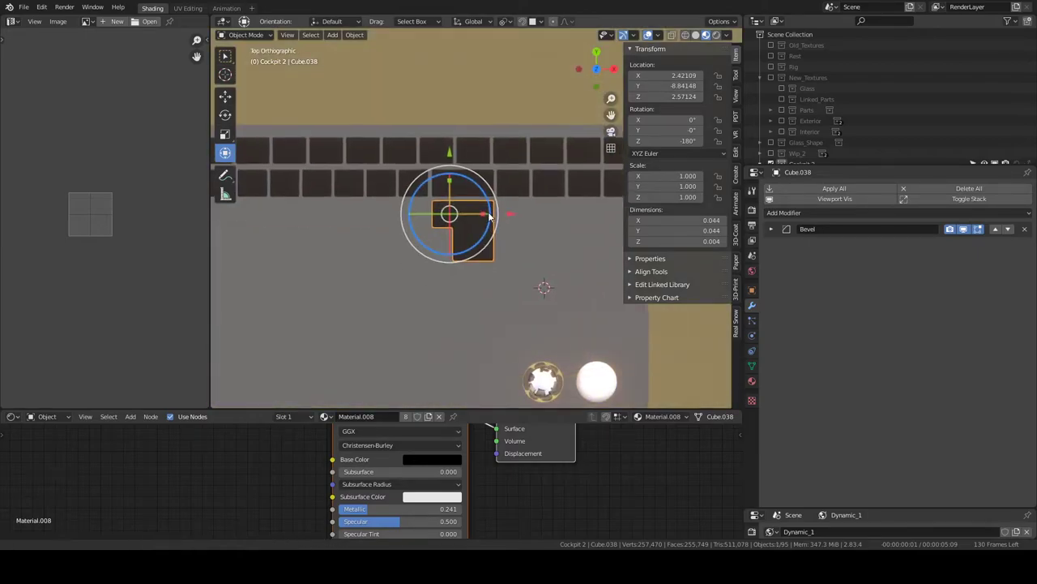
# Step: Re-enter Edit Mode on the Enter key and try a sideways face move, then cancel it
pyautogui.press('Tab')
pyautogui.scroll(3, 486, 219)
pyautogui.click(467, 231)
pyautogui.press('Tab')
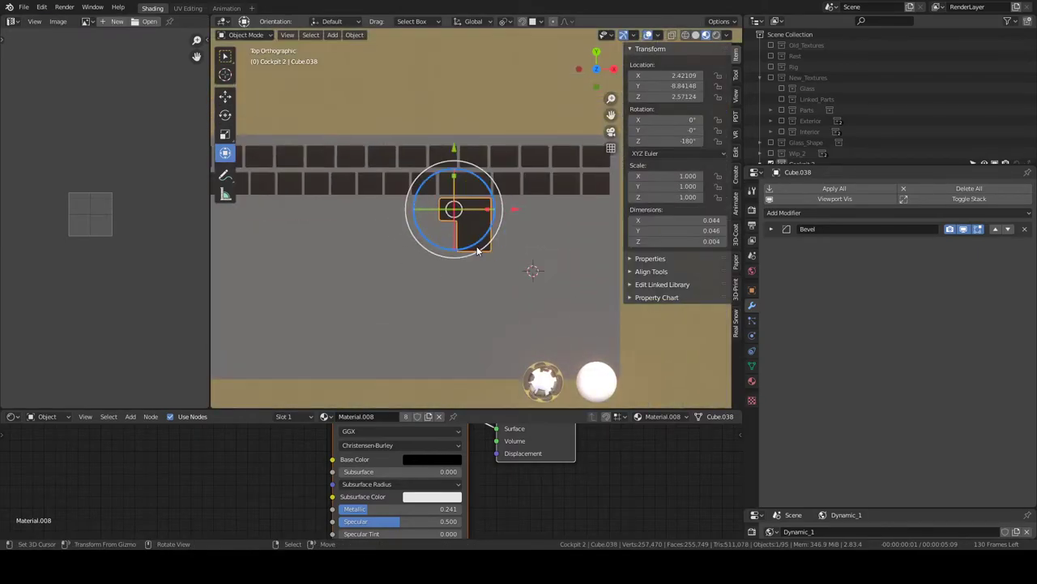
pyautogui.press('Tab')
pyautogui.press('KP_7')
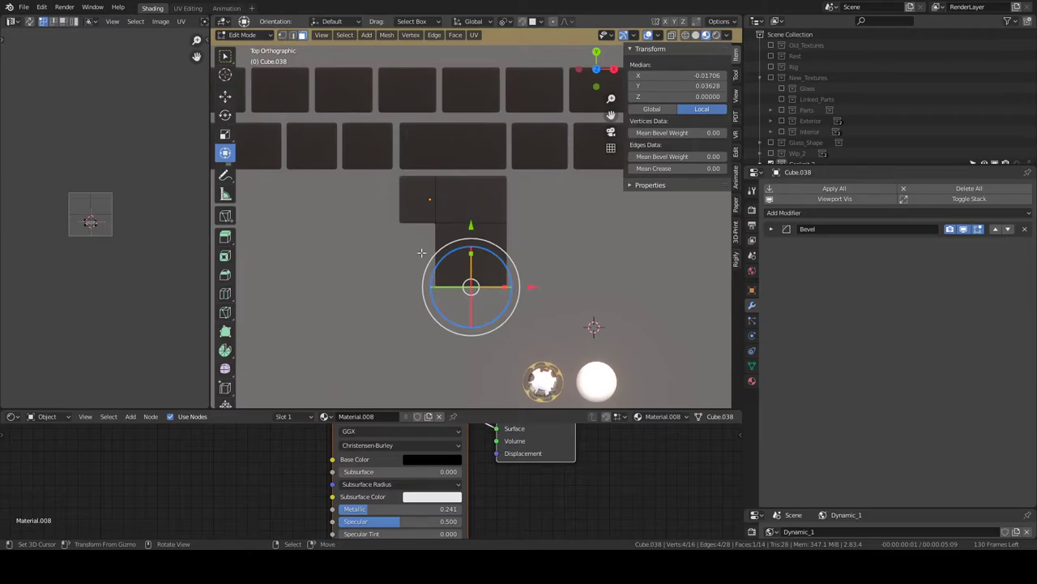
pyautogui.moveTo(421, 252); pyautogui.dragTo(374, 213, button='middle')
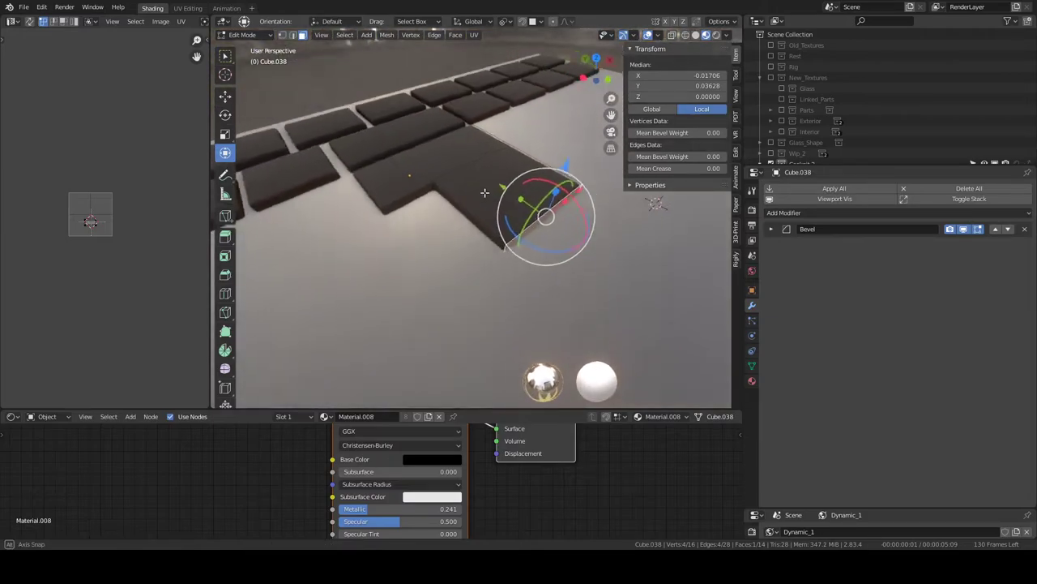
pyautogui.click(372, 209)
pyautogui.moveTo(486, 211); pyautogui.dragTo(525, 198, button='middle')
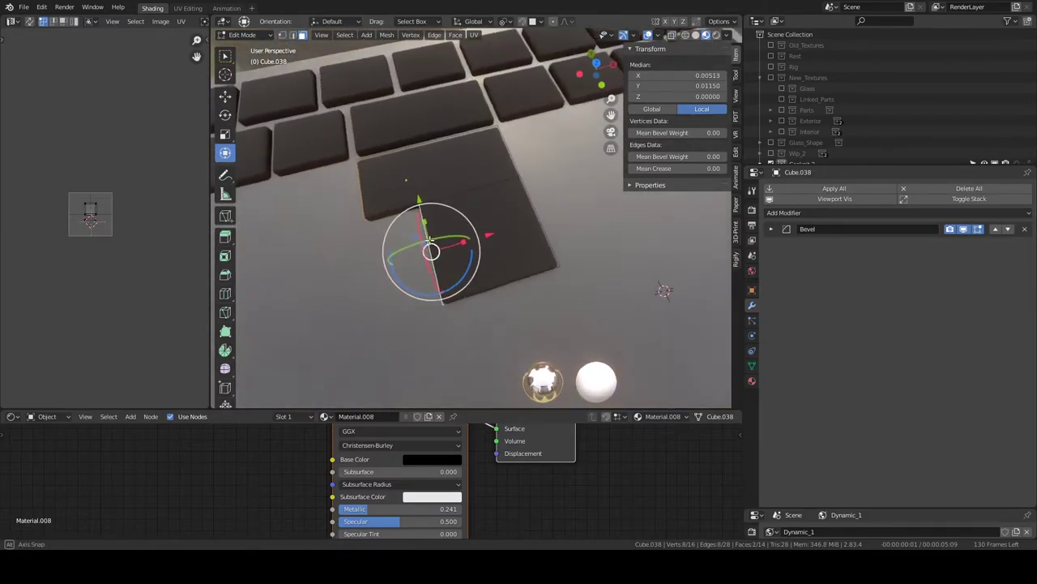
pyautogui.moveTo(492, 232); pyautogui.dragTo(508, 235)
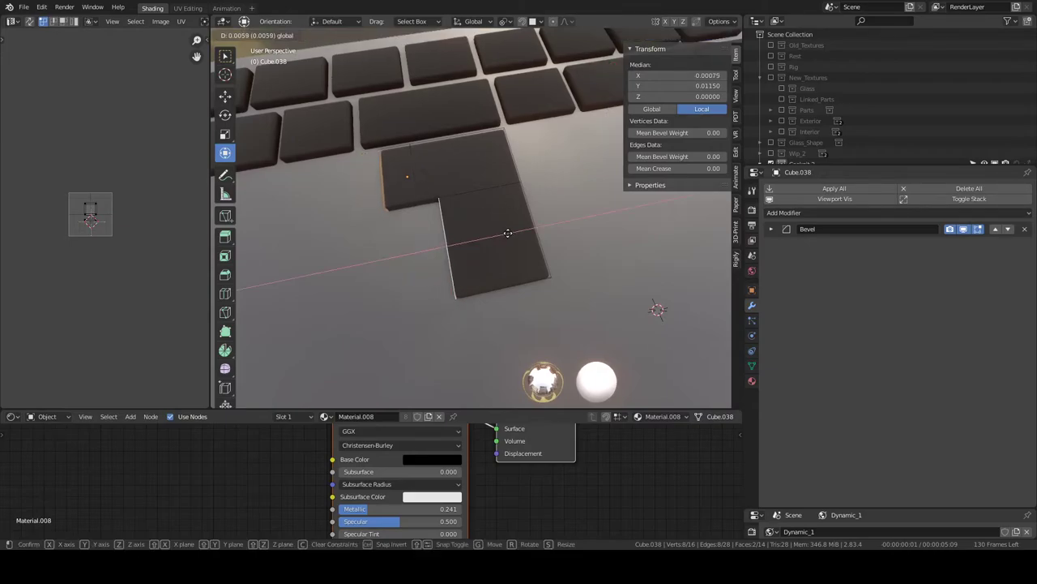
pyautogui.rightClick(508, 235)
# Step: Slide the L-key's left face 0.00607 along X so the key is 0.037 wide
pyautogui.click(392, 190)
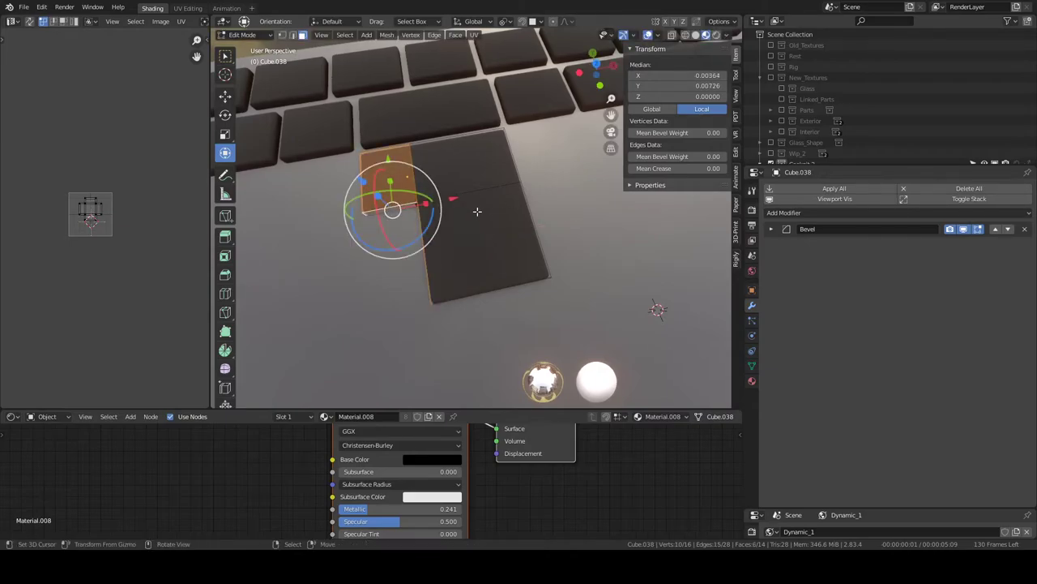
pyautogui.moveTo(455, 196); pyautogui.dragTo(476, 194)
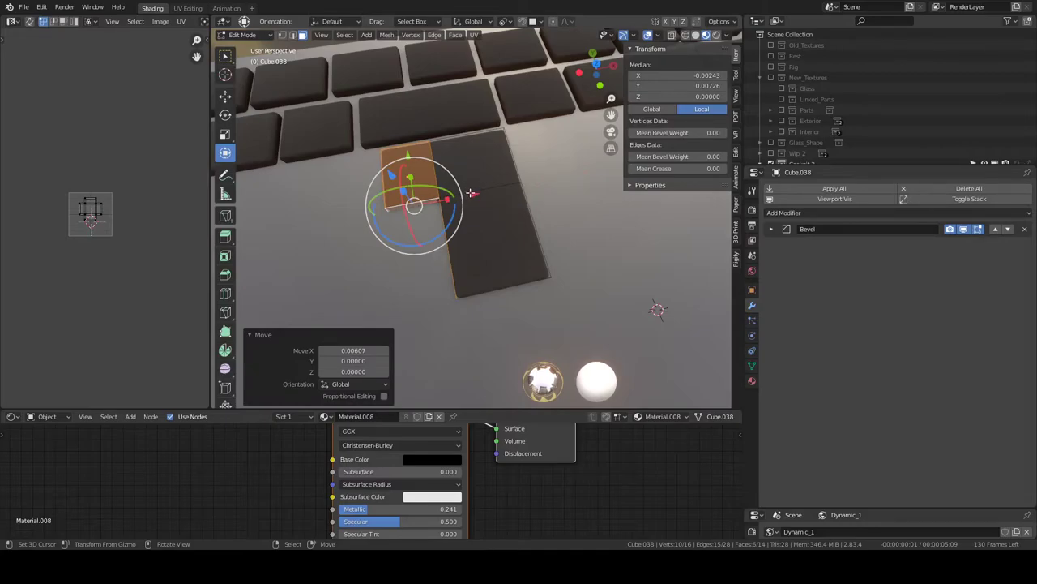
pyautogui.moveTo(470, 193); pyautogui.dragTo(474, 195)
pyautogui.hotkey('alt', 'a')
pyautogui.moveTo(474, 195)
pyautogui.mouseDown(button='middle')
pyautogui.moveTo(501, 205)
pyautogui.moveTo(454, 221)
pyautogui.moveTo(476, 233)
pyautogui.moveTo(486, 212)
pyautogui.mouseUp(button='middle')
pyautogui.press('Tab')
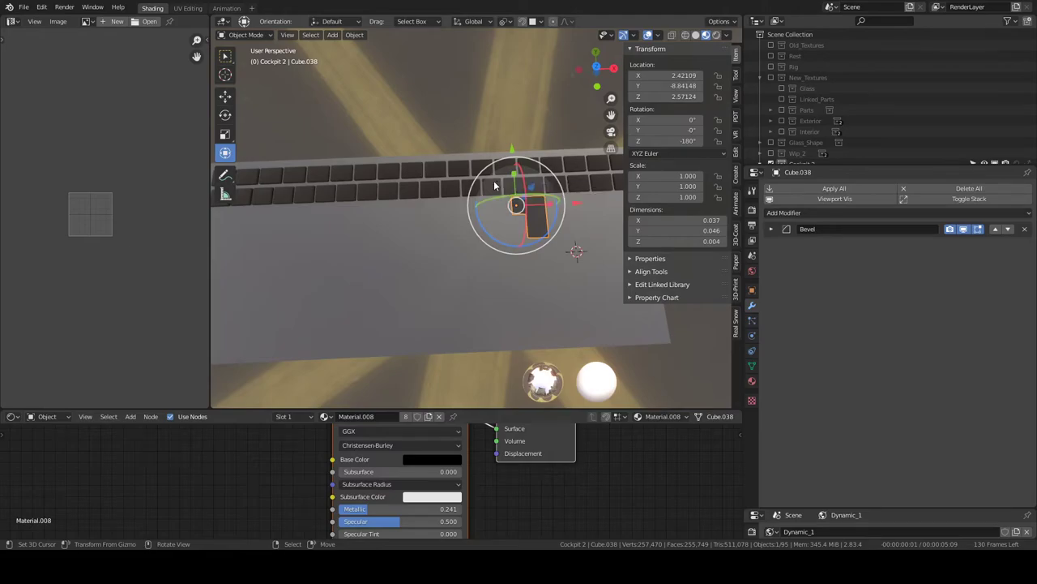
# Step: Duplicate the small key Cube.036 and place the copy at the second row's start
pyautogui.click(527, 188)
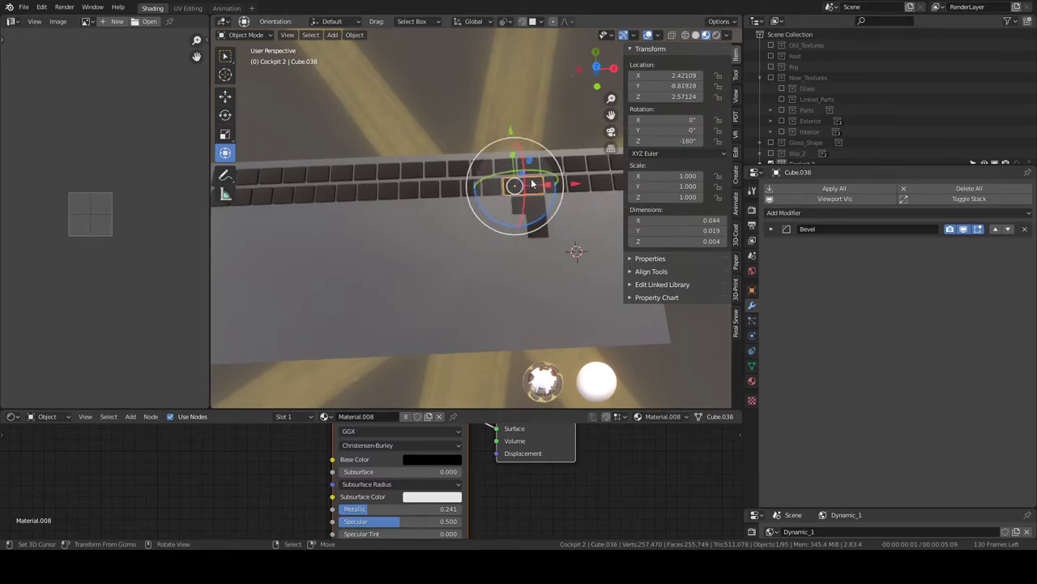
pyautogui.press('KP_7')
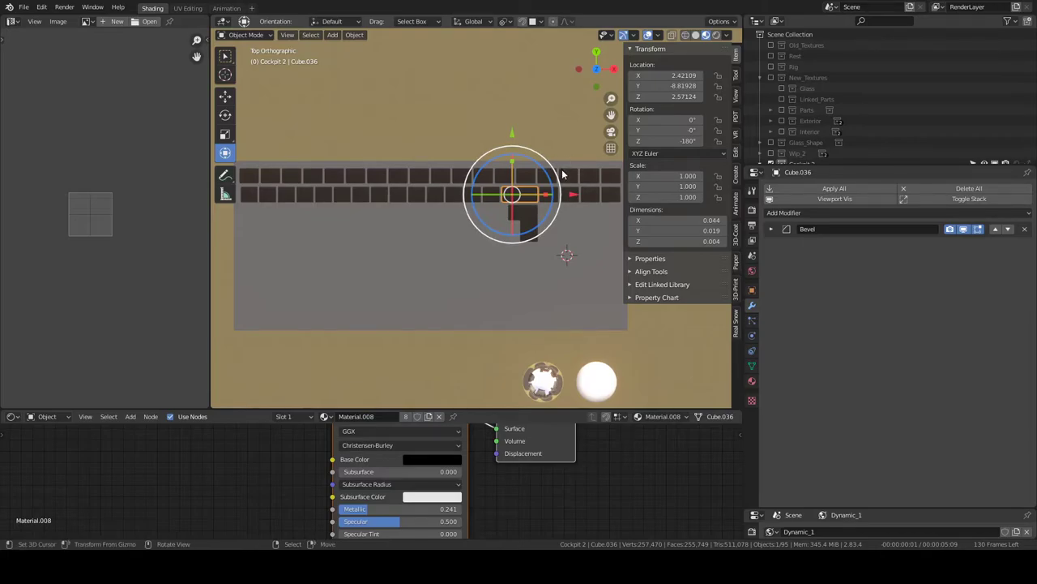
pyautogui.hotkey('shift', 'd')
pyautogui.click(335, 194)
pyautogui.keyDown('shift'); pyautogui.moveTo(357, 194); pyautogui.dragTo(487, 205, button='middle'); pyautogui.keyUp('shift')
pyautogui.scroll(5, 487, 206)
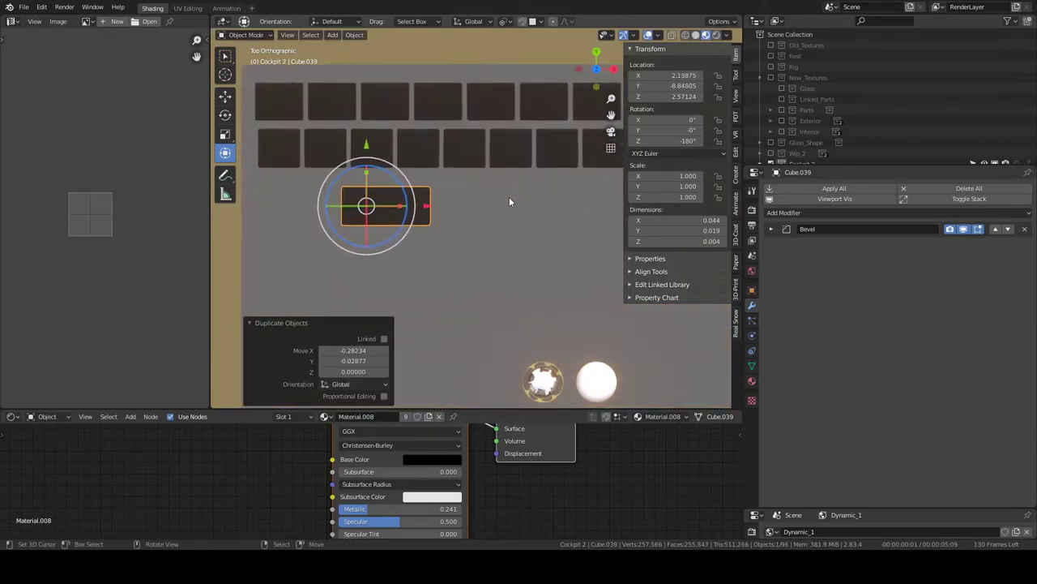
pyautogui.press('g')
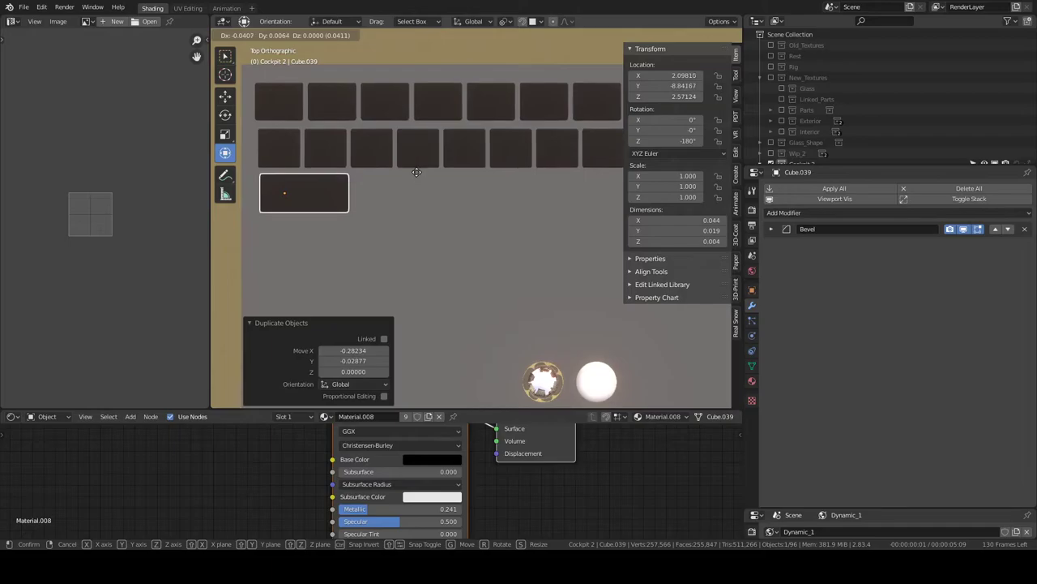
pyautogui.click(416, 175)
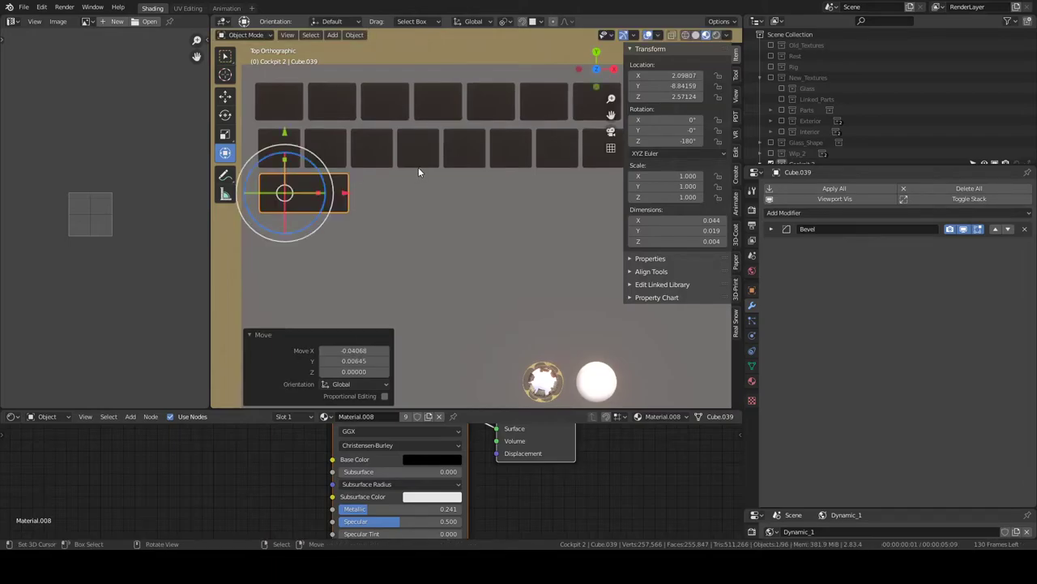
# Step: Briefly edit the copied key, then maximise the 3D view to show the whole keyboard
pyautogui.press('Tab')
pyautogui.scroll(-4, 482, 227)
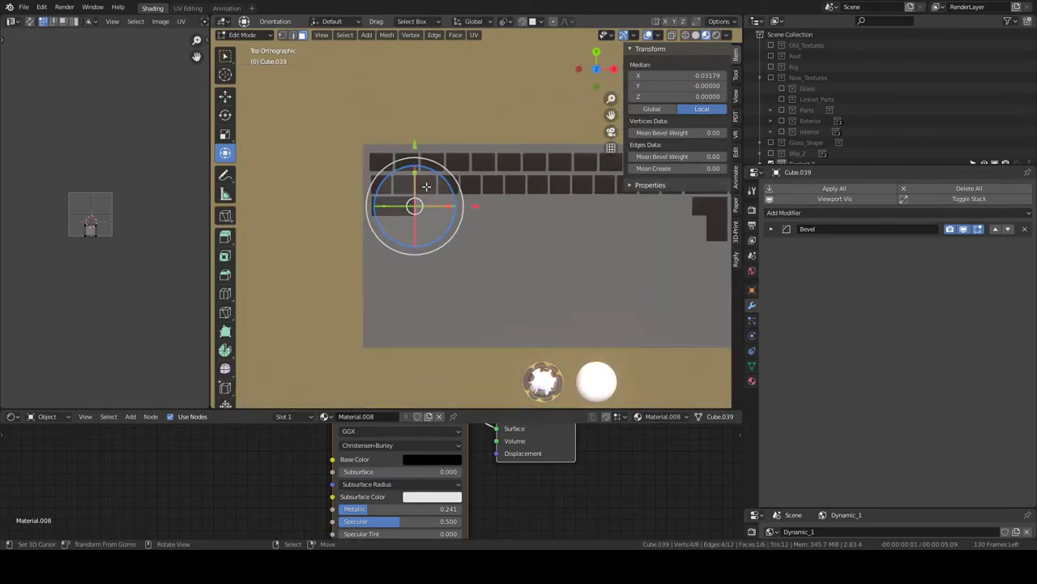
pyautogui.press('Tab')
pyautogui.scroll(1, 437, 208)
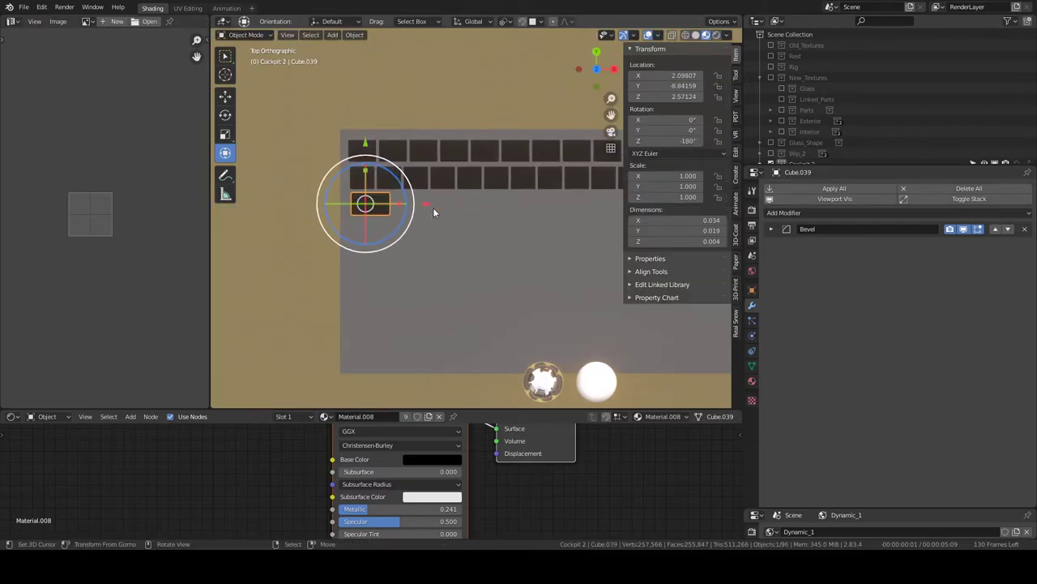
pyautogui.scroll(2, 433, 206)
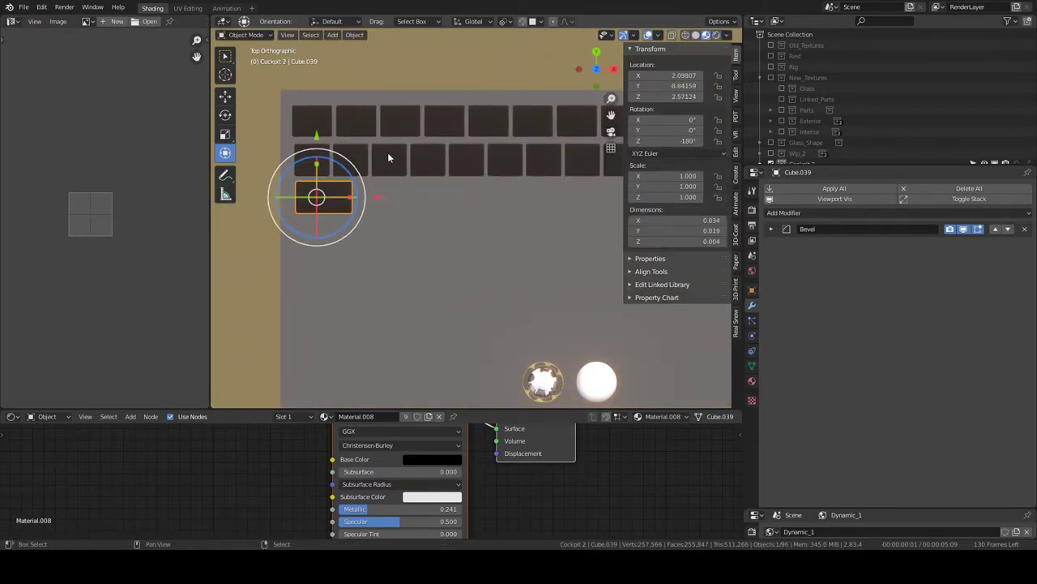
pyautogui.scroll(-1, 397, 148)
pyautogui.moveTo(397, 147)
pyautogui.keyDown('shift'); pyautogui.mouseDown(button='middle')
pyautogui.moveTo(279, 176)
pyautogui.moveTo(415, 165)
pyautogui.mouseUp(button='middle'); pyautogui.keyUp('shift')
pyautogui.hotkey('ctrl', 'space')
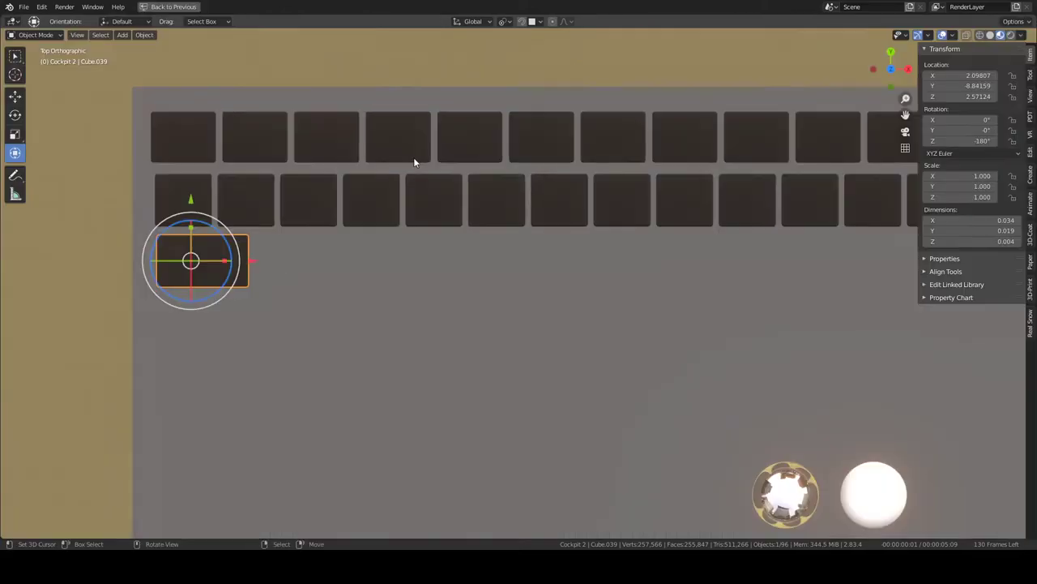
pyautogui.scroll(-1, 574, 189)
pyautogui.keyDown('shift'); pyautogui.moveTo(573, 190); pyautogui.dragTo(456, 173, button='middle'); pyautogui.keyUp('shift')
# Step: Copy the narrowed key straight down along Y and reshape the upper left key to 0.034 wide
pyautogui.hotkey('shift', 'd')
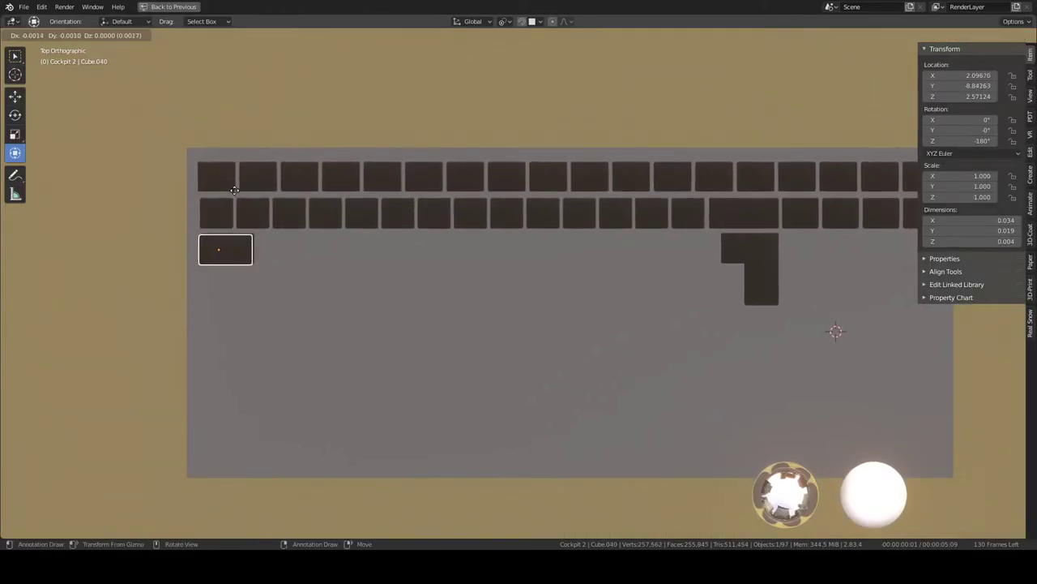
pyautogui.rightClick(219, 217)
pyautogui.press('g')
pyautogui.press('y')
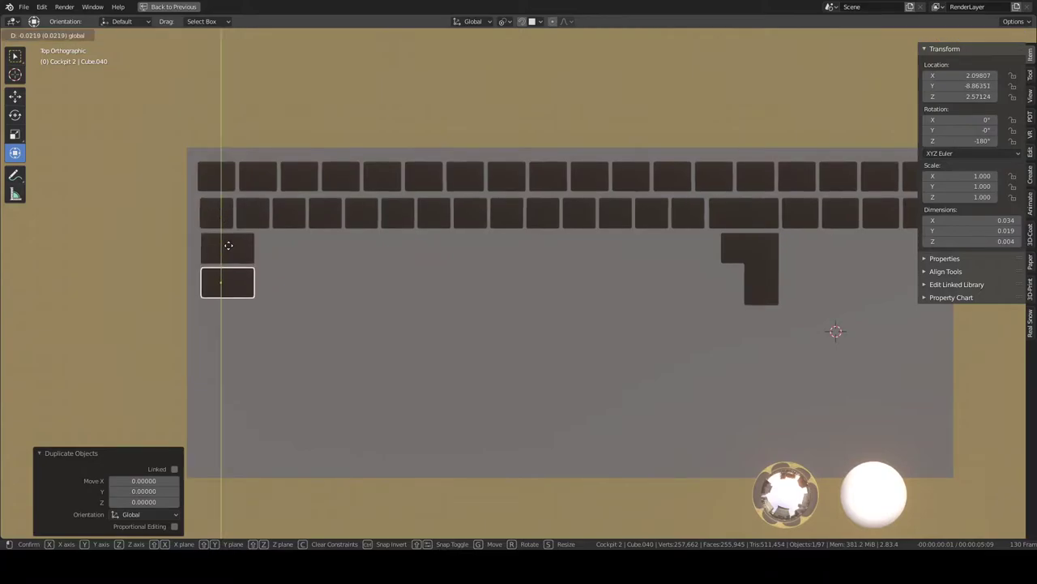
pyautogui.click(227, 243)
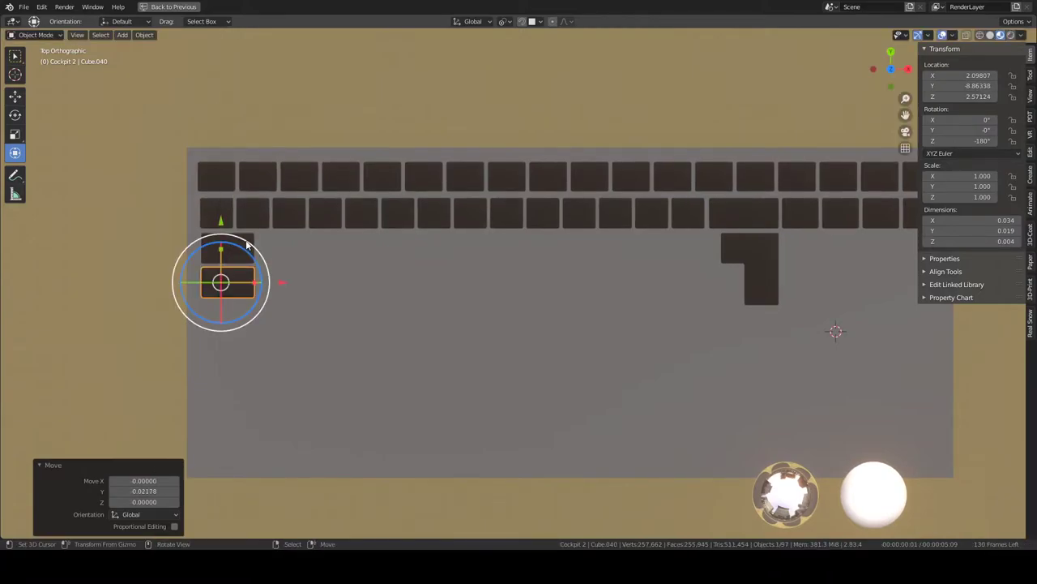
pyautogui.moveTo(282, 282)
pyautogui.mouseDown()
pyautogui.moveTo(769, 297)
pyautogui.moveTo(419, 297)
pyautogui.mouseUp()
pyautogui.press('Escape')
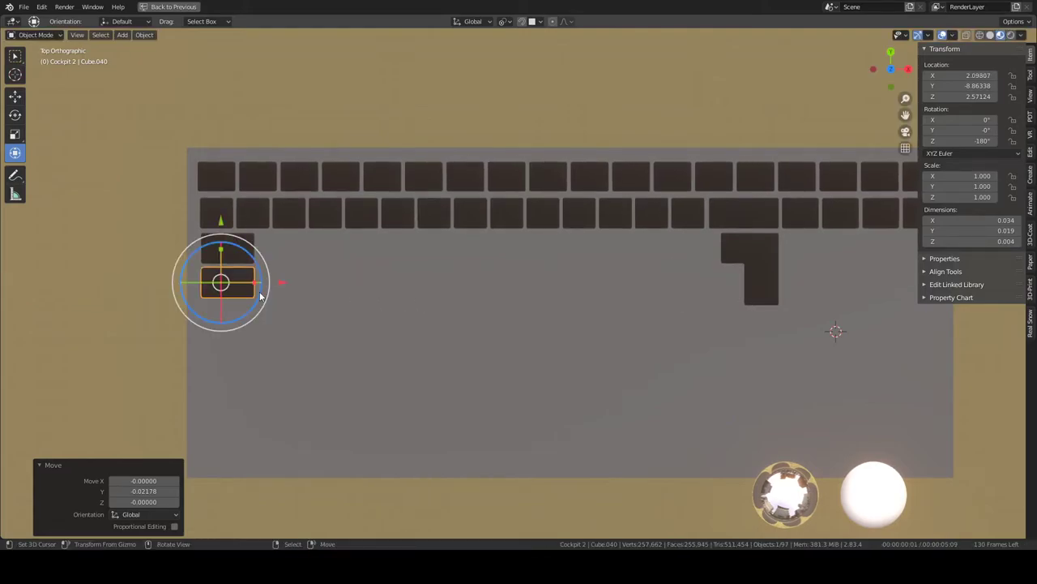
pyautogui.click(253, 241)
pyautogui.press('Tab')
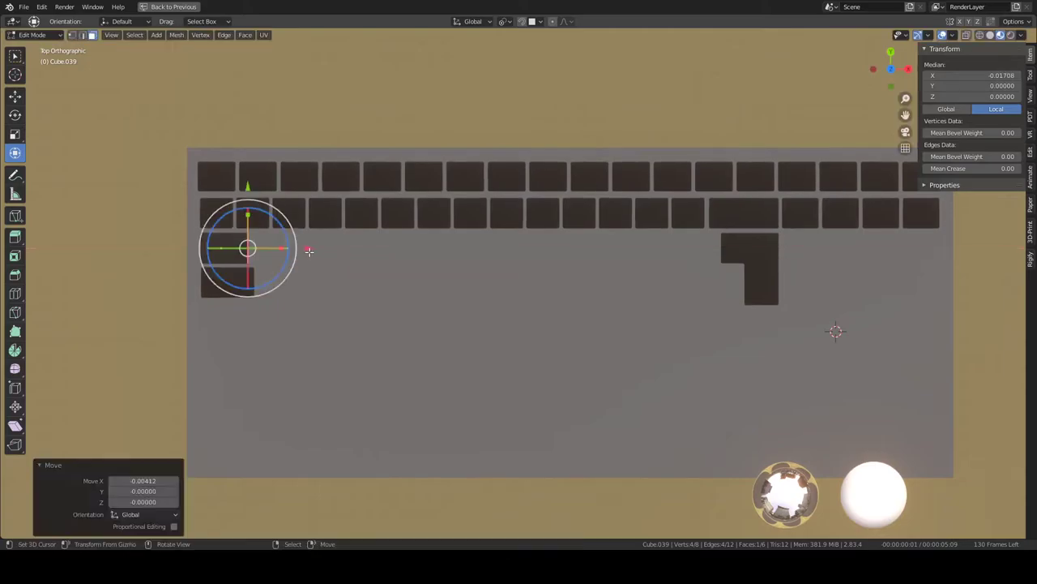
pyautogui.press('Tab')
# Step: Duplicate the lower left key below the column and trim its right edge to 0.020 wide
pyautogui.click(249, 278)
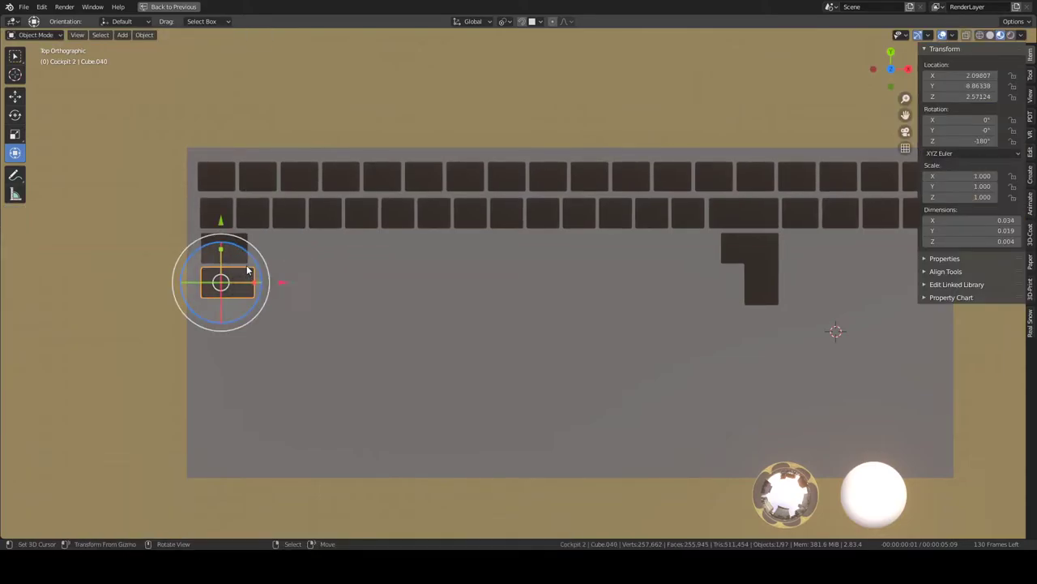
pyautogui.hotkey('shift', 'd')
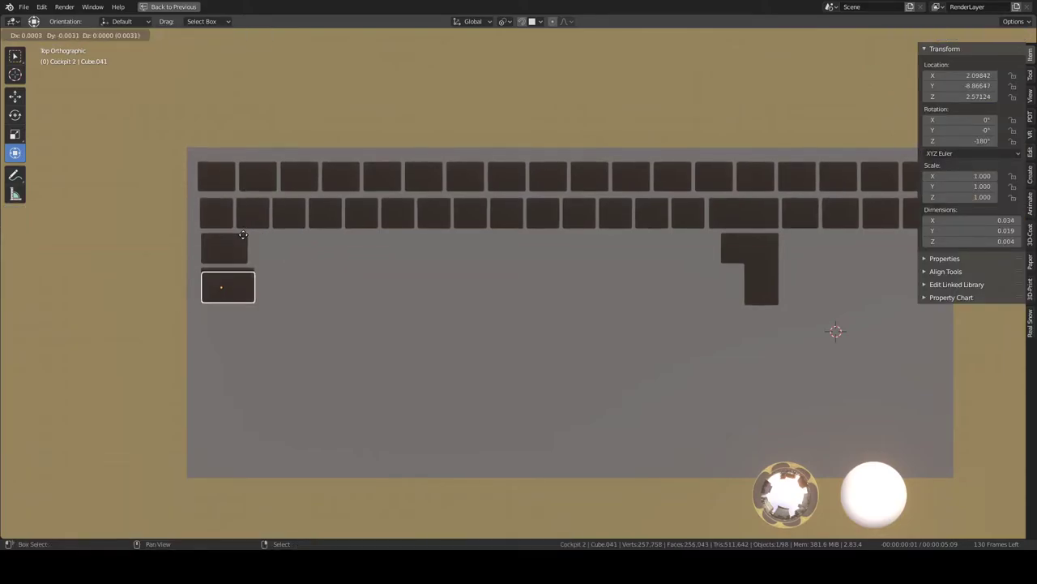
pyautogui.rightClick(238, 236)
pyautogui.press('g')
pyautogui.press('y')
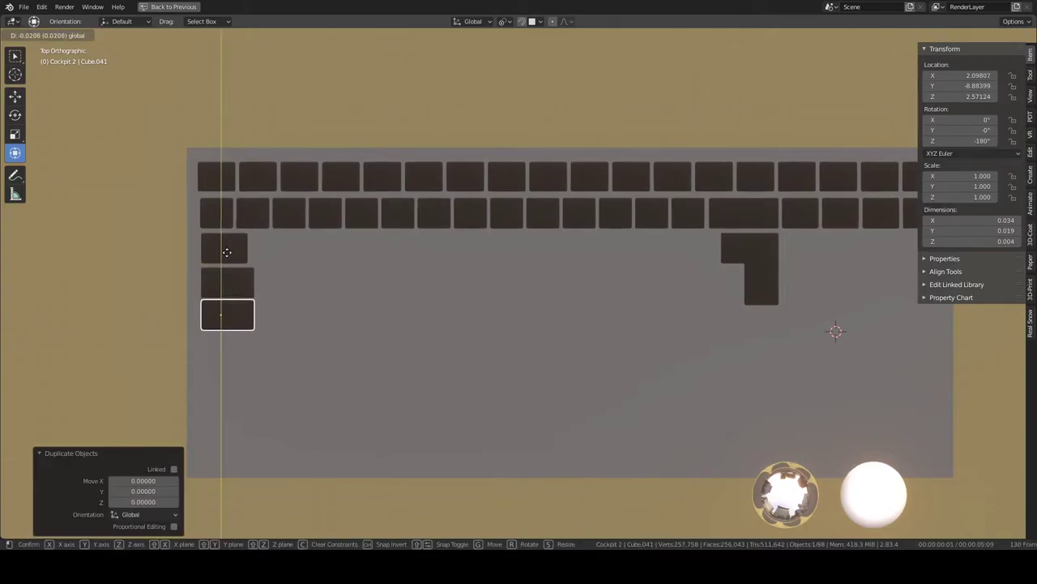
pyautogui.click(227, 254)
pyautogui.press('Tab')
pyautogui.press('g')
pyautogui.press('x')
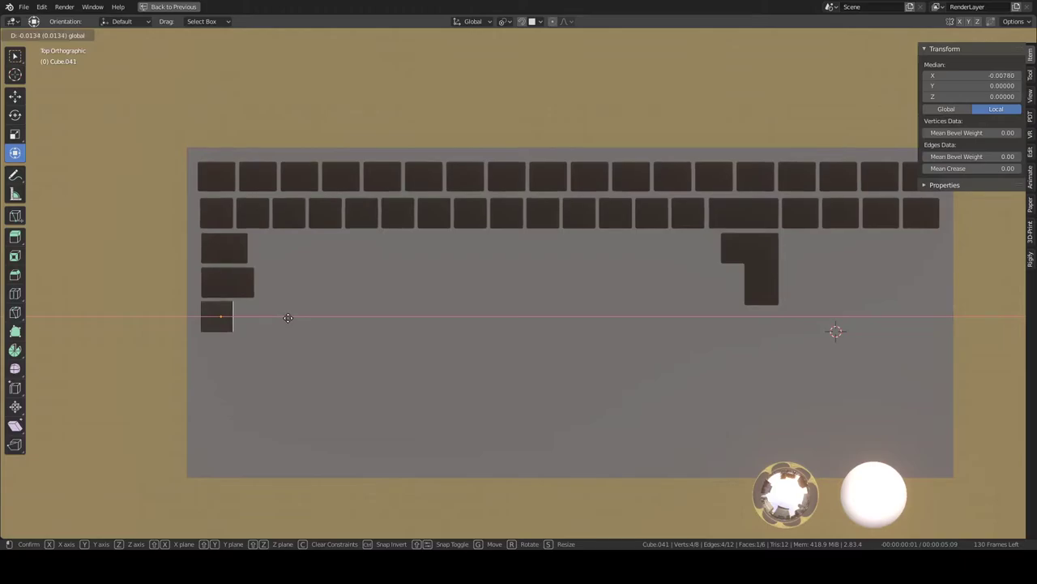
pyautogui.click(287, 317)
pyautogui.press('Tab')
# Step: Delete the spare key and duplicate the 14-key row, moving the copy down near the bottom
pyautogui.press('x')
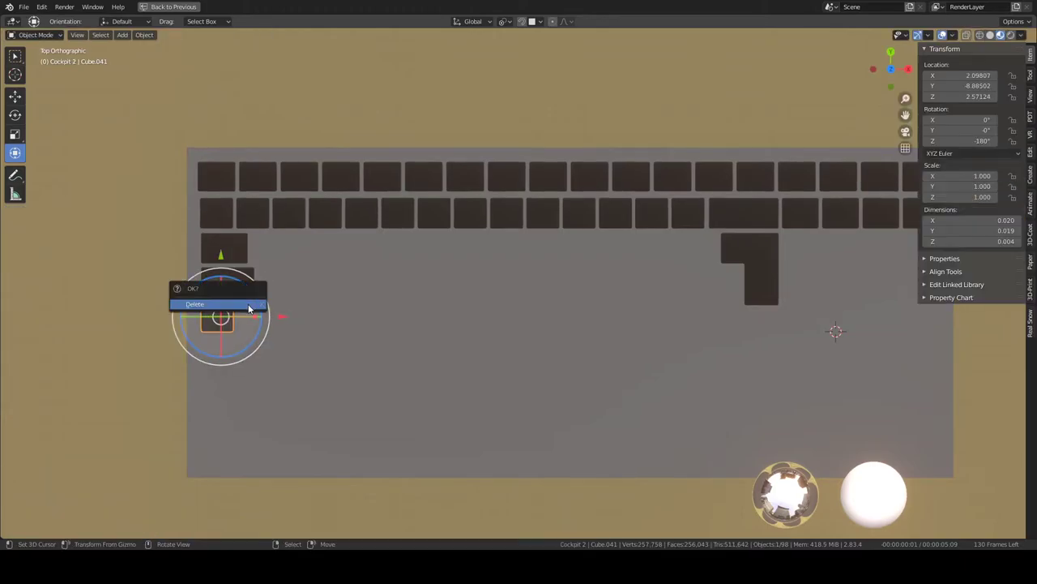
pyautogui.click(249, 305)
pyautogui.click(218, 204)
pyautogui.hotkey('shift', 'd')
pyautogui.rightClick(271, 244)
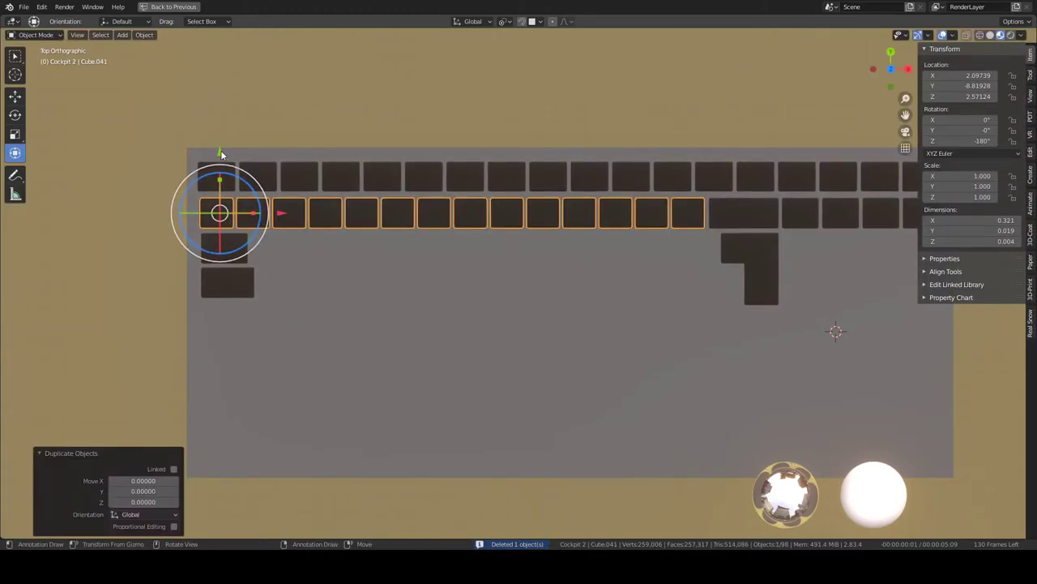
pyautogui.moveTo(221, 154); pyautogui.dragTo(232, 205)
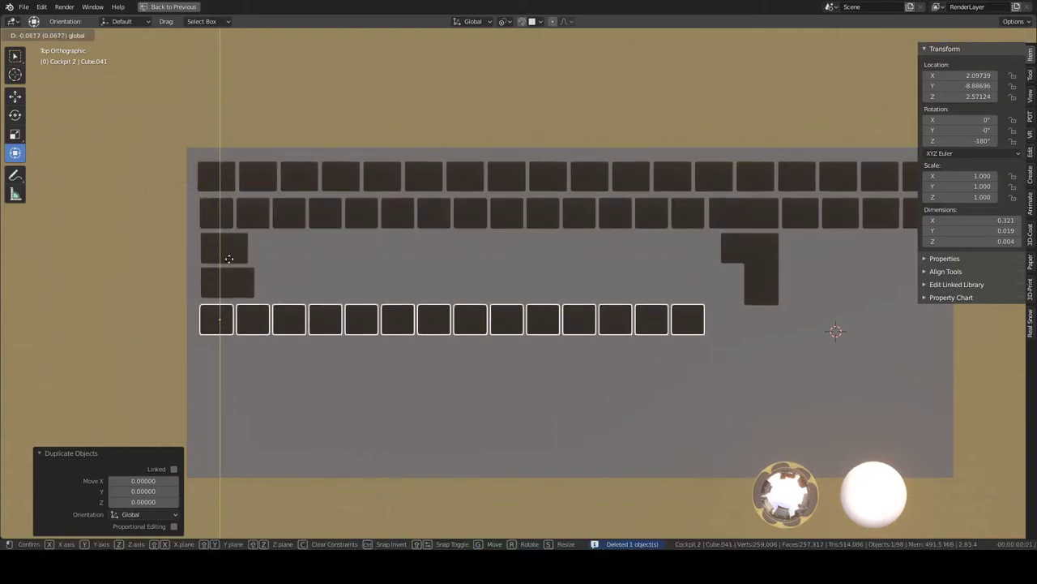
pyautogui.click(231, 205)
# Step: Add two more copies of the key row, stacking them in the rows below
pyautogui.hotkey('shift', 'd')
pyautogui.press('y')
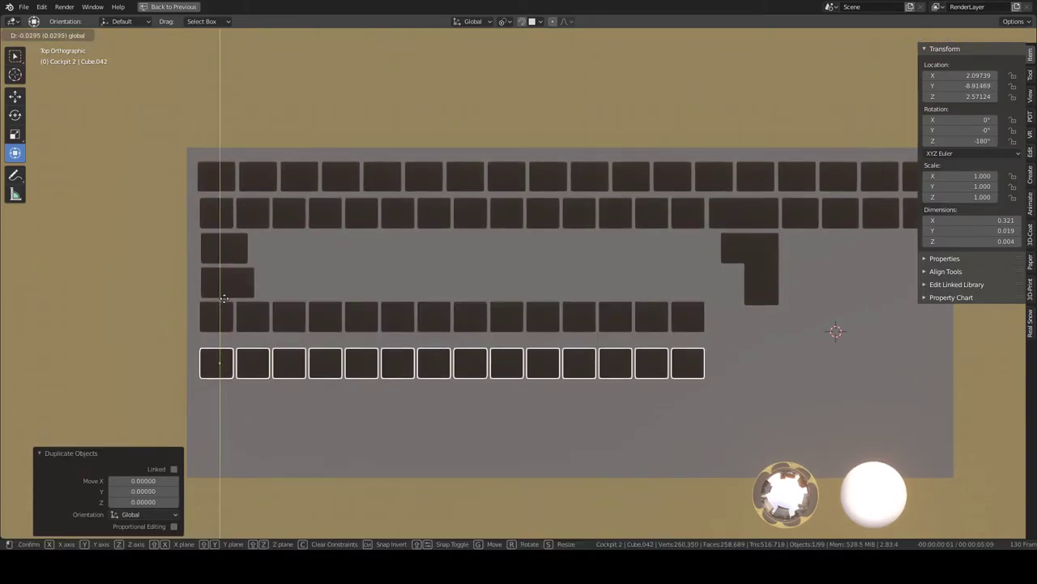
pyautogui.click(230, 245)
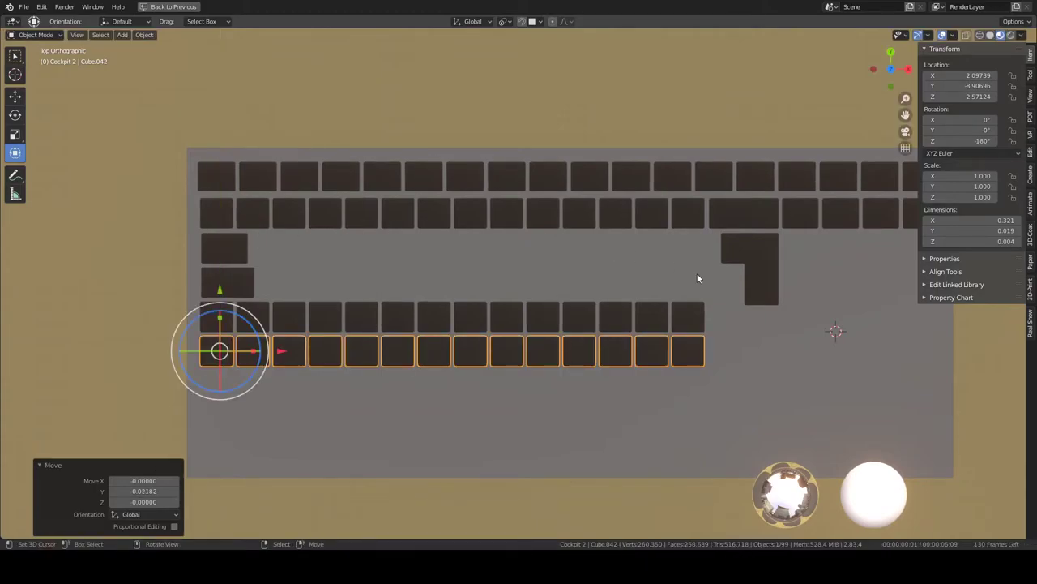
pyautogui.click(255, 315)
pyautogui.hotkey('shift', 'd')
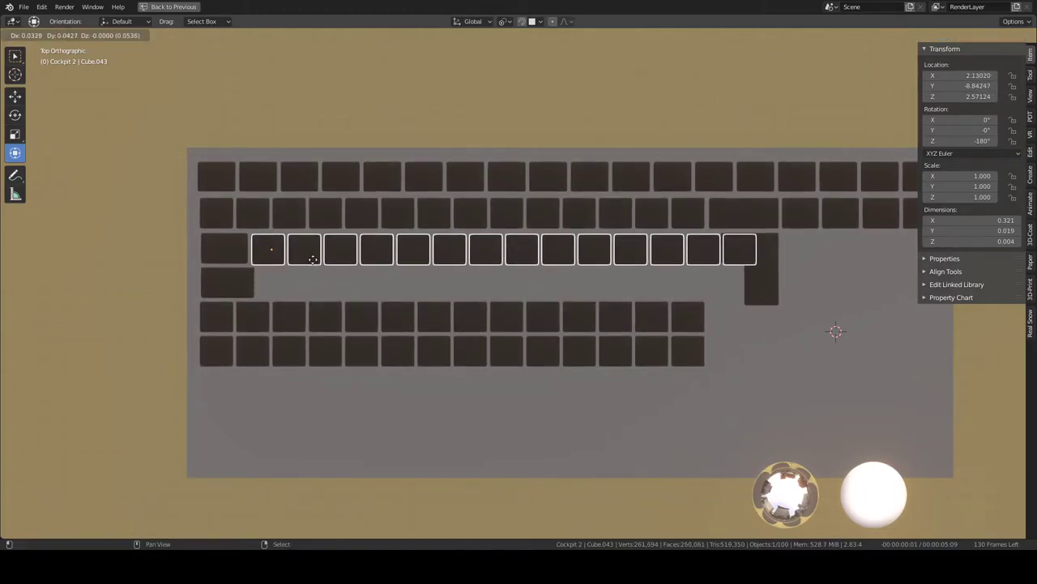
pyautogui.click(307, 257)
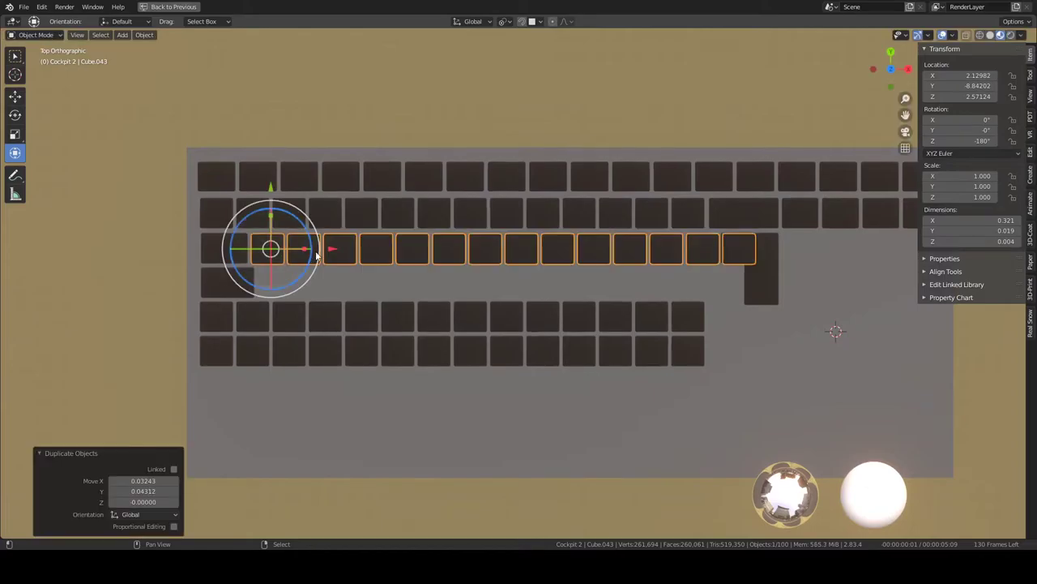
# Step: Shift the third row sideways so it ends at the L-shaped Enter key
pyautogui.hotkey('ctrl', 'space')
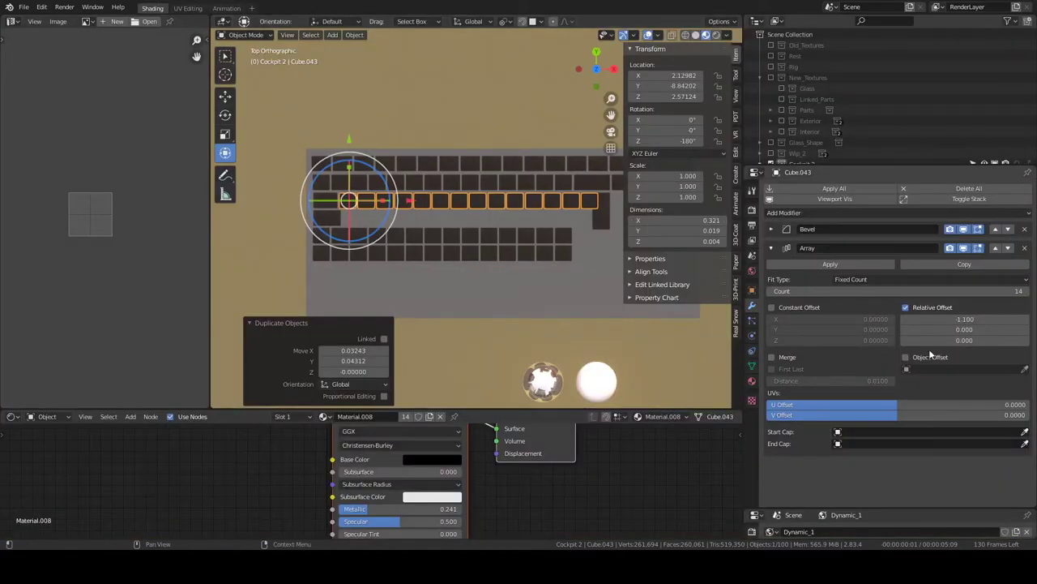
pyautogui.hotkey('ctrl', 'space')
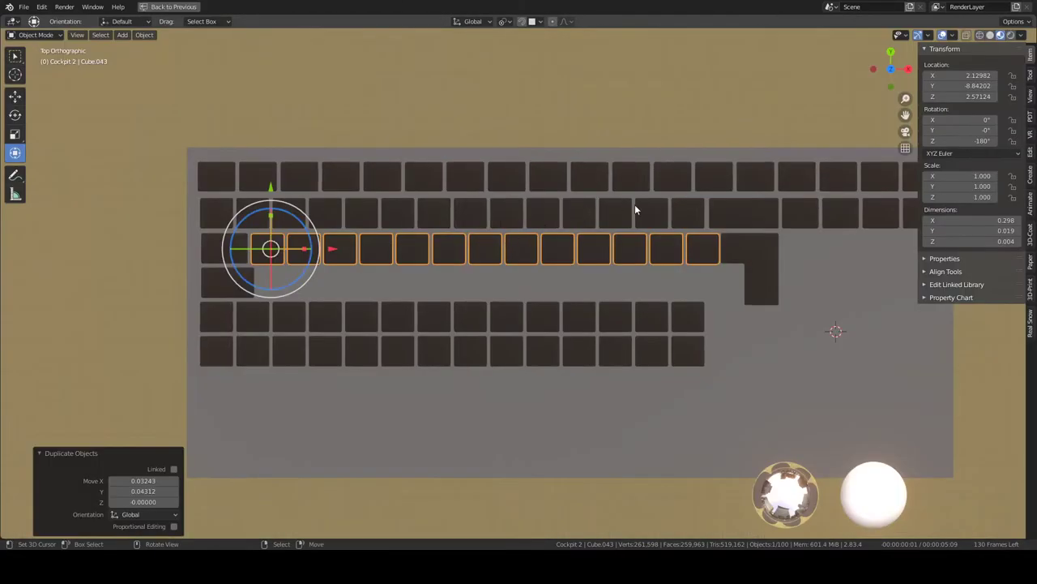
pyautogui.keyDown('shift'); pyautogui.moveTo(737, 242); pyautogui.dragTo(522, 243, button='middle'); pyautogui.keyUp('shift')
pyautogui.scroll(3, 561, 245)
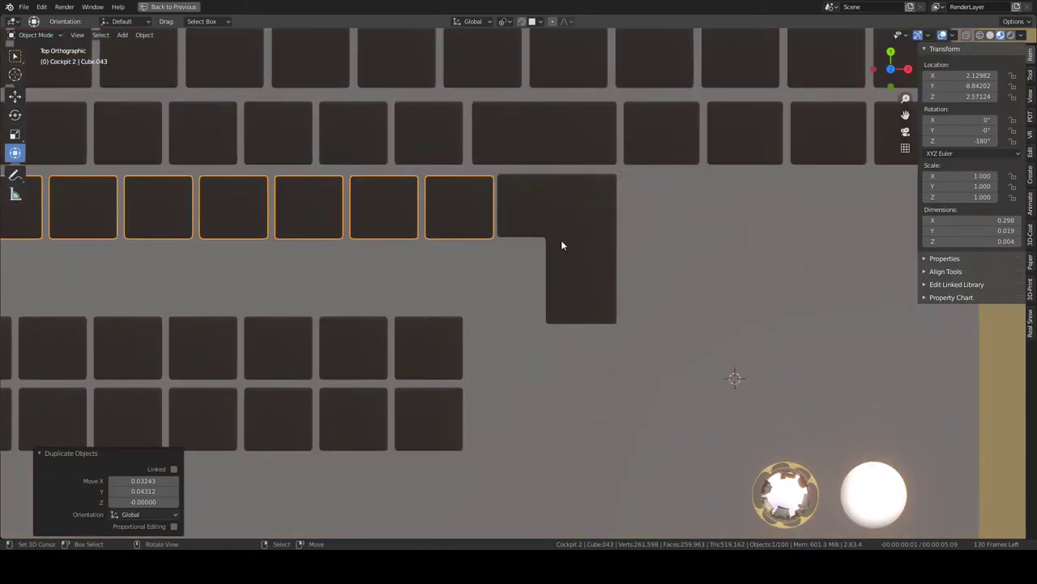
pyautogui.scroll(-3, 302, 227)
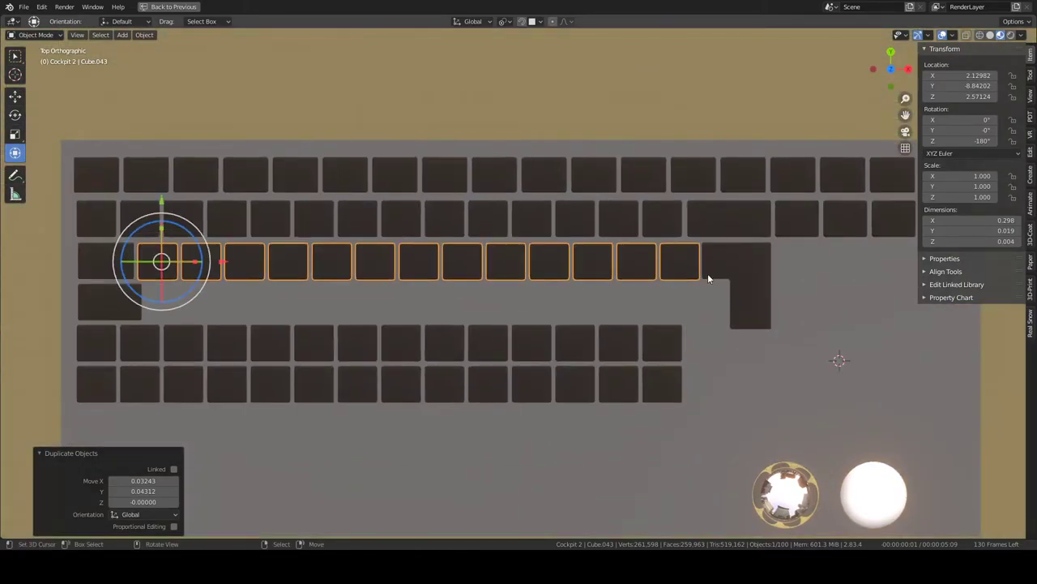
pyautogui.moveTo(224, 261); pyautogui.dragTo(224, 261)
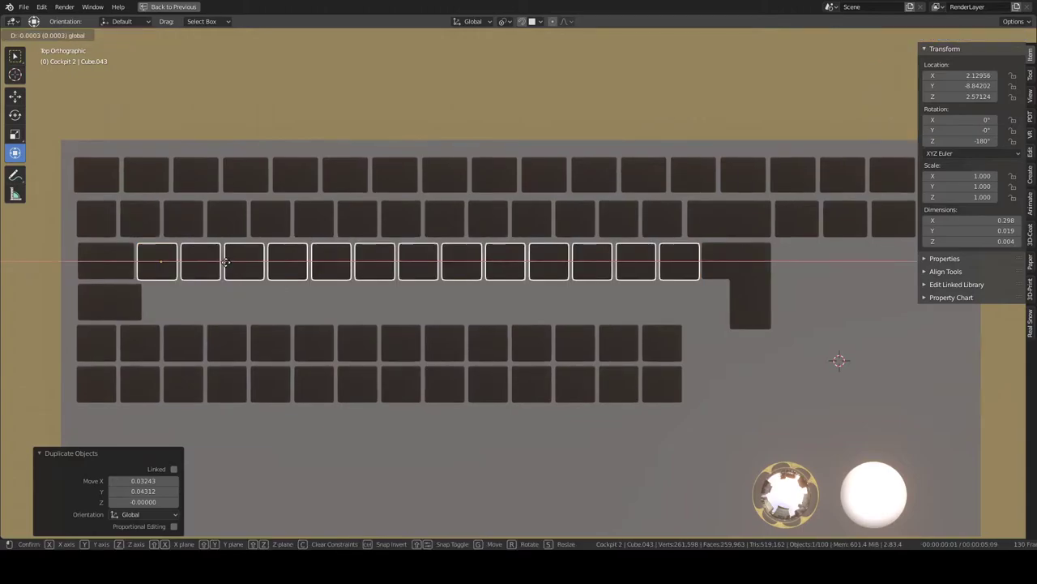
pyautogui.click(224, 261)
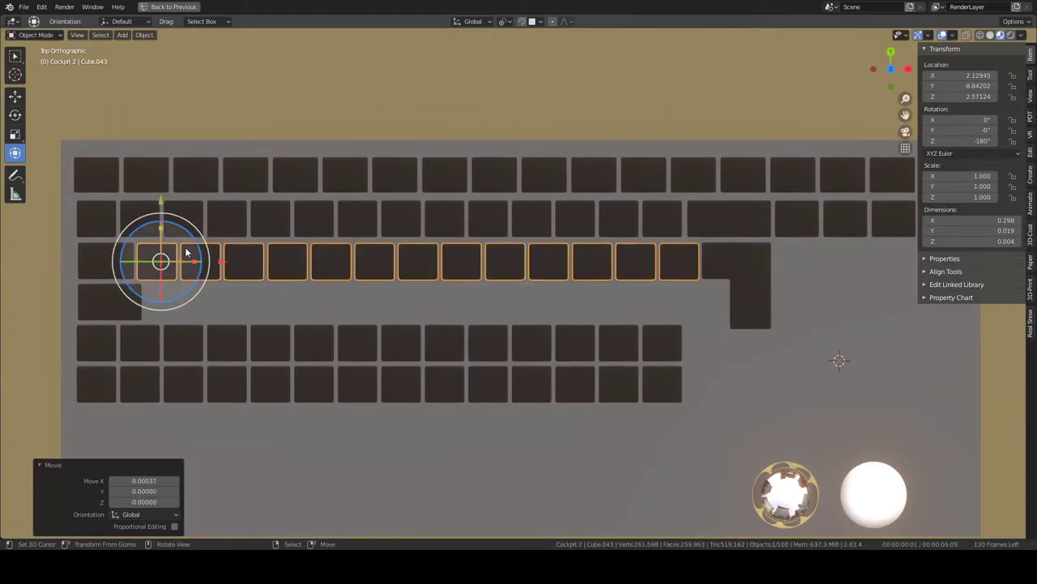
# Step: Move a linked copy of the 14-key row down one row and slide it right along X
pyautogui.moveTo(186, 251)
pyautogui.mouseDown()
pyautogui.moveTo(205, 269)
pyautogui.moveTo(197, 282)
pyautogui.mouseUp()
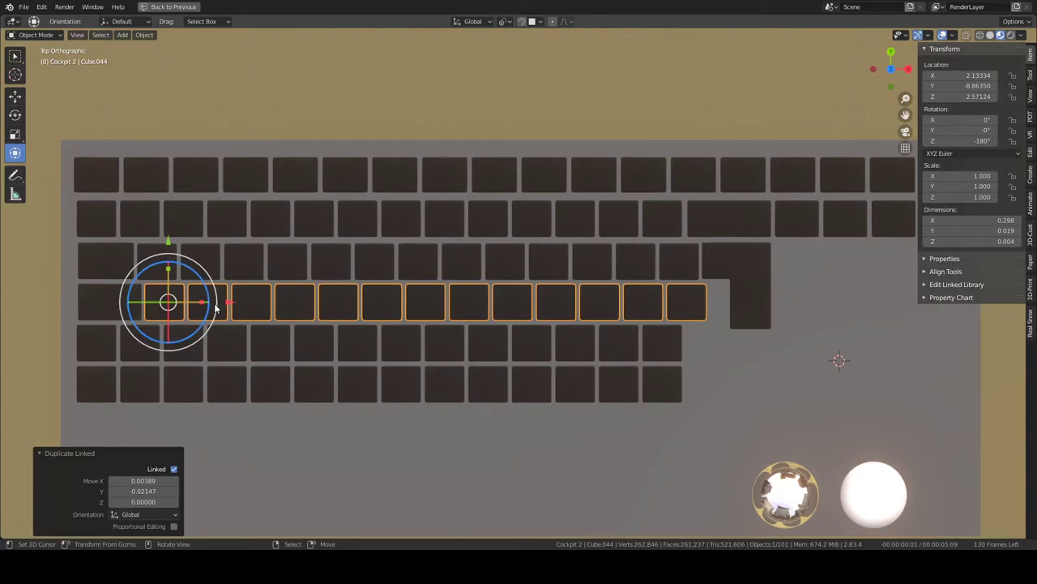
pyautogui.moveTo(232, 304); pyautogui.dragTo(251, 301)
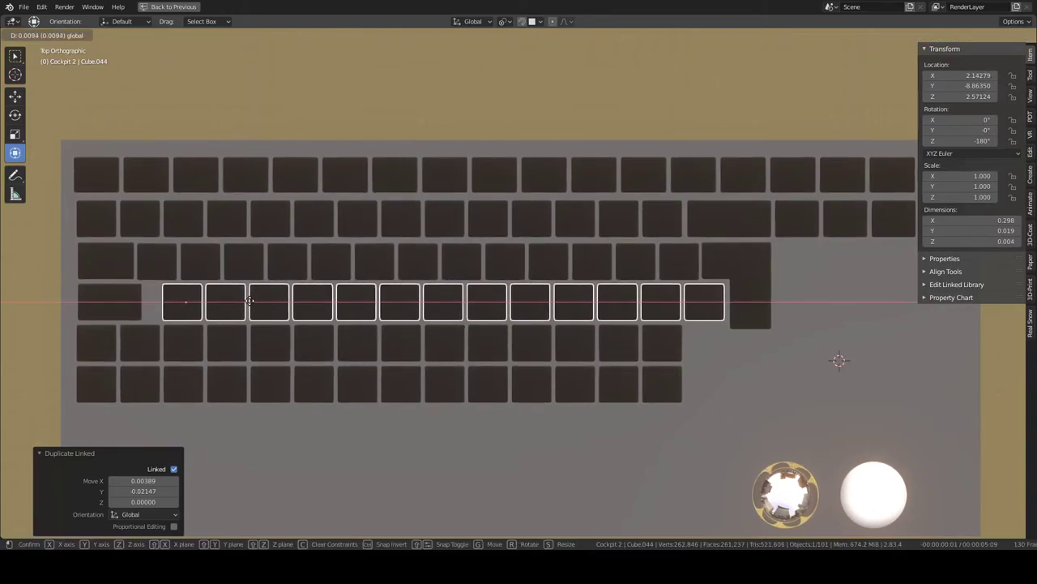
pyautogui.moveTo(251, 301); pyautogui.dragTo(252, 300)
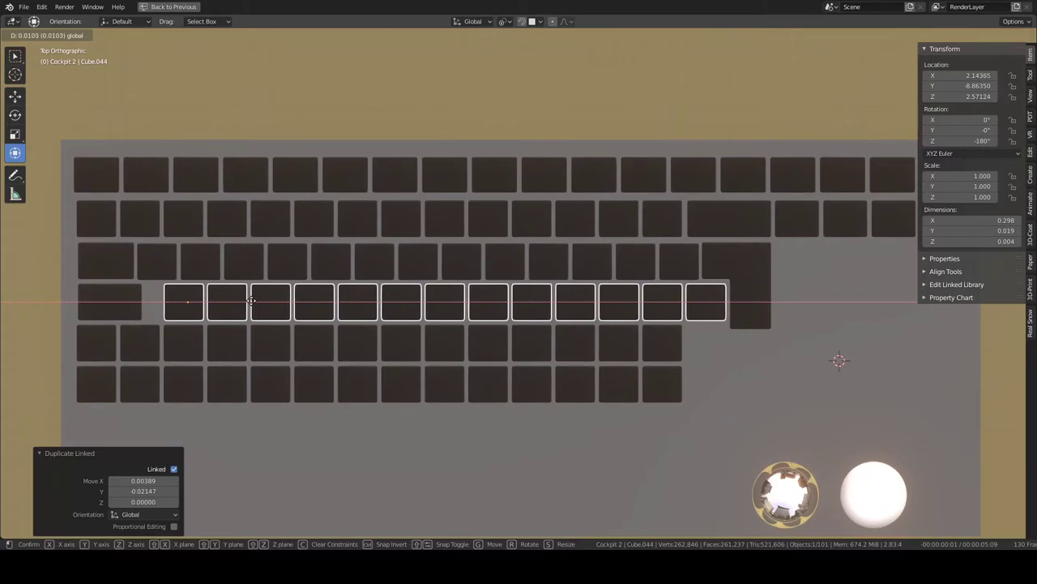
# Step: Widen the bottom row's leftmost key toward the rest of the row
pyautogui.click(105, 302)
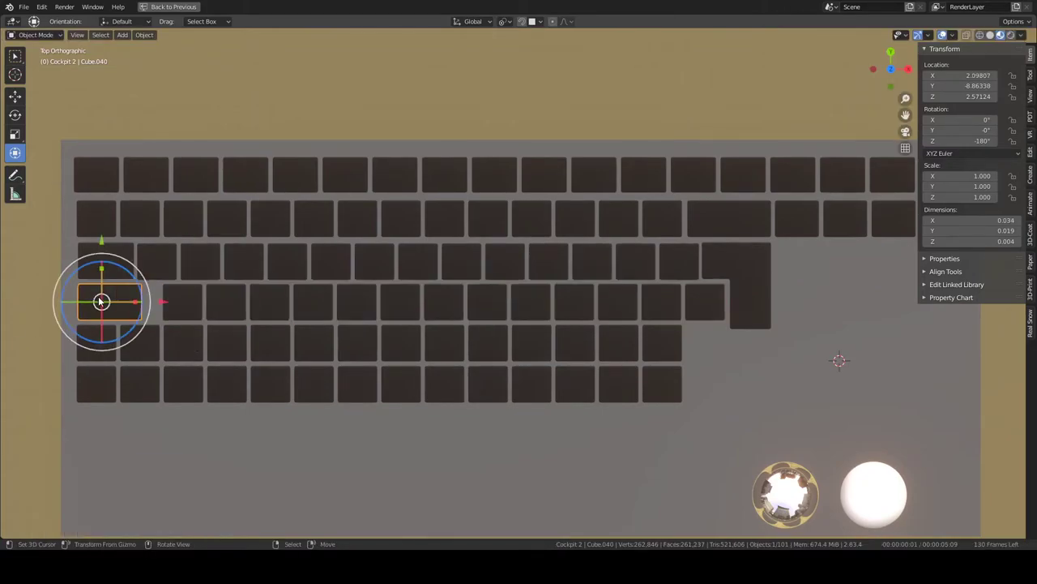
pyautogui.press('Tab')
pyautogui.moveTo(191, 296); pyautogui.dragTo(232, 303)
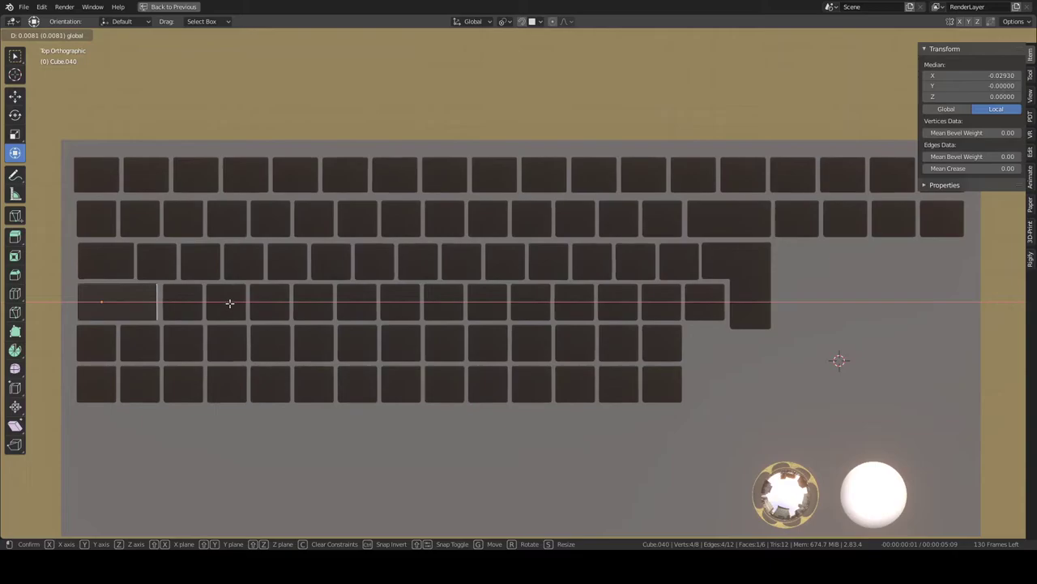
pyautogui.press('Tab')
pyautogui.scroll(-1, 373, 316)
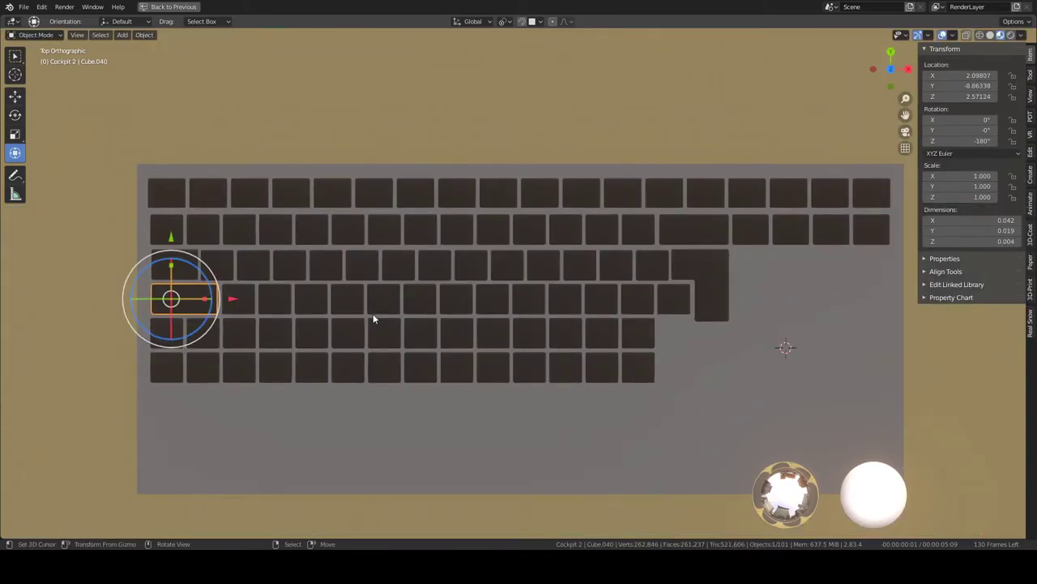
pyautogui.scroll(3, 296, 280)
pyautogui.scroll(-1, 243, 279)
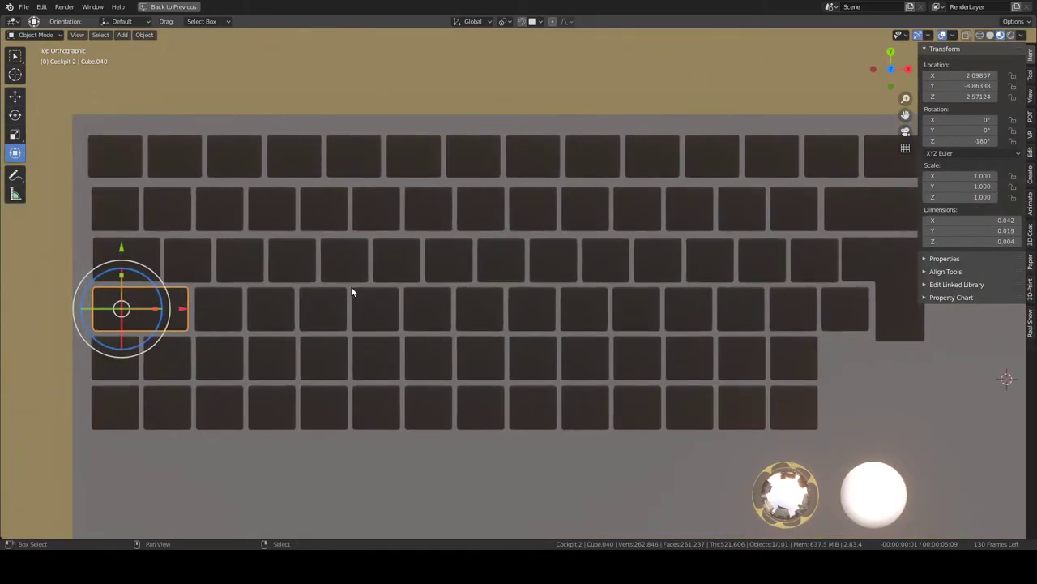
pyautogui.scroll(-1, 436, 323)
pyautogui.hotkey('alt', 'a')
pyautogui.scroll(-1, 466, 327)
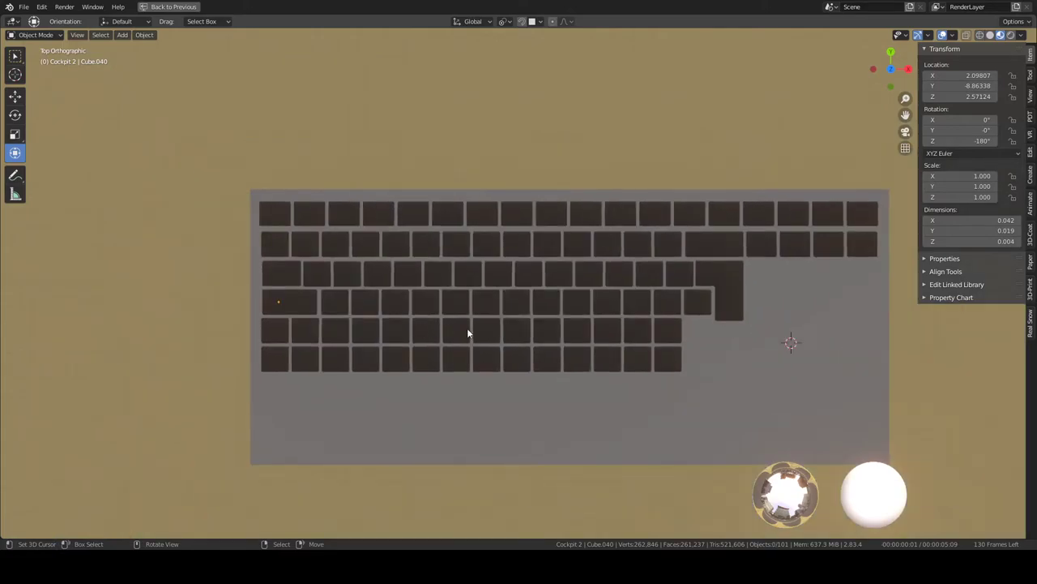
pyautogui.keyDown('shift'); pyautogui.moveTo(563, 355); pyautogui.dragTo(537, 343, button='middle'); pyautogui.keyUp('shift')
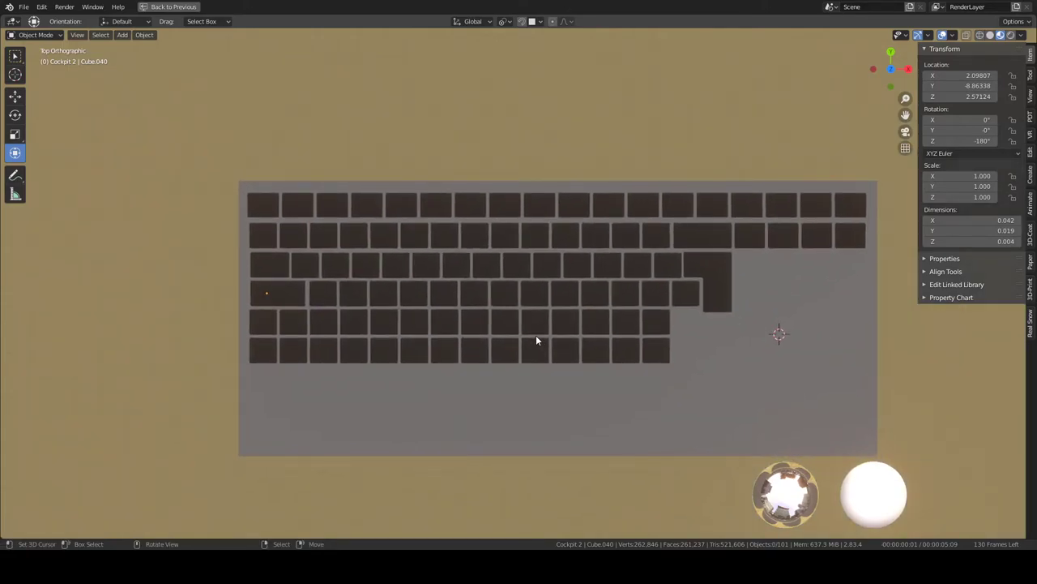
# Step: Duplicate the bottom key row and set its Array count to 4 keys
pyautogui.click(317, 360)
pyautogui.hotkey('shift', 'd')
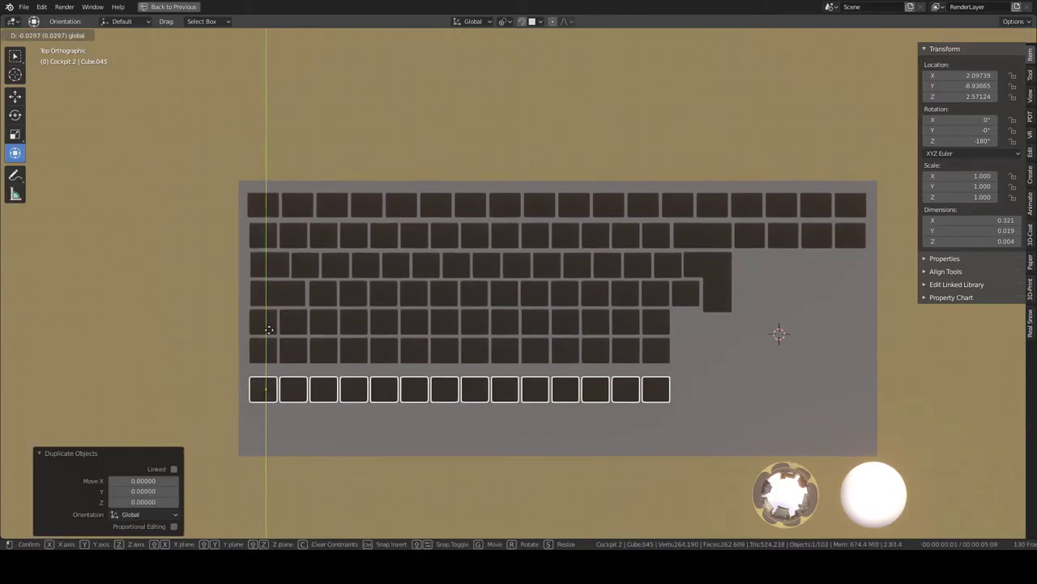
pyautogui.click(288, 253)
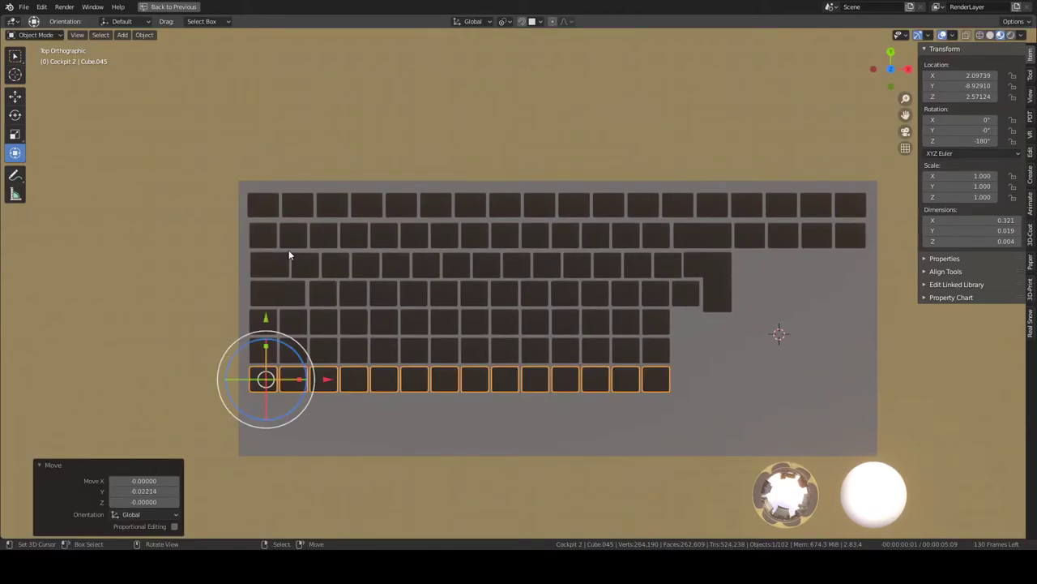
pyautogui.rightClick(288, 249)
pyautogui.hotkey('ctrl', 'space')
pyautogui.moveTo(892, 290); pyautogui.dragTo(859, 290)
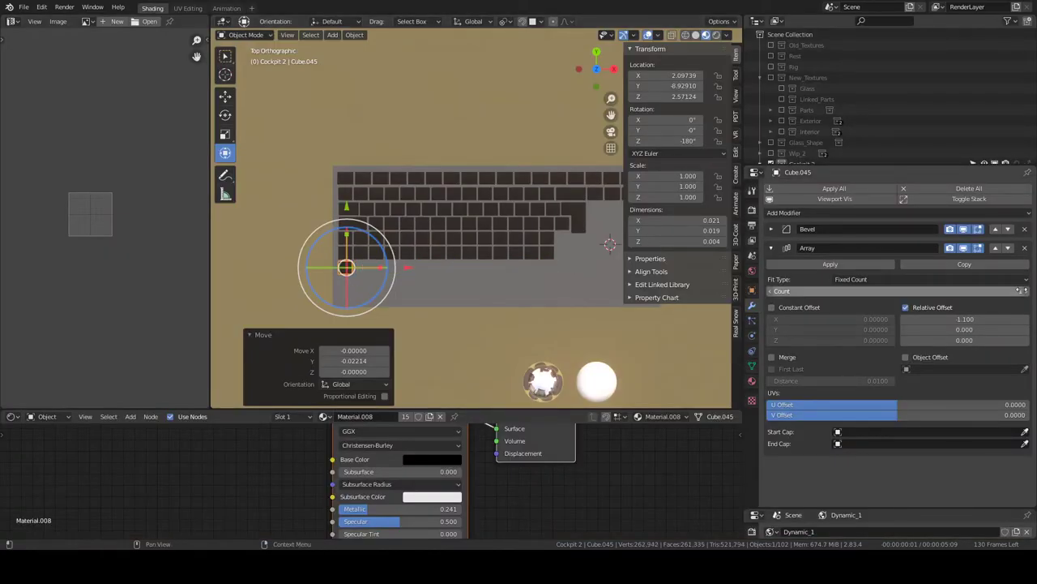
pyautogui.moveTo(1023, 290); pyautogui.dragTo(1025, 295)
pyautogui.hotkey('ctrl', 'space')
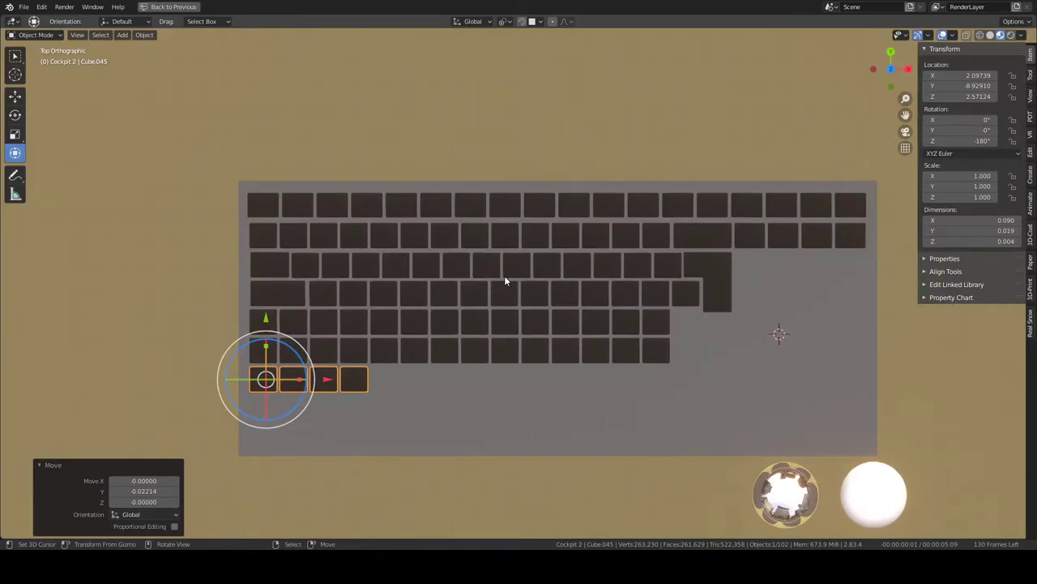
pyautogui.scroll(1, 453, 282)
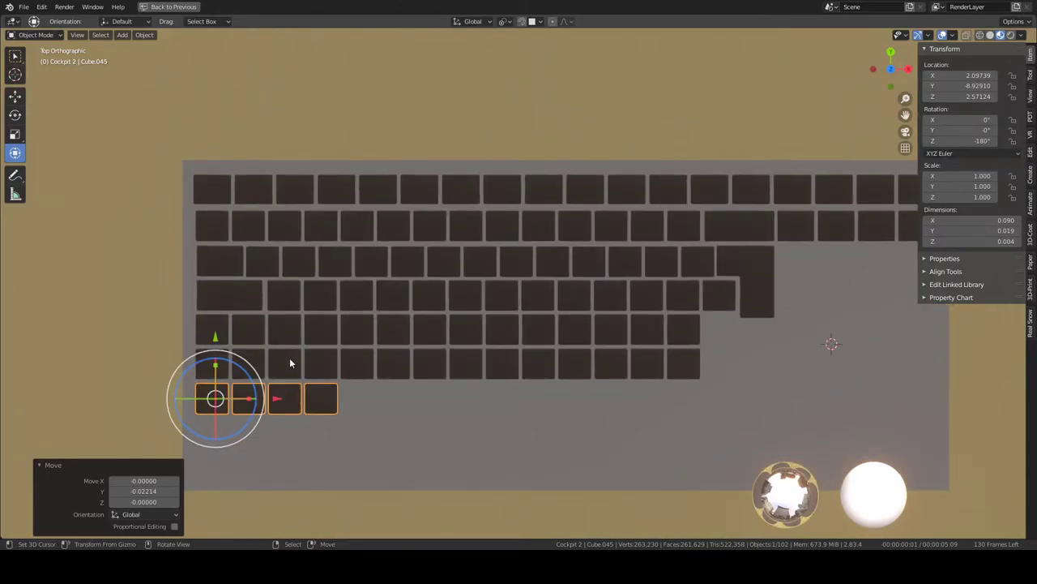
# Step: Copy the four-key row to their right along X, cut its Array count to 1 and apply it
pyautogui.hotkey('shift', 'd')
pyautogui.rightClick(286, 409)
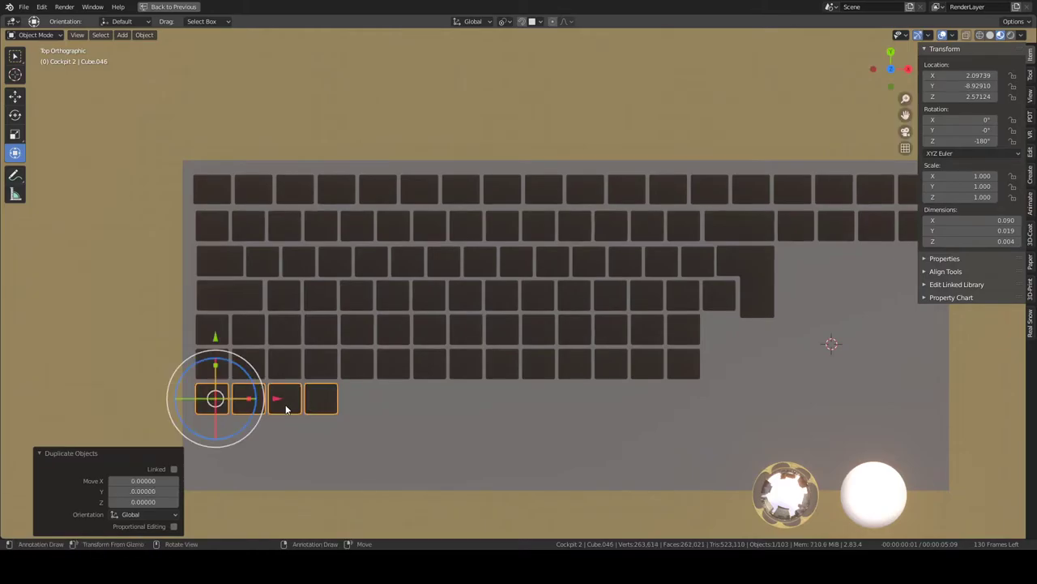
pyautogui.press('g')
pyautogui.press('x')
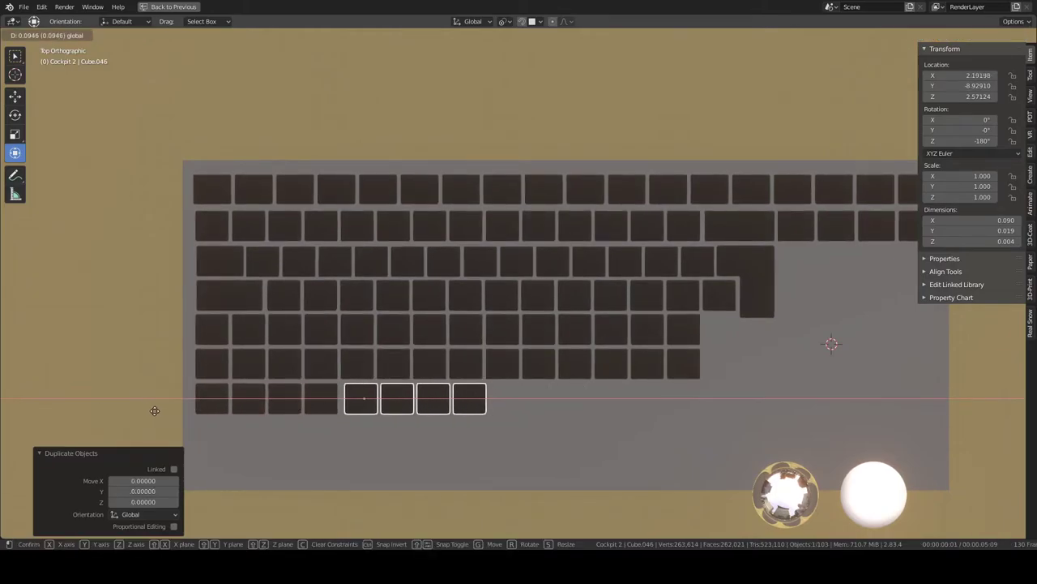
pyautogui.click(127, 411)
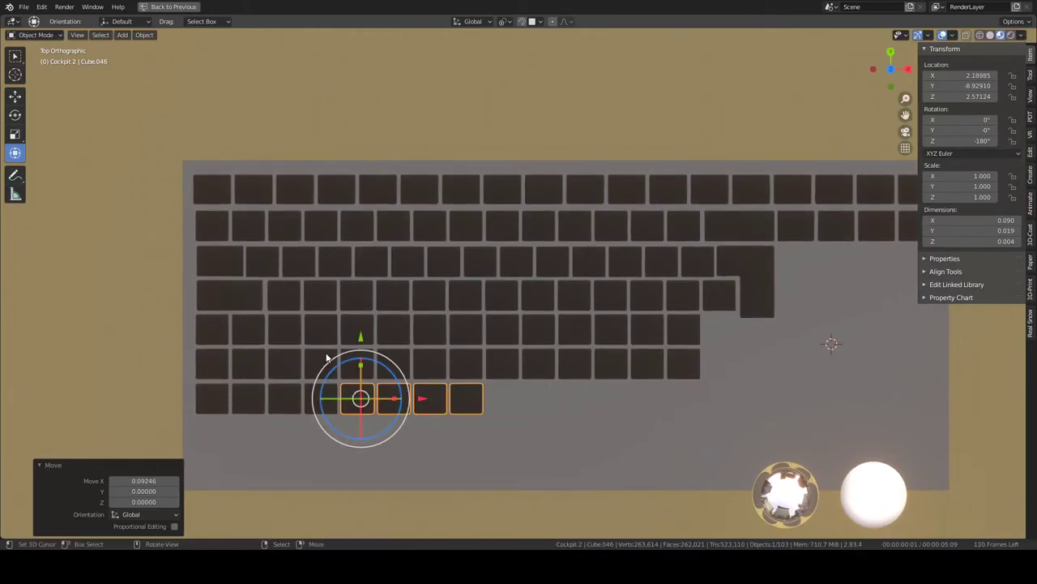
pyautogui.hotkey('ctrl', 'space')
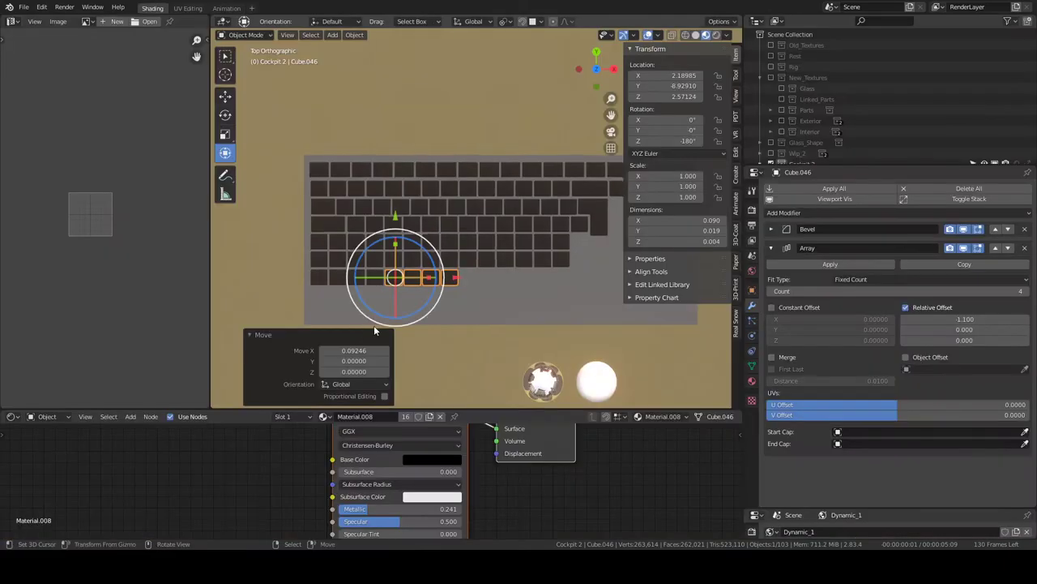
pyautogui.moveTo(1024, 291); pyautogui.dragTo(988, 291)
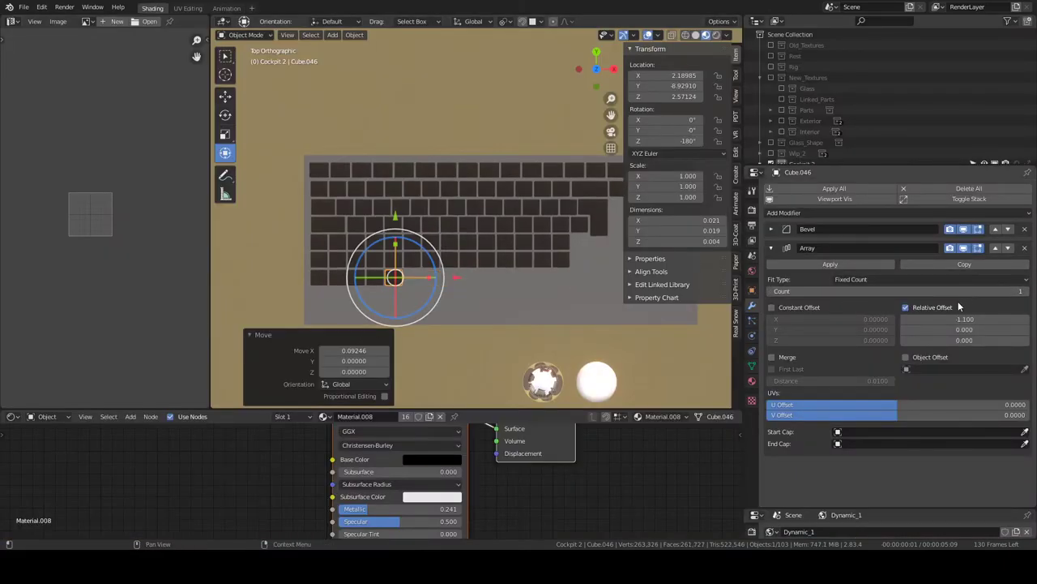
pyautogui.click(1026, 250)
pyautogui.hotkey('ctrl', 'space')
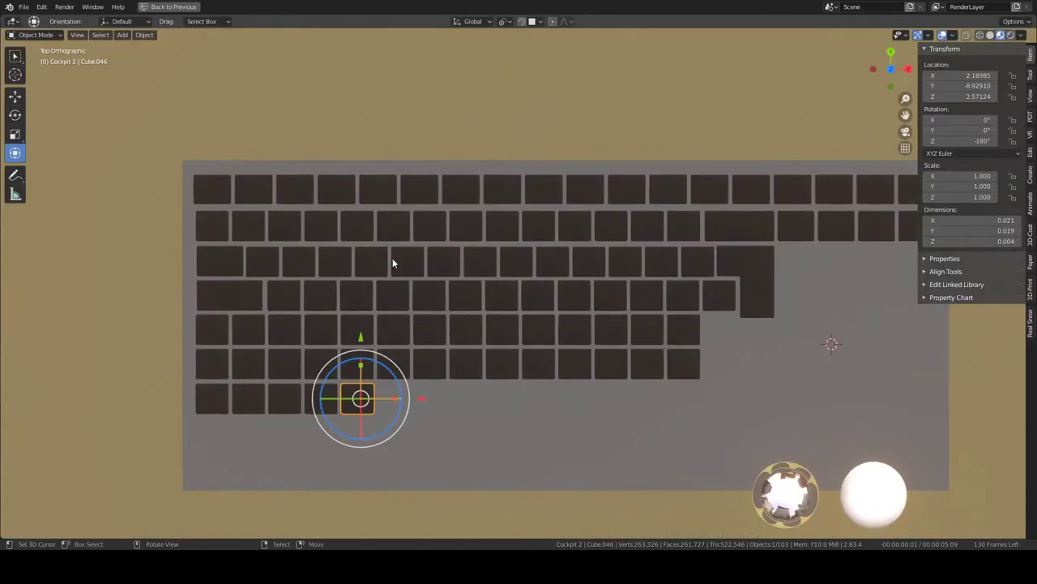
pyautogui.press('Tab')
# Step: Stretch the single key 0.14058 along X into a long space bar and select the row above
pyautogui.moveTo(589, 287); pyautogui.dragTo(245, 322, button='middle')
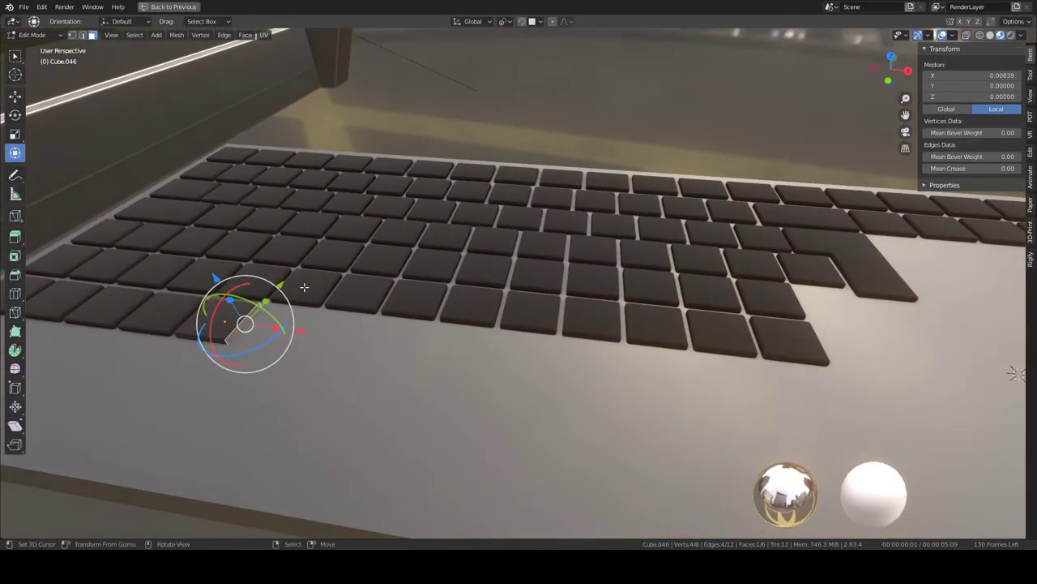
pyautogui.press('KP_7')
pyautogui.keyDown('shift'); pyautogui.moveTo(468, 375); pyautogui.dragTo(456, 329, button='middle'); pyautogui.keyUp('shift')
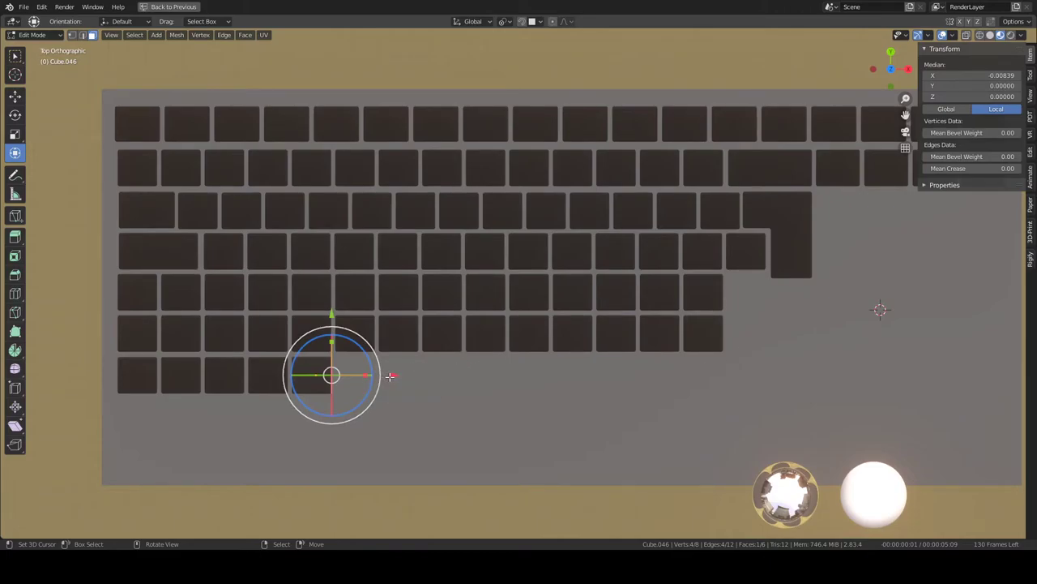
pyautogui.moveTo(390, 376); pyautogui.dragTo(654, 379)
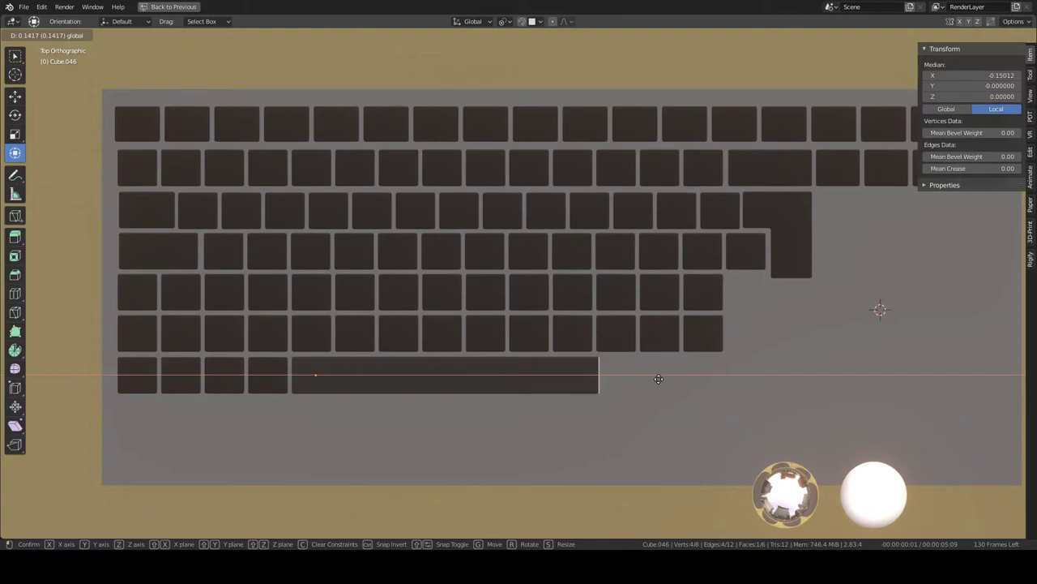
pyautogui.moveTo(658, 379); pyautogui.dragTo(662, 376)
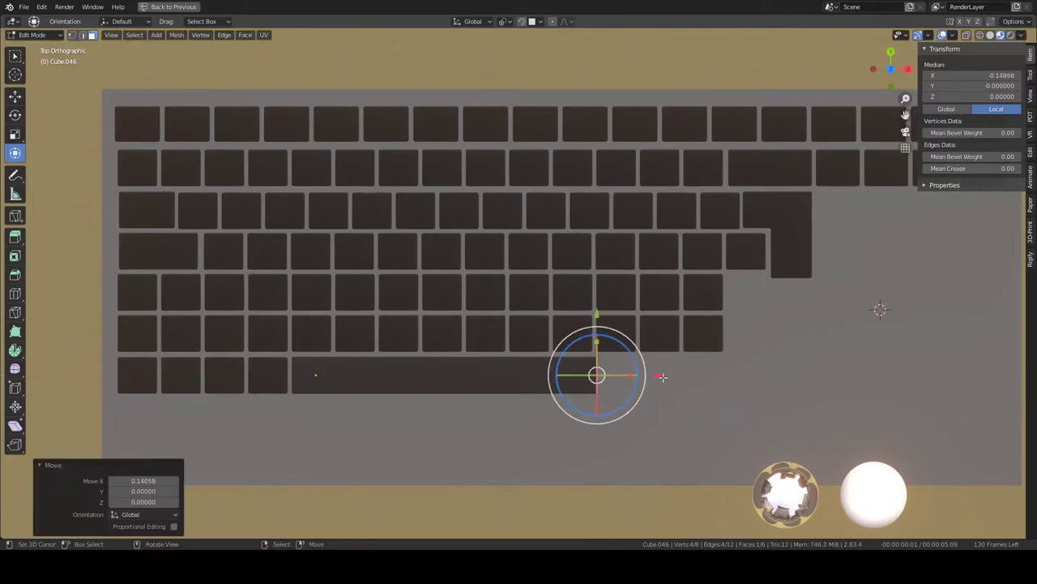
pyautogui.press('Tab')
pyautogui.click(709, 342)
pyautogui.hotkey('ctrl', 'space')
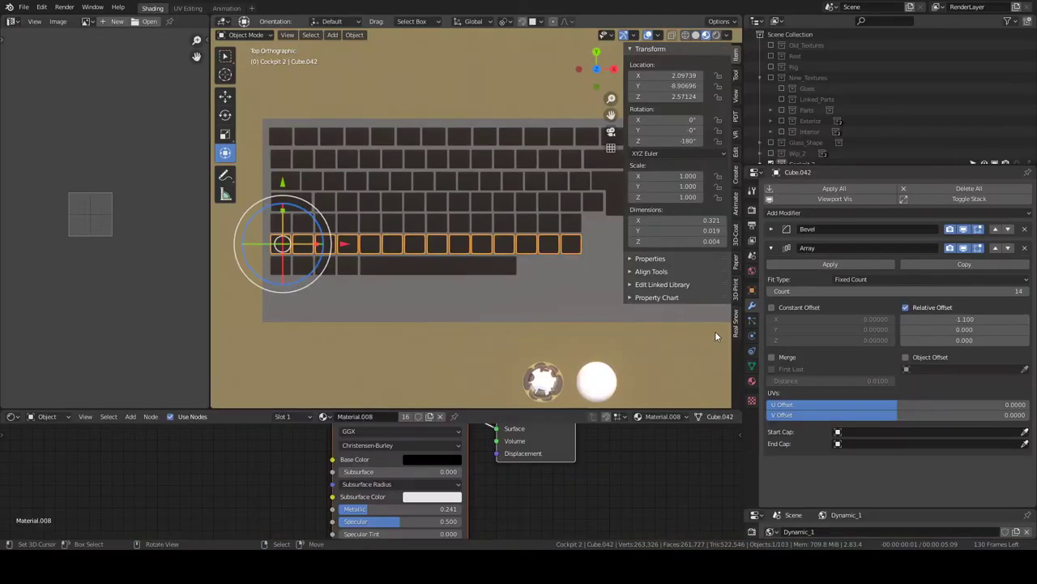
# Step: Enlarge the 3D view and duplicate the wide key, dropping the copy near the lower-right keys
pyautogui.click(772, 292)
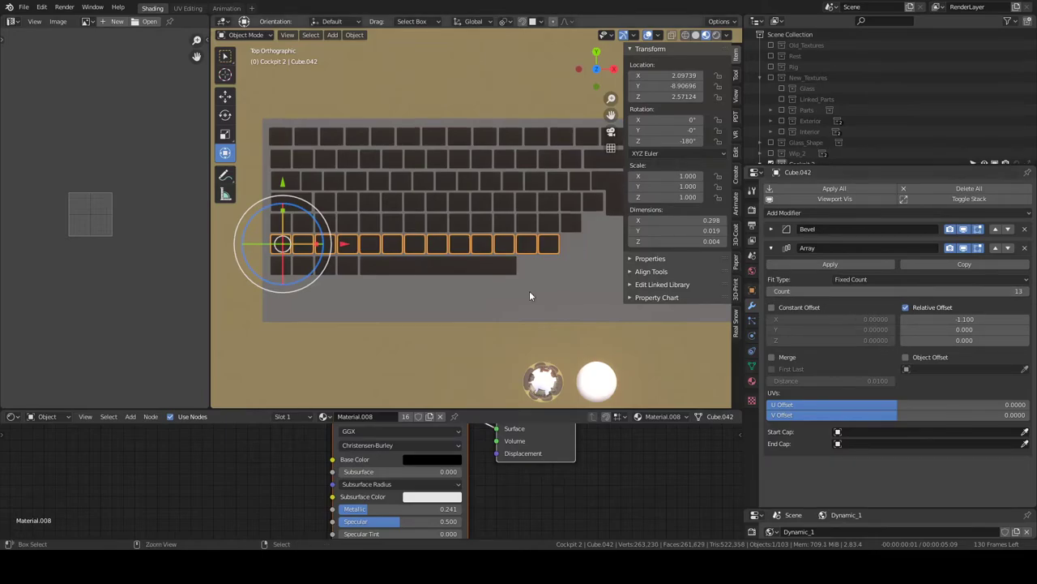
pyautogui.hotkey('ctrl', 'space')
pyautogui.click(155, 248)
pyautogui.hotkey('ctrl', 'z')
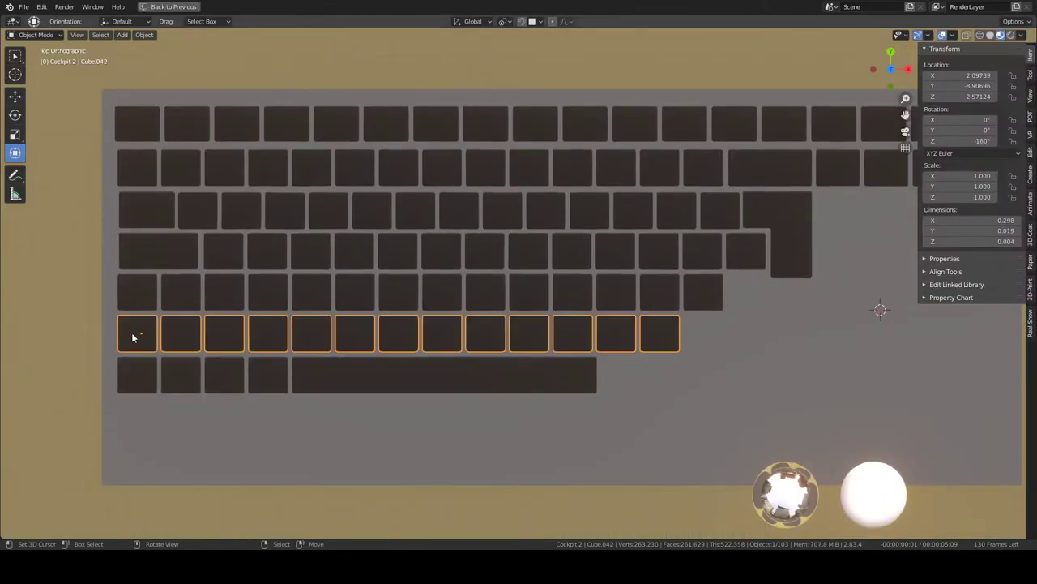
pyautogui.click(165, 248)
pyautogui.hotkey('shift', 'd')
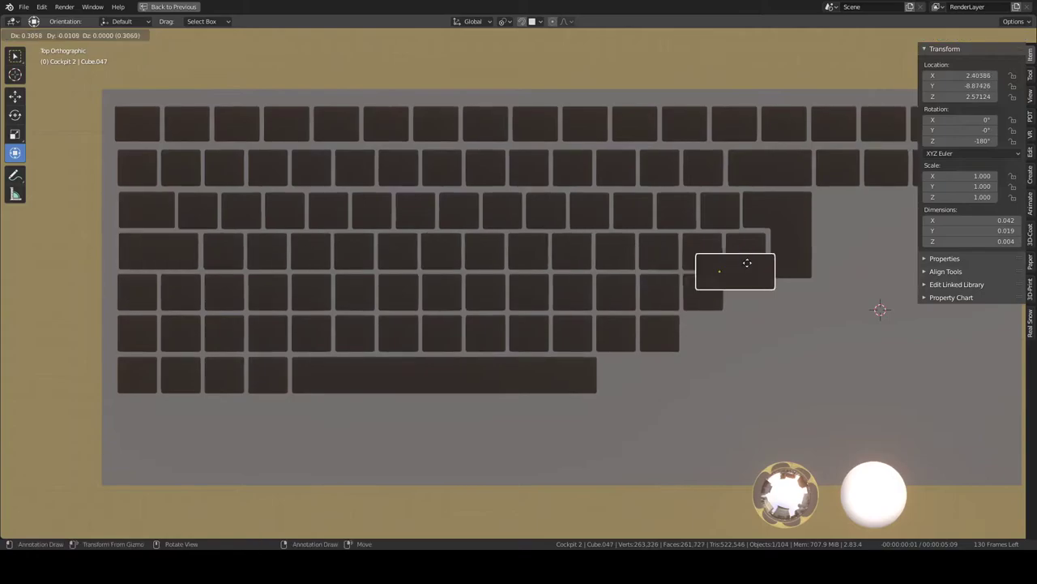
pyautogui.click(736, 326)
# Step: Move the copied key into place and nudge it slightly right
pyautogui.scroll(3, 736, 326)
pyautogui.scroll(2, 537, 313)
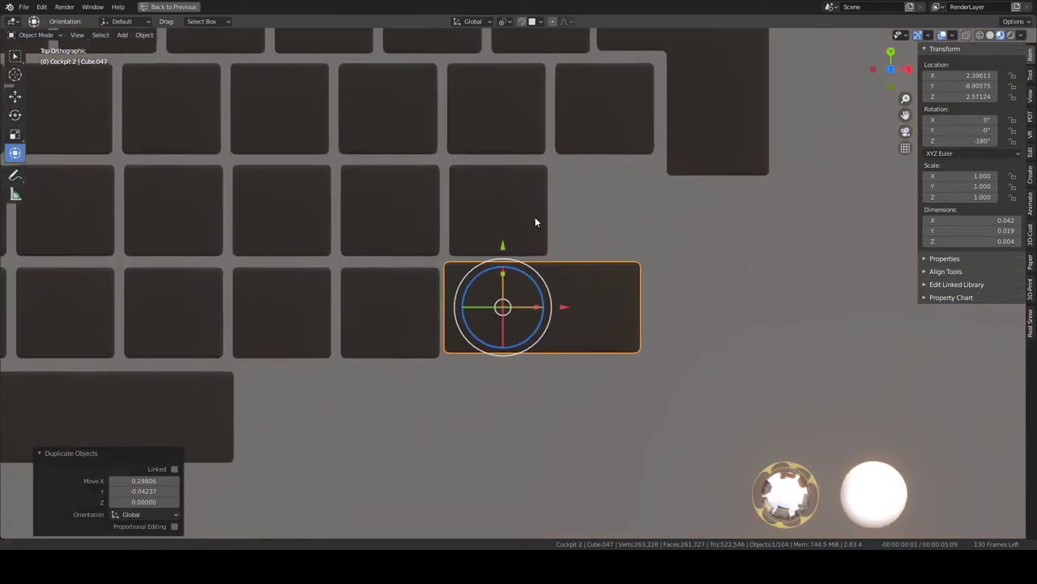
pyautogui.scroll(3, 535, 217)
pyautogui.press('g')
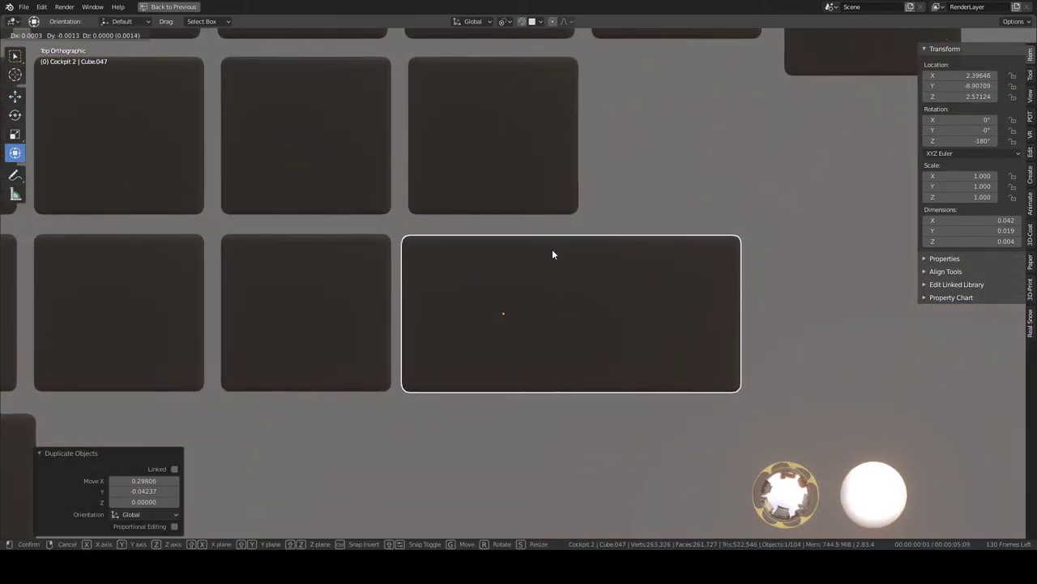
pyautogui.click(552, 248)
pyautogui.scroll(-5, 551, 248)
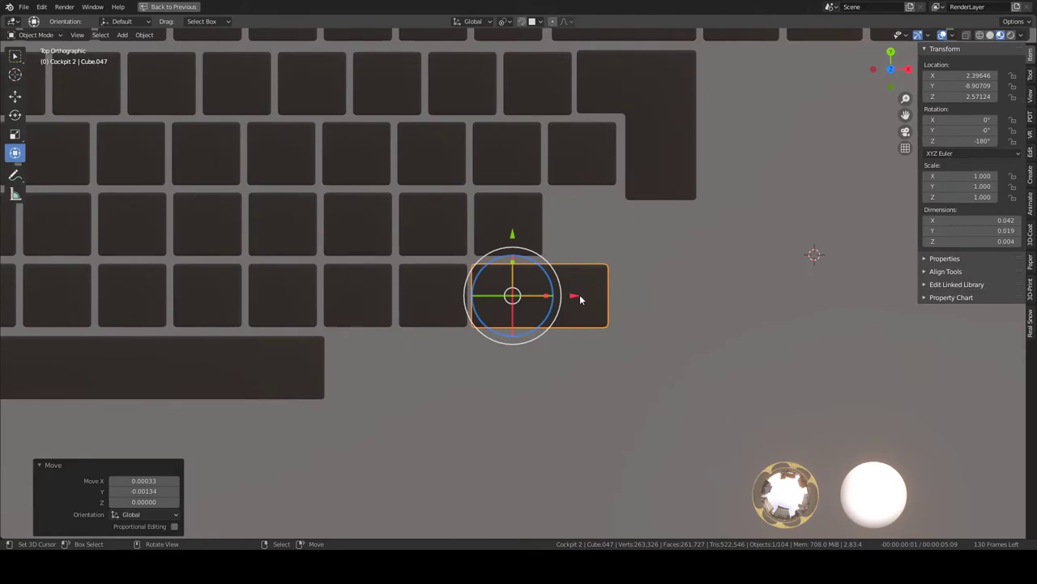
pyautogui.moveTo(580, 298); pyautogui.dragTo(598, 296)
# Step: Reposition the copied key and align it on Y with the 13-key row
pyautogui.scroll(2, 554, 333)
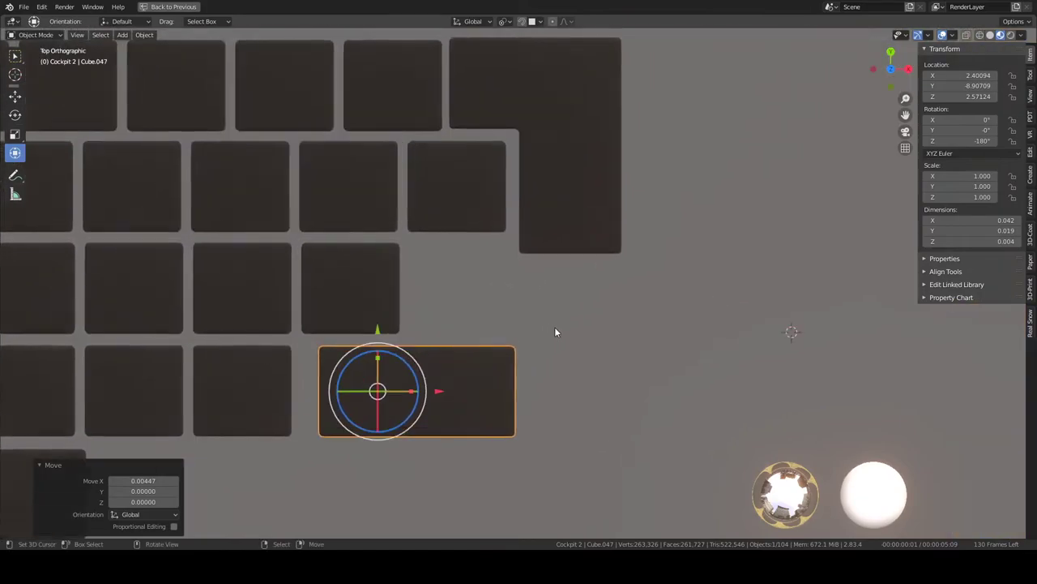
pyautogui.scroll(1, 555, 332)
pyautogui.press('g')
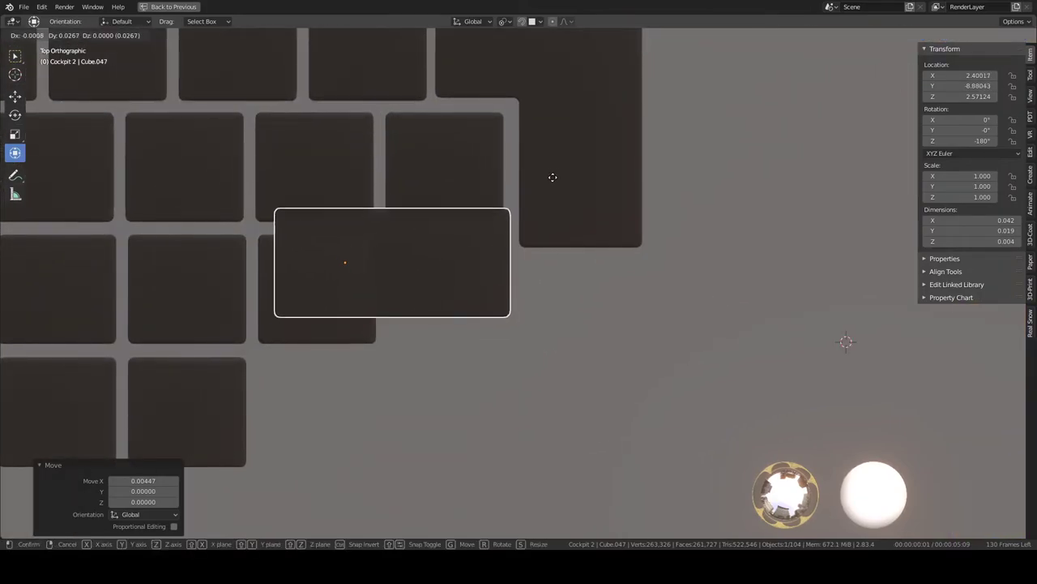
pyautogui.click(546, 183)
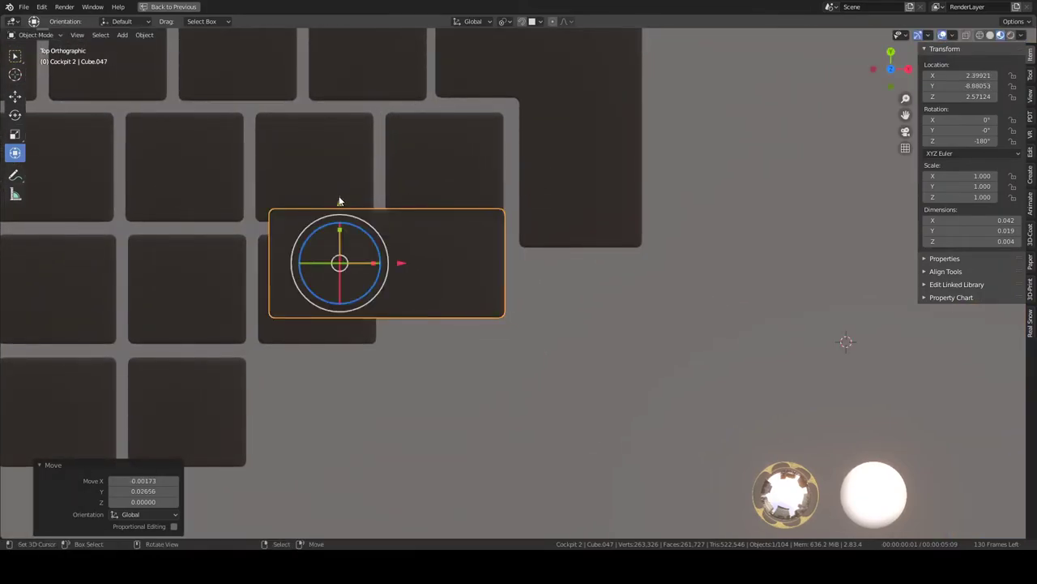
pyautogui.press('g')
pyautogui.press('y')
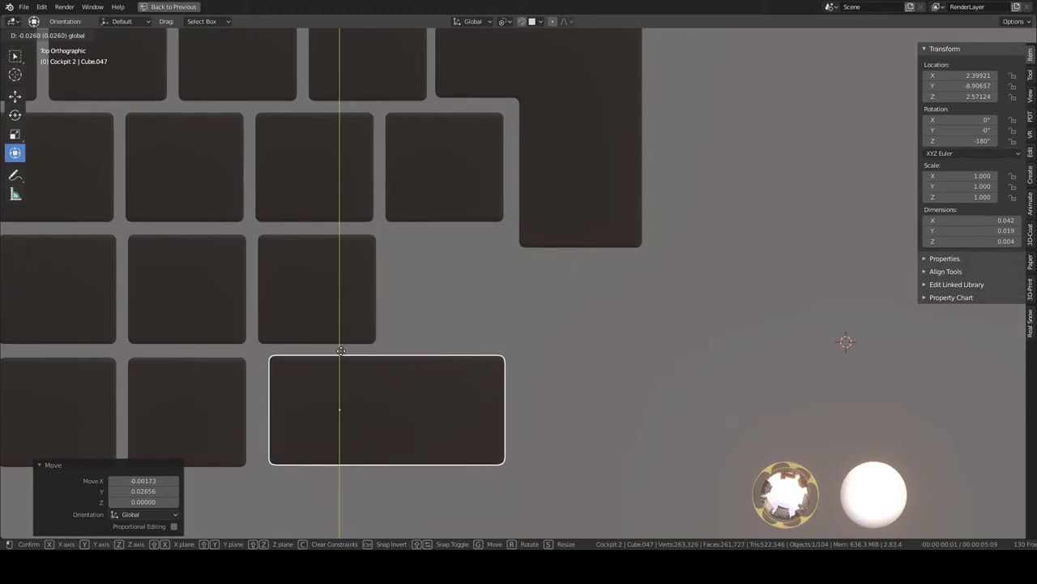
pyautogui.click(341, 347)
# Step: Select the 13-key row, then the key row above it
pyautogui.scroll(-3, 301, 340)
pyautogui.scroll(-2, 573, 338)
pyautogui.click(364, 326)
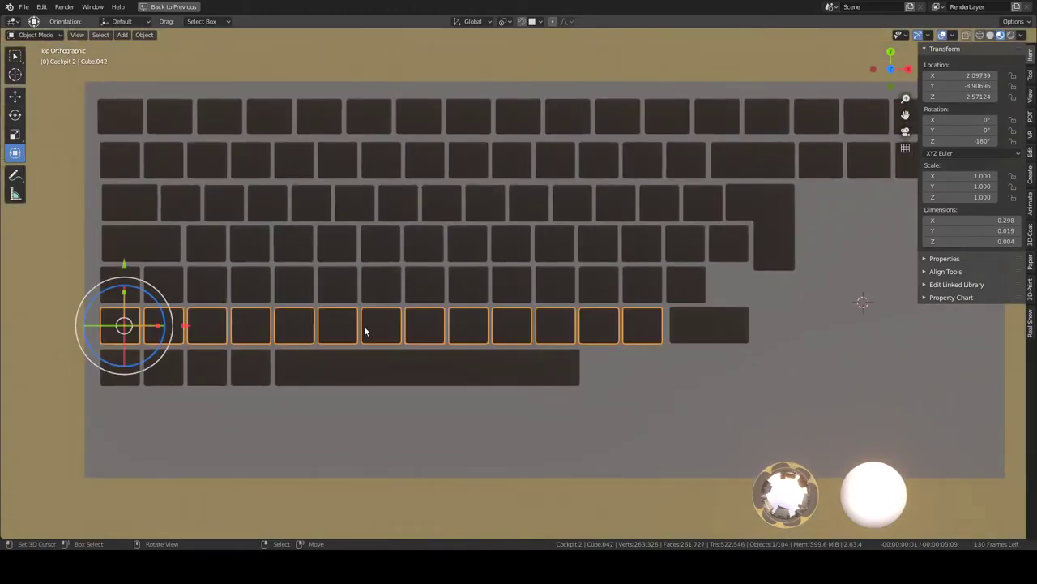
pyautogui.scroll(1, 648, 297)
pyautogui.scroll(1, 680, 299)
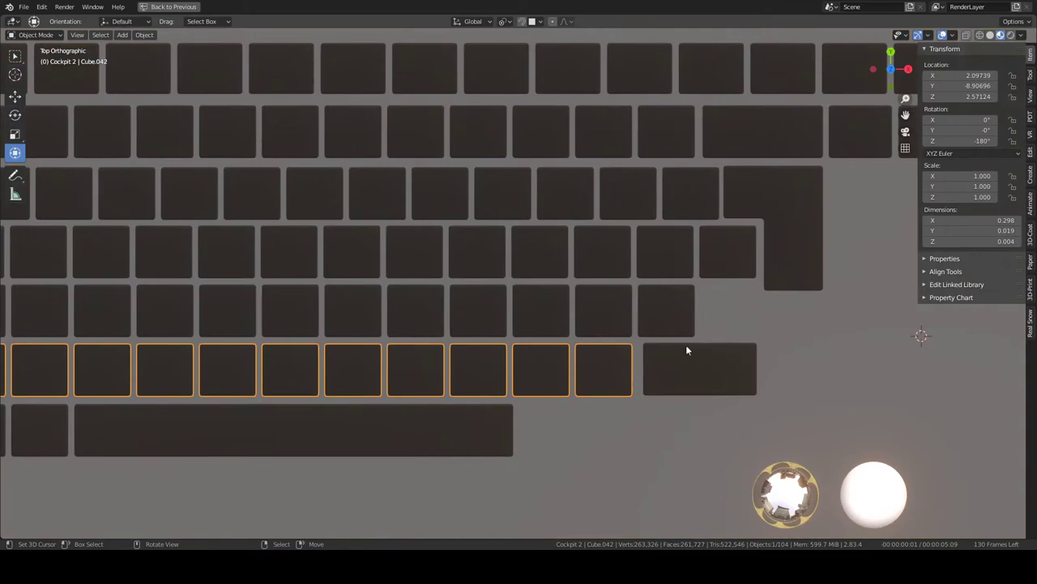
pyautogui.scroll(-1, 611, 375)
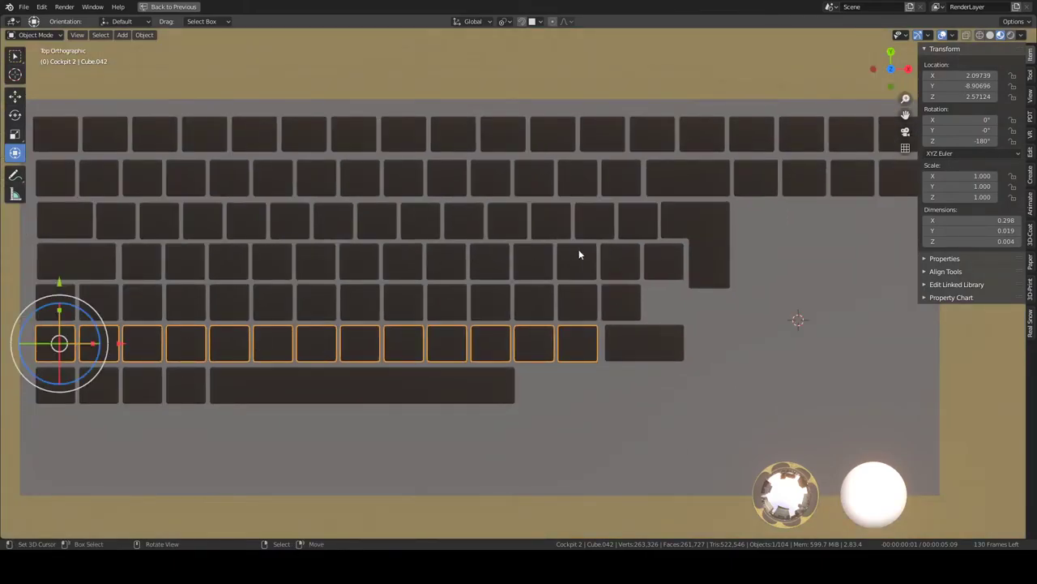
pyautogui.scroll(1, 530, 312)
pyautogui.scroll(1, 446, 352)
pyautogui.click(428, 361)
pyautogui.scroll(1, 445, 338)
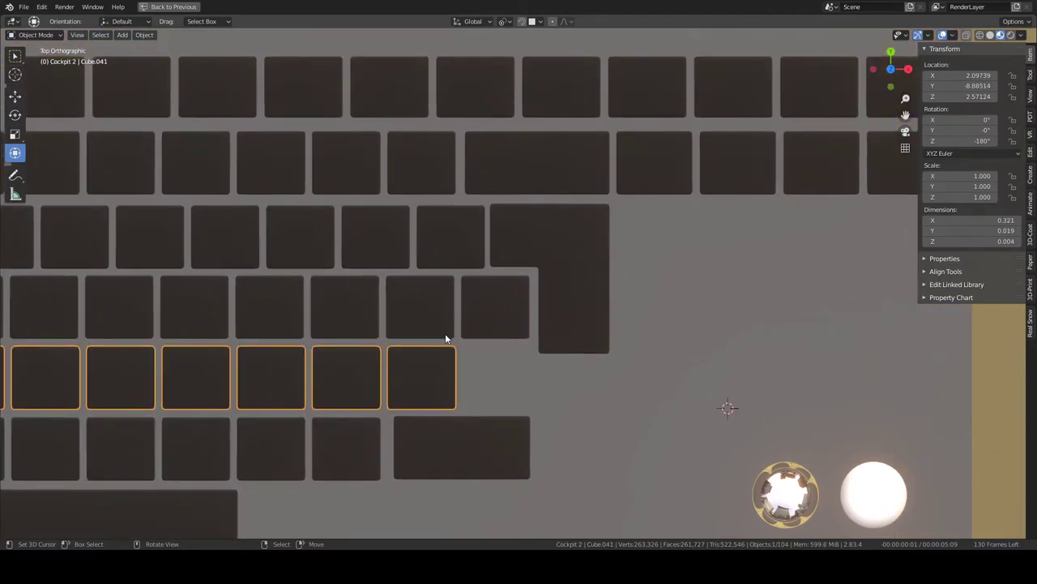
# Step: Duplicate the wide bottom-row key and slide the copy along X to the row's right end
pyautogui.click(425, 428)
pyautogui.hotkey('shift', 'd')
pyautogui.press('x')
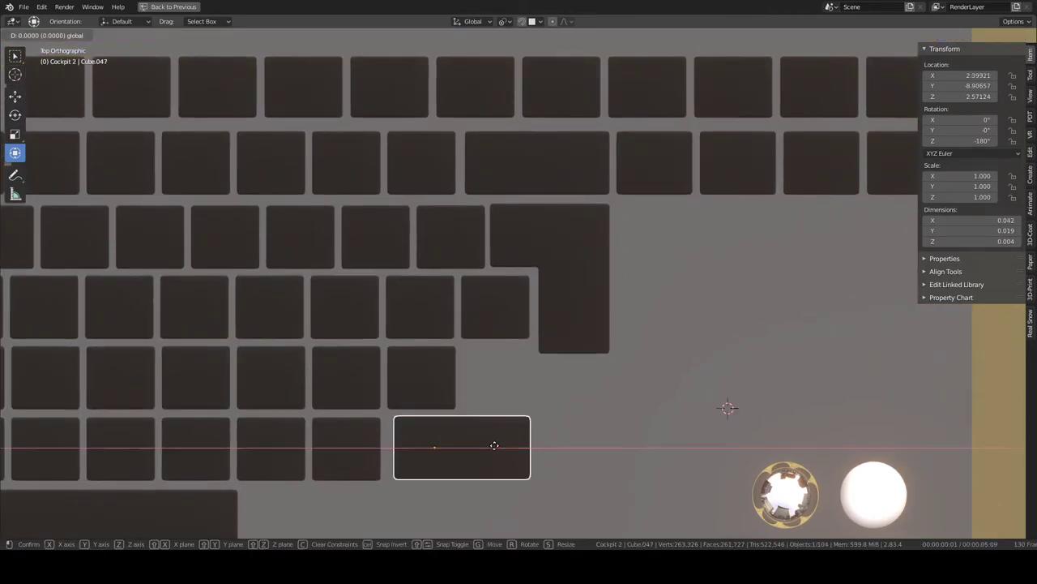
pyautogui.click(490, 445)
# Step: Stretch the copy's side edge outward in Edit Mode, making Cube.047 0.045 wide
pyautogui.press('Tab')
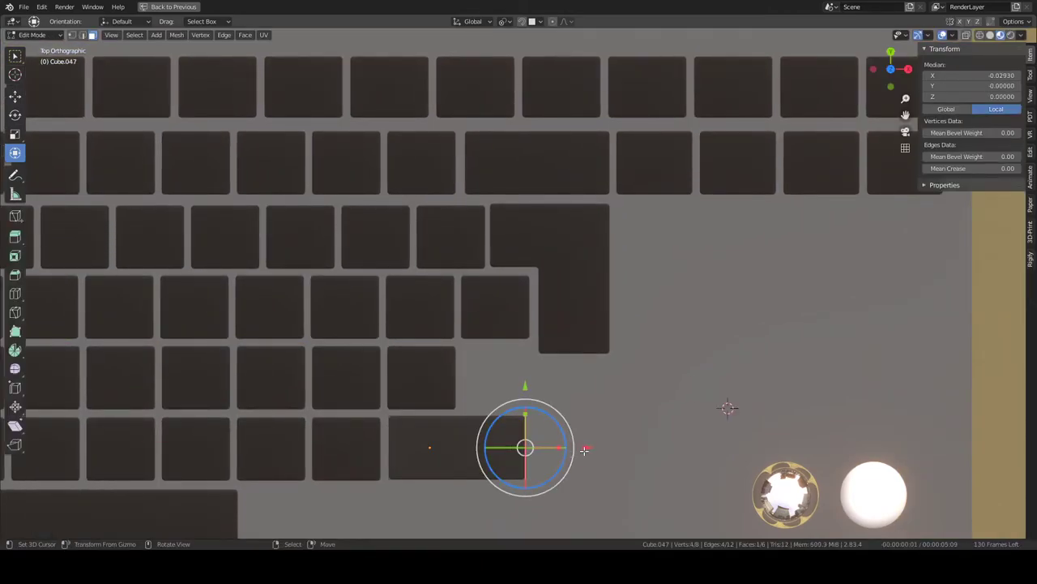
pyautogui.moveTo(584, 449); pyautogui.dragTo(595, 449)
pyautogui.click(596, 449)
pyautogui.press('Tab')
pyautogui.scroll(-5, 596, 449)
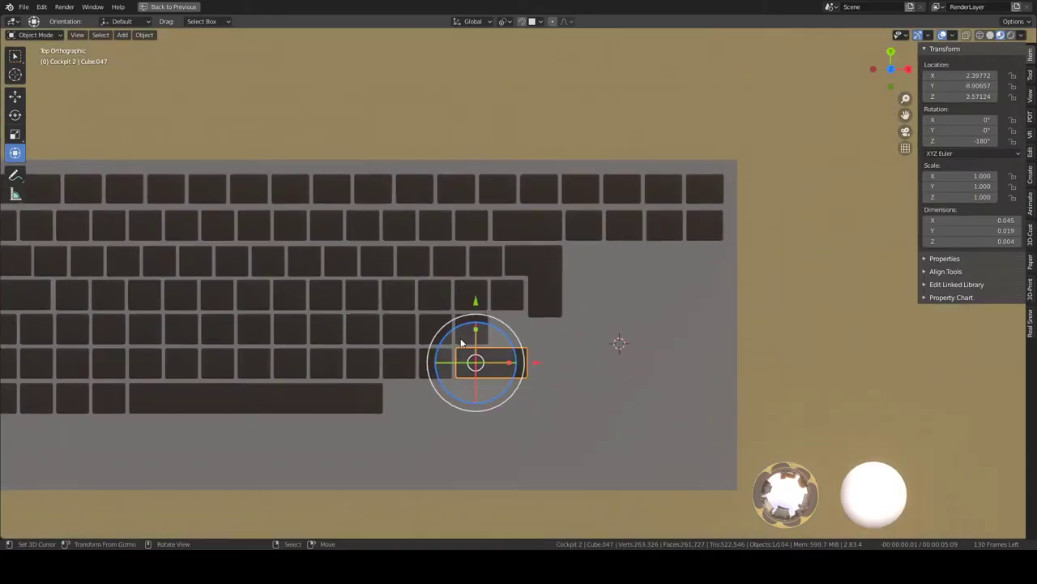
pyautogui.scroll(-1, 465, 320)
pyautogui.scroll(-1, 465, 320)
pyautogui.scroll(2, 540, 309)
pyautogui.scroll(1, 541, 309)
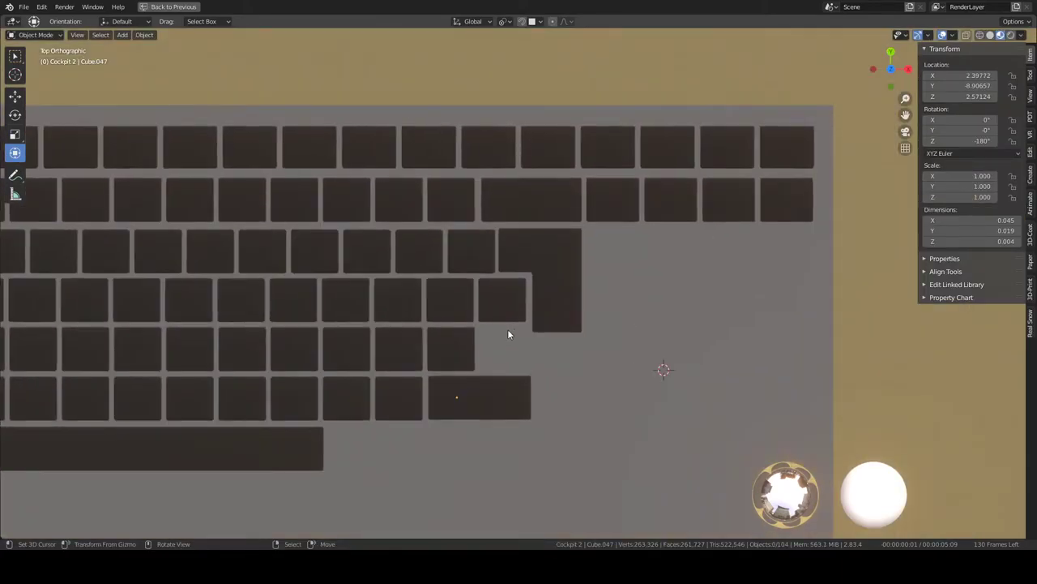
pyautogui.click(470, 344)
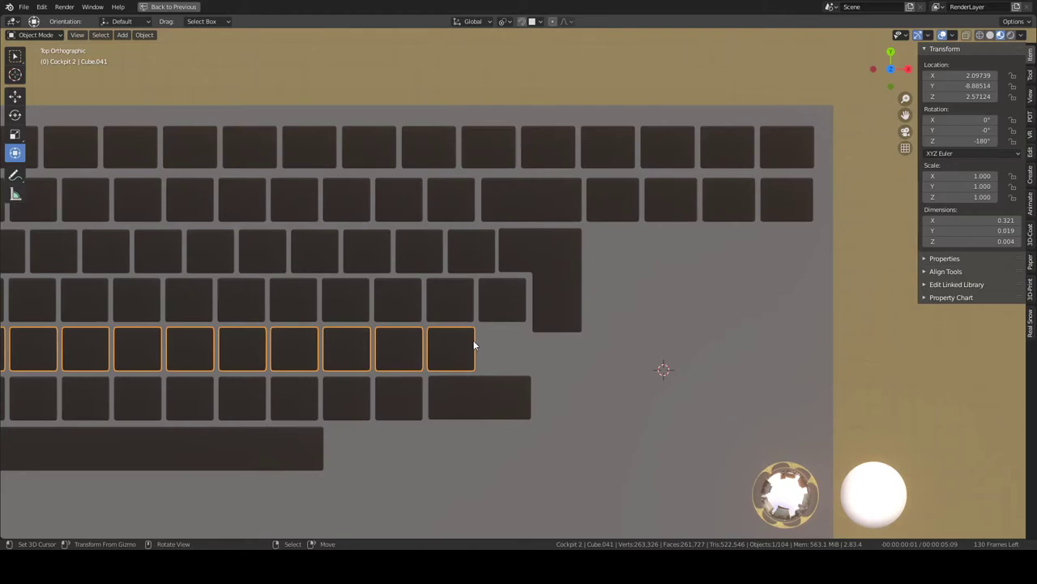
# Step: Raise the Enter key's (Cube.038) bottom face 0.00451 on Y, leaving it 0.037 × 0.041 × 0.004
pyautogui.click(544, 309)
pyautogui.press('Tab')
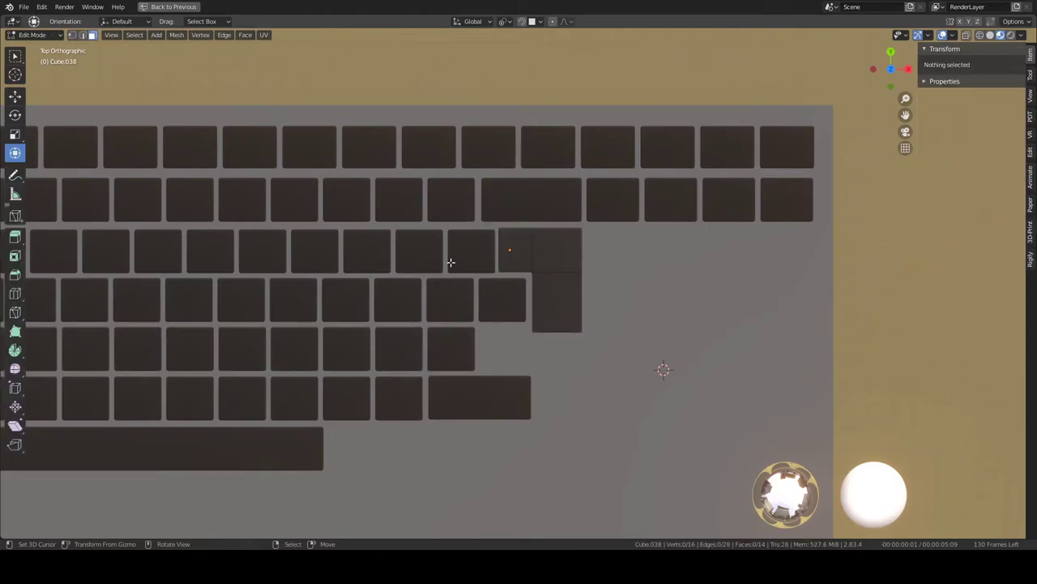
pyautogui.moveTo(111, 77); pyautogui.dragTo(499, 246, button='middle')
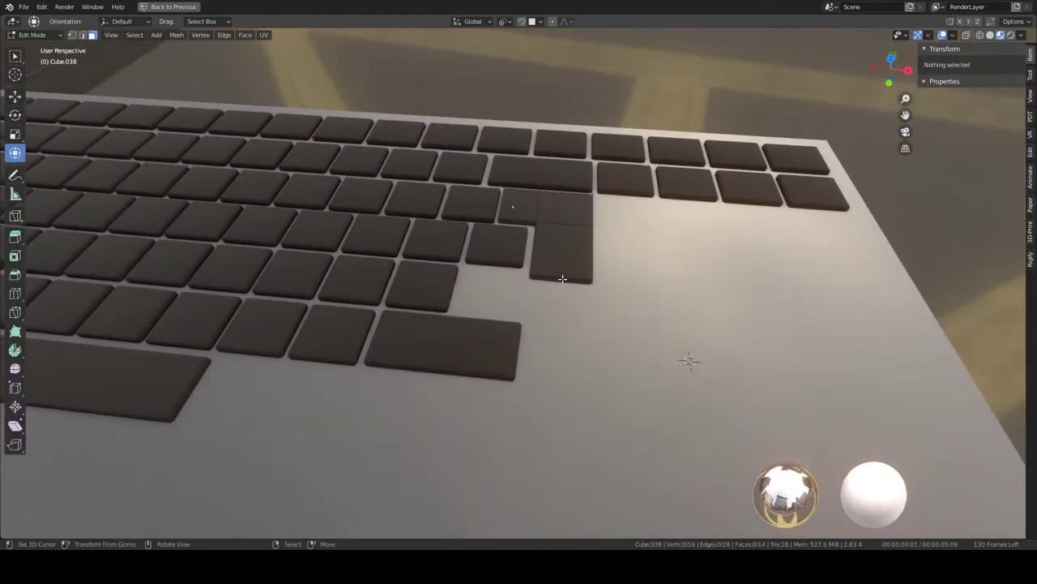
pyautogui.click(563, 279)
pyautogui.press('KP_7')
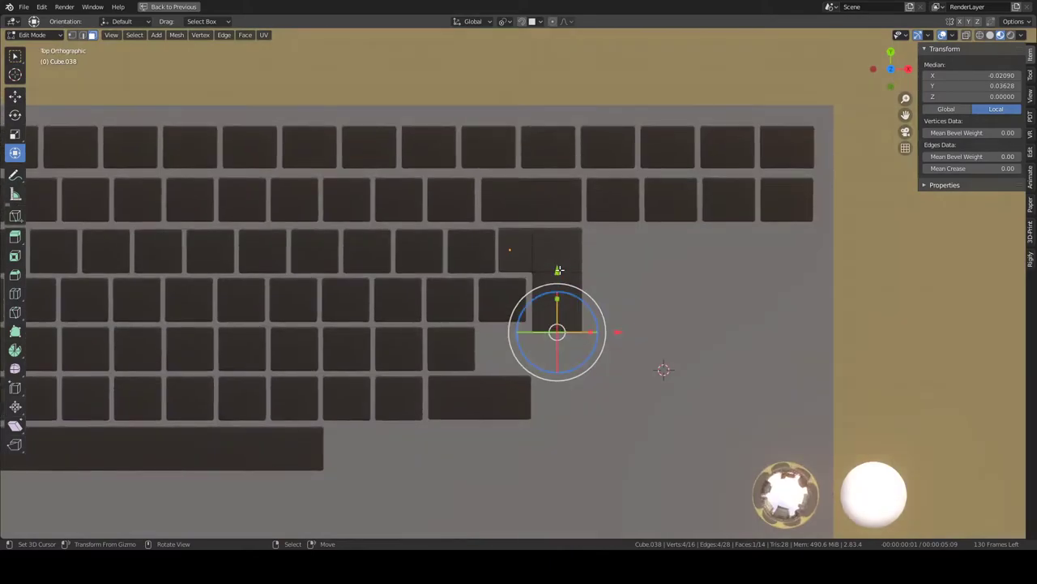
pyautogui.scroll(3, 591, 326)
pyautogui.scroll(2, 591, 327)
pyautogui.moveTo(617, 338); pyautogui.dragTo(616, 312)
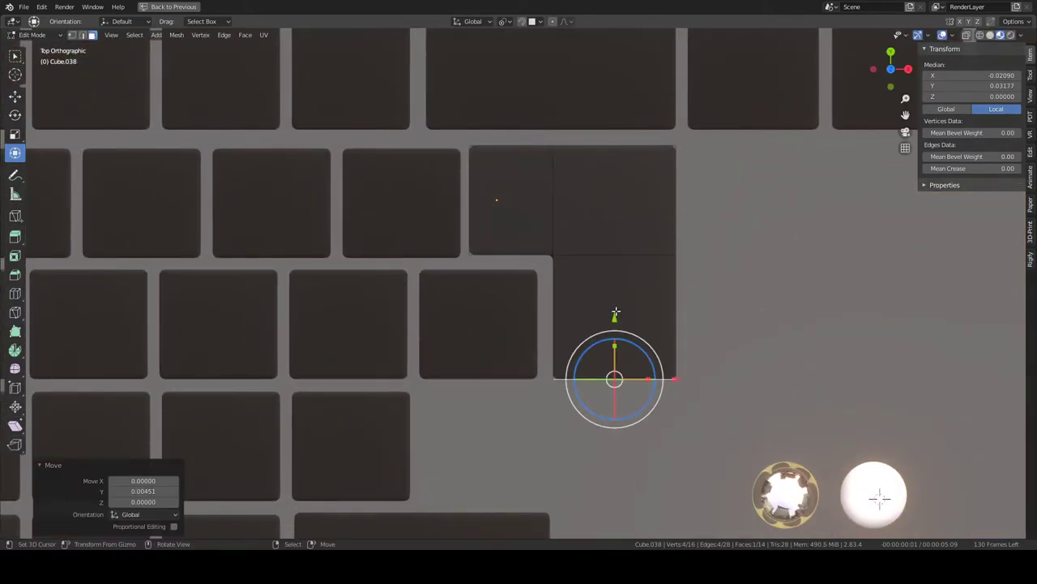
pyautogui.press('Tab')
pyautogui.scroll(-3, 600, 337)
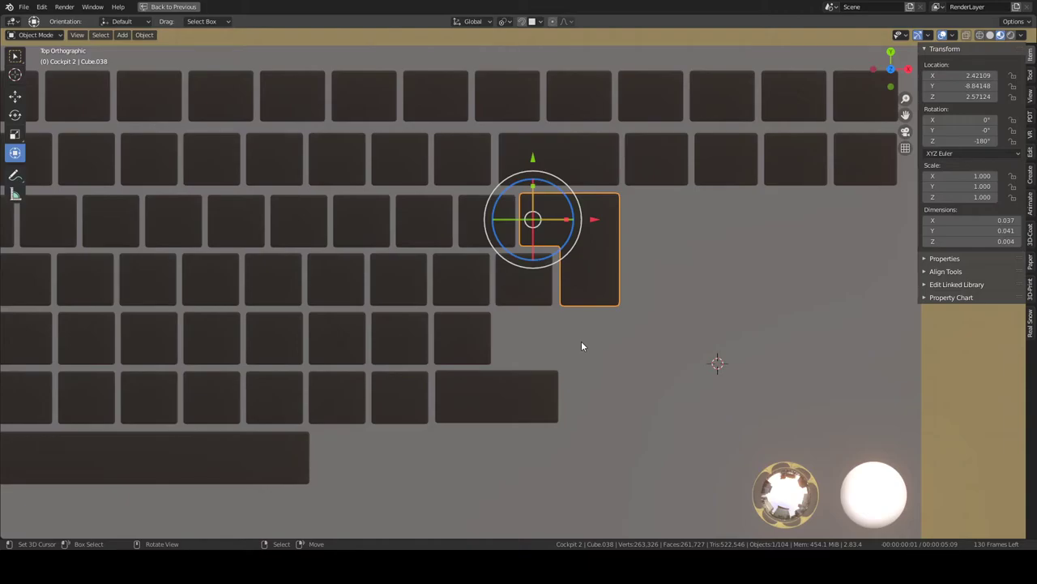
pyautogui.scroll(-3, 581, 346)
pyautogui.keyDown('shift'); pyautogui.moveTo(512, 347); pyautogui.dragTo(601, 346, button='middle'); pyautogui.keyUp('shift')
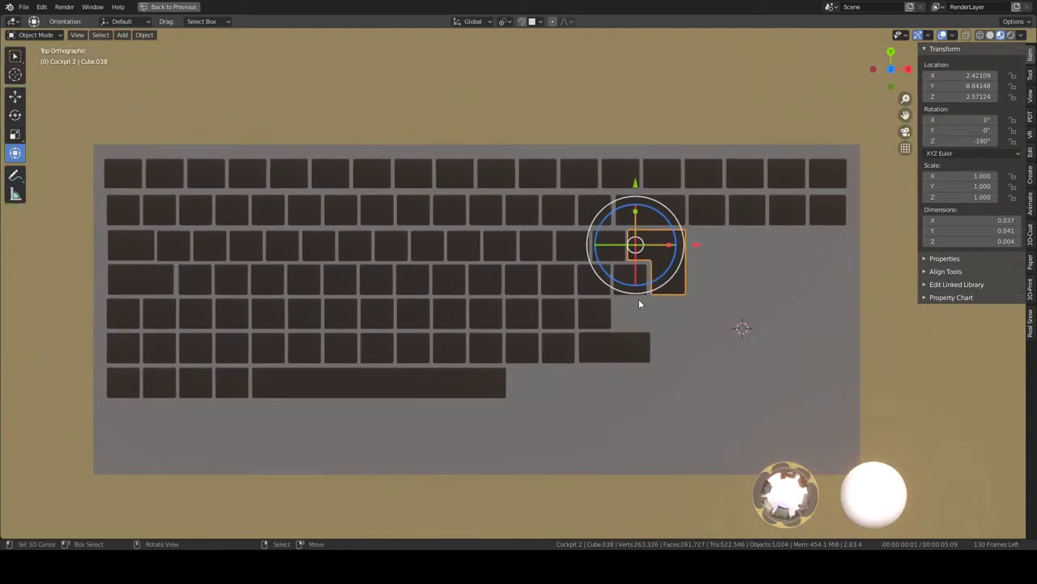
# Step: Delete the redundant key row
pyautogui.click(616, 337)
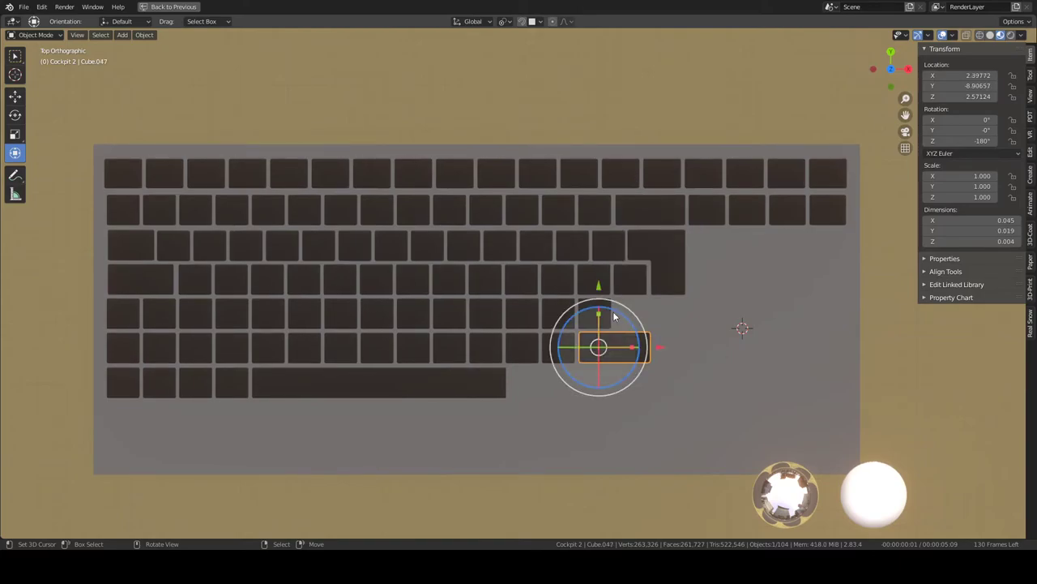
pyautogui.click(612, 315)
pyautogui.press('x')
pyautogui.click(610, 314)
# Step: Select the lower row, bottom-row keys and space bar, and move them up on Y
pyautogui.click(613, 347)
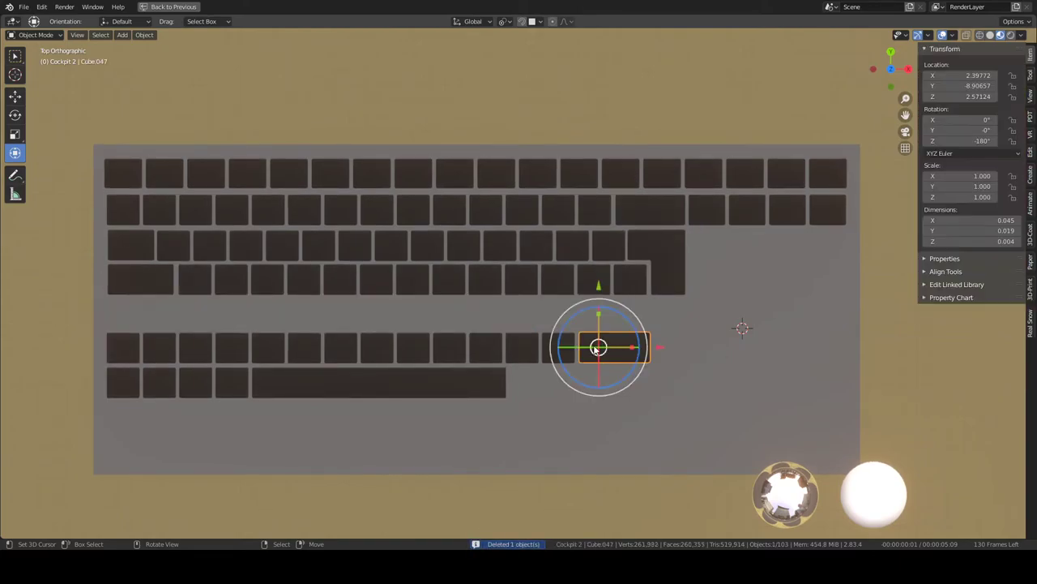
pyautogui.keyDown('shift'); pyautogui.click(122, 347); pyautogui.keyUp('shift')
pyautogui.keyDown('shift'); pyautogui.click(122, 382); pyautogui.keyUp('shift')
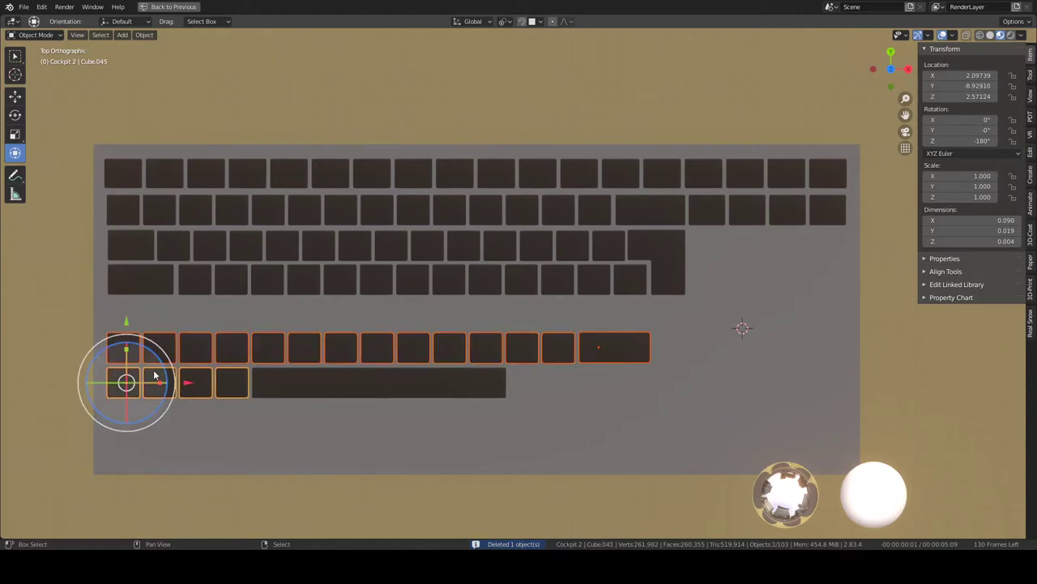
pyautogui.keyDown('shift'); pyautogui.click(273, 382); pyautogui.keyUp('shift')
pyautogui.press('g')
pyautogui.press('y')
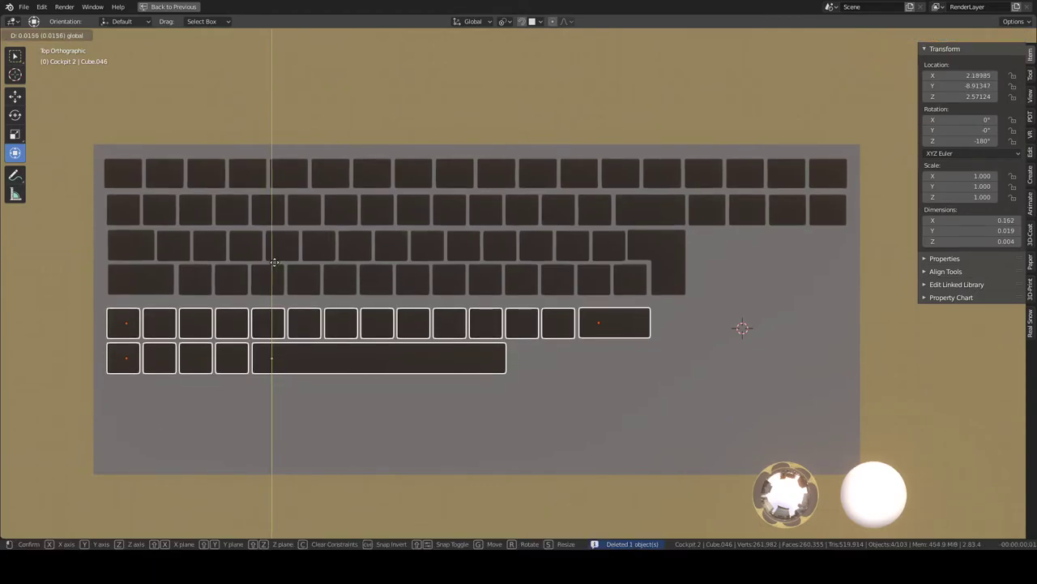
pyautogui.click(270, 195)
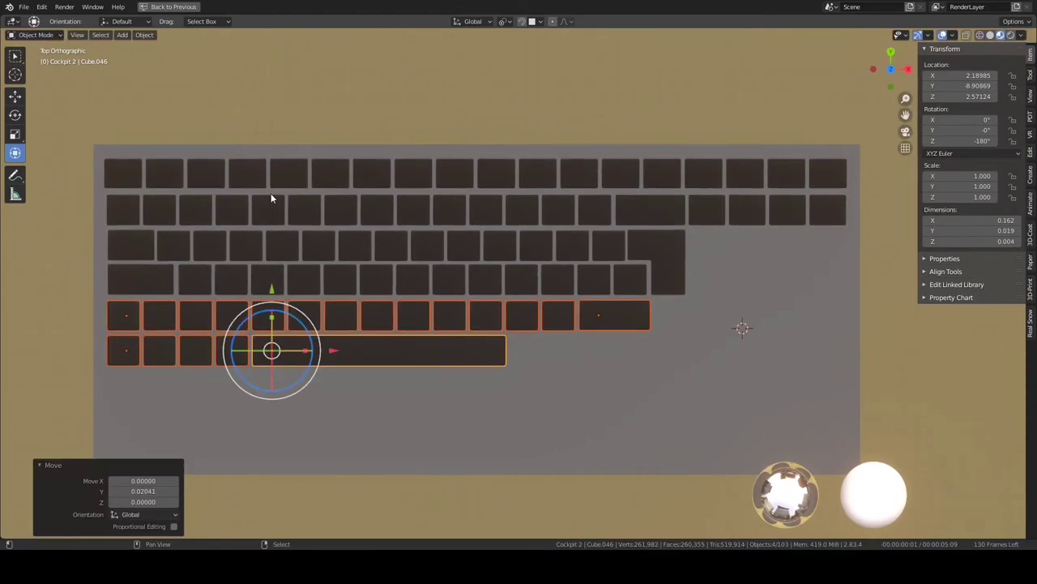
# Step: Nudge the lower keys up again, totalling 0.02041 on Y to close the gap
pyautogui.moveTo(271, 194)
pyautogui.keyDown('shift'); pyautogui.mouseDown(button='middle')
pyautogui.moveTo(376, 227)
pyautogui.moveTo(297, 280)
pyautogui.mouseUp(button='middle'); pyautogui.keyUp('shift')
pyautogui.scroll(4, 394, 240)
pyautogui.scroll(2, 297, 280)
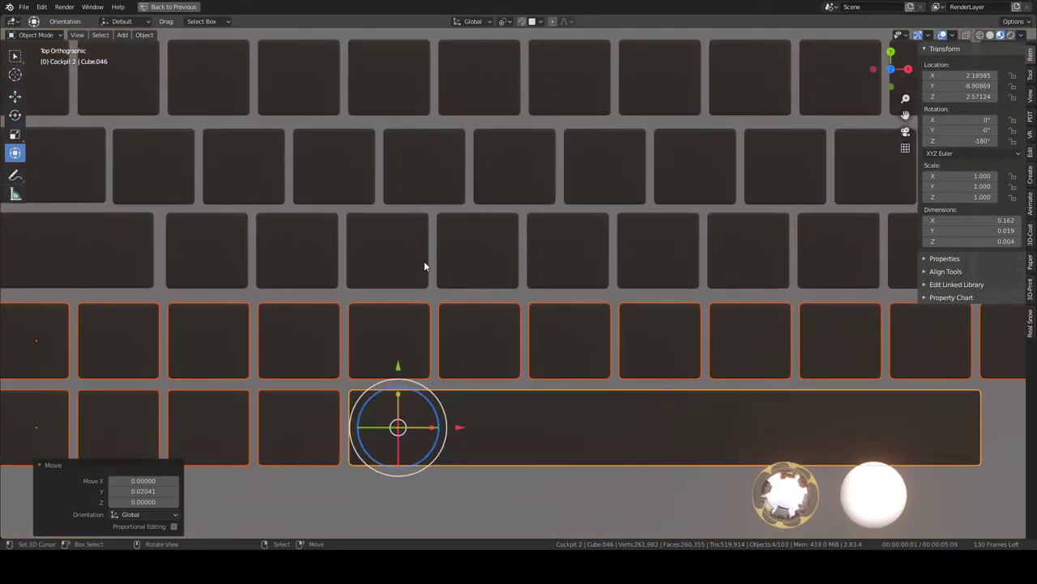
pyautogui.press('g')
pyautogui.press('y')
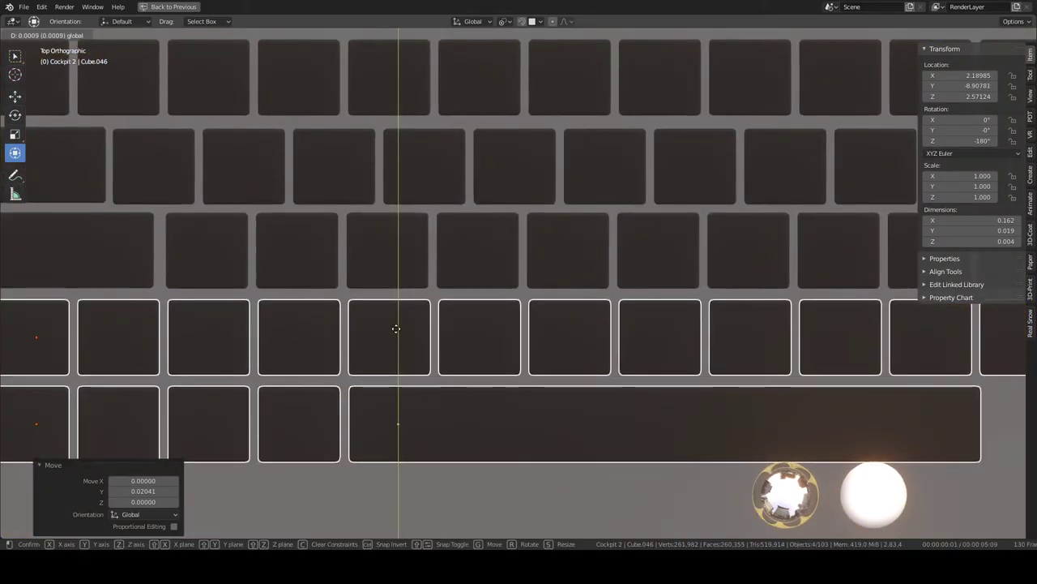
pyautogui.click(396, 324)
pyautogui.scroll(-3, 395, 324)
pyautogui.scroll(2, 588, 291)
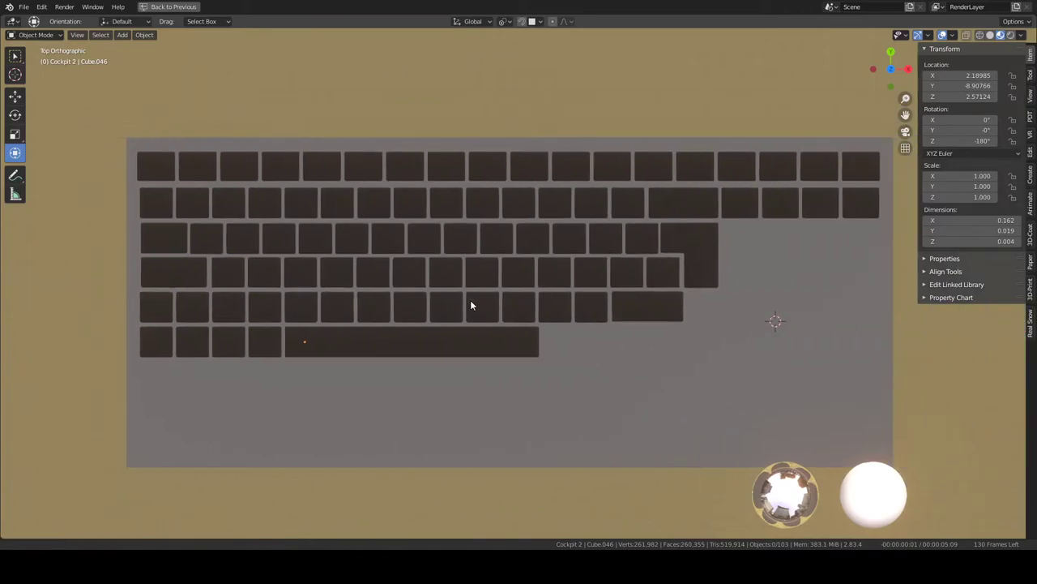
pyautogui.scroll(2, 600, 302)
pyautogui.keyDown('shift'); pyautogui.moveTo(600, 307); pyautogui.dragTo(476, 307, button='middle'); pyautogui.keyUp('shift')
pyautogui.scroll(1, 476, 308)
# Step: Narrow the widened key slightly by moving its side edge along X in Edit Mode
pyautogui.scroll(1, 572, 315)
pyautogui.click(537, 326)
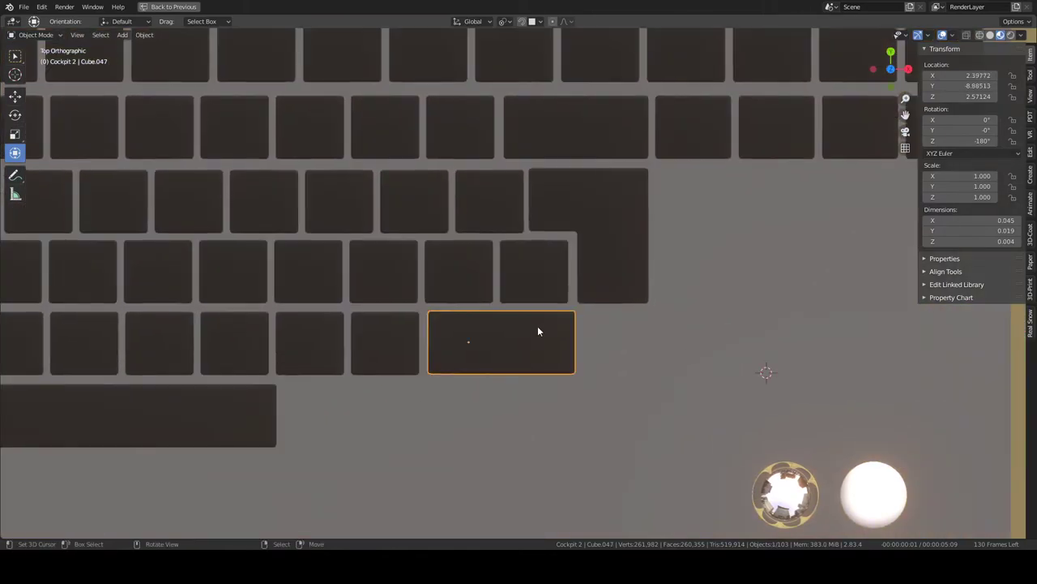
pyautogui.press('Tab')
pyautogui.press('g')
pyautogui.press('x')
pyautogui.click(631, 344)
pyautogui.press('Tab')
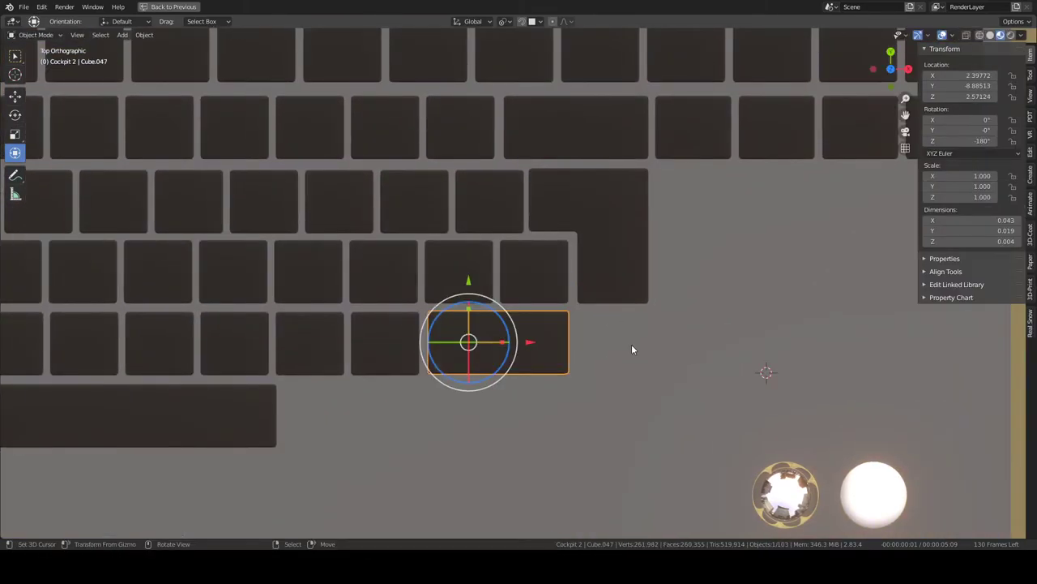
# Step: Duplicate the wide key, then cancel the move and delete the duplicate
pyautogui.scroll(-3, 632, 344)
pyautogui.hotkey('alt', 'a')
pyautogui.scroll(-2, 456, 315)
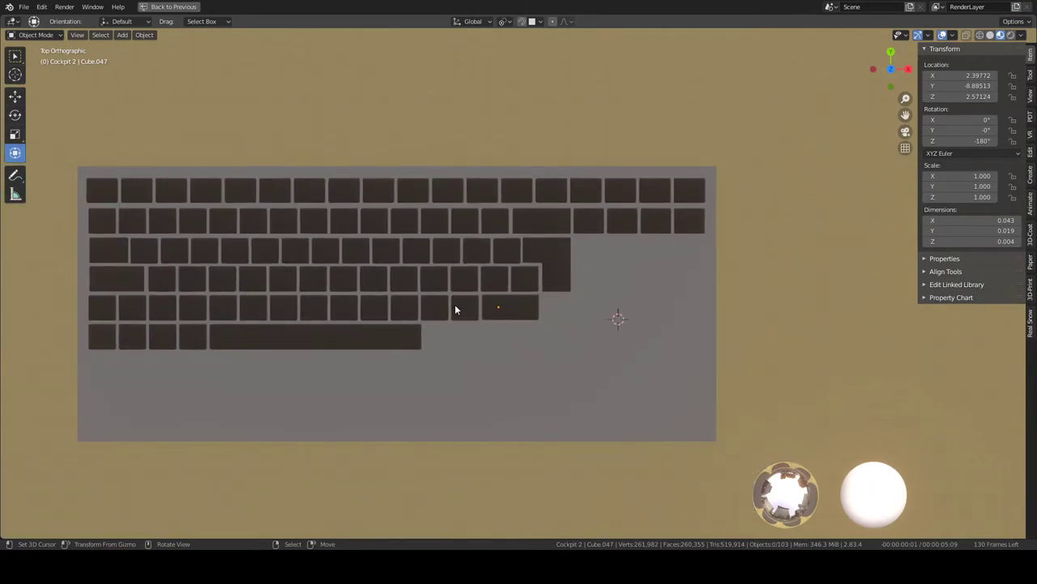
pyautogui.scroll(1, 454, 309)
pyautogui.click(504, 308)
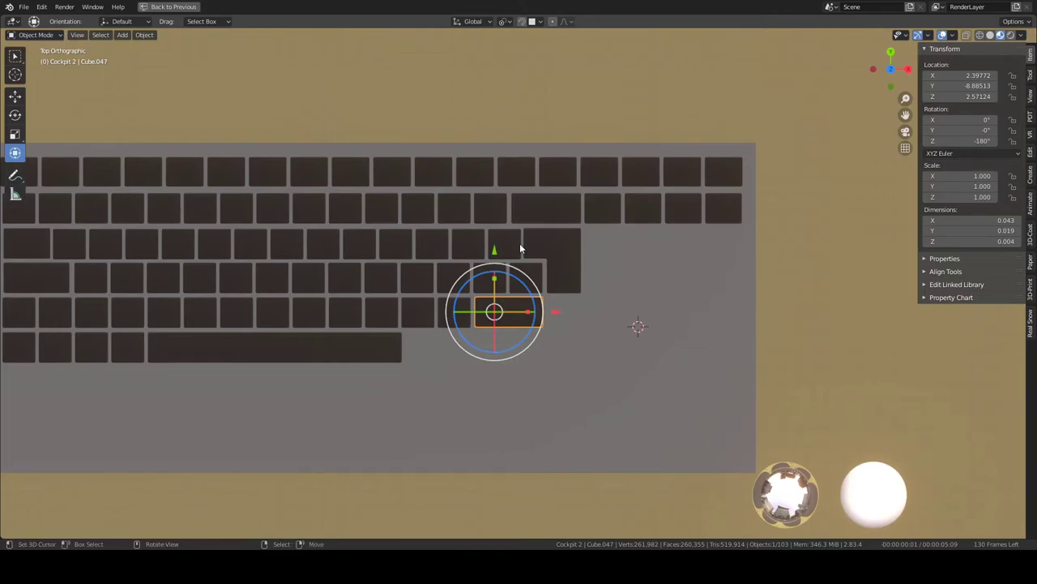
pyautogui.hotkey('shift', 'd')
pyautogui.press('Escape')
pyautogui.press('g')
pyautogui.press('y')
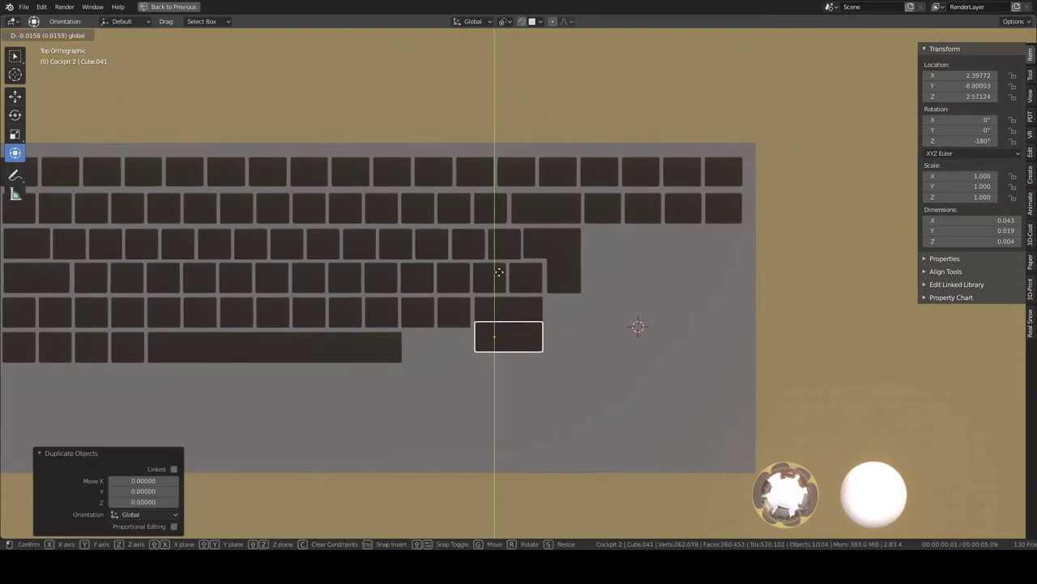
pyautogui.press('Escape')
pyautogui.press('x')
pyautogui.click(499, 281)
# Step: Move the wide key into the space bar row and slide it right along X
pyautogui.scroll(3, 509, 339)
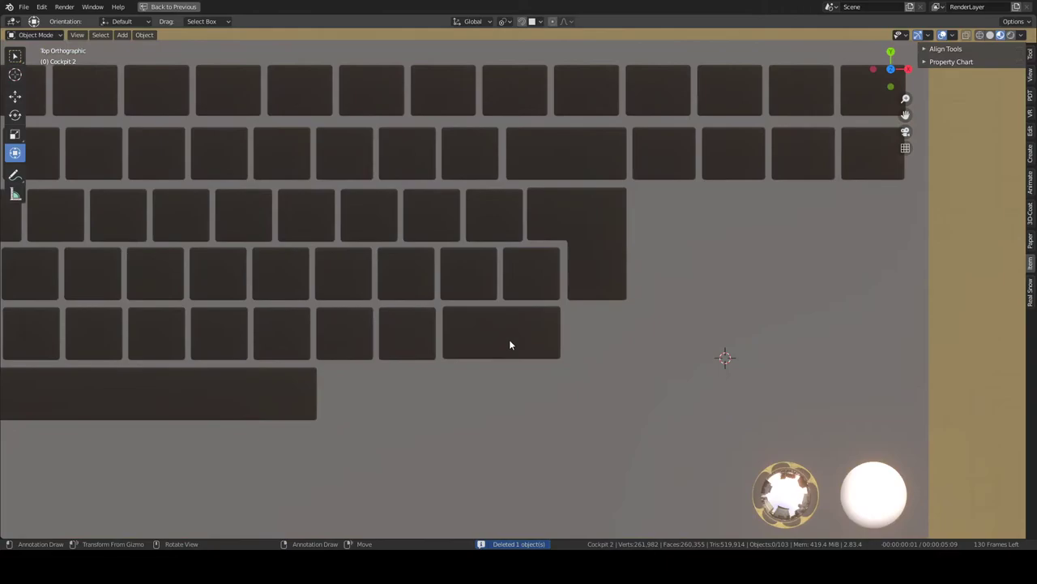
pyautogui.click(509, 339)
pyautogui.press('g')
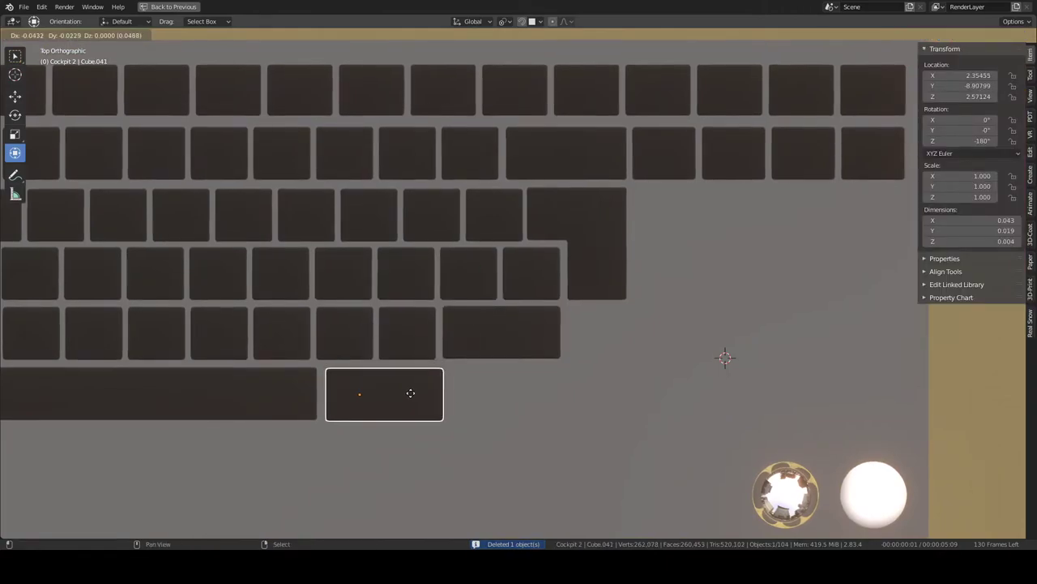
pyautogui.click(342, 392)
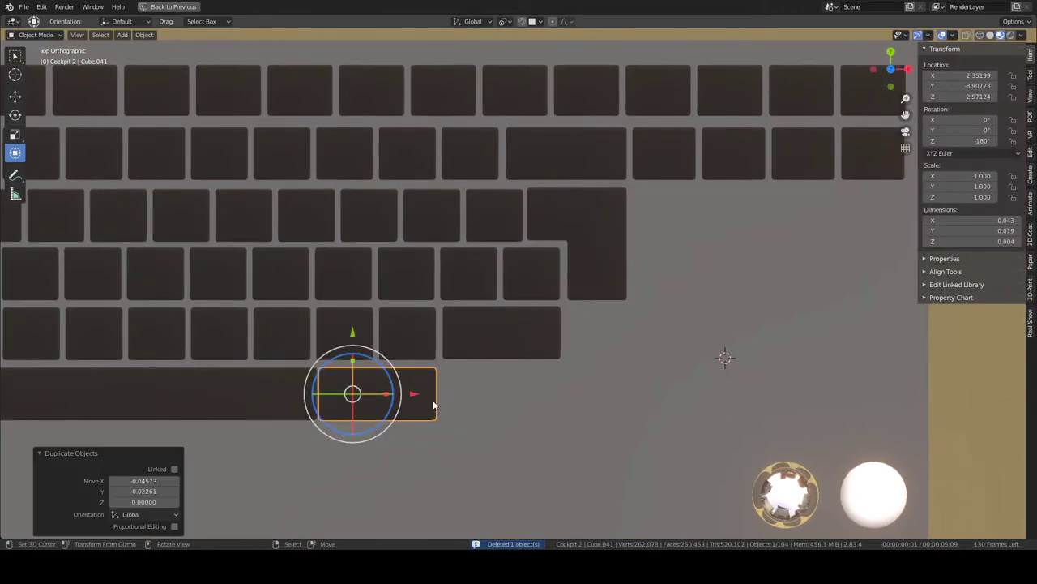
pyautogui.press('g')
pyautogui.press('x')
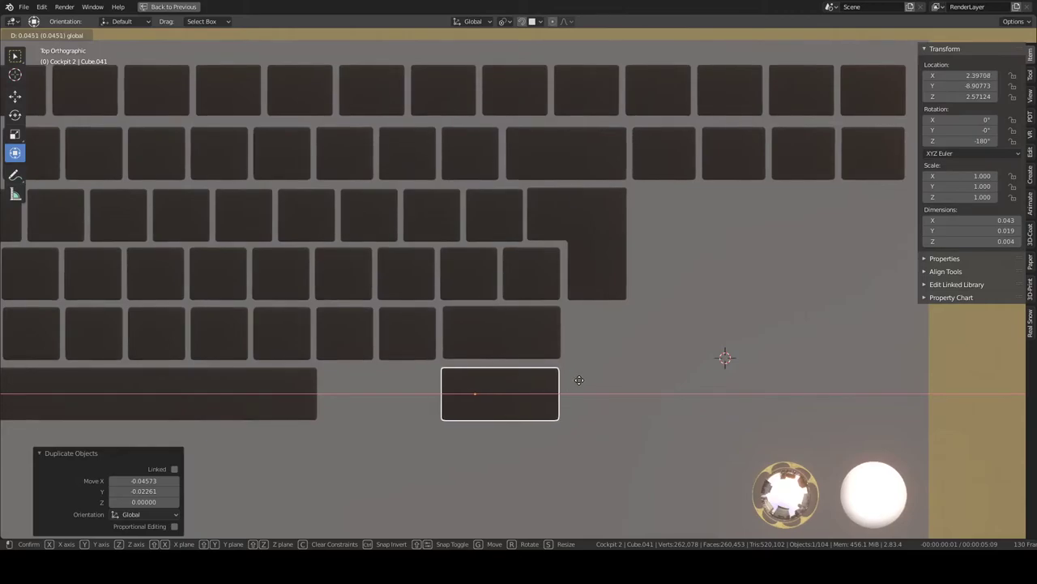
pyautogui.click(577, 381)
pyautogui.press('Tab')
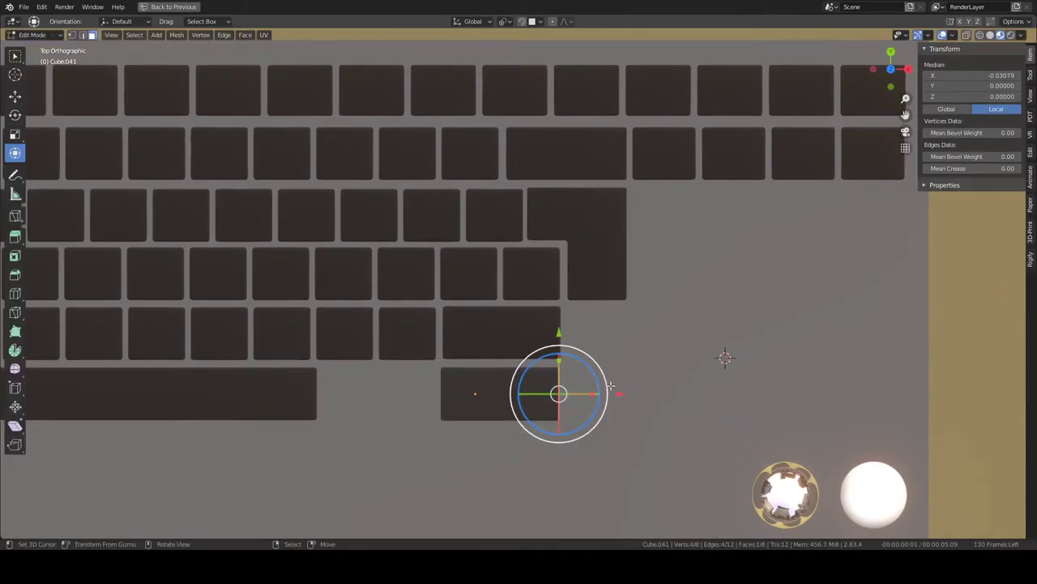
pyautogui.press('Tab')
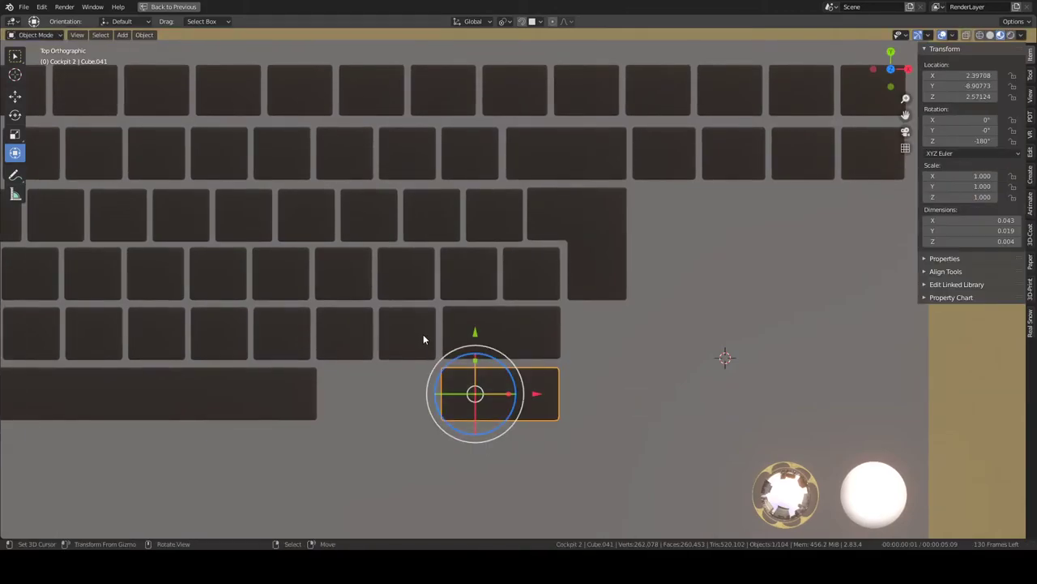
# Step: Duplicate a key row next to the space bar and set its Array Count to 2
pyautogui.click(392, 317)
pyautogui.hotkey('shift', 'd')
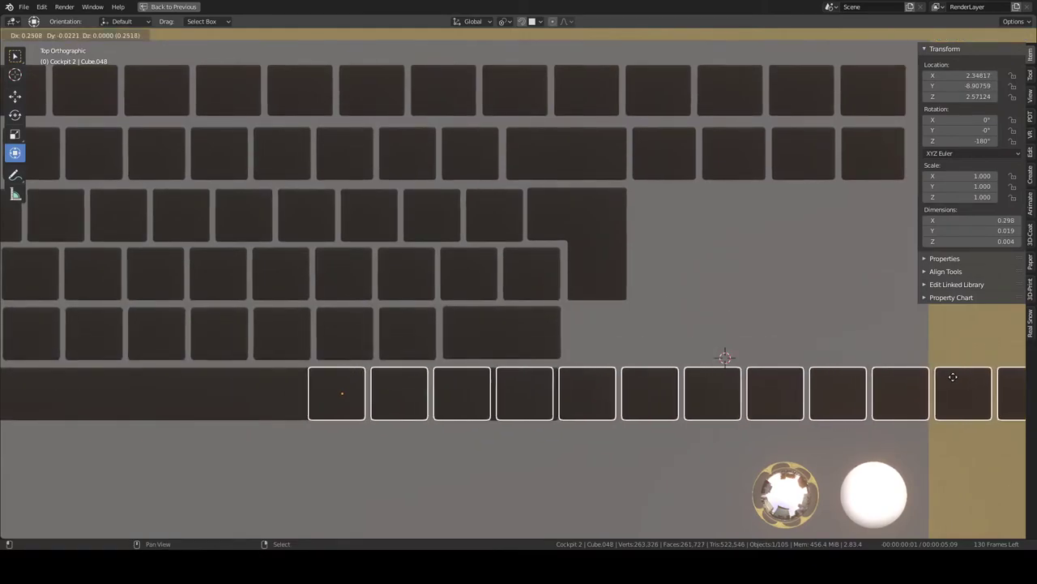
pyautogui.click(48, 375)
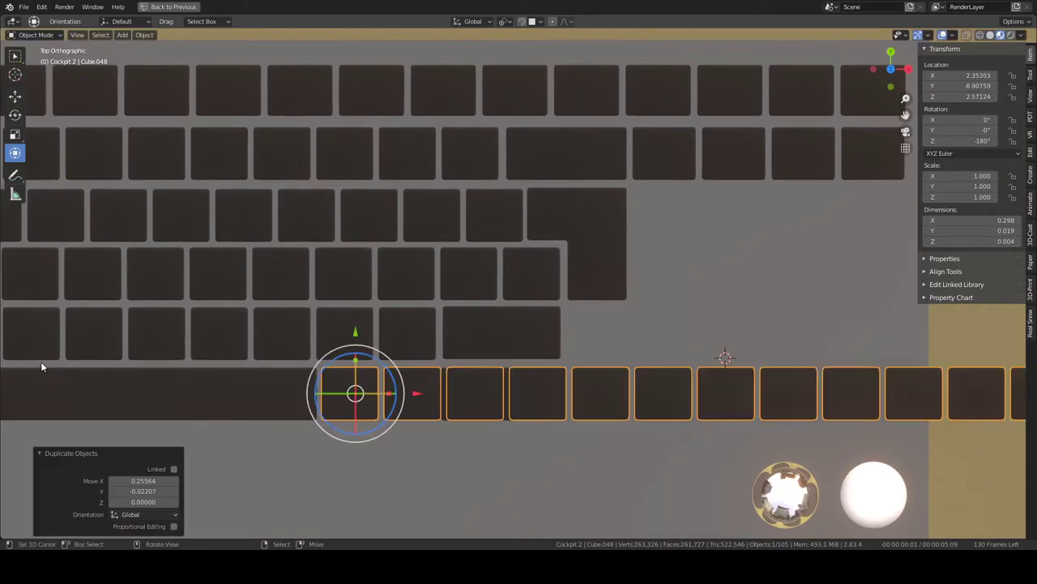
pyautogui.hotkey('ctrl', 'space')
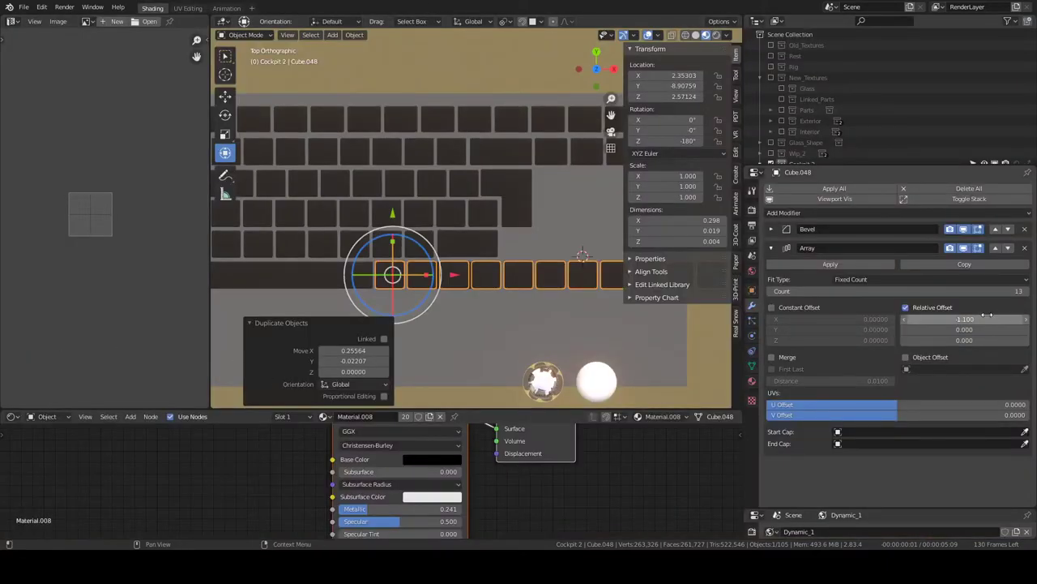
pyautogui.moveTo(975, 295); pyautogui.dragTo(932, 295)
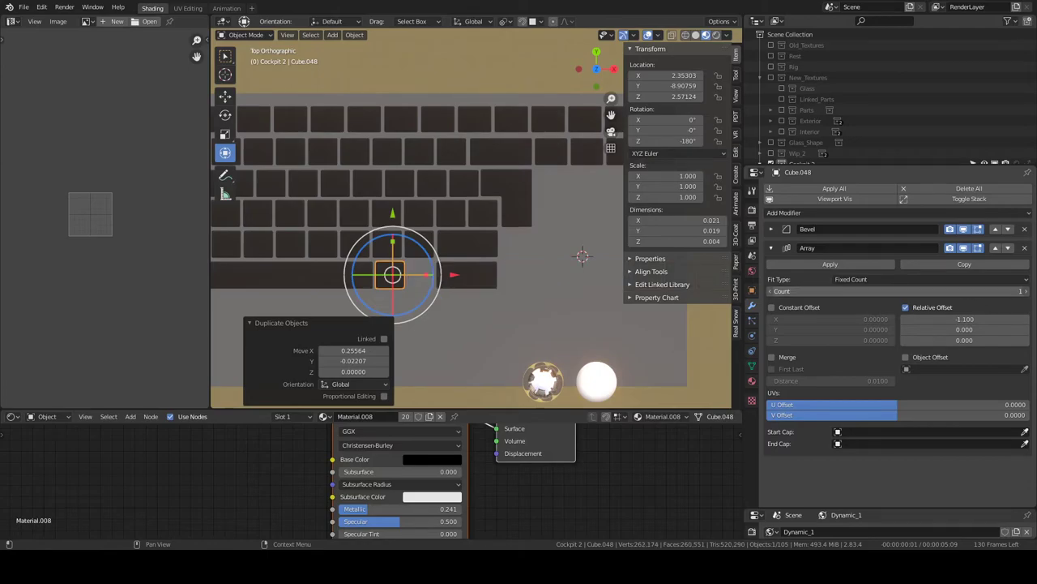
pyautogui.click(1026, 295)
pyautogui.hotkey('ctrl', 'space')
# Step: Shift the wide key right and pull in its right edge, trimming Cube.041 to 0.024 wide
pyautogui.scroll(1, 486, 384)
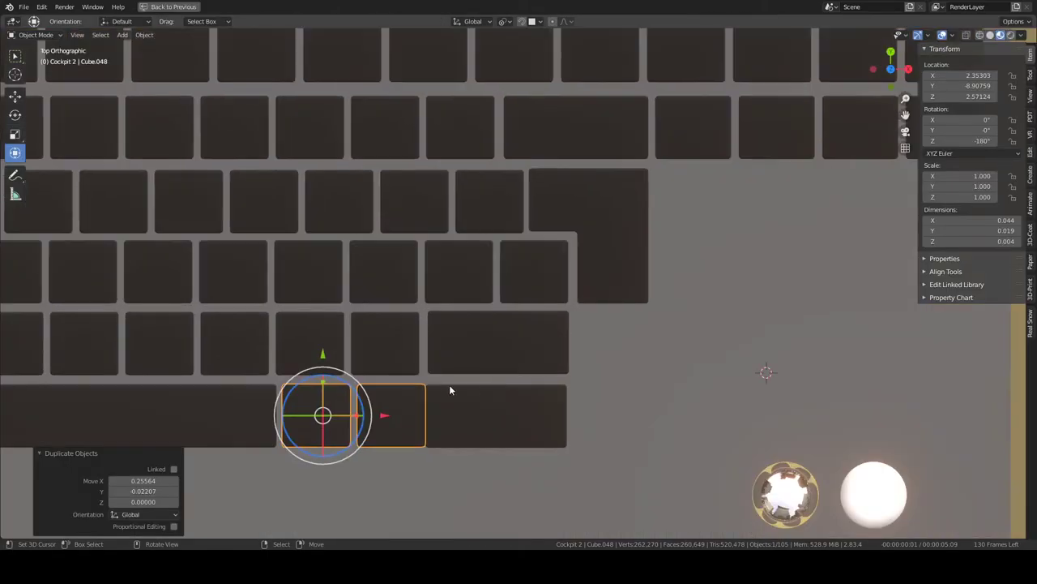
pyautogui.keyDown('shift'); pyautogui.moveTo(449, 384); pyautogui.dragTo(451, 361, button='middle'); pyautogui.keyUp('shift')
pyautogui.scroll(1, 478, 357)
pyautogui.click(535, 358)
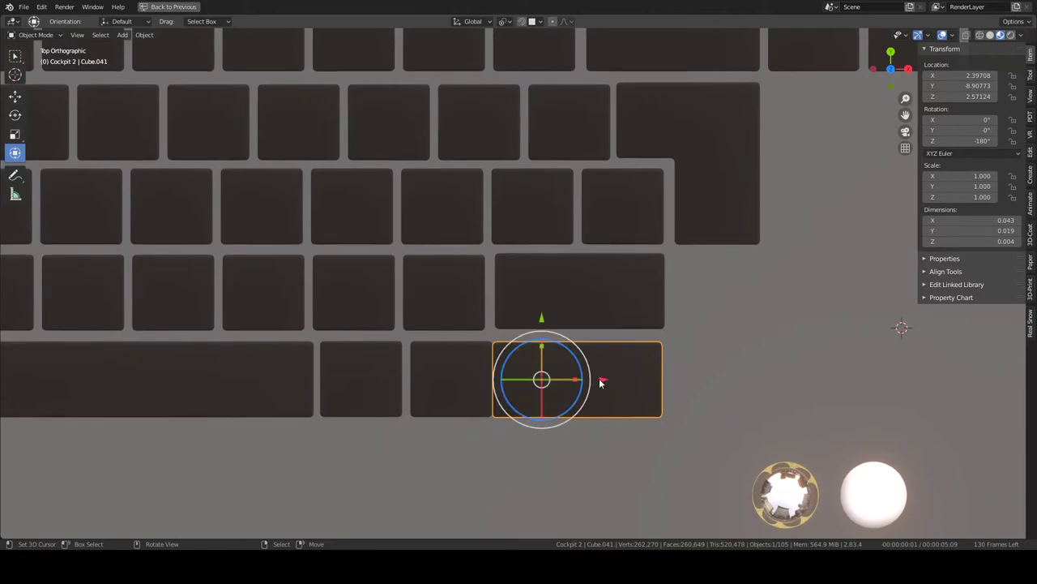
pyautogui.moveTo(600, 382); pyautogui.dragTo(608, 379)
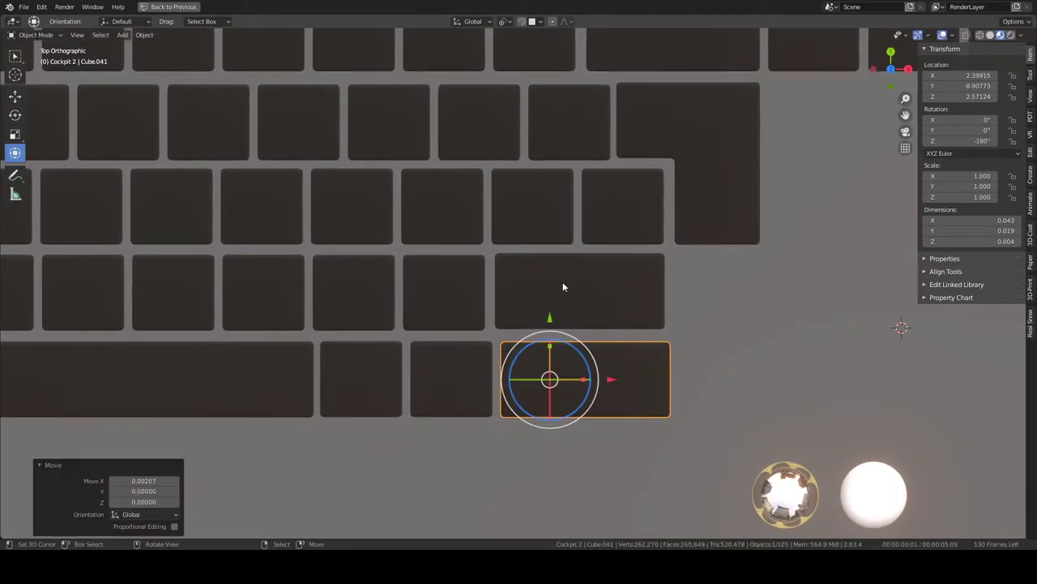
pyautogui.scroll(-1, 564, 286)
pyautogui.scroll(1, 629, 315)
pyautogui.press('Tab')
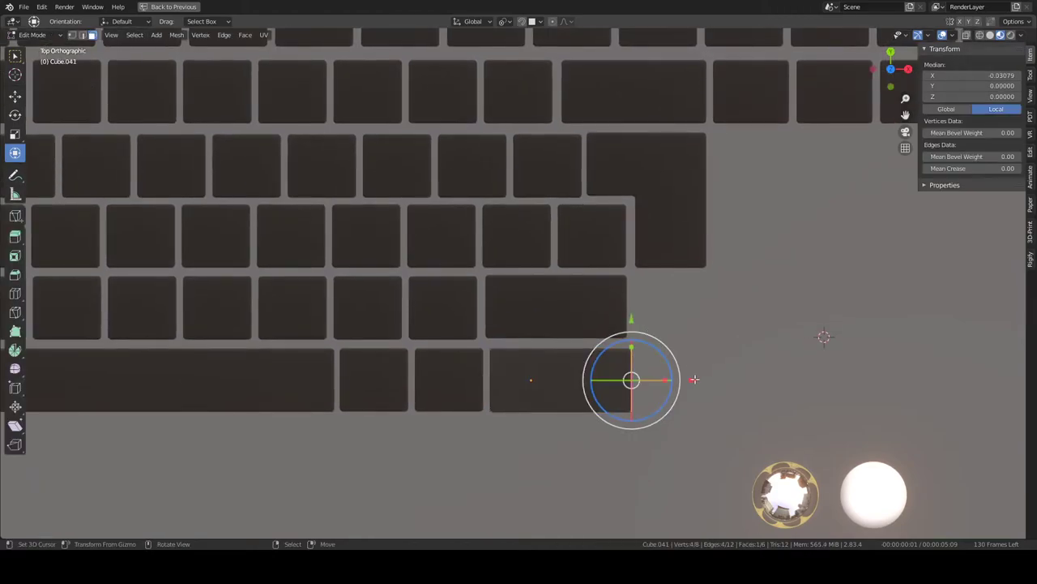
pyautogui.moveTo(693, 378); pyautogui.dragTo(627, 382)
pyautogui.press('Tab')
pyautogui.scroll(-4, 627, 383)
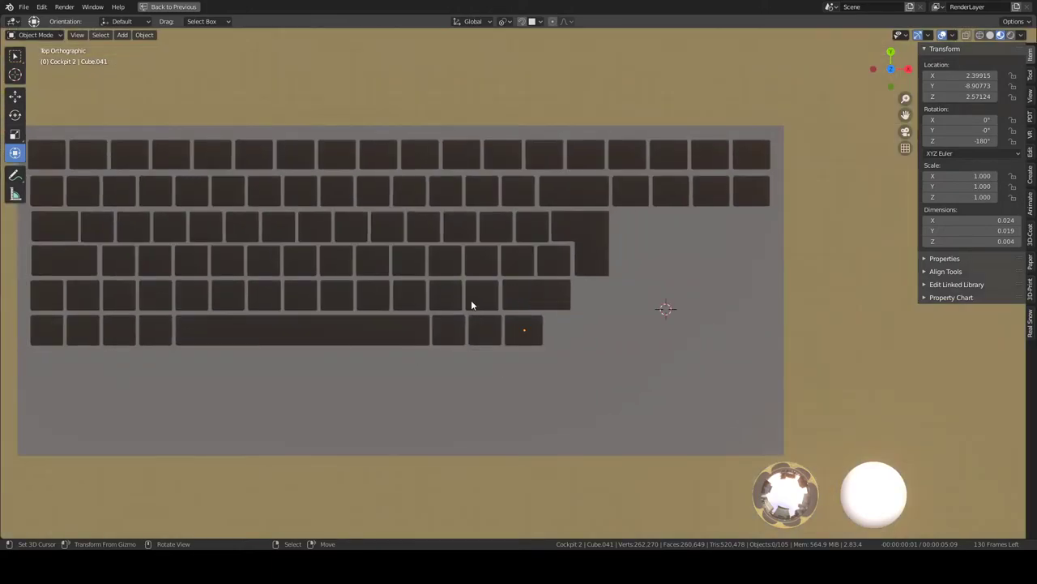
pyautogui.scroll(-2, 466, 297)
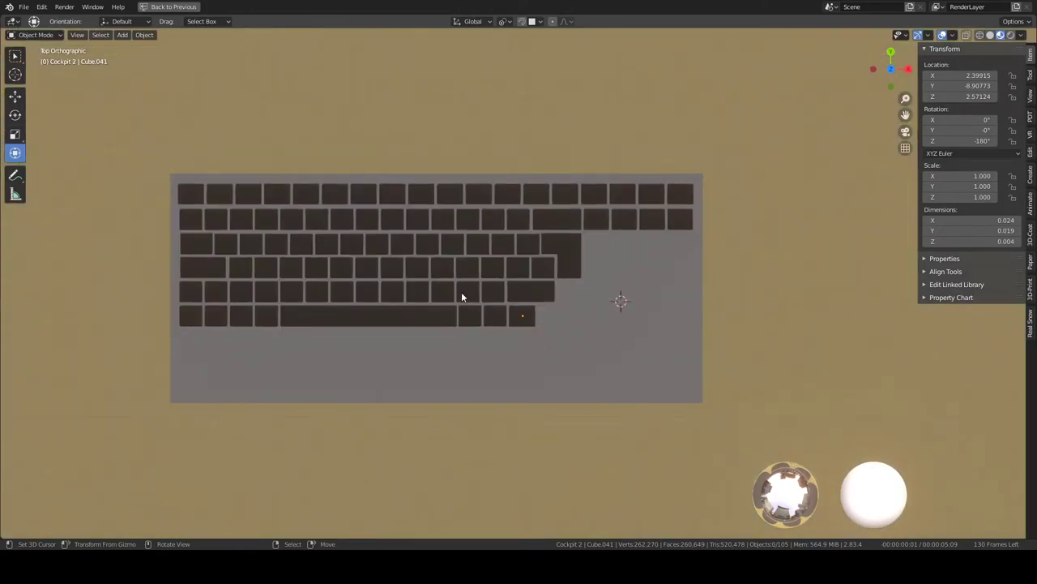
# Step: Duplicate the second-from-bottom key row and move it into the bottom row, right of the space bar
pyautogui.click(261, 290)
pyautogui.scroll(1, 255, 290)
pyautogui.scroll(1, 235, 295)
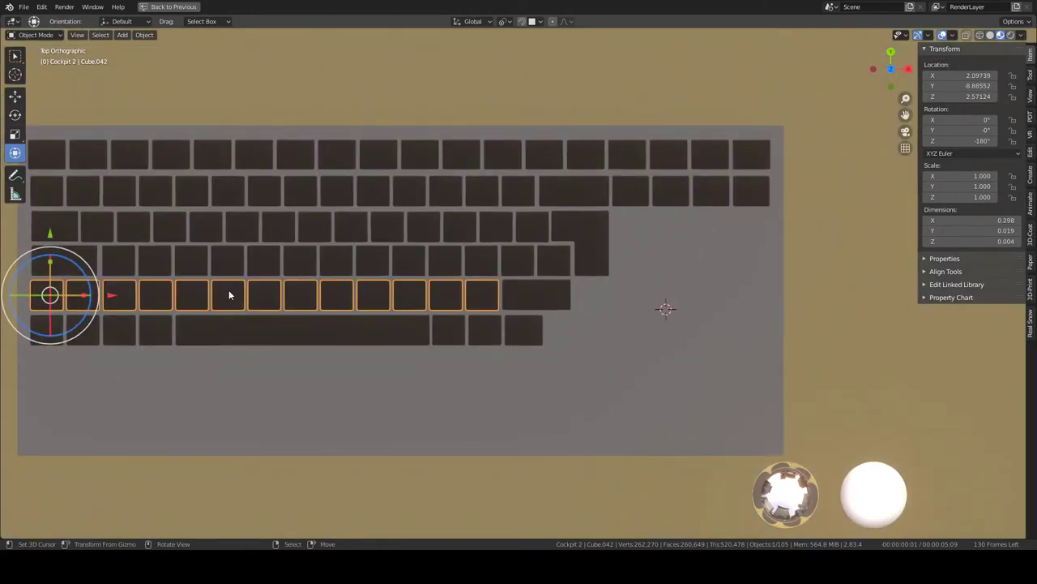
pyautogui.hotkey('shift', 'd')
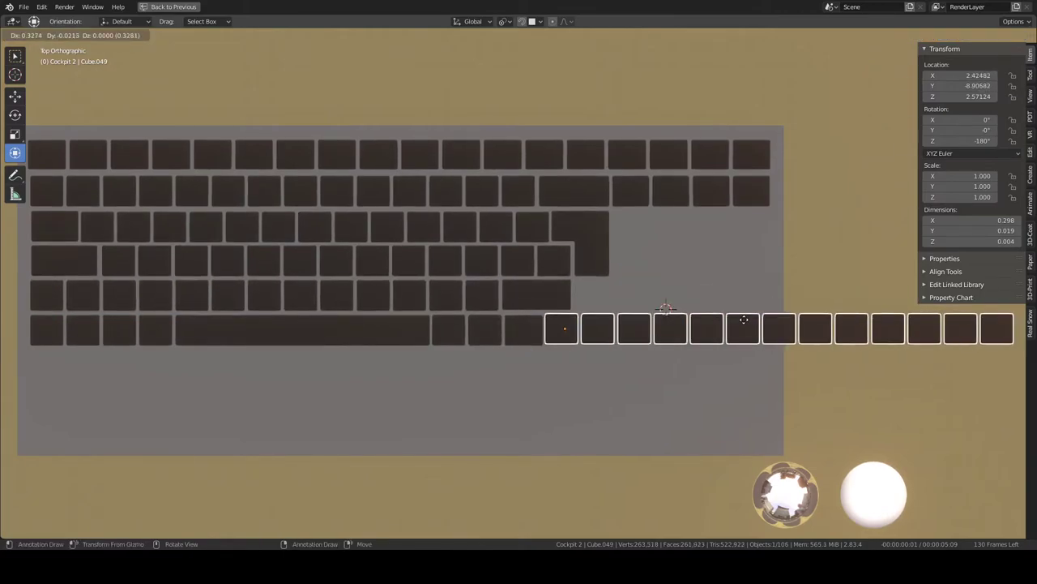
pyautogui.click(742, 322)
pyautogui.scroll(3, 741, 323)
pyautogui.scroll(1, 683, 325)
pyautogui.press('g')
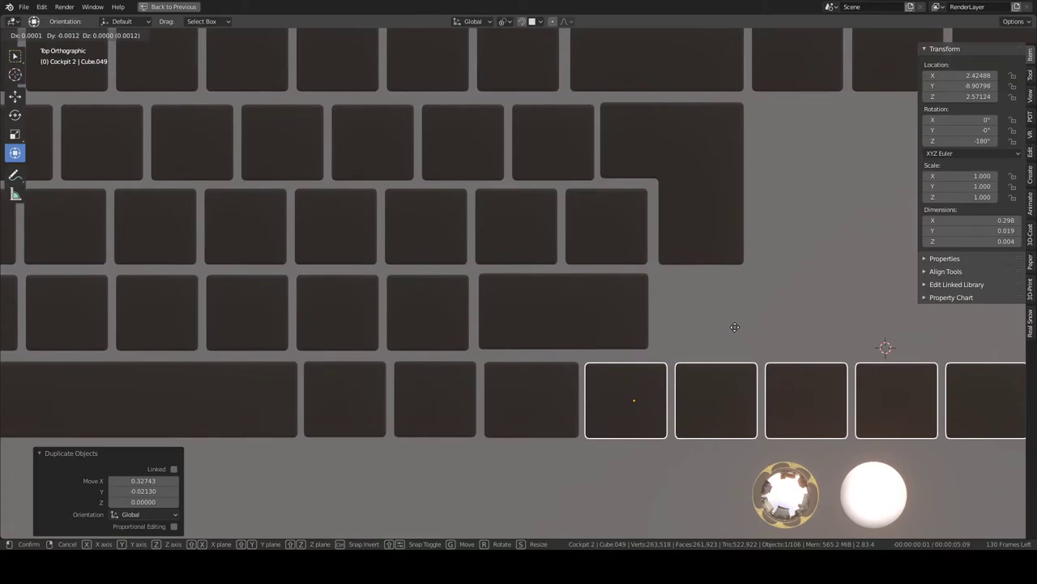
pyautogui.click(734, 327)
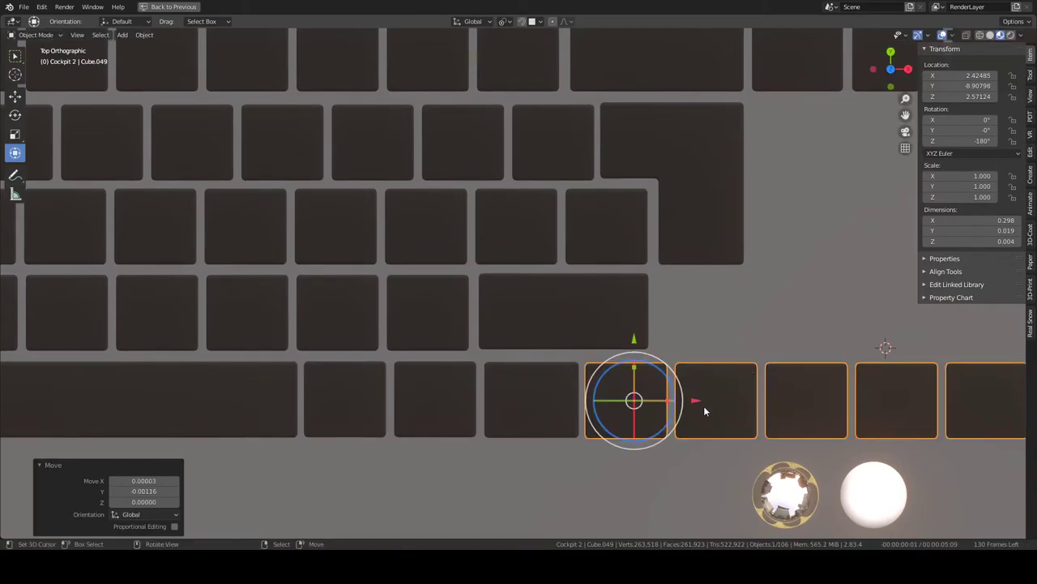
pyautogui.press('g')
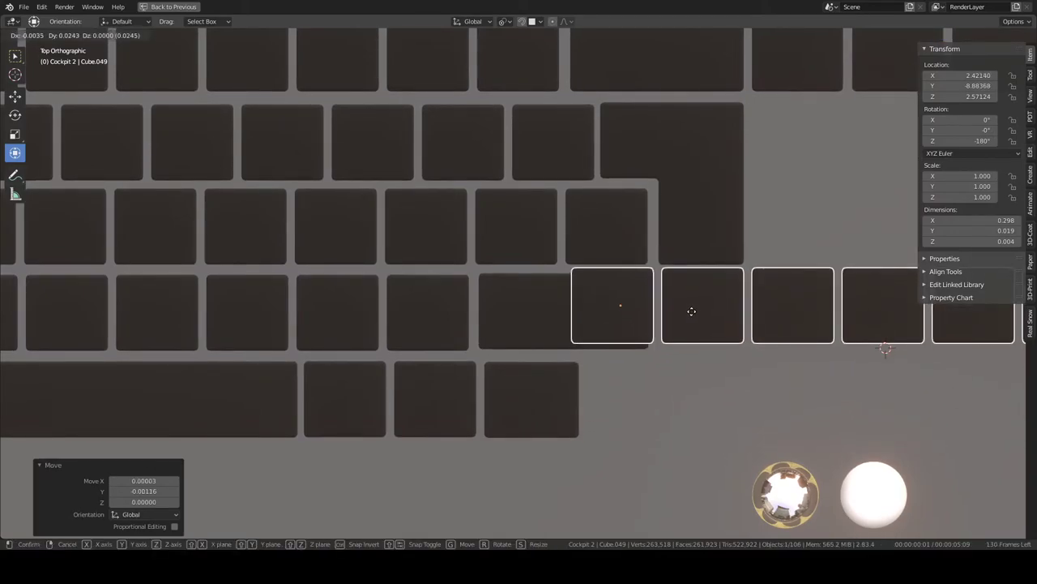
pyautogui.click(691, 311)
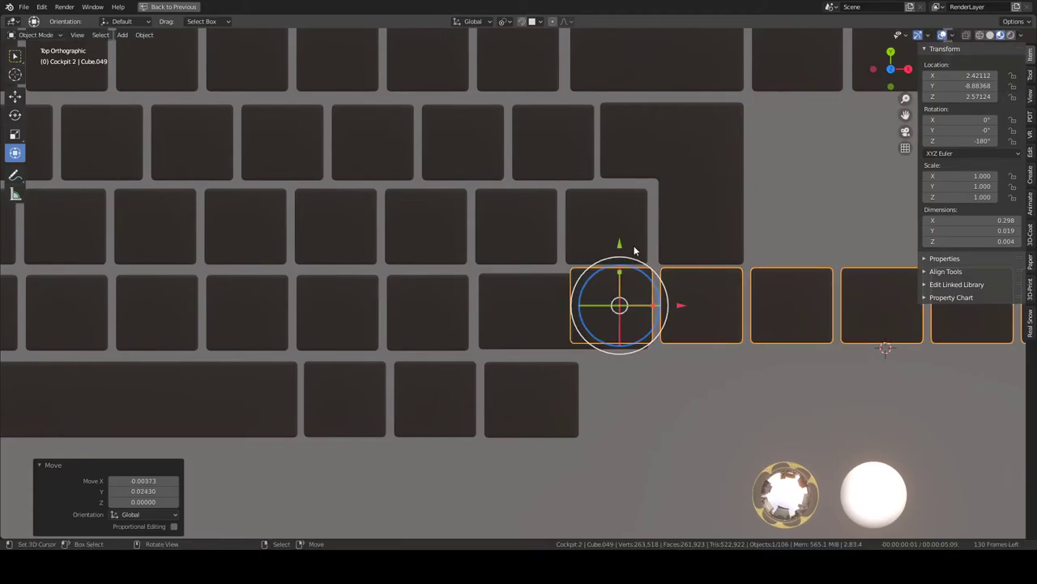
pyautogui.moveTo(620, 246); pyautogui.dragTo(627, 336)
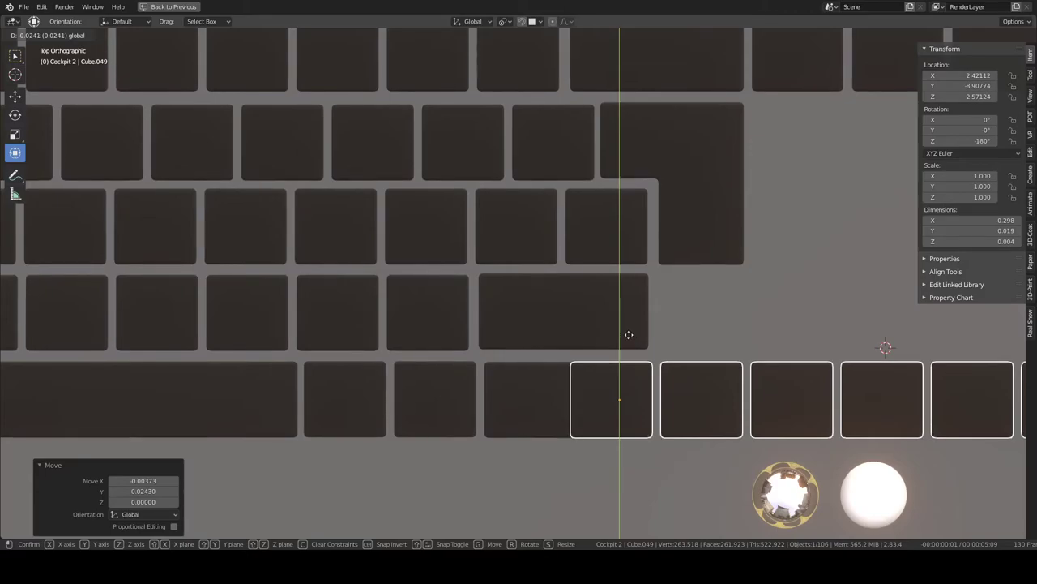
# Step: Narrow the neighbouring key by moving its edge in Edit Mode
pyautogui.click(540, 394)
pyautogui.press('Tab')
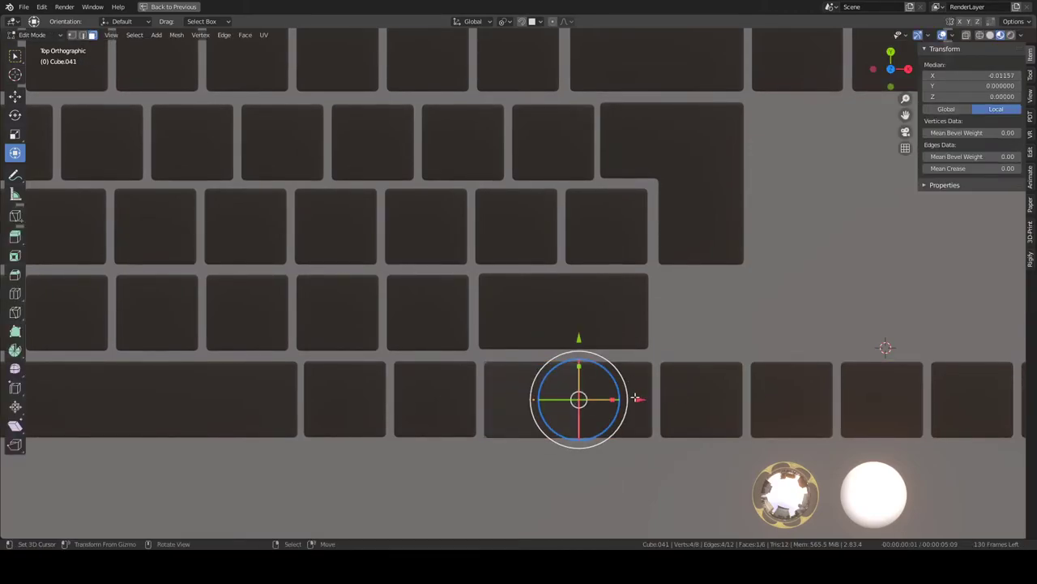
pyautogui.moveTo(639, 397); pyautogui.dragTo(625, 399)
pyautogui.press('Tab')
# Step: Cut the copied row's Array count to 3 keys
pyautogui.scroll(-5, 690, 352)
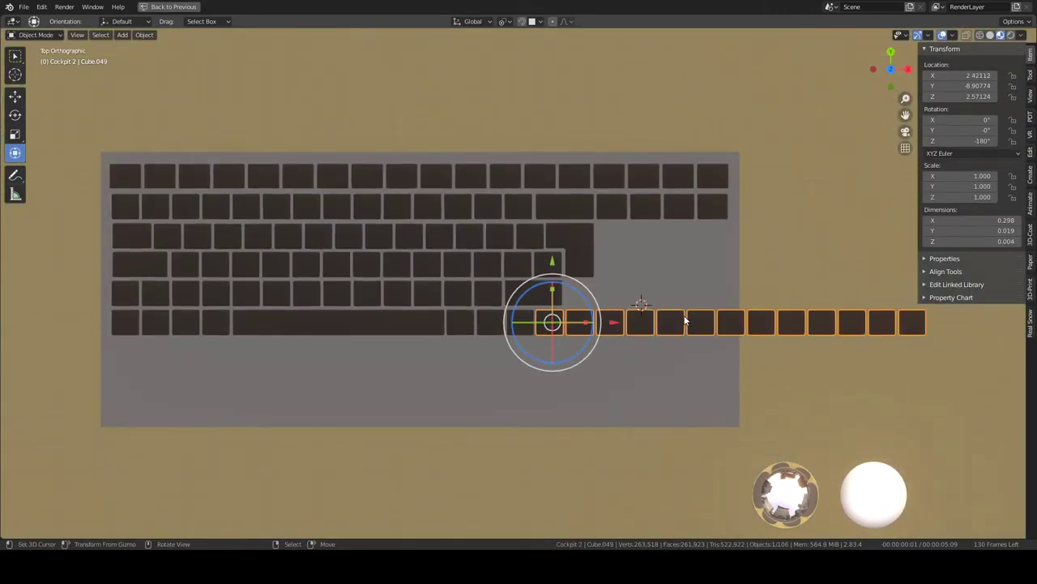
pyautogui.hotkey('ctrl', 'space')
pyautogui.moveTo(932, 291)
pyautogui.mouseDown()
pyautogui.moveTo(811, 290)
pyautogui.moveTo(913, 294)
pyautogui.mouseUp()
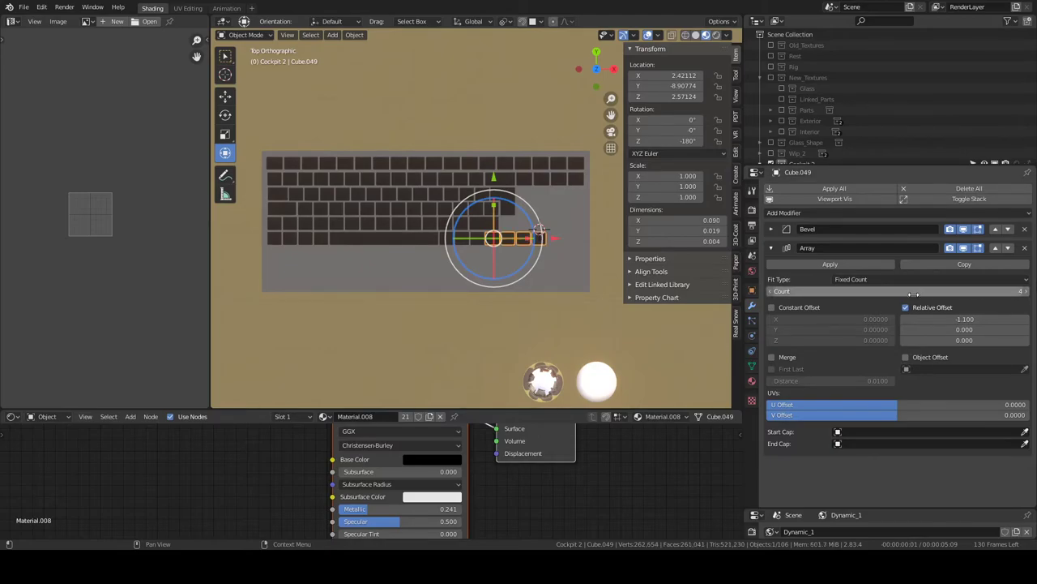
pyautogui.click(772, 291)
pyautogui.hotkey('ctrl', 'space')
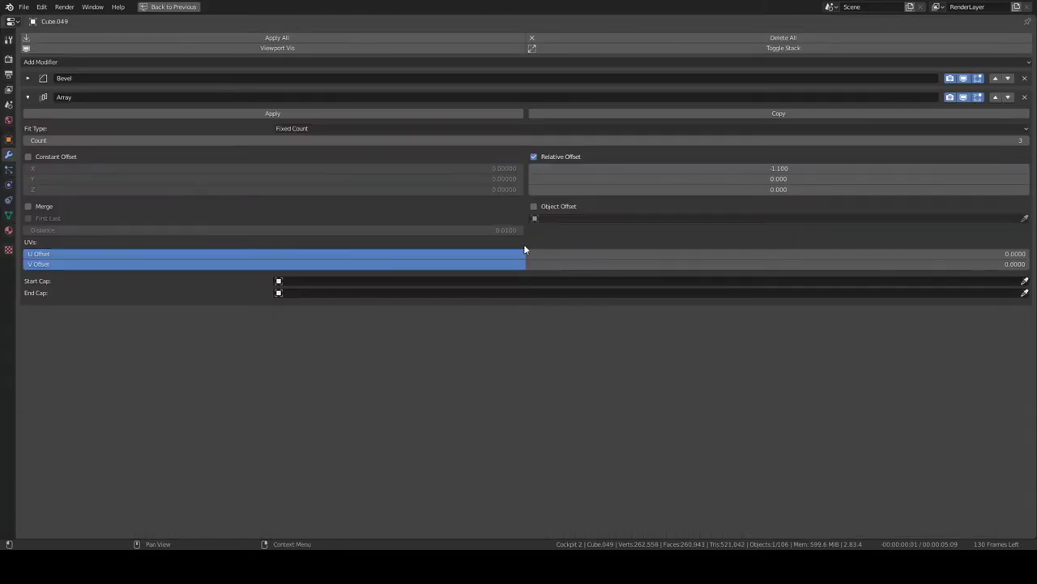
pyautogui.hotkey('ctrl', 'space')
pyautogui.hotkey('ctrl', 'space')
# Step: Select the neighbouring key rows to check the bottom-row layout
pyautogui.scroll(3, 488, 240)
pyautogui.scroll(2, 635, 249)
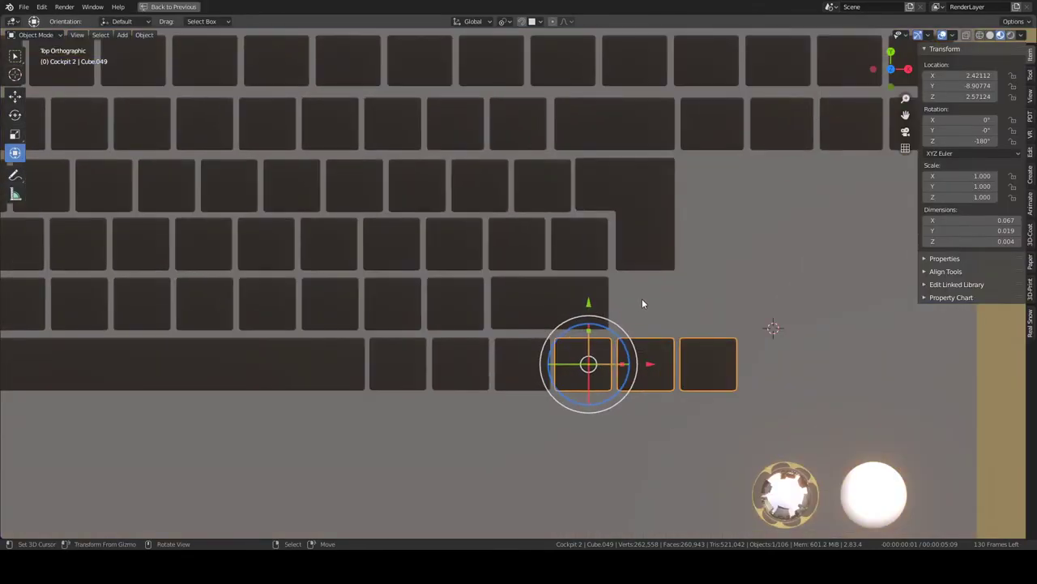
pyautogui.click(642, 298)
pyautogui.click(516, 244)
pyautogui.scroll(-4, 517, 249)
# Step: Duplicate the extra bottom-row keys and raise the copy into the row above
pyautogui.click(195, 299)
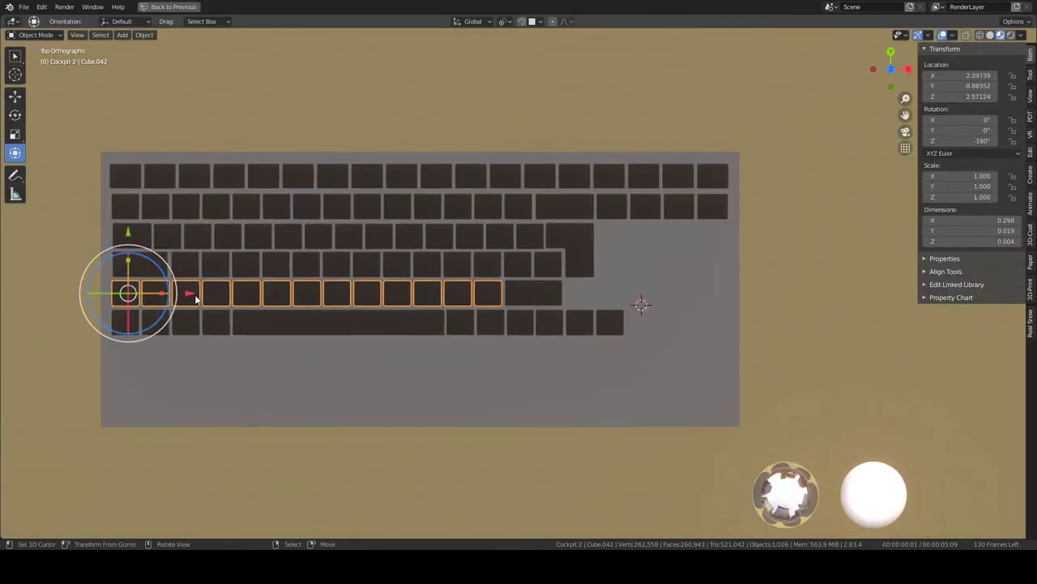
pyautogui.click(207, 322)
pyautogui.hotkey('shift', 'd')
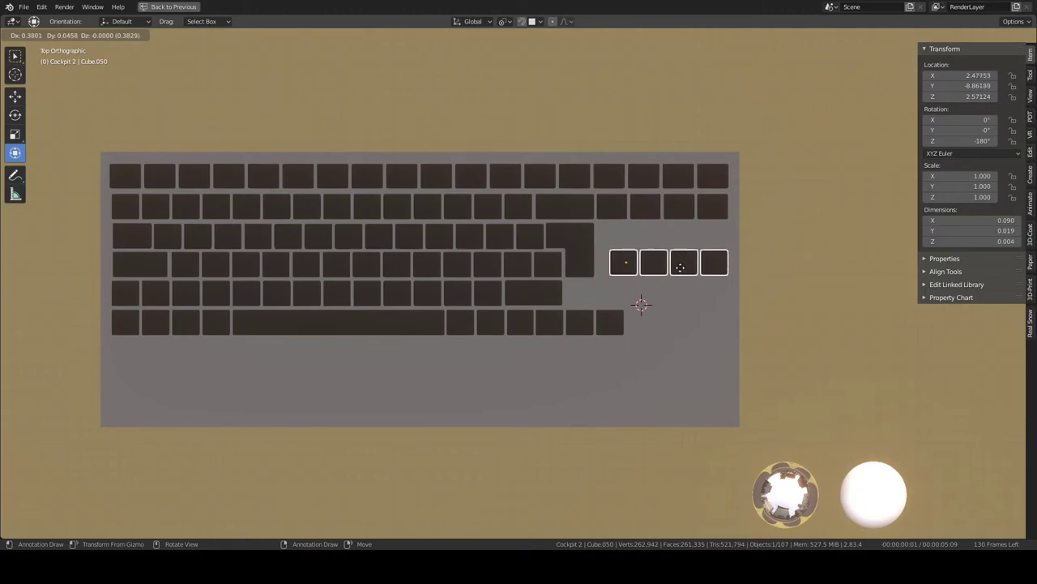
pyautogui.click(656, 296)
pyautogui.scroll(3, 656, 296)
pyautogui.scroll(2, 656, 296)
pyautogui.press('g')
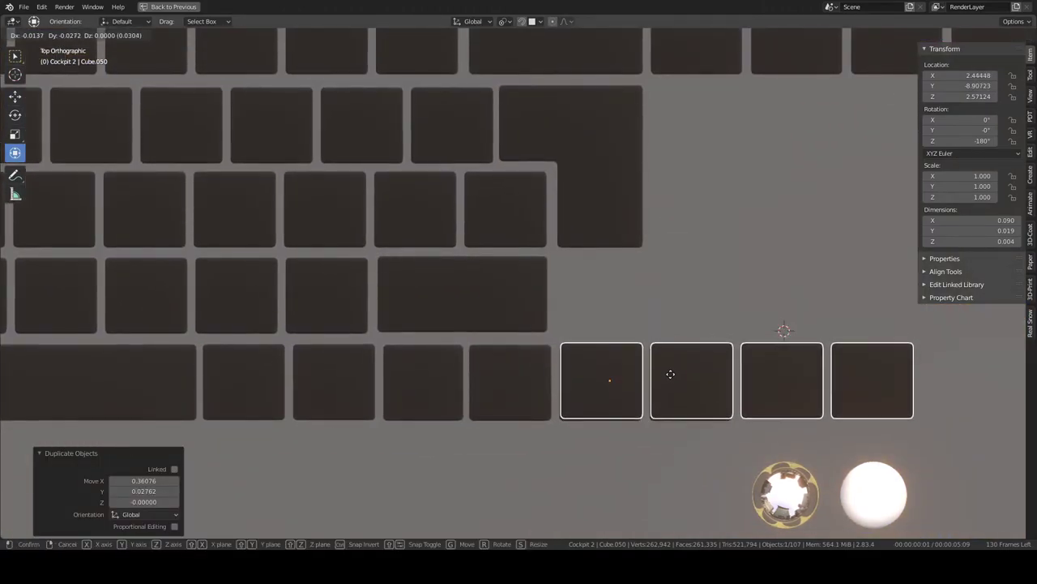
pyautogui.click(671, 380)
pyautogui.moveTo(614, 322); pyautogui.dragTo(606, 232)
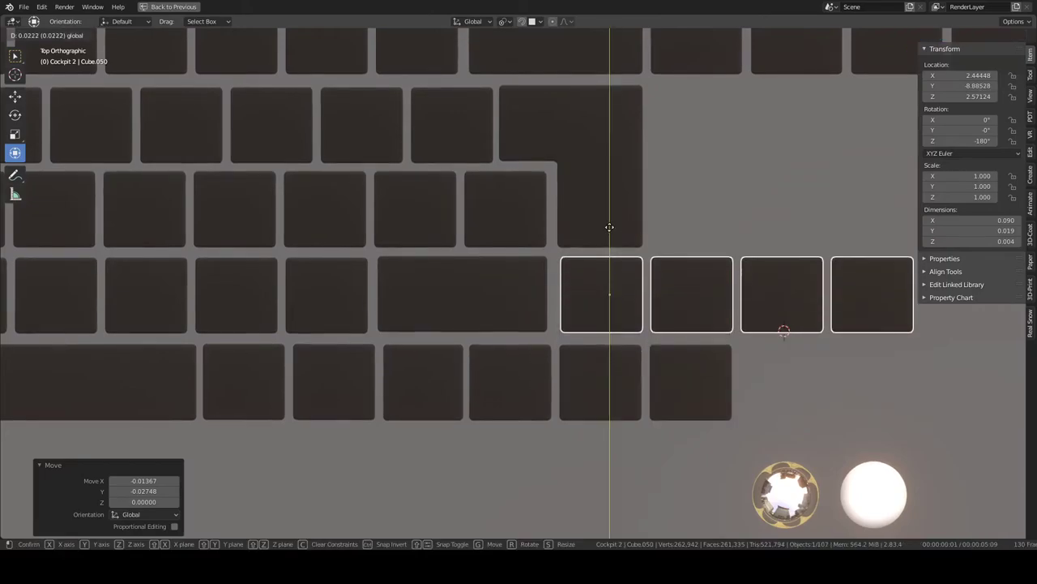
# Step: Reduce the copy to one key by setting Array count 1 and deleting the Array modifier
pyautogui.scroll(-3, 673, 216)
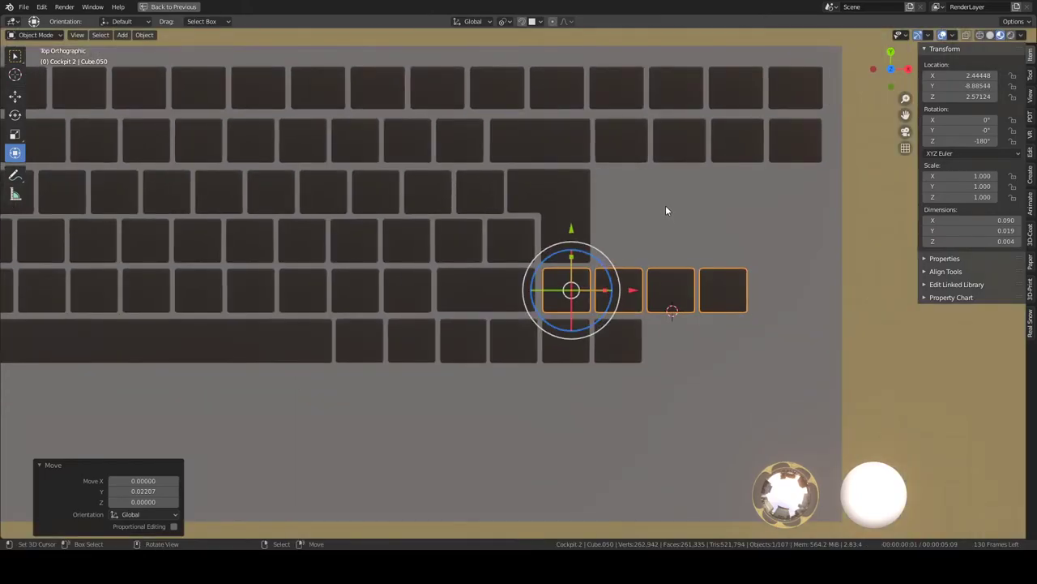
pyautogui.hotkey('ctrl', 'space')
pyautogui.moveTo(957, 291); pyautogui.dragTo(892, 291)
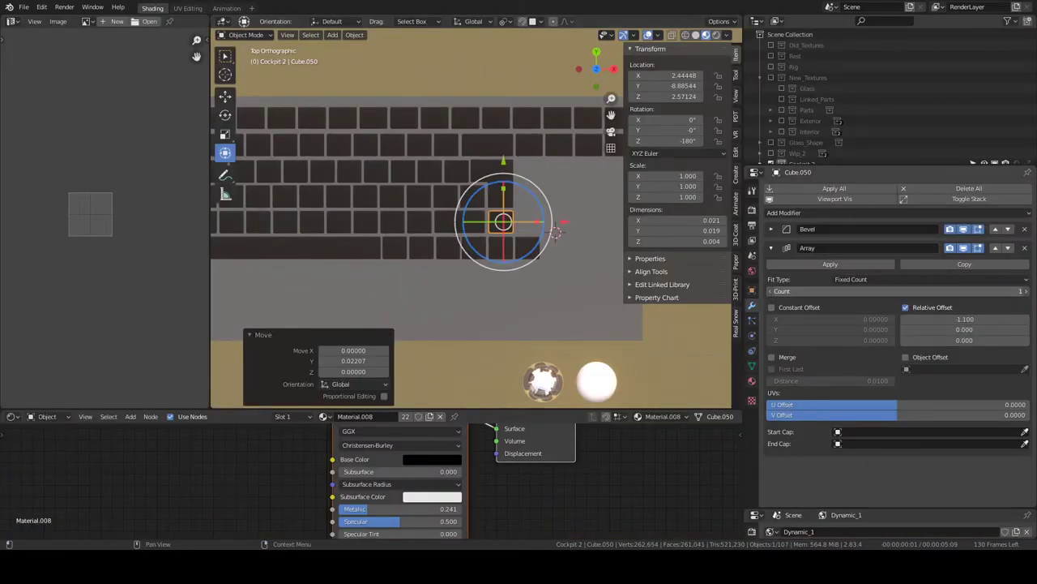
pyautogui.hotkey('ctrl', 'space')
pyautogui.hotkey('ctrl', 'space')
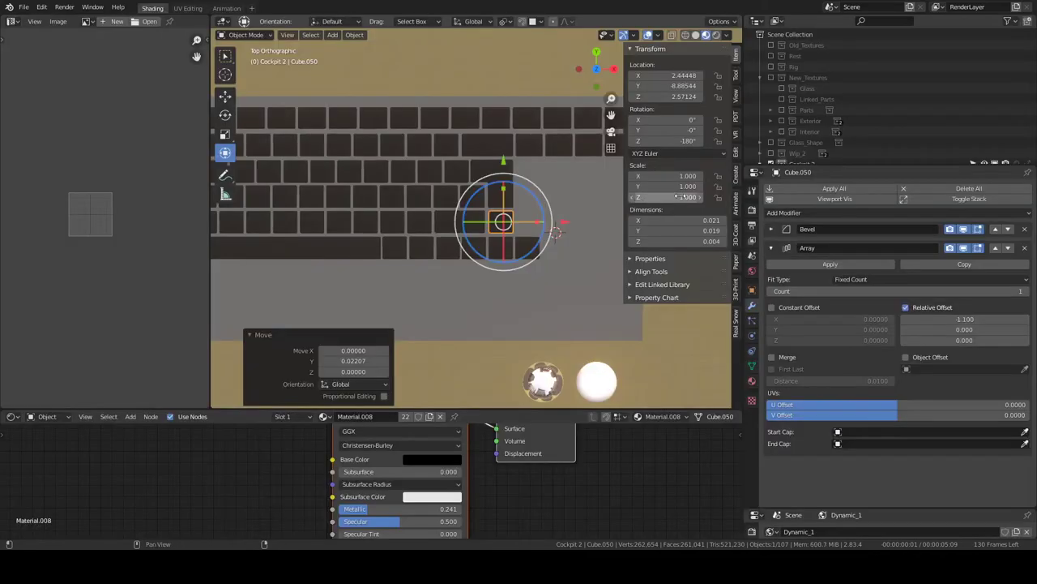
pyautogui.click(1025, 248)
pyautogui.hotkey('ctrl', 'space')
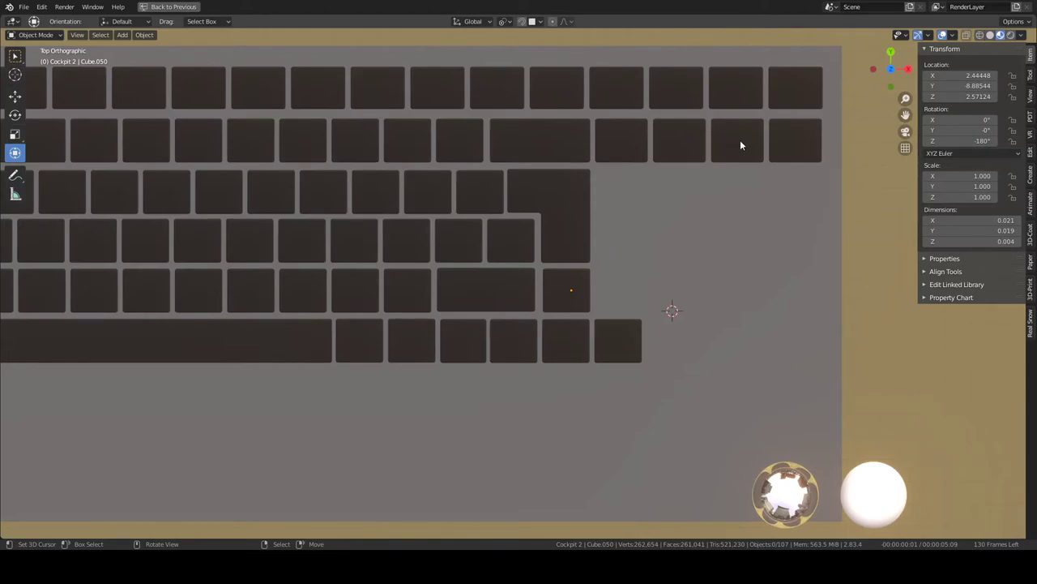
pyautogui.click(576, 158)
# Step: Duplicate the wide key and rotate the copy 90° upright
pyautogui.keyDown('ctrl'); pyautogui.scroll(-2, 592, 162); pyautogui.keyUp('ctrl')
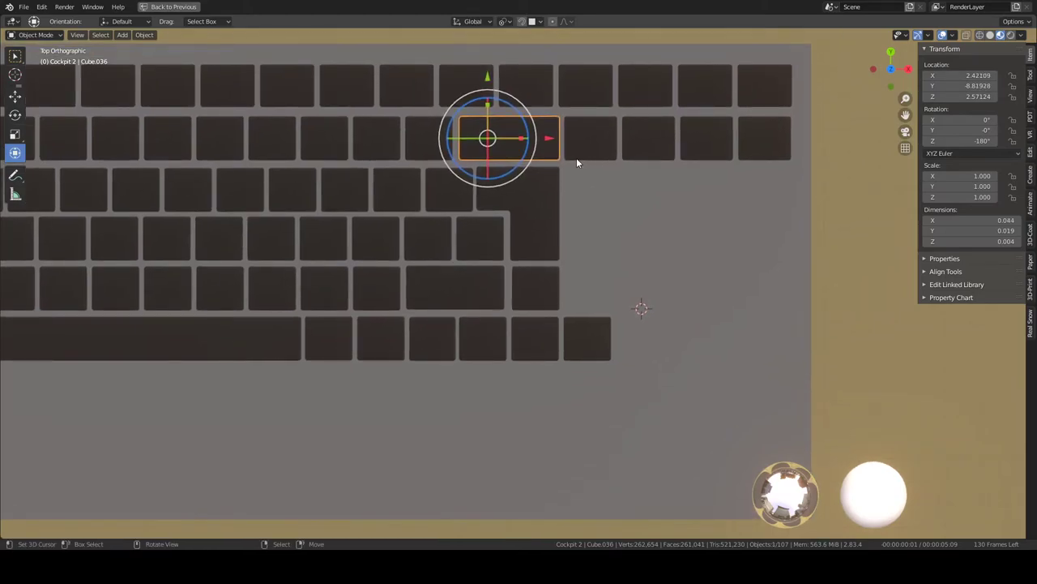
pyautogui.hotkey('shift', 'd')
pyautogui.click(797, 203)
pyautogui.write('r')
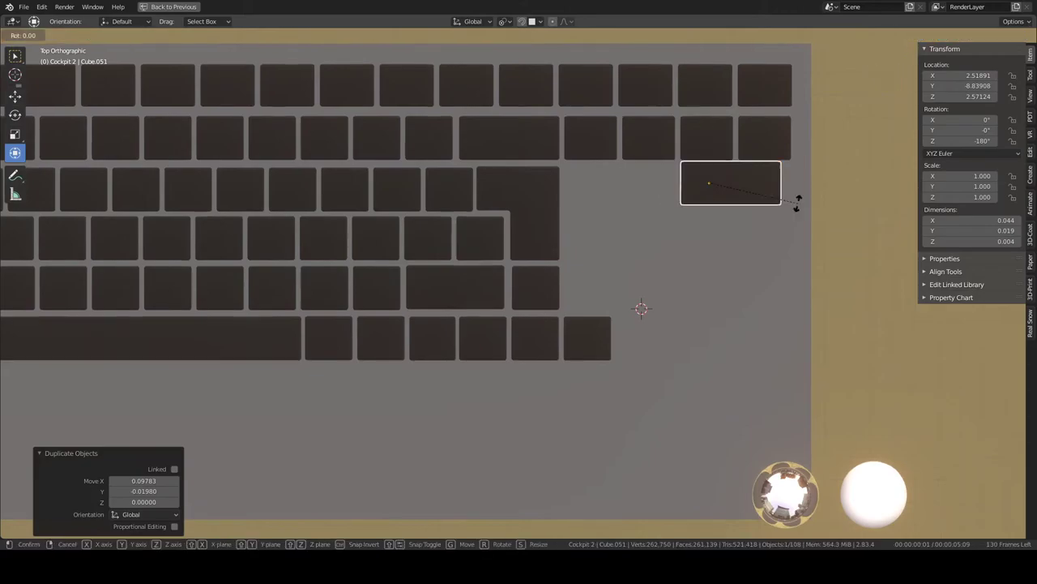
pyautogui.write('90')
pyautogui.press('Return')
# Step: Move the upright key to the keyboard's right end
pyautogui.keyDown('shift'); pyautogui.moveTo(748, 191); pyautogui.dragTo(654, 233, button='middle'); pyautogui.keyUp('shift')
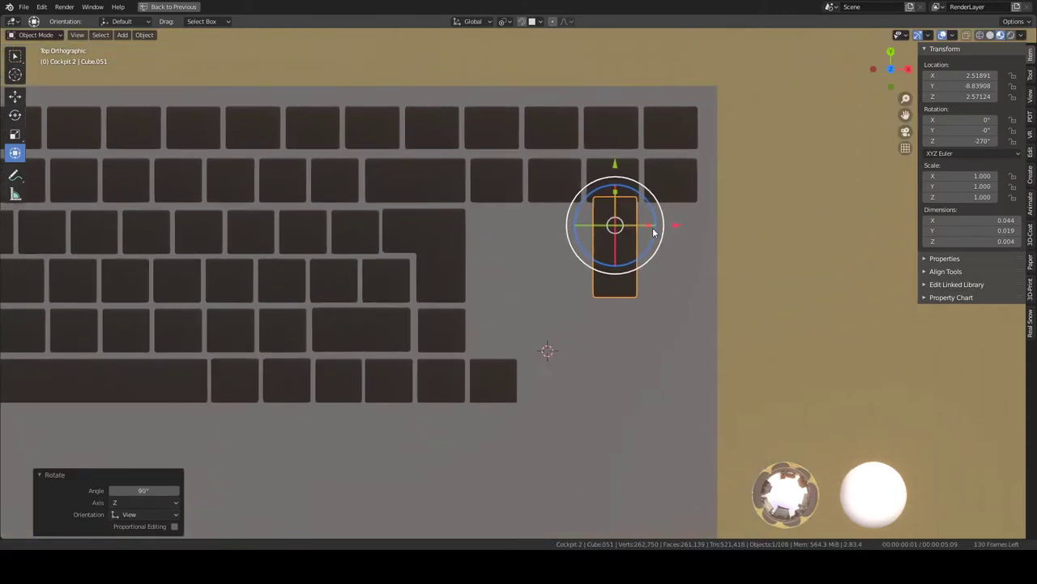
pyautogui.scroll(4, 654, 232)
pyautogui.press('g')
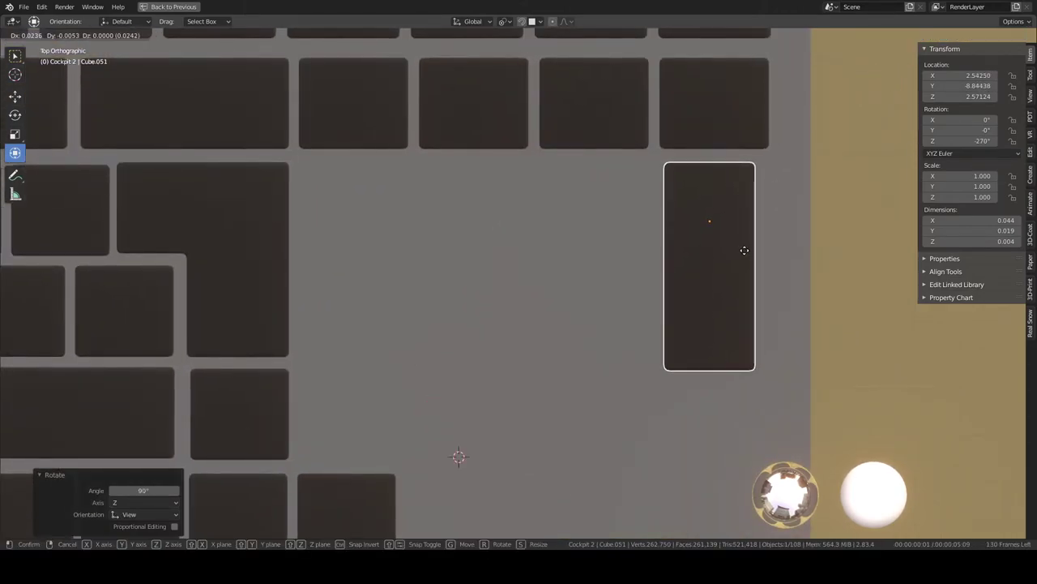
pyautogui.click(746, 250)
pyautogui.scroll(-4, 741, 241)
pyautogui.scroll(2, 683, 241)
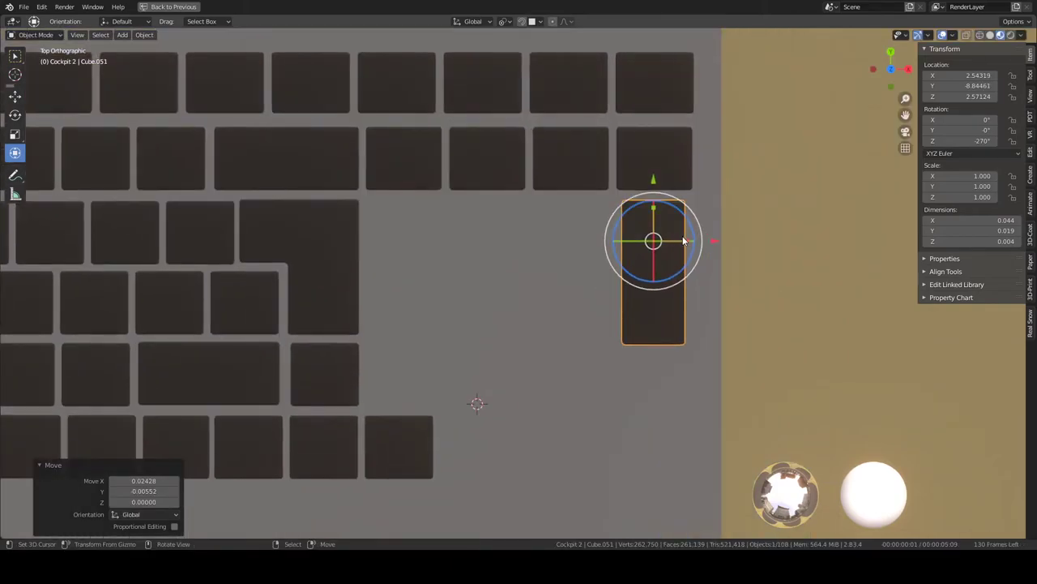
pyautogui.press('g')
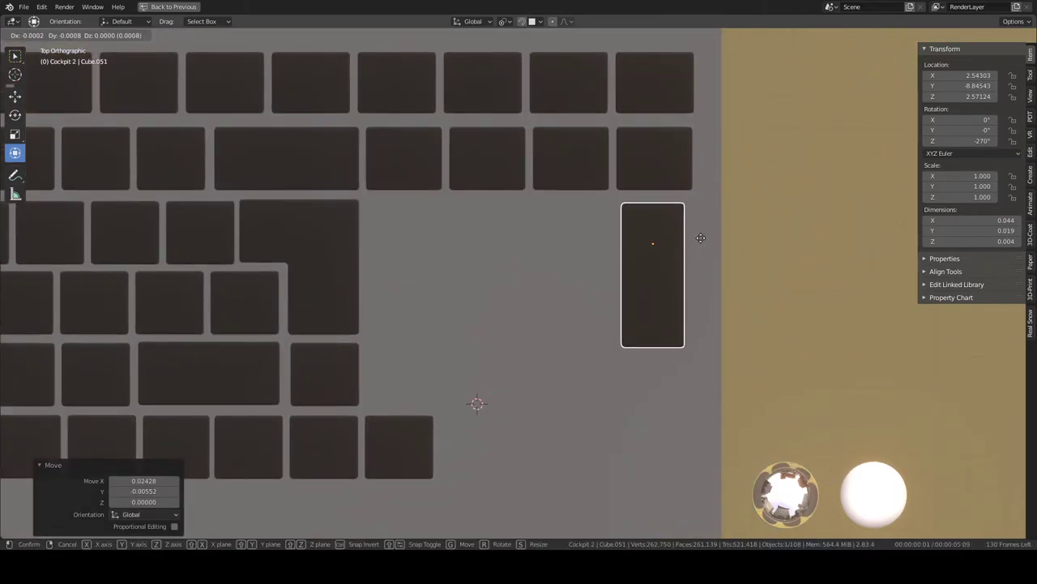
pyautogui.click(694, 233)
pyautogui.press('g')
pyautogui.click(695, 232)
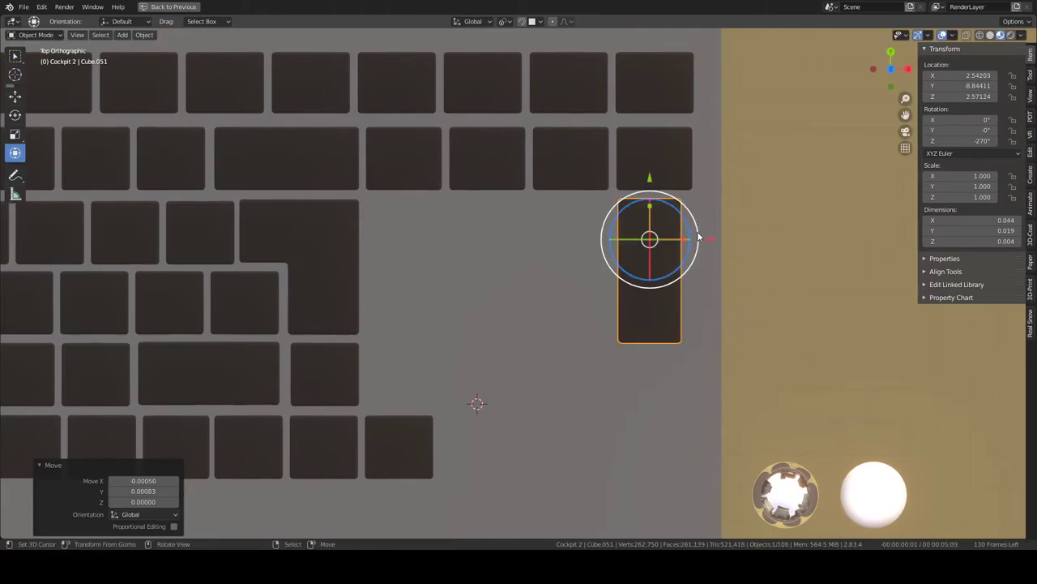
# Step: Check alignment against the top row and rightmost keys, then nudge the tall key slightly left
pyautogui.moveTo(373, 138); pyautogui.dragTo(669, 185)
pyautogui.scroll(-2, 568, 172)
pyautogui.scroll(2, 648, 178)
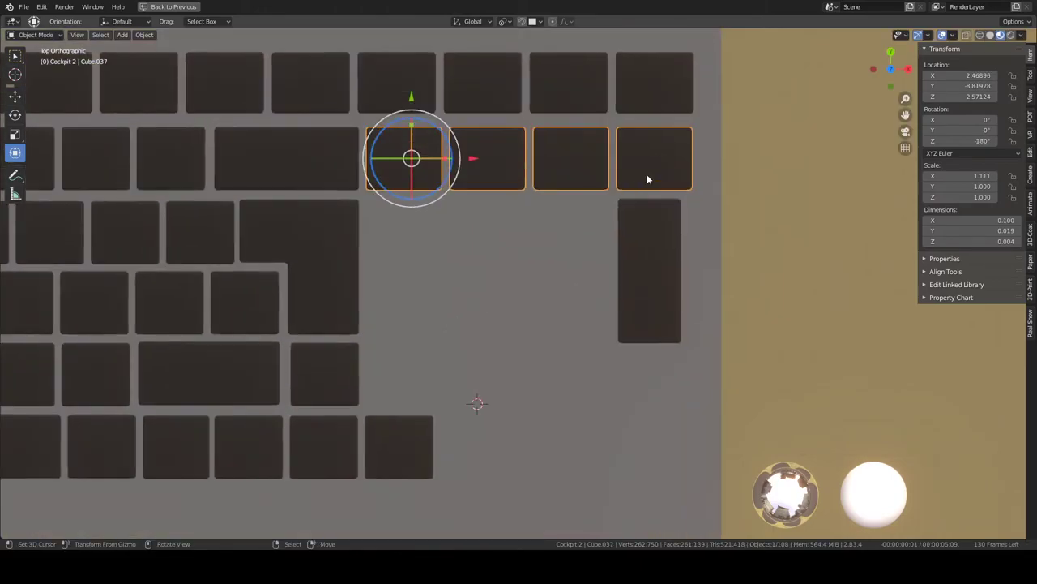
pyautogui.moveTo(24, 81); pyautogui.dragTo(615, 99)
pyautogui.scroll(-1, 634, 175)
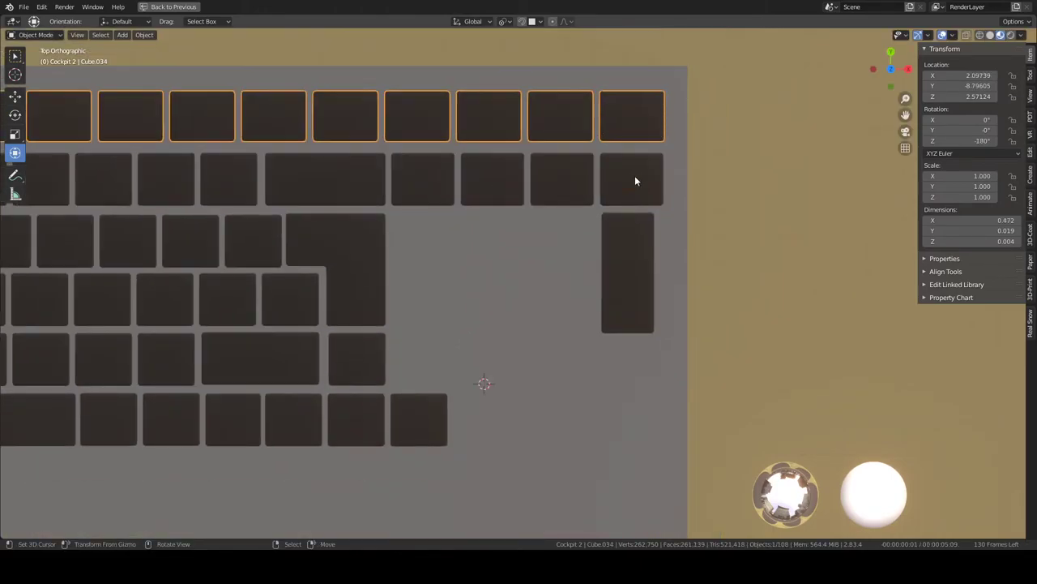
pyautogui.click(645, 243)
pyautogui.scroll(1, 685, 235)
pyautogui.moveTo(710, 239); pyautogui.dragTo(709, 239)
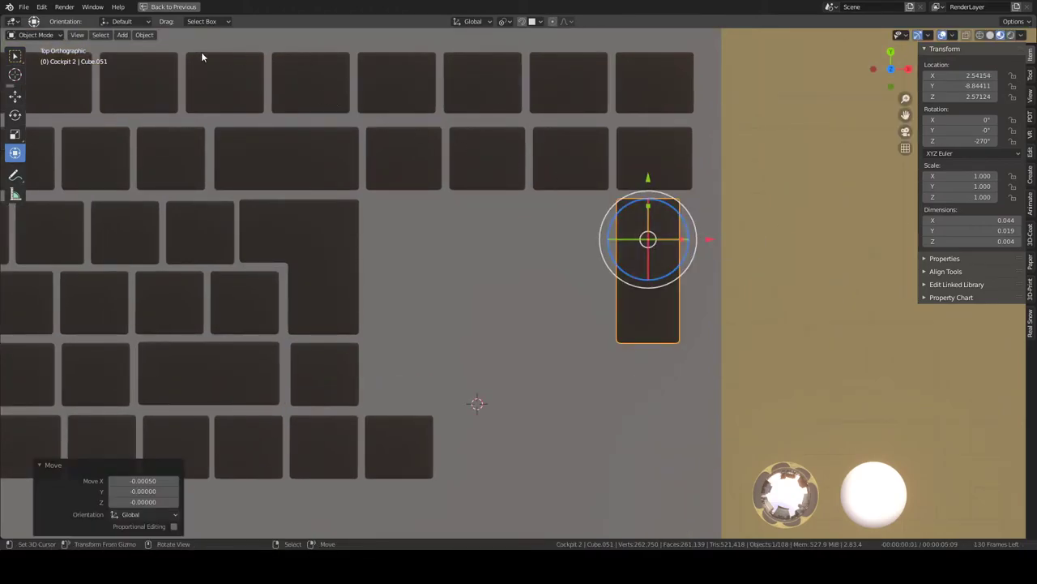
# Step: Make the tall key a single user and widen it by moving an edge in Edit Mode
pyautogui.click(149, 35)
pyautogui.moveTo(163, 202)
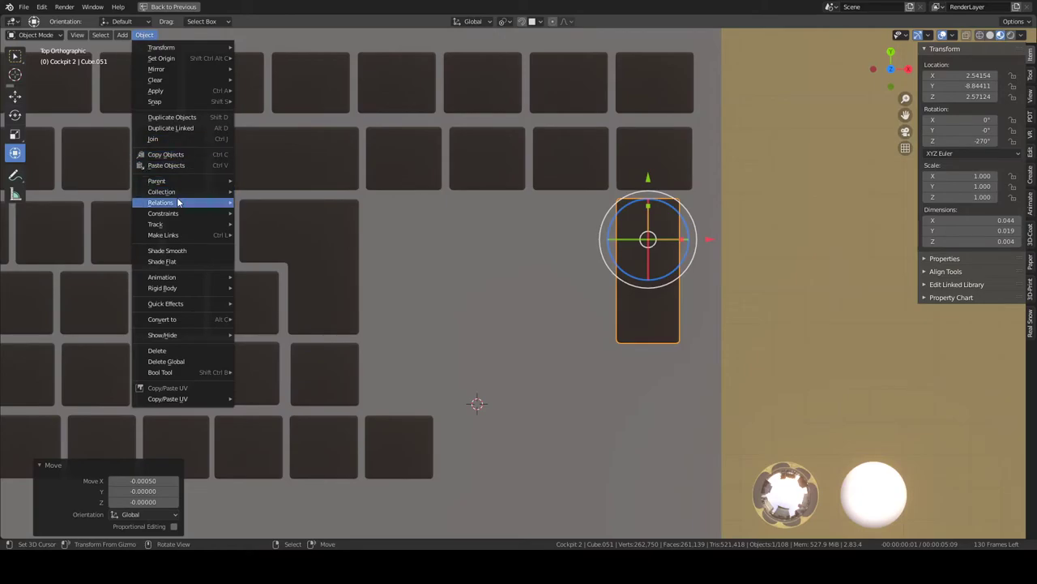
pyautogui.click(440, 257)
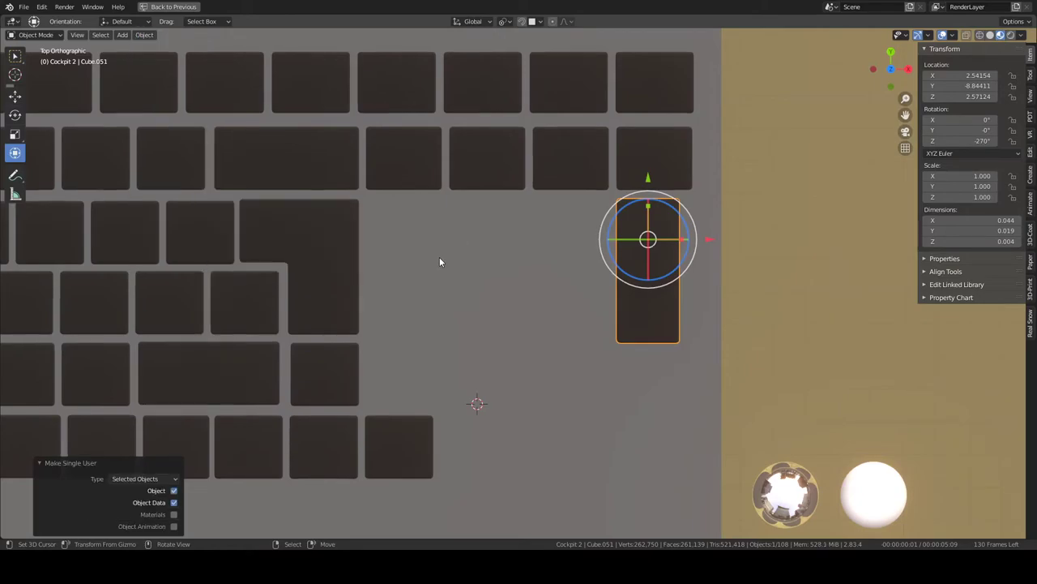
pyautogui.press('Tab')
pyautogui.moveTo(684, 247); pyautogui.dragTo(708, 244, button='middle')
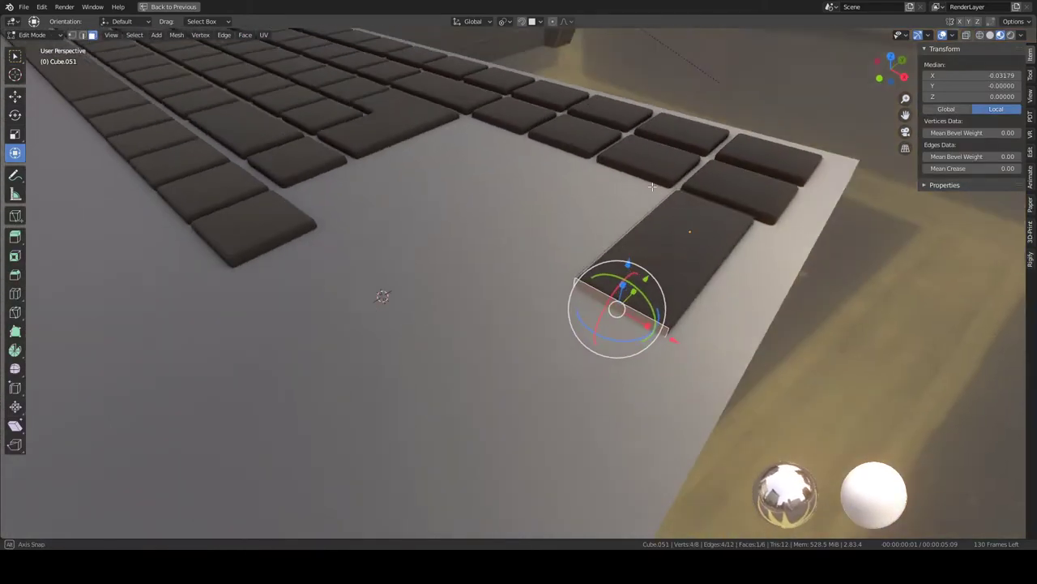
pyautogui.press('KP_7')
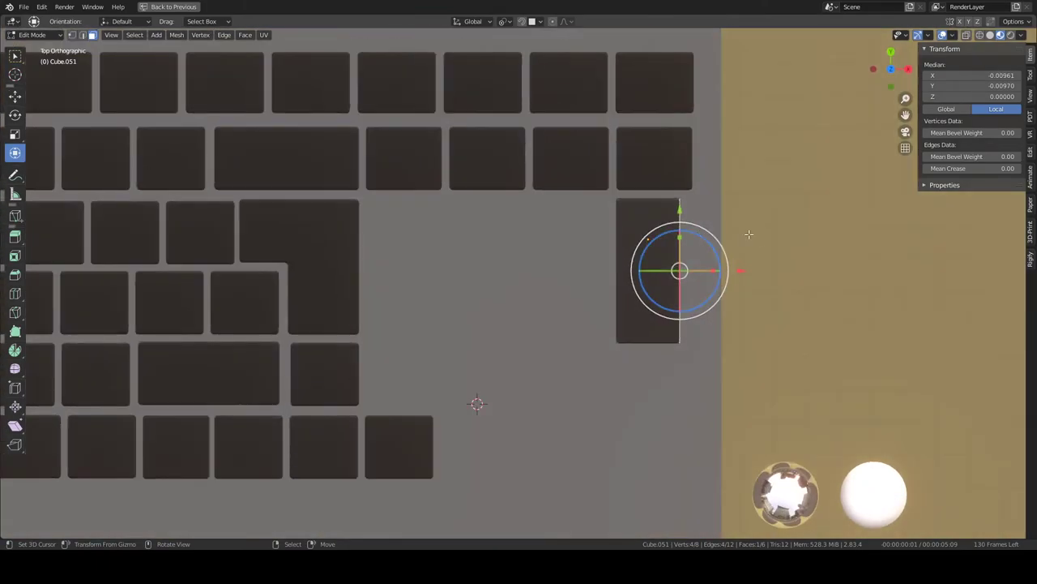
pyautogui.scroll(2, 756, 268)
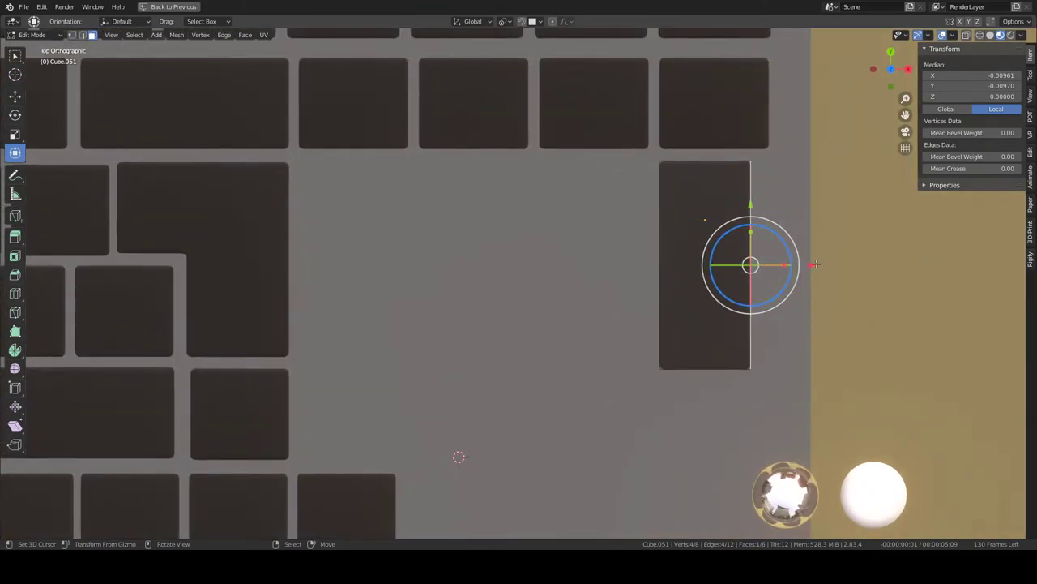
pyautogui.moveTo(816, 263); pyautogui.dragTo(830, 263)
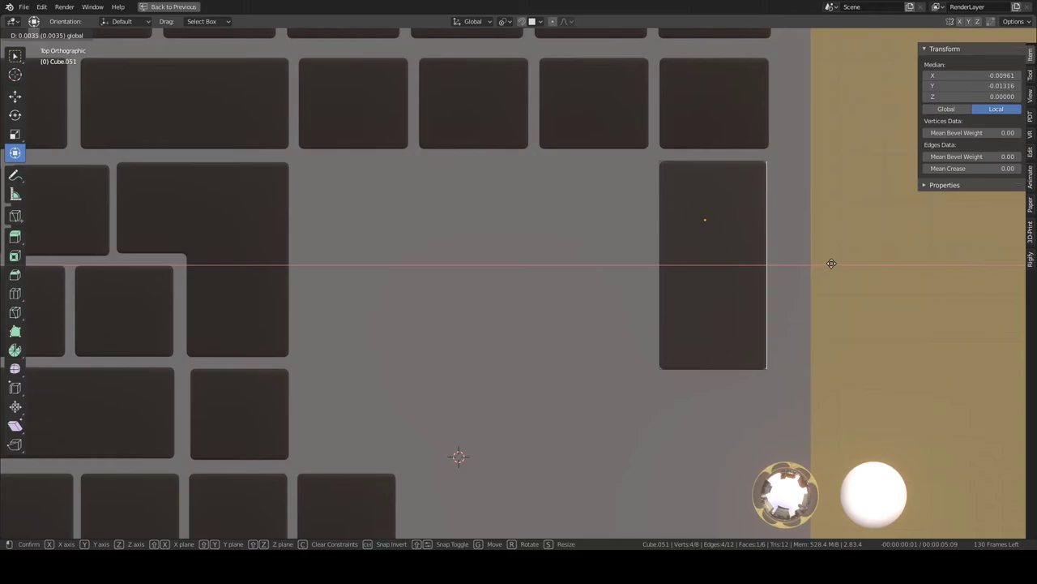
pyautogui.press('Tab')
pyautogui.scroll(-2, 704, 229)
pyautogui.scroll(-2, 646, 231)
# Step: Make a linked copy of the tall key and move it straight down along Y
pyautogui.keyDown('shift'); pyautogui.moveTo(646, 231); pyautogui.dragTo(672, 216, button='middle'); pyautogui.keyUp('shift')
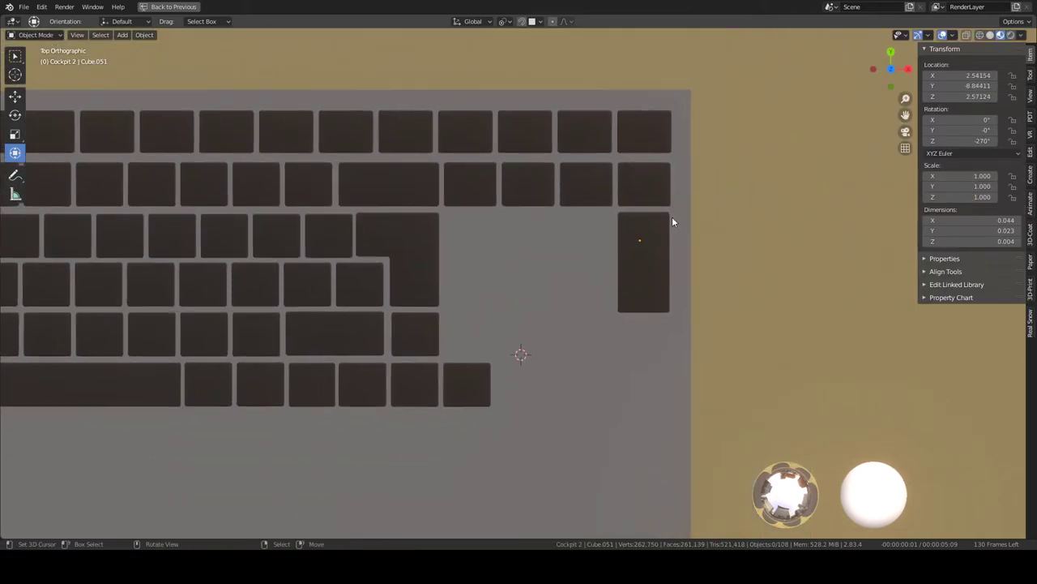
pyautogui.click(660, 231)
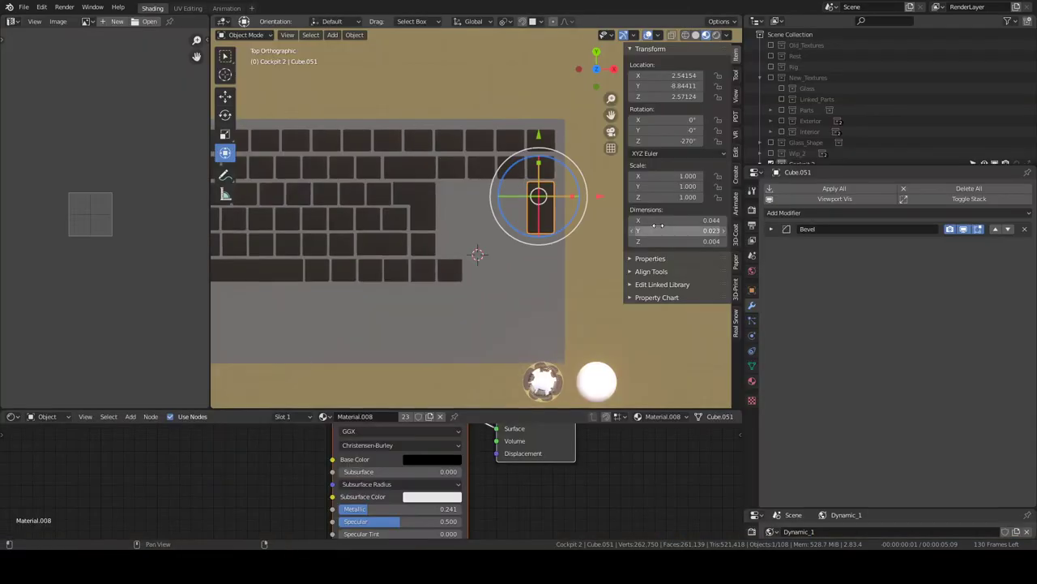
pyautogui.scroll(1, 584, 203)
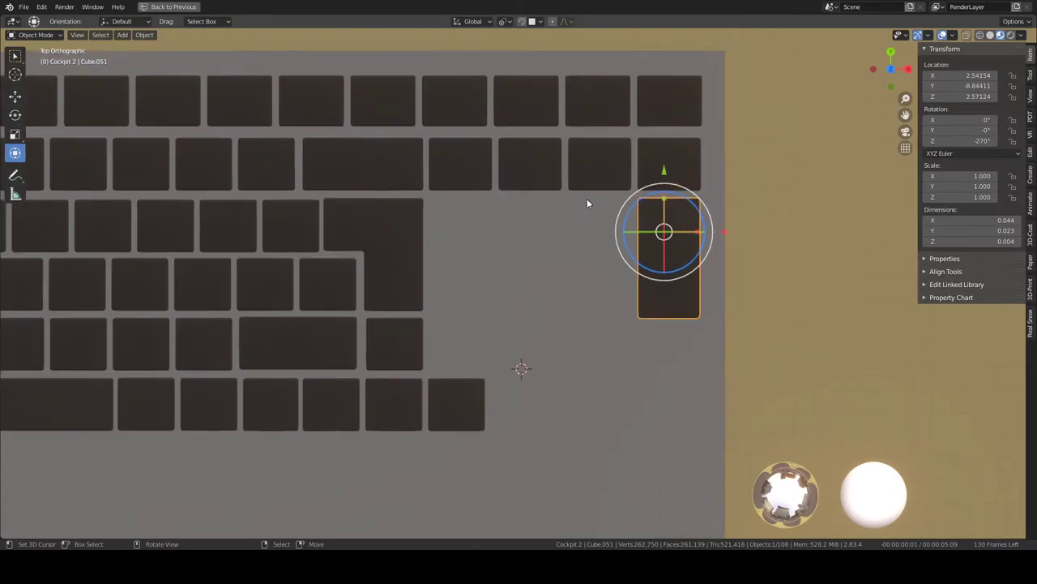
pyautogui.hotkey('alt', 'd')
pyautogui.press('Escape')
pyautogui.press('g')
pyautogui.press('y')
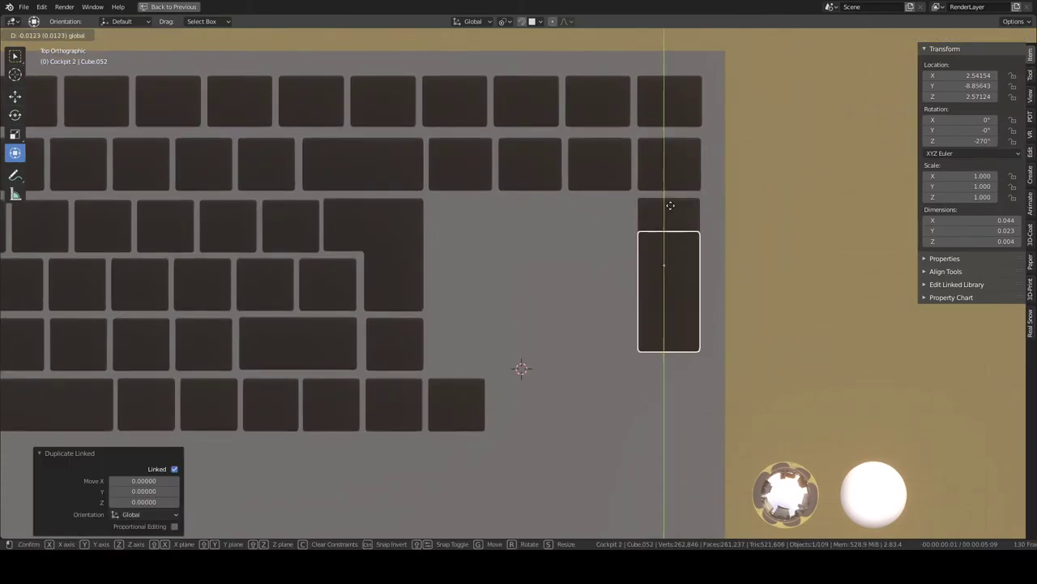
pyautogui.click(684, 297)
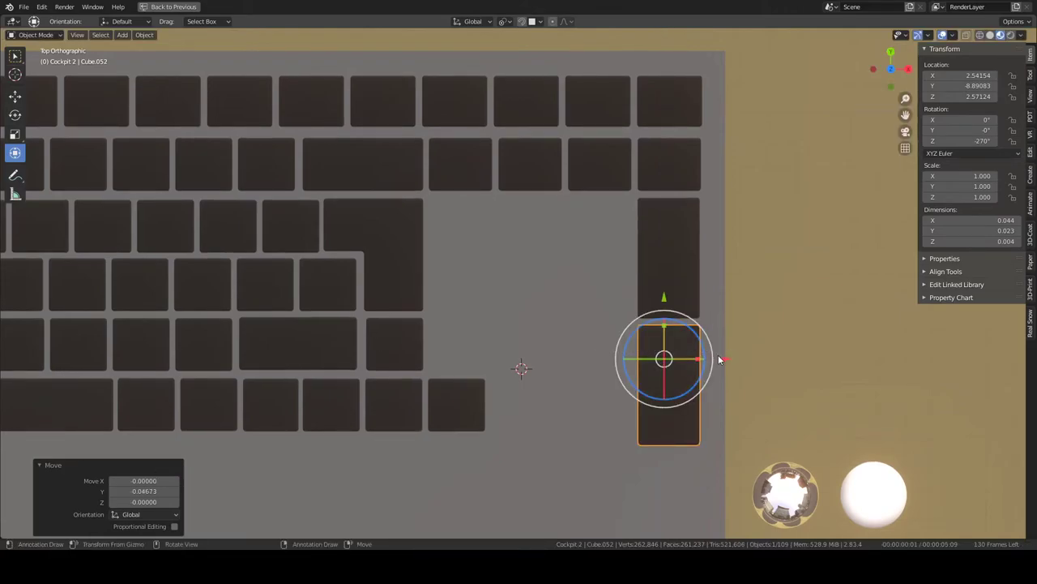
# Step: Slide the copy beside the bottom row and shorten it vertically in Edit Mode
pyautogui.press('g')
pyautogui.press('x')
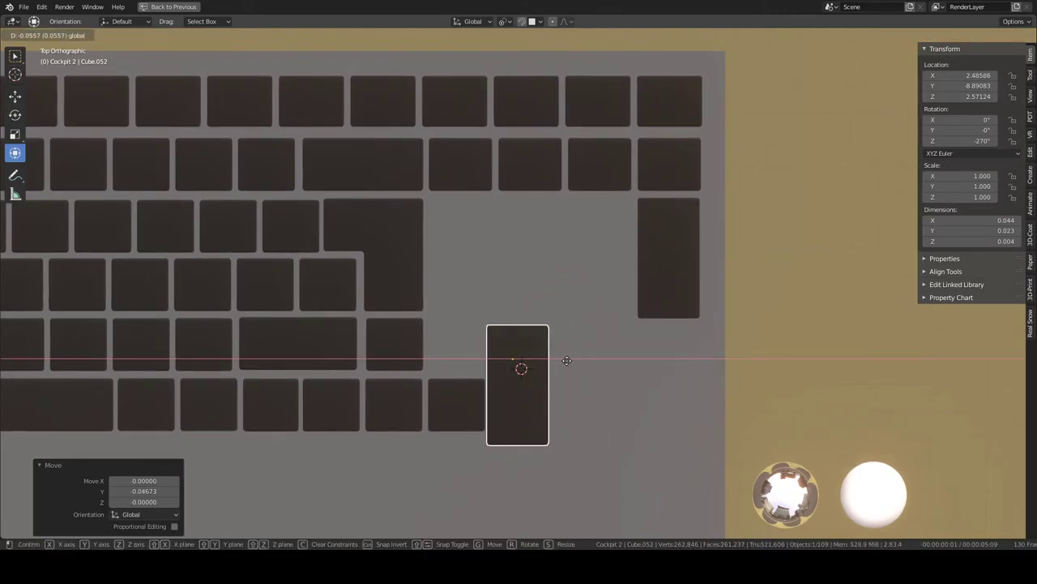
pyautogui.click(566, 360)
pyautogui.press('Tab')
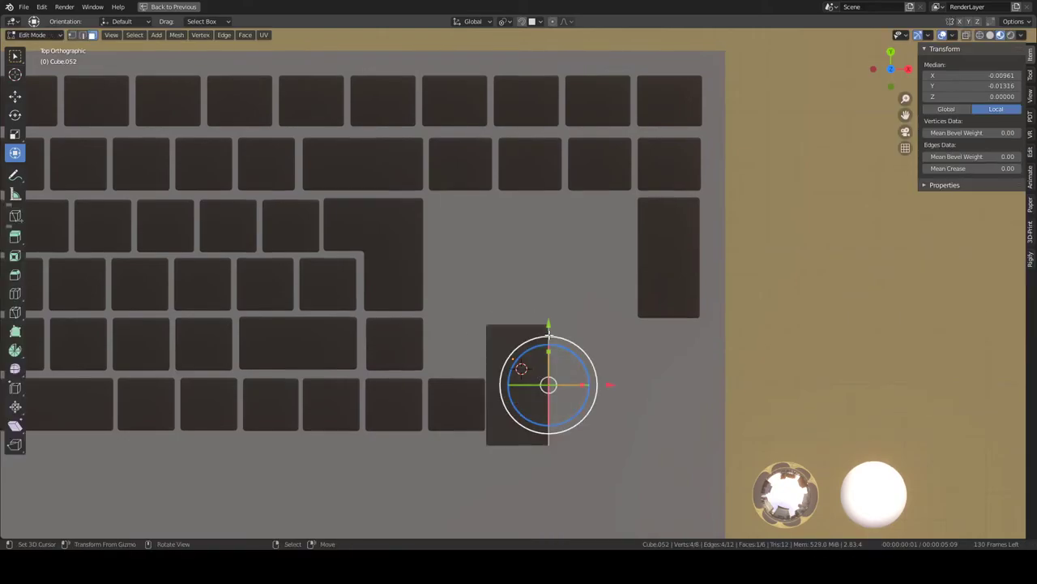
pyautogui.moveTo(543, 386); pyautogui.dragTo(538, 449, button='middle')
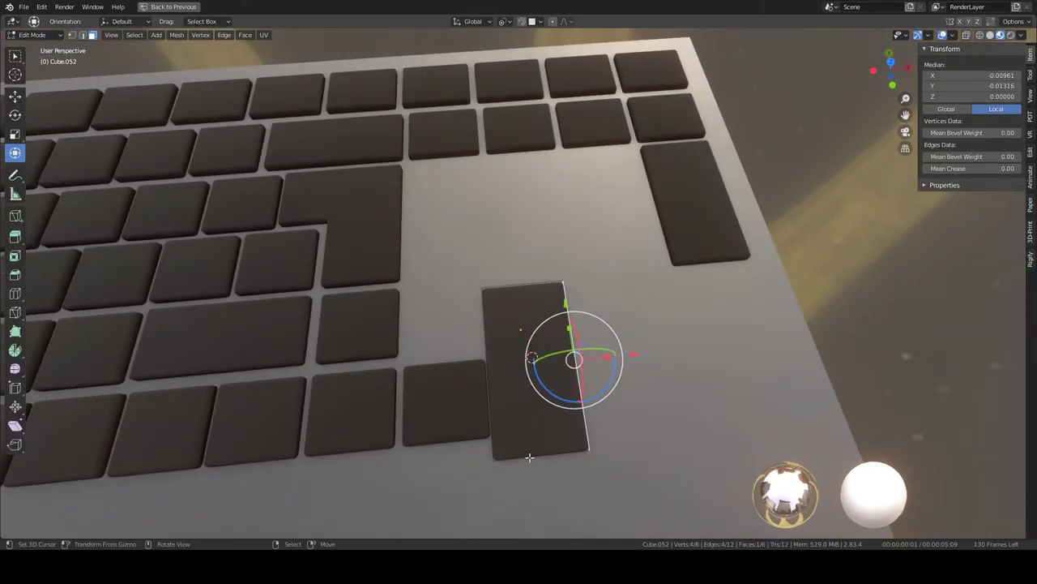
pyautogui.press('KP_7')
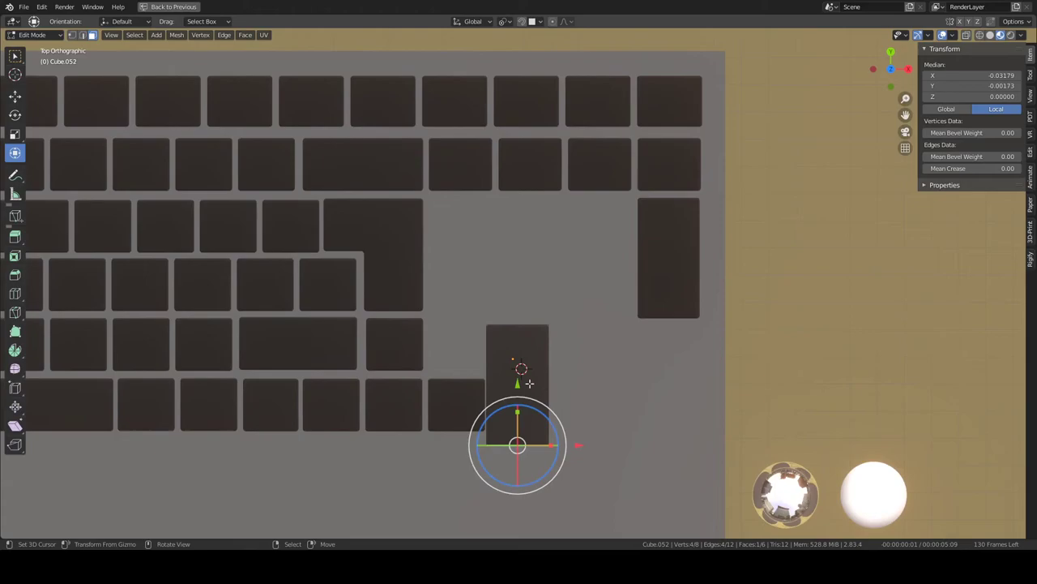
pyautogui.press('g')
pyautogui.press('y')
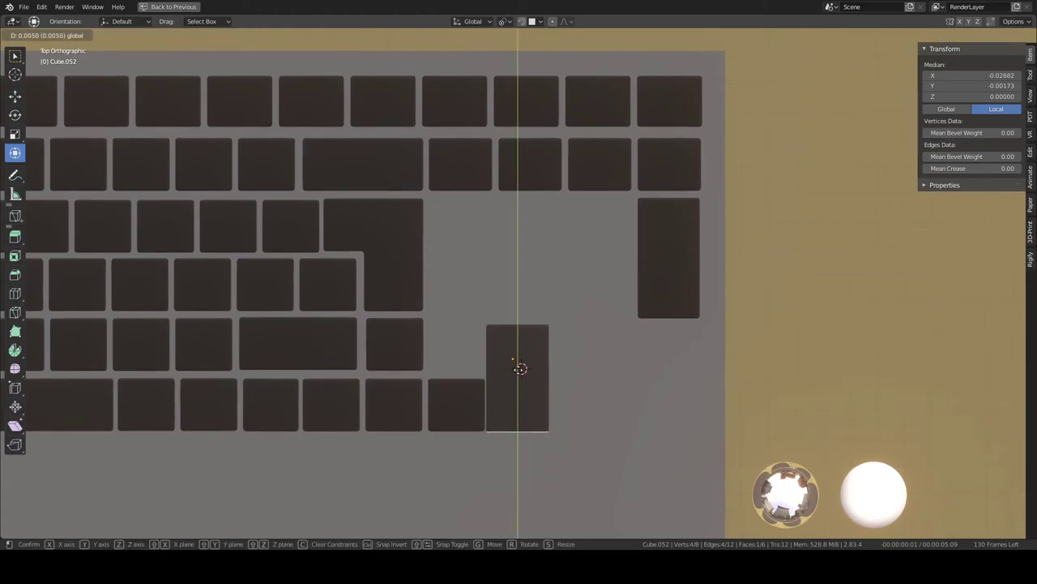
pyautogui.click(520, 369)
pyautogui.press('Tab')
# Step: Slide the short key along X so it sits under the tall key
pyautogui.press('g')
pyautogui.press('x')
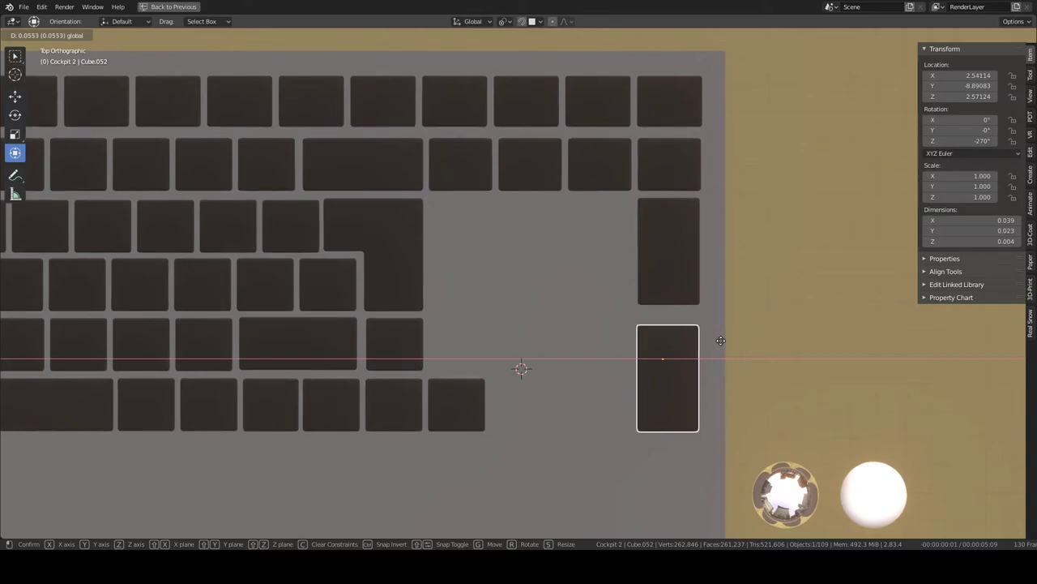
pyautogui.click(720, 340)
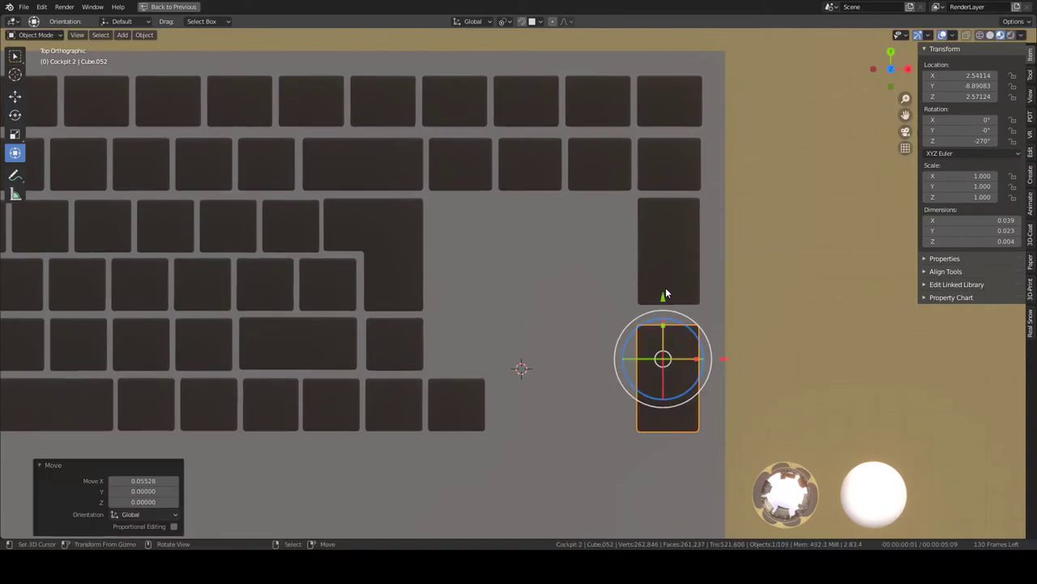
pyautogui.scroll(1, 664, 300)
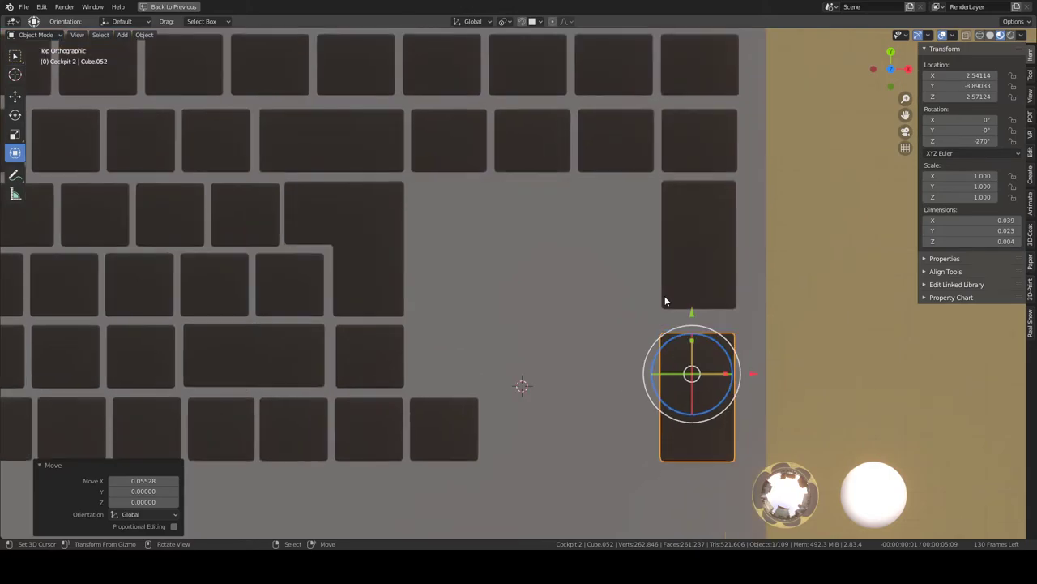
pyautogui.moveTo(695, 308); pyautogui.dragTo(692, 304)
# Step: Adjust the upper key's length and the lower key's position so both stack in one column
pyautogui.click(694, 289)
pyautogui.press('Tab')
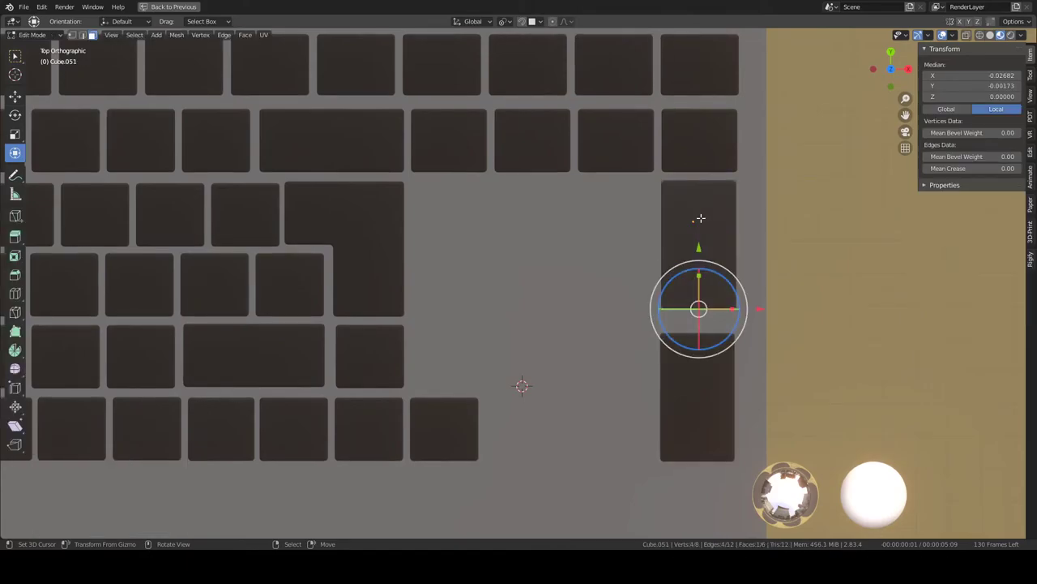
pyautogui.moveTo(697, 241); pyautogui.dragTo(698, 249)
pyautogui.press('Tab')
pyautogui.click(694, 359)
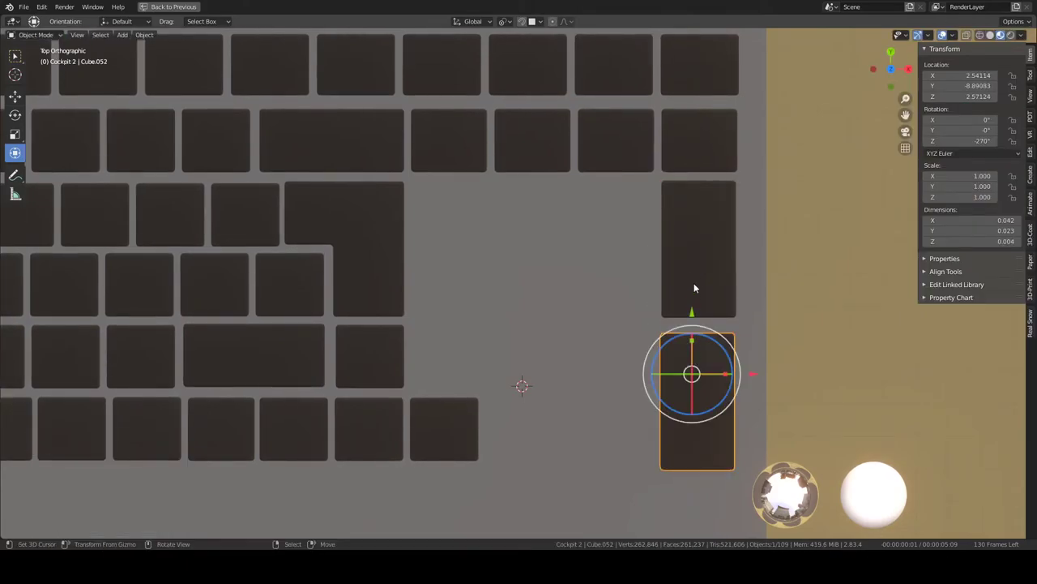
pyautogui.moveTo(693, 292)
pyautogui.mouseDown()
pyautogui.moveTo(692, 302)
pyautogui.moveTo(688, 294)
pyautogui.mouseUp()
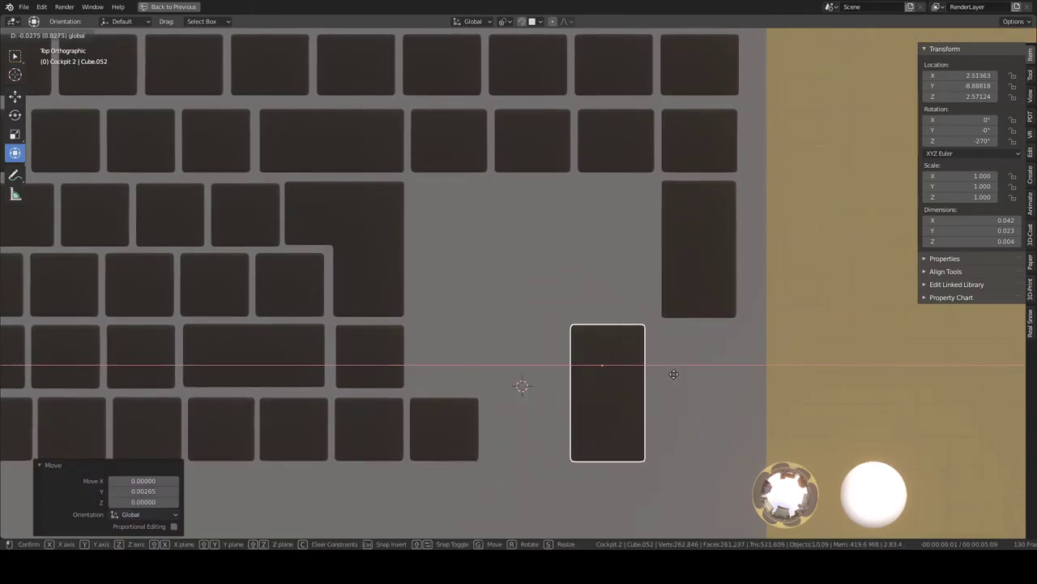
pyautogui.moveTo(762, 362); pyautogui.dragTo(751, 367)
pyautogui.scroll(-5, 627, 315)
# Step: Make a linked copy of the four-key row and move it one row down along Y
pyautogui.scroll(1, 578, 312)
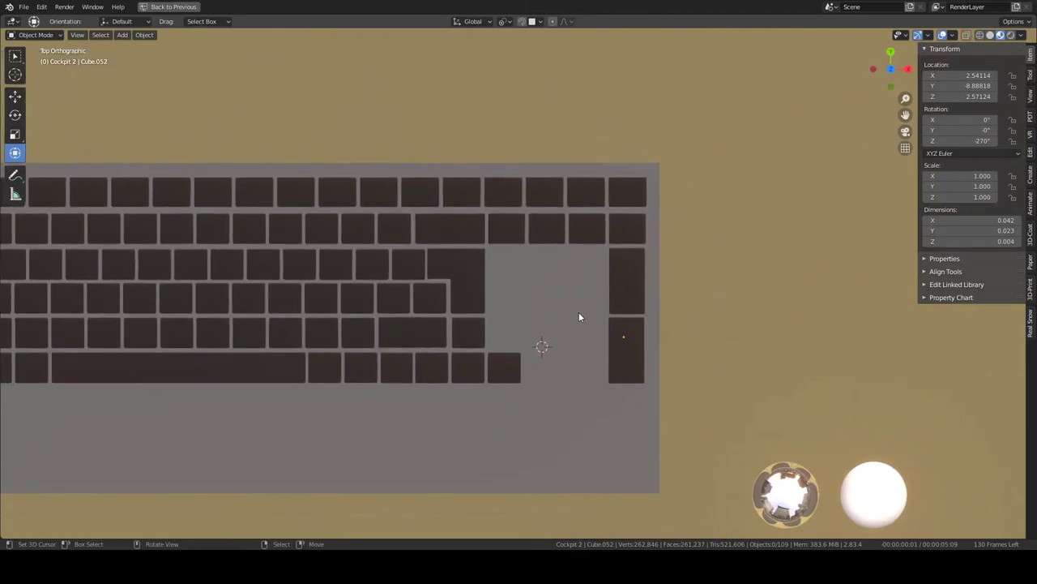
pyautogui.scroll(1, 579, 312)
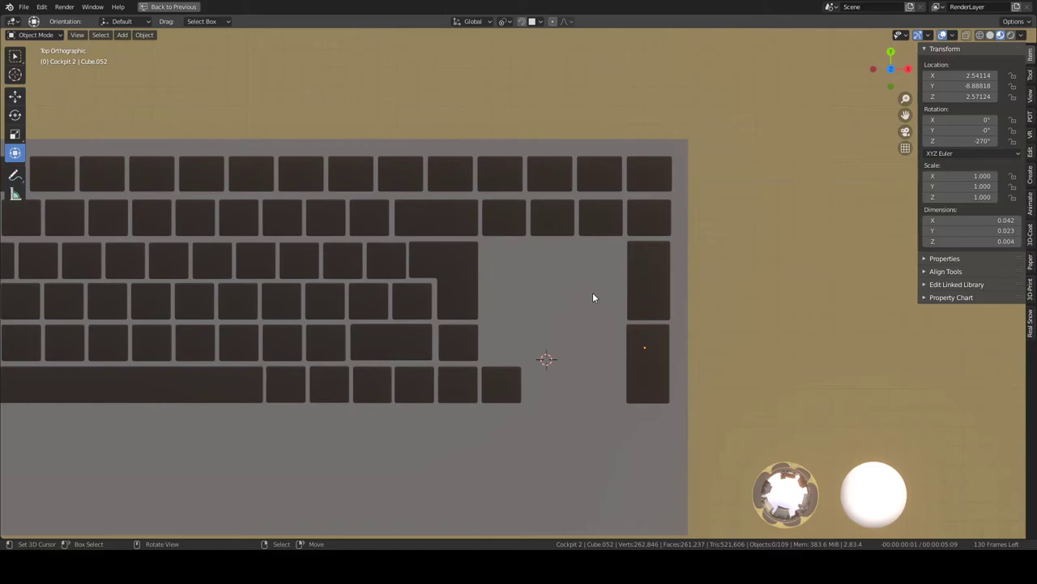
pyautogui.click(504, 216)
pyautogui.scroll(2, 552, 207)
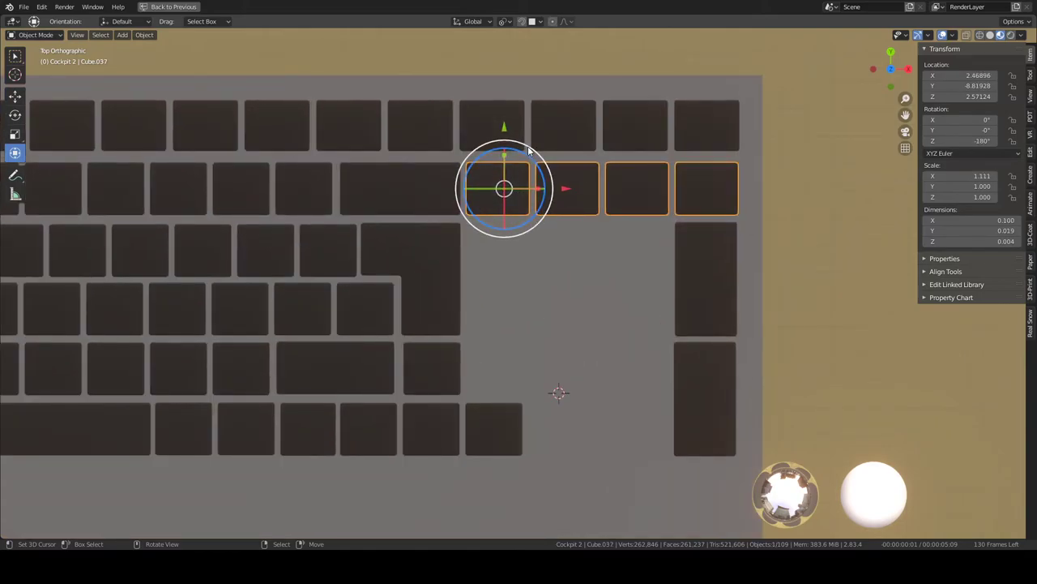
pyautogui.hotkey('alt', 'd')
pyautogui.press('Escape')
pyautogui.press('g')
pyautogui.press('y')
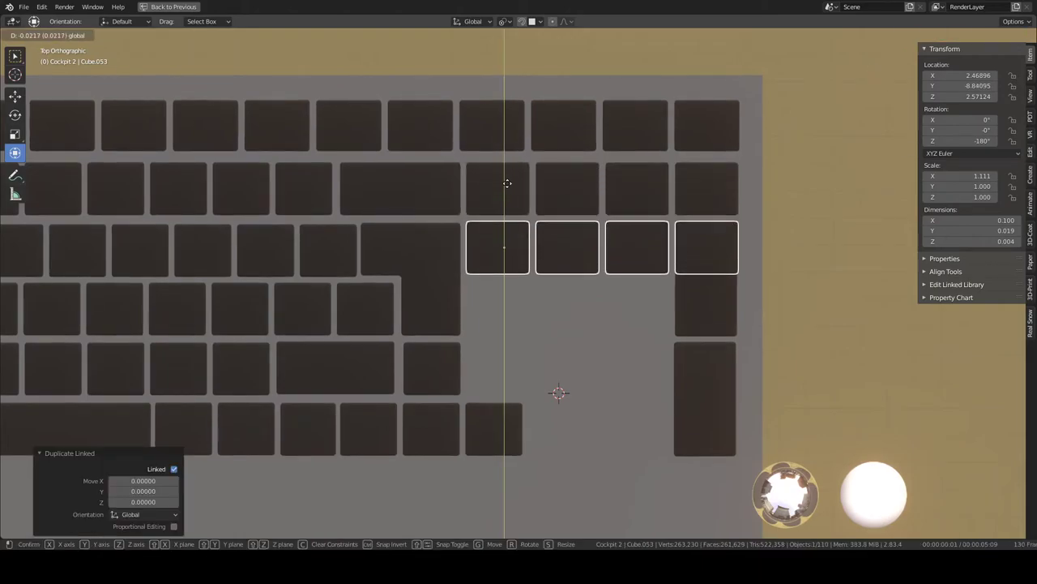
pyautogui.click(508, 188)
# Step: Duplicate the Array modifier and set the second array's X offset to 0
pyautogui.hotkey('ctrl', 'alt', 'space')
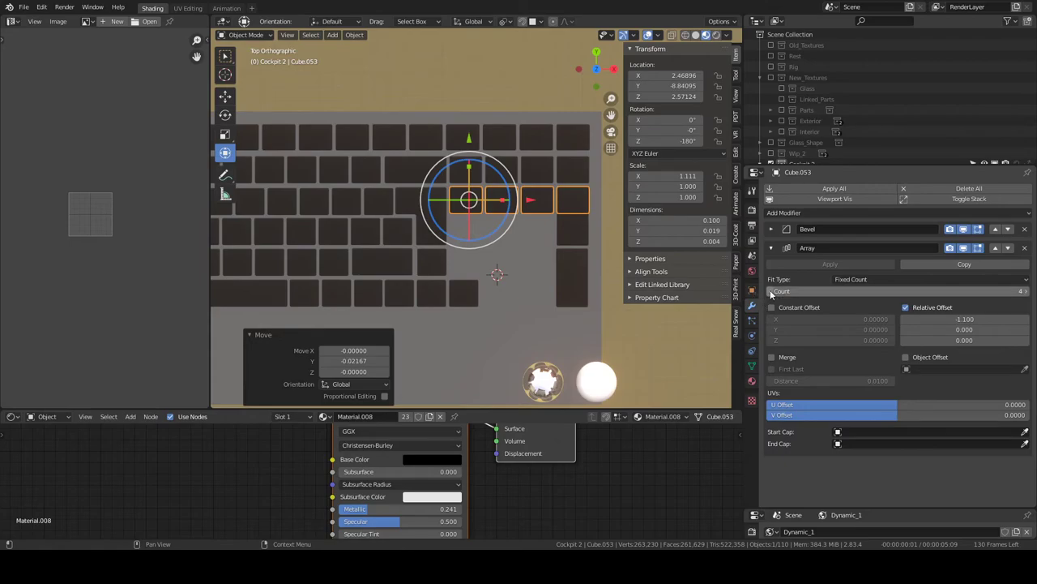
pyautogui.click(965, 264)
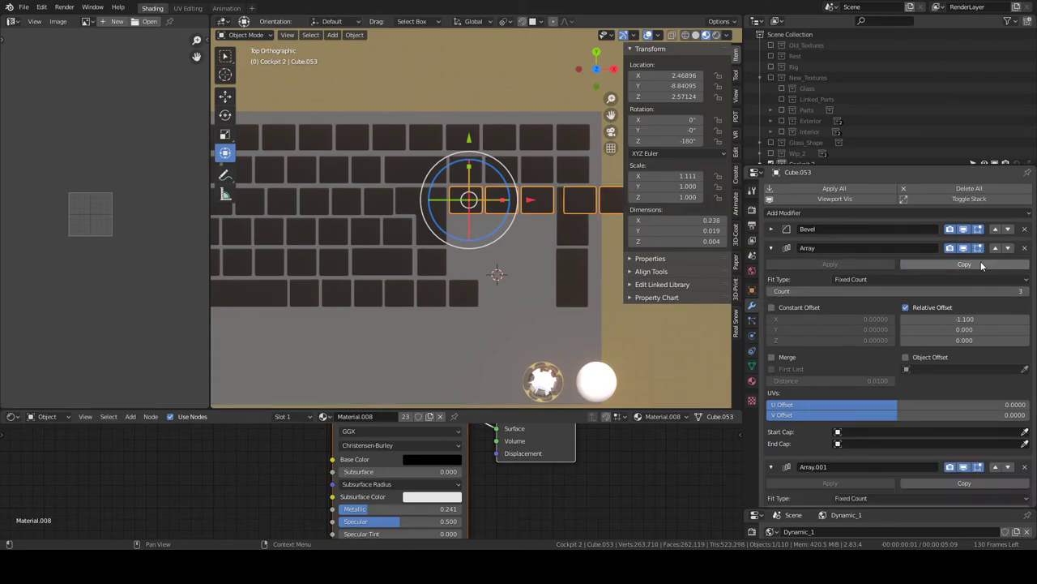
pyautogui.click(771, 249)
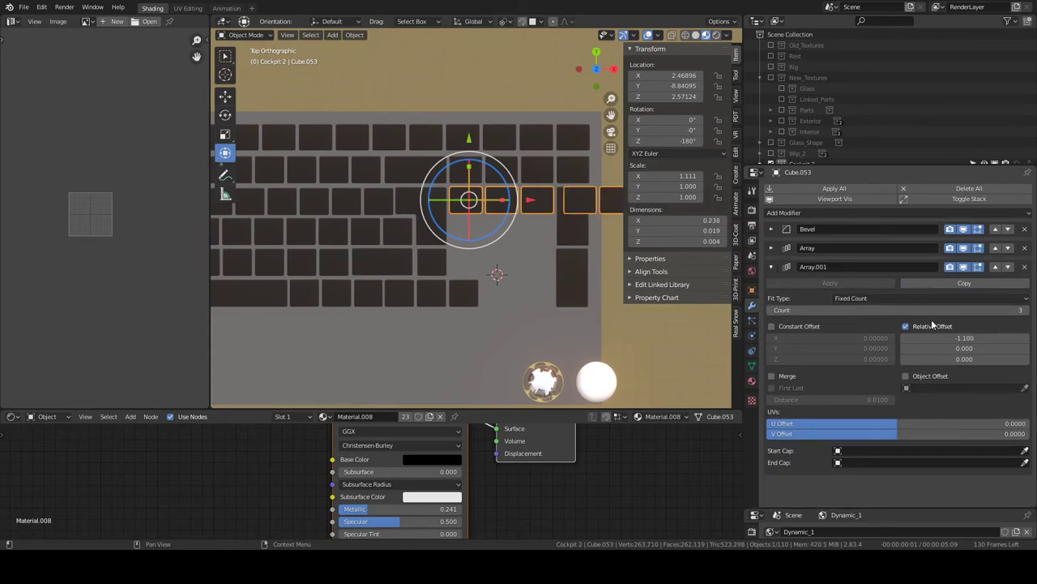
pyautogui.click(964, 337)
pyautogui.press('Return')
pyautogui.moveTo(1024, 349); pyautogui.dragTo(1031, 348)
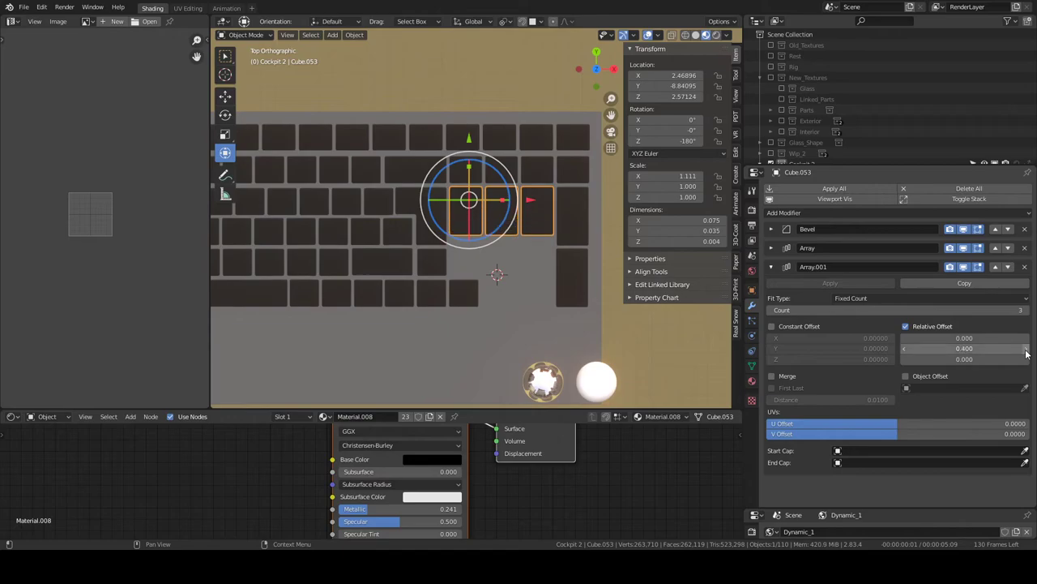
# Step: Set Array.001 to count 3 with Y offset 1.14, forming a 3×3 key block
pyautogui.scroll(3, 586, 270)
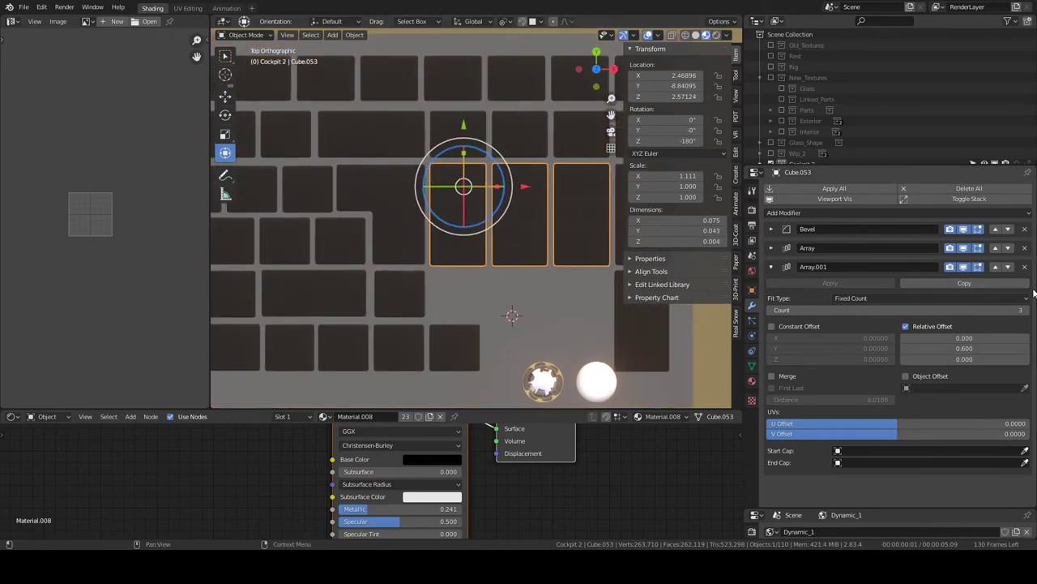
pyautogui.moveTo(1020, 312); pyautogui.dragTo(989, 312)
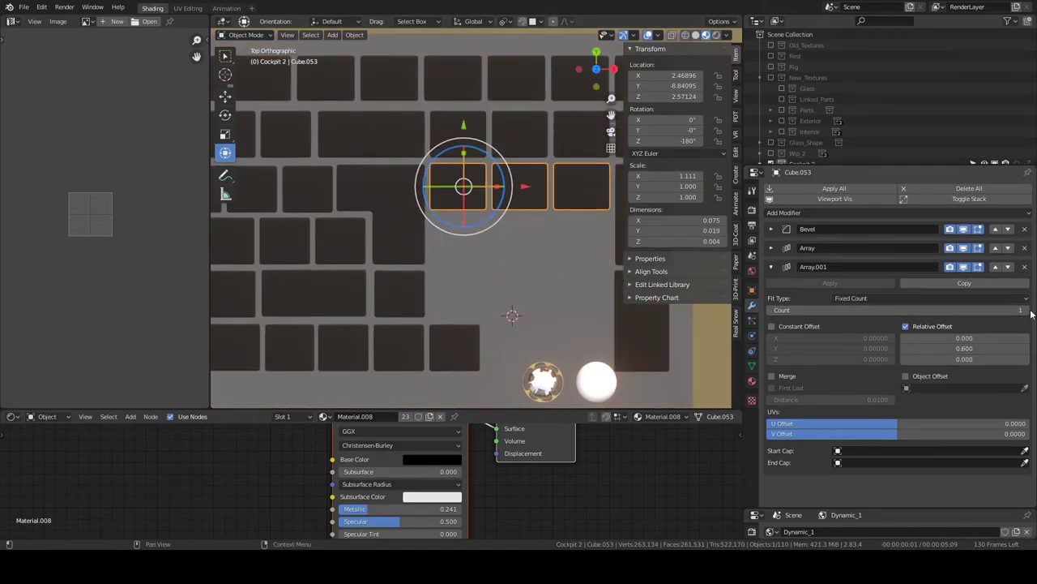
pyautogui.click(1026, 310)
pyautogui.click(1026, 311)
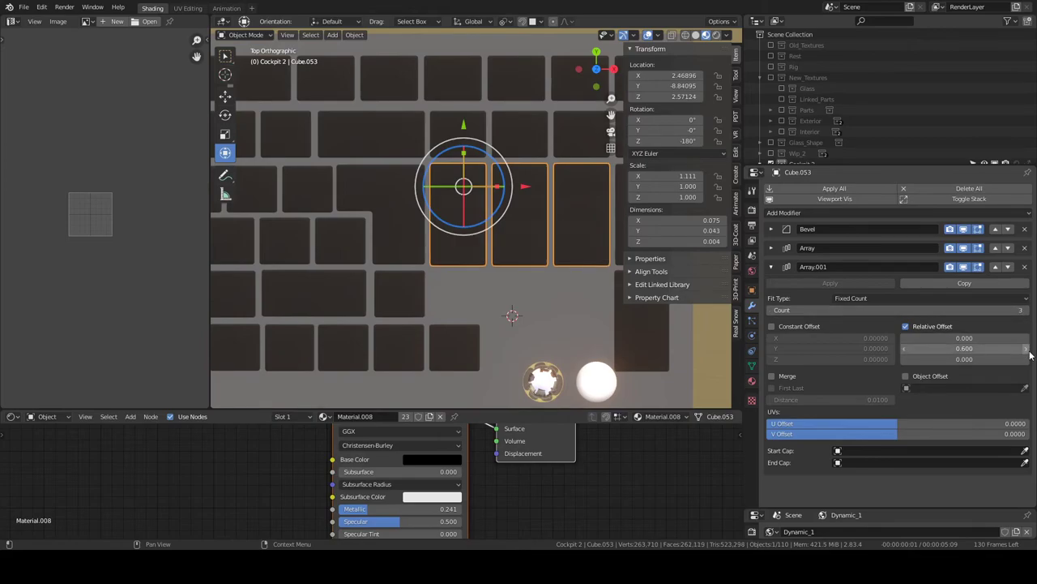
pyautogui.click(1026, 349)
pyautogui.click(1026, 348)
pyautogui.click(1026, 349)
pyautogui.click(1026, 349)
pyautogui.click(1026, 348)
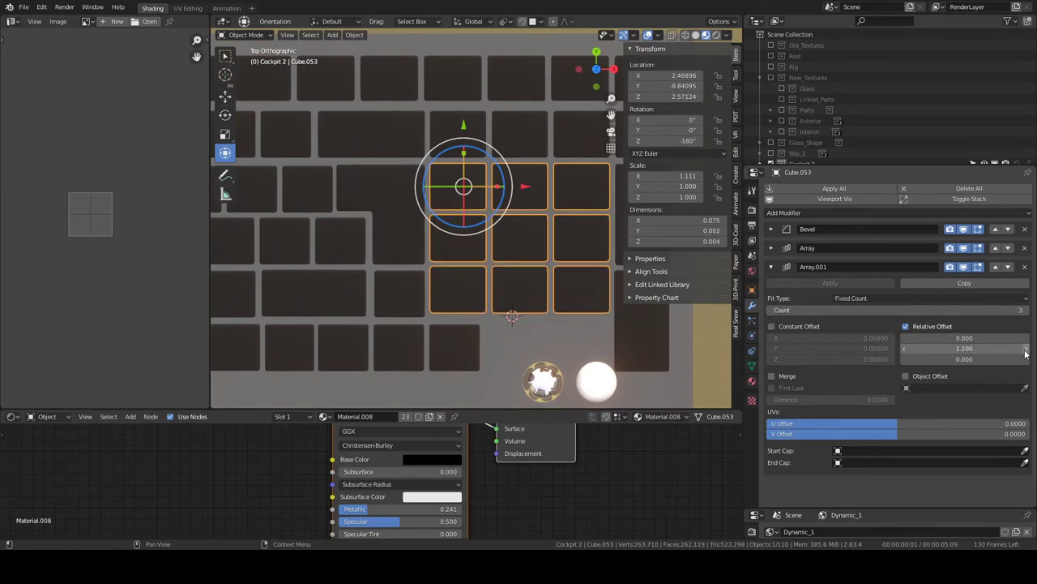
pyautogui.click(1026, 348)
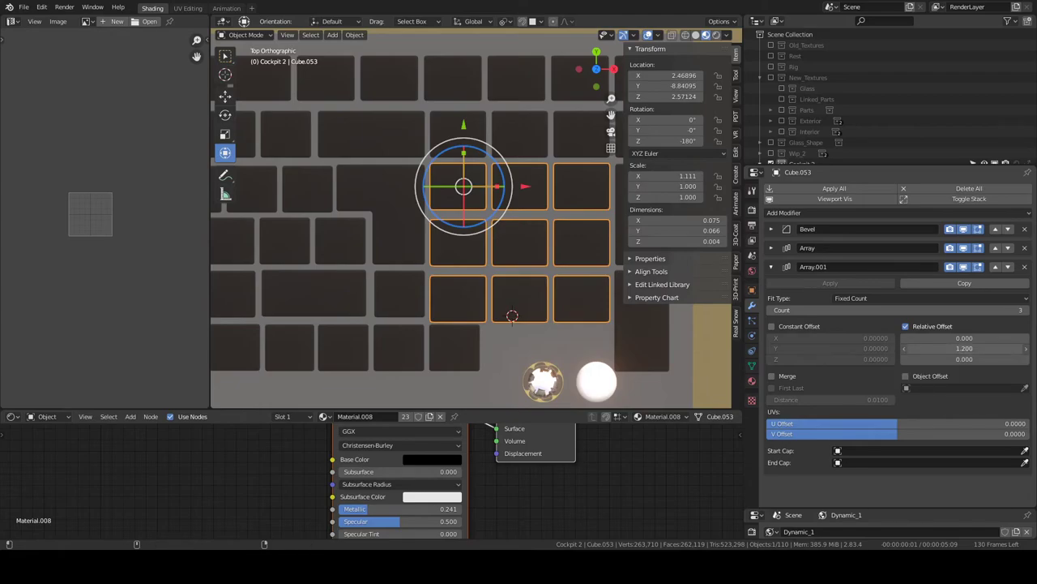
pyautogui.moveTo(964, 349); pyautogui.dragTo(948, 349)
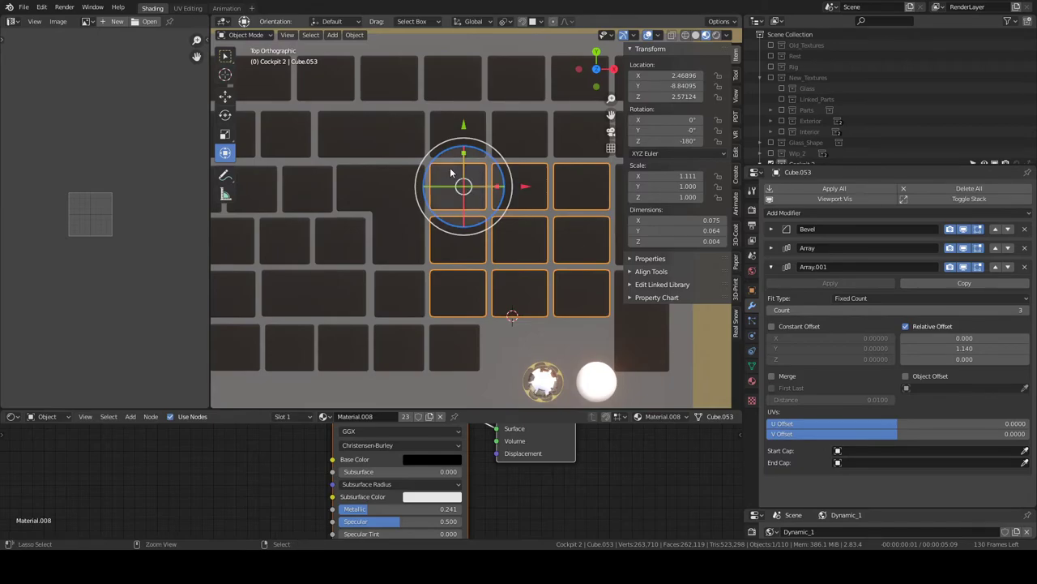
pyautogui.hotkey('ctrl', 'space')
pyautogui.press('Home')
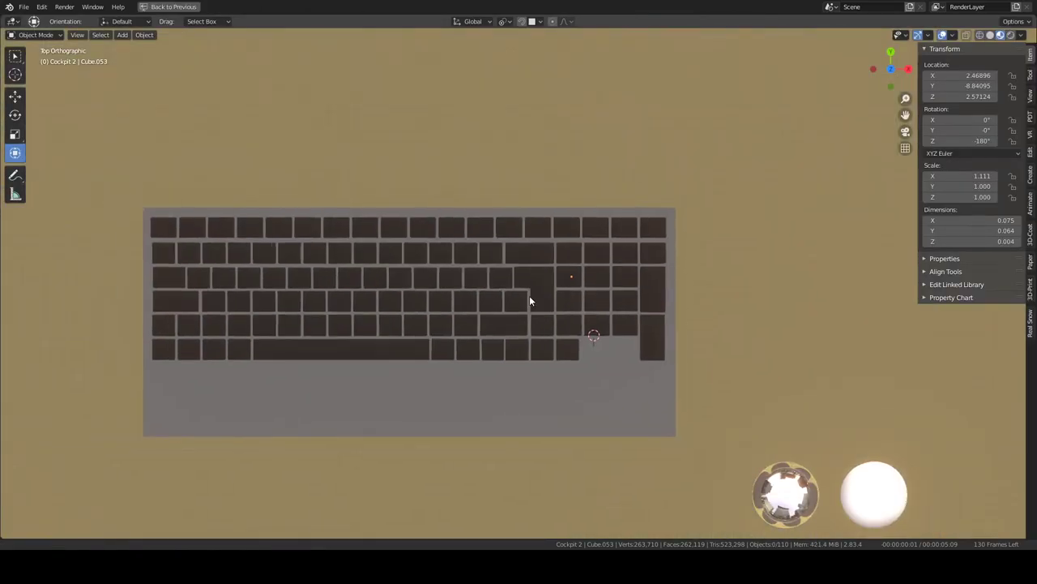
# Step: Return to top-down view, select the top key row and nudge it vertically into line
pyautogui.moveTo(529, 295)
pyautogui.mouseDown(button='middle')
pyautogui.moveTo(426, 230)
pyautogui.moveTo(465, 216)
pyautogui.moveTo(452, 200)
pyautogui.moveTo(475, 220)
pyautogui.moveTo(588, 236)
pyautogui.moveTo(583, 287)
pyautogui.moveTo(458, 221)
pyautogui.moveTo(394, 212)
pyautogui.moveTo(381, 196)
pyautogui.moveTo(506, 207)
pyautogui.moveTo(604, 310)
pyautogui.moveTo(541, 272)
pyautogui.mouseUp(button='middle')
pyautogui.press('KP_7')
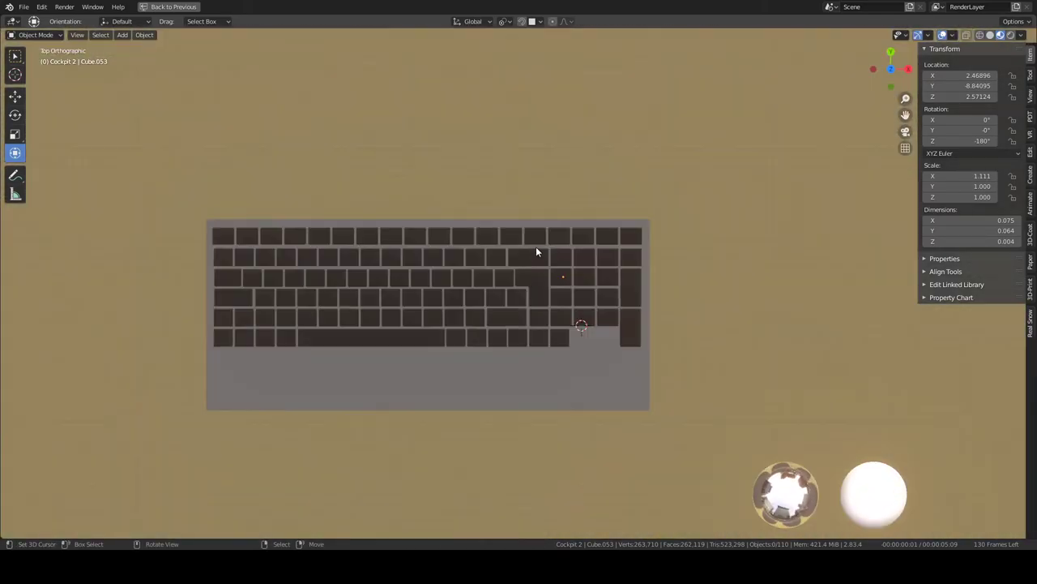
pyautogui.scroll(2, 627, 337)
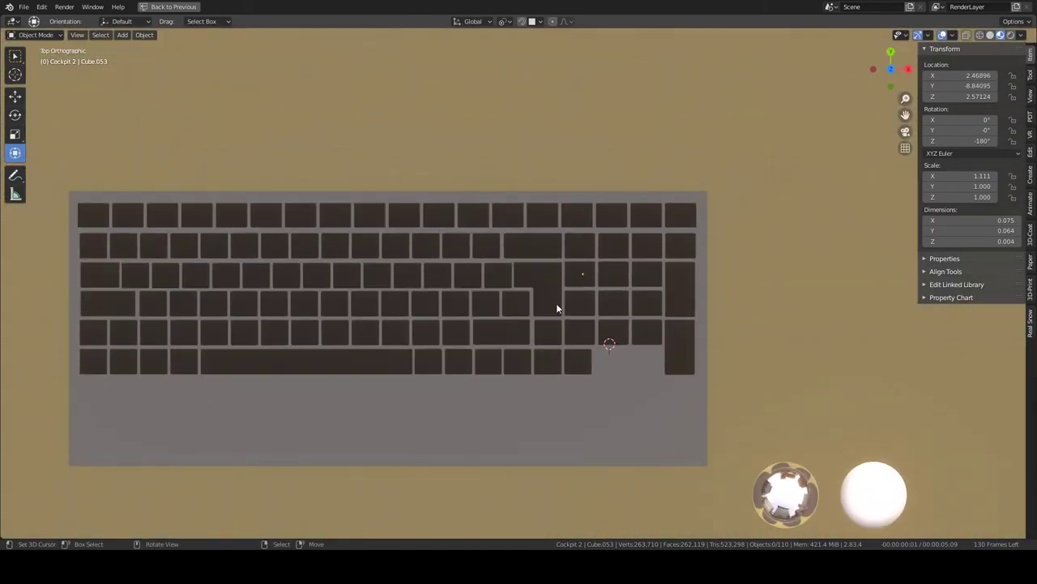
pyautogui.click(408, 217)
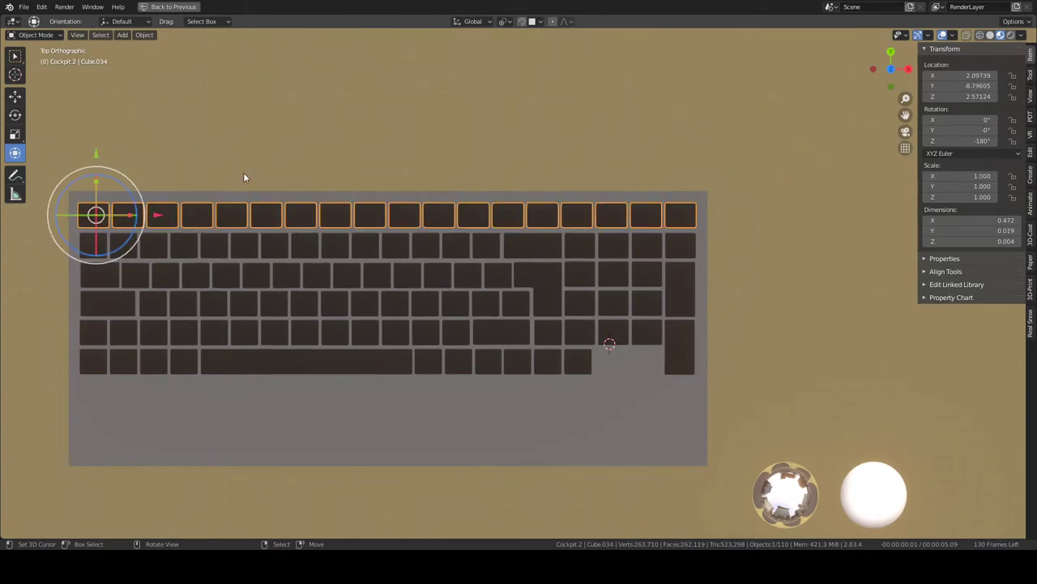
pyautogui.scroll(3, 500, 229)
pyautogui.scroll(3, 500, 230)
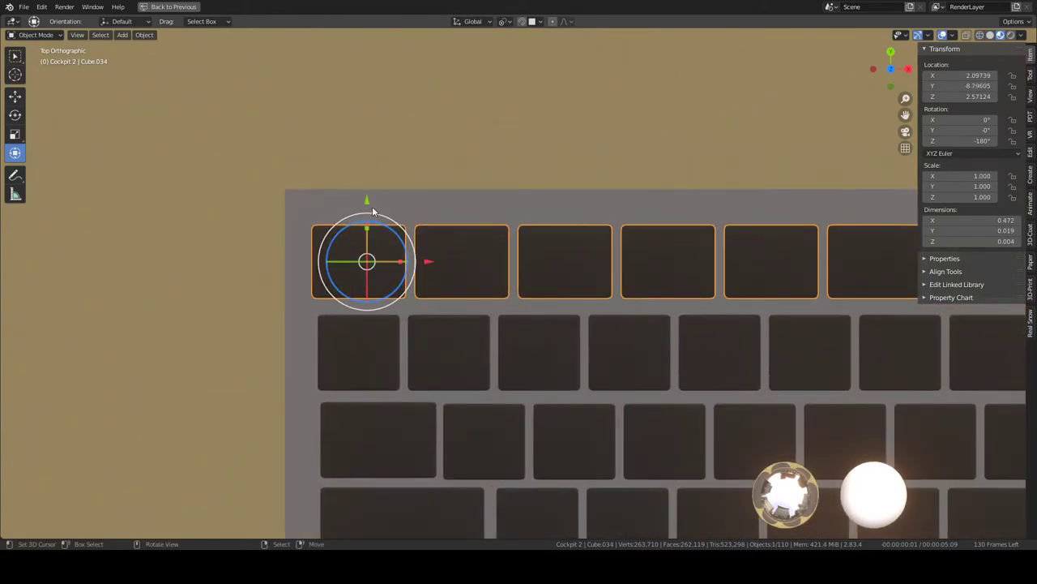
pyautogui.press('g')
pyautogui.press('y')
pyautogui.click(377, 243)
# Step: Nudge the top key row 0.00121 along X
pyautogui.scroll(-4, 474, 203)
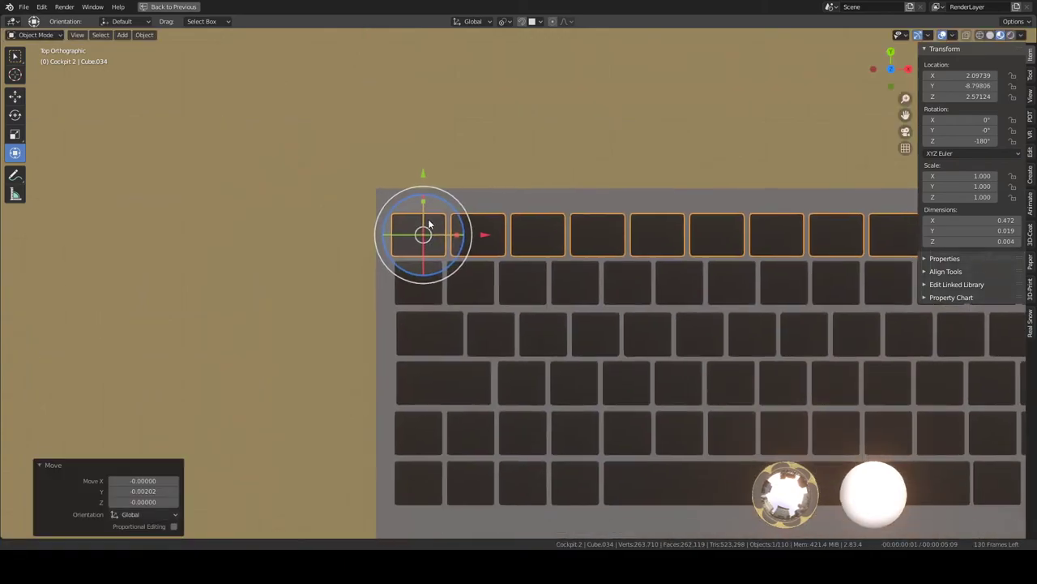
pyautogui.scroll(2, 477, 205)
pyautogui.scroll(2, 477, 205)
pyautogui.press('g')
pyautogui.press('x')
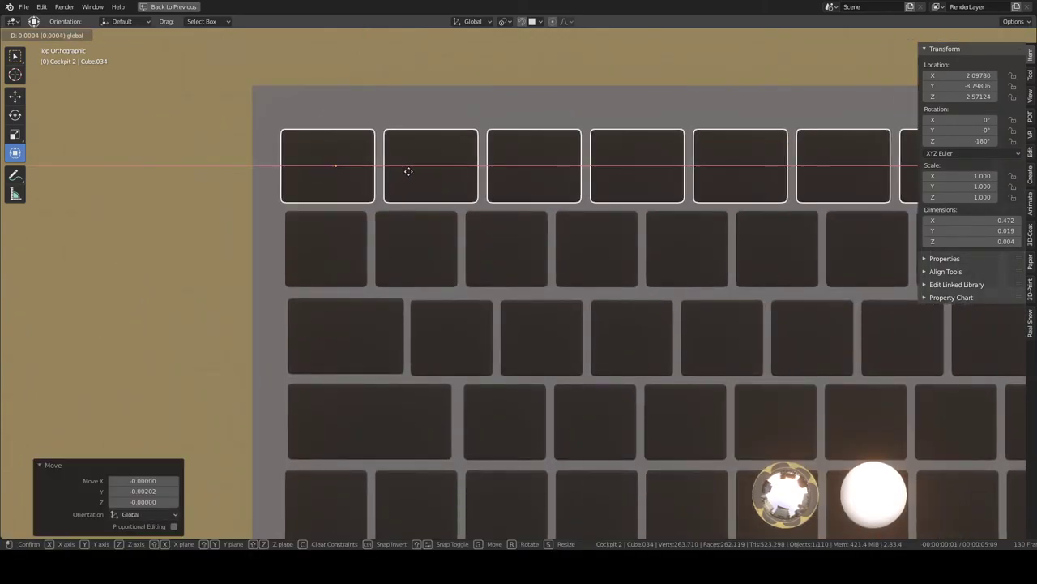
pyautogui.click(441, 172)
pyautogui.scroll(-4, 449, 210)
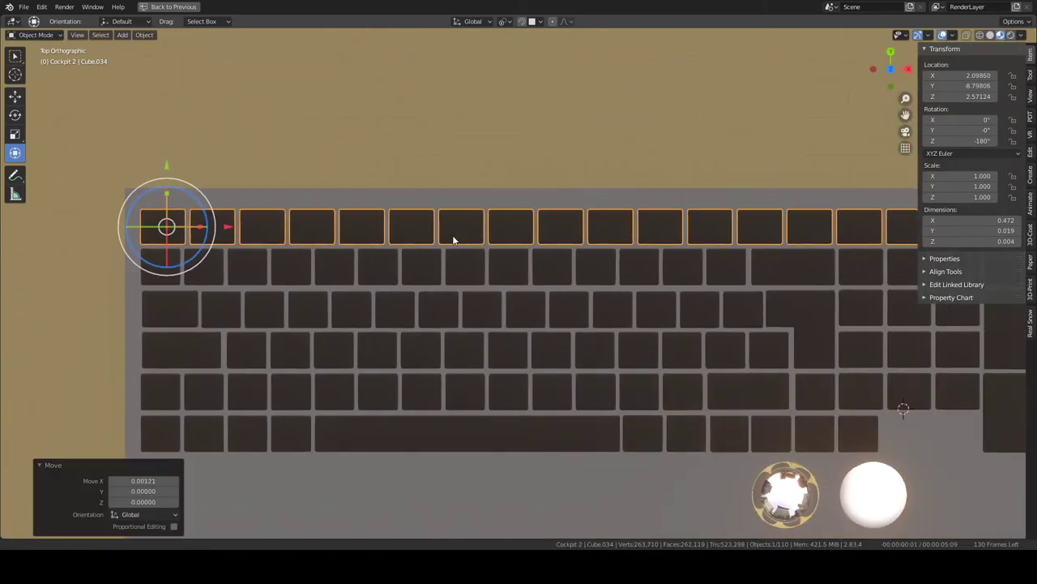
# Step: Narrow the top key row to 0.996 on X, about 0.470 wide
pyautogui.keyDown('shift'); pyautogui.moveTo(451, 239); pyautogui.dragTo(353, 251, button='middle'); pyautogui.keyUp('shift')
pyautogui.scroll(2, 553, 260)
pyautogui.scroll(1, 530, 286)
pyautogui.scroll(3, 784, 233)
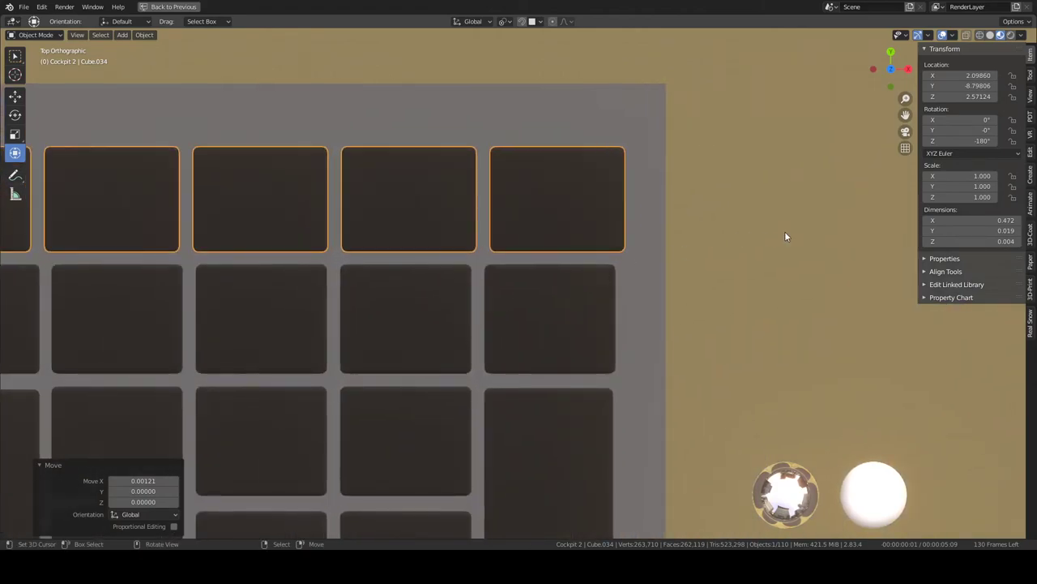
pyautogui.press('s')
pyautogui.press('x')
pyautogui.click(776, 236)
# Step: Bring the whole keyboard into view and box-select the four bottom-left keys
pyautogui.scroll(-3, 697, 234)
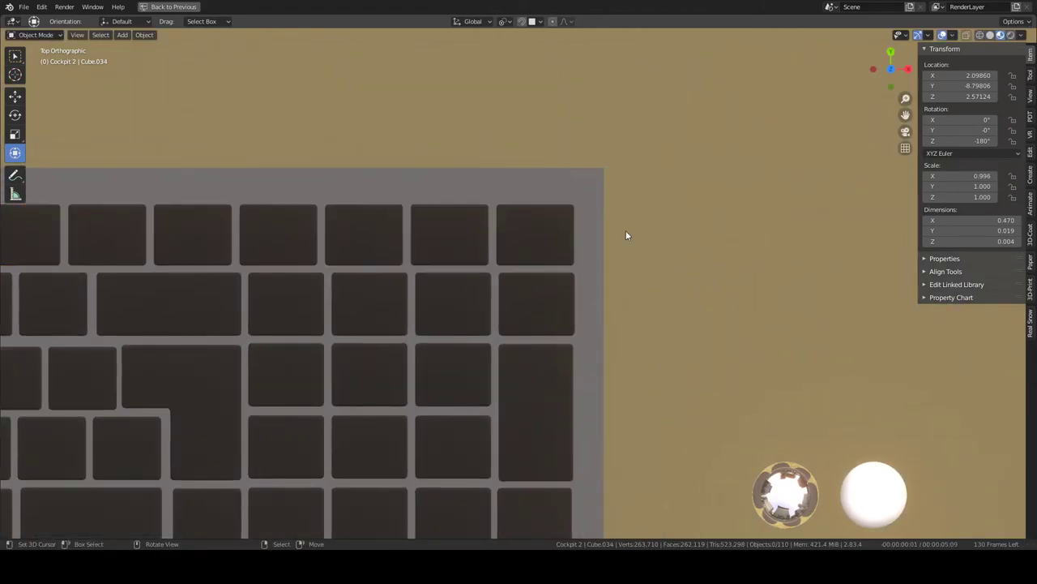
pyautogui.scroll(-2, 503, 252)
pyautogui.keyDown('shift'); pyautogui.moveTo(422, 269); pyautogui.dragTo(643, 290, button='middle'); pyautogui.keyUp('shift')
pyautogui.keyDown('shift'); pyautogui.scroll(-1, 616, 293); pyautogui.keyUp('shift')
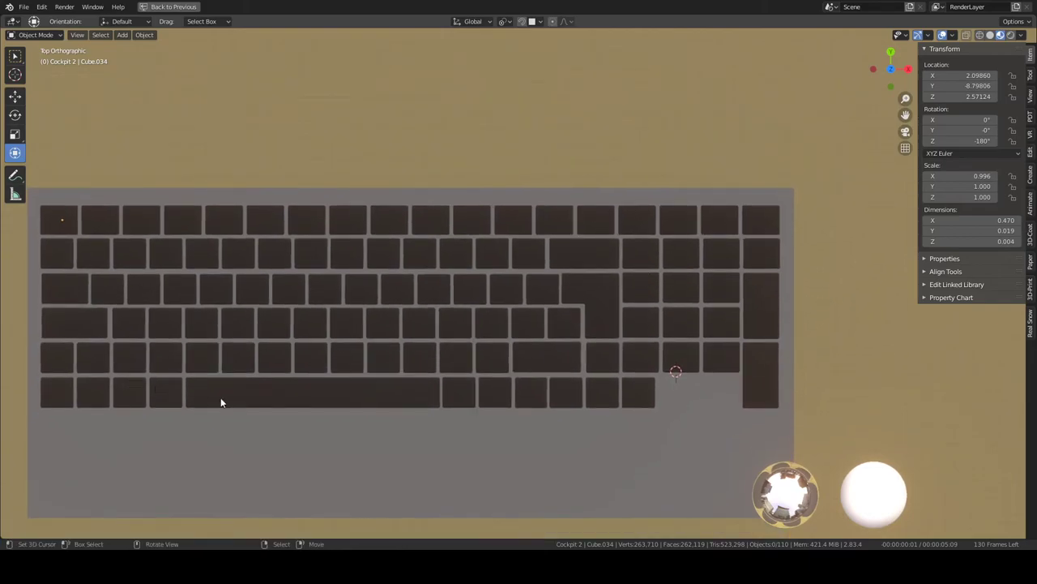
pyautogui.moveTo(76, 407); pyautogui.dragTo(149, 394)
pyautogui.keyDown('ctrl'); pyautogui.scroll(-2, 122, 388); pyautogui.keyUp('ctrl')
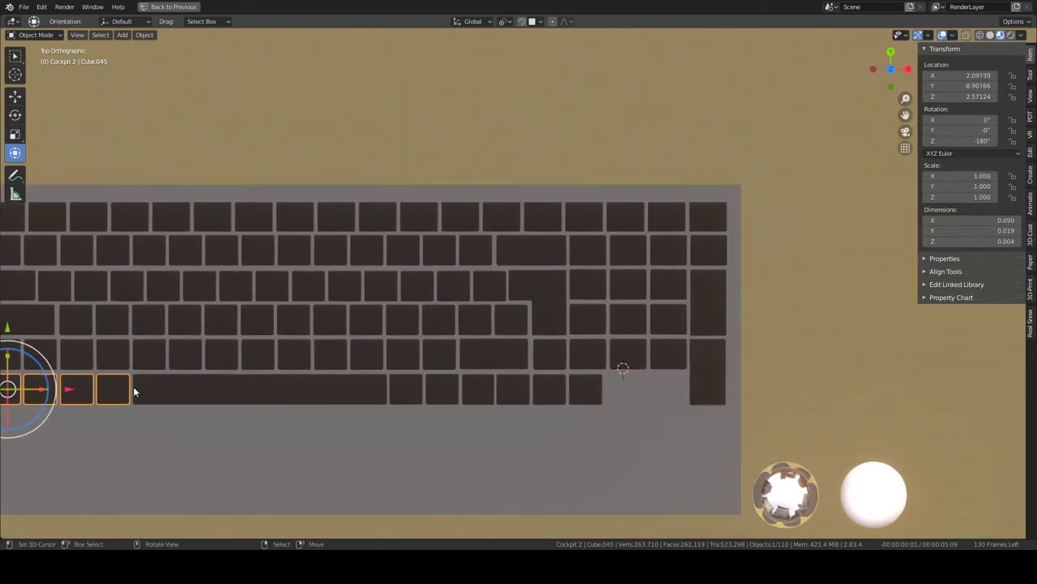
# Step: Place a linked copy of the four bottom-left keys 0.3855 along X, at the bottom row's right end
pyautogui.hotkey('alt', 'd')
pyautogui.press('Escape')
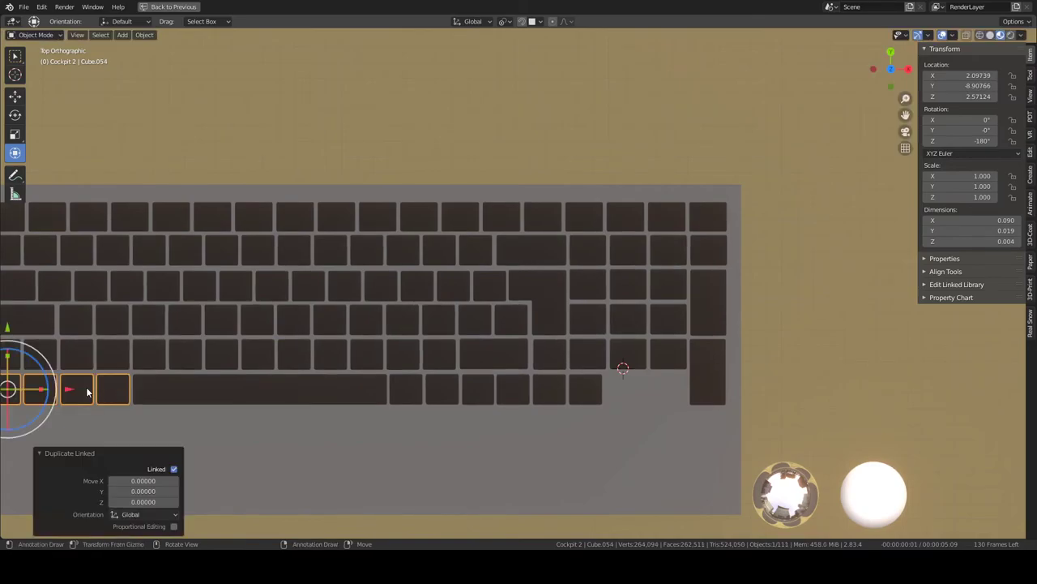
pyautogui.press('g')
pyautogui.press('x')
pyautogui.click(680, 397)
pyautogui.scroll(1, 470, 363)
pyautogui.scroll(2, 532, 336)
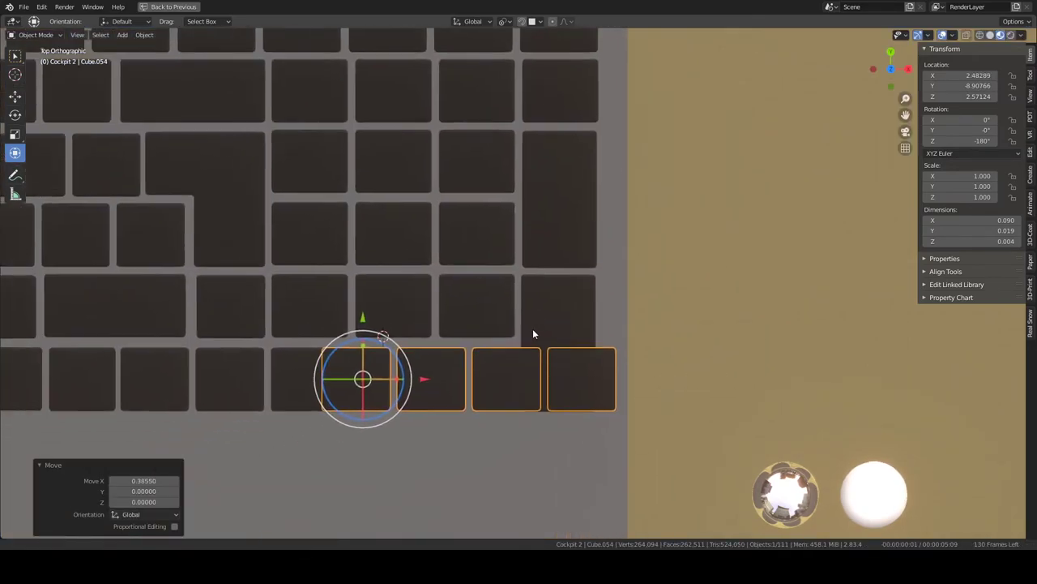
pyautogui.scroll(4, 599, 346)
pyautogui.press('g')
pyautogui.press('x')
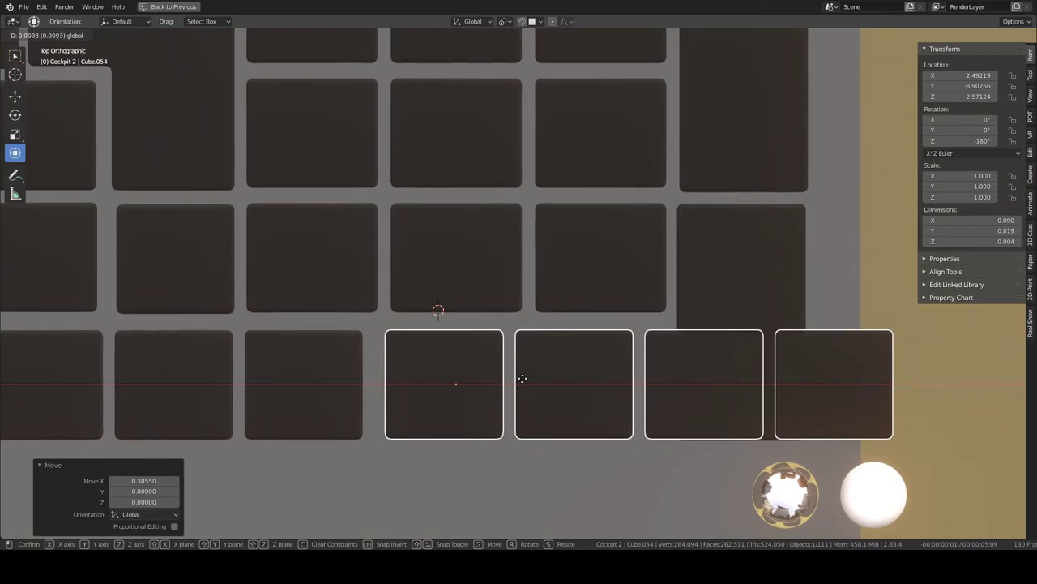
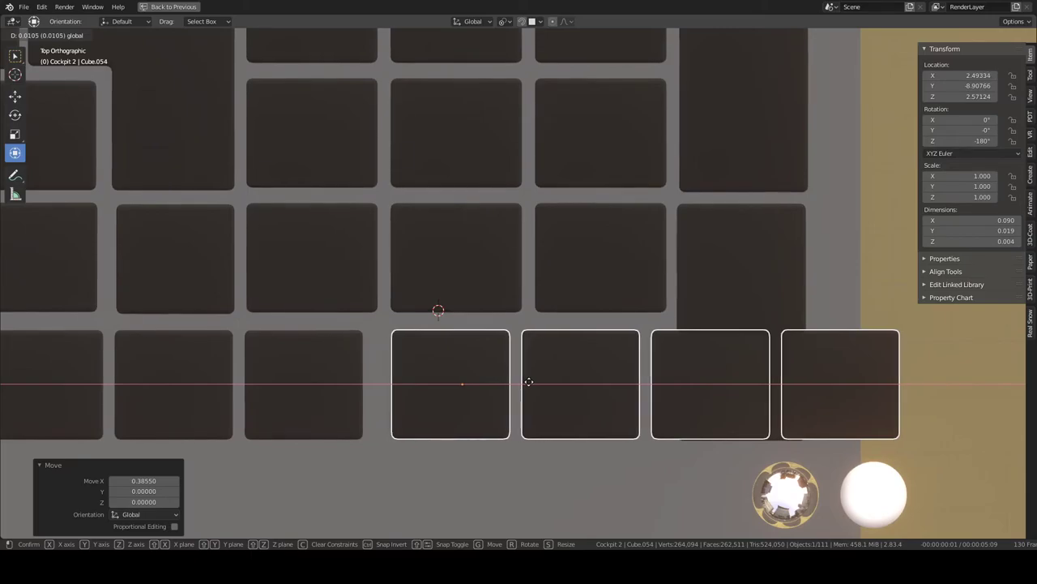
# Step: Place the bottom-row keys sideways, then undo back to the unscaled 3x3 key block
pyautogui.click(531, 382)
pyautogui.scroll(-3, 599, 358)
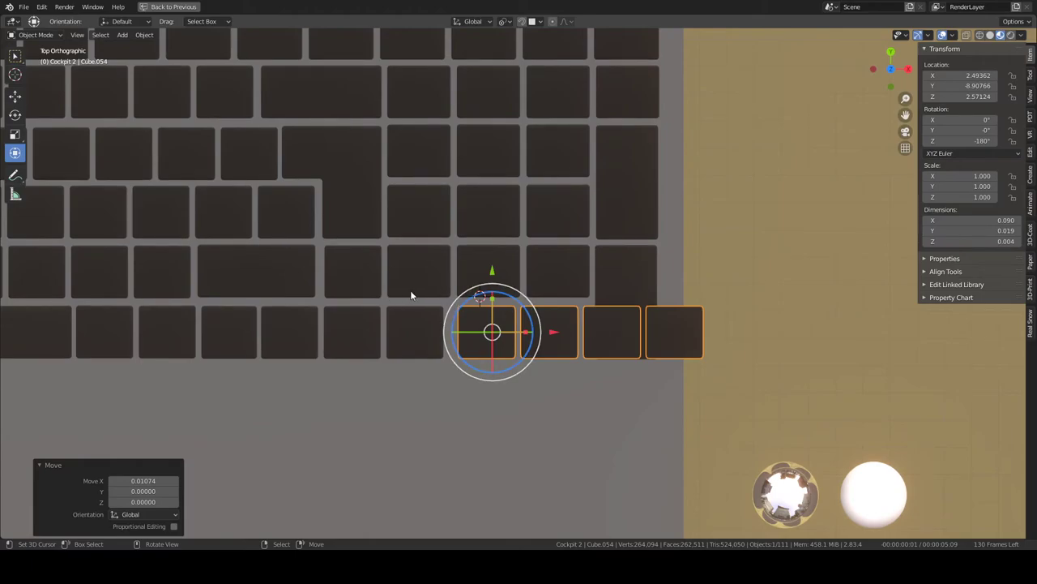
pyautogui.hotkey('ctrl', 'z')
pyautogui.scroll(2, 423, 324)
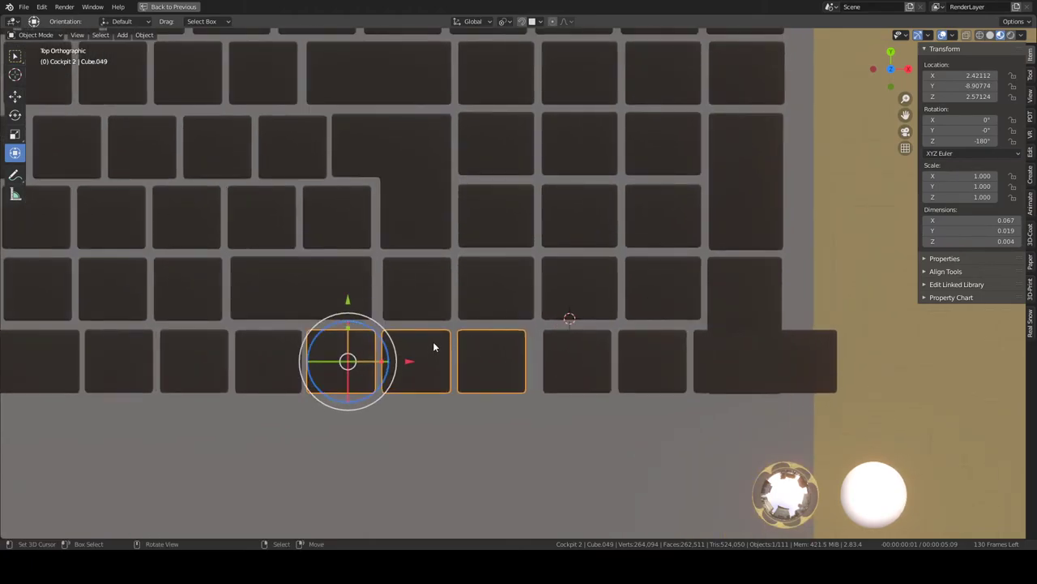
pyautogui.hotkey('ctrl', 'z')
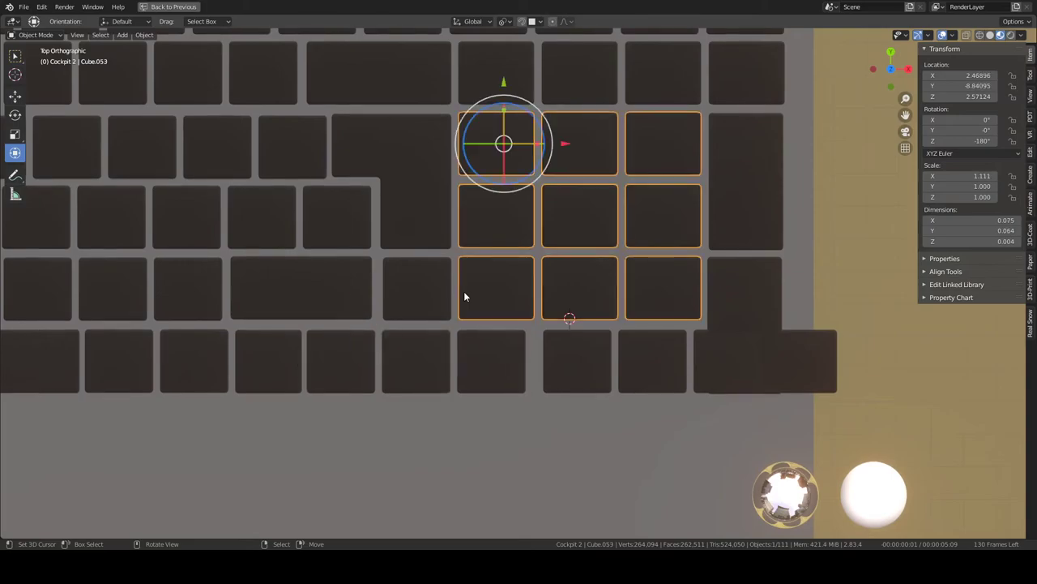
pyautogui.scroll(-1, 578, 167)
pyautogui.hotkey('ctrl', 'z')
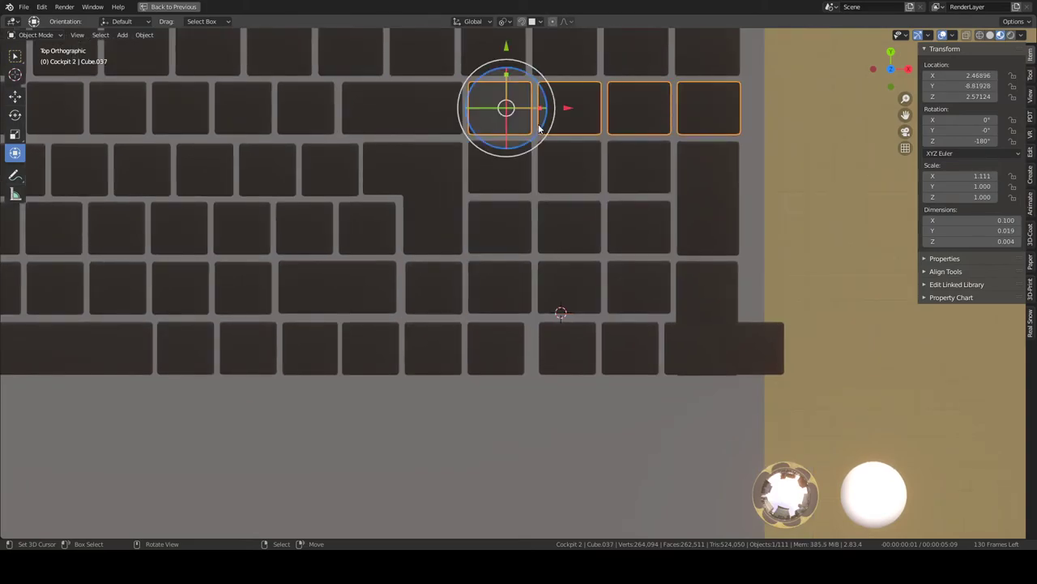
pyautogui.scroll(-1, 516, 134)
pyautogui.hotkey('ctrl', 'z')
pyautogui.hotkey('ctrl', 'z')
pyautogui.hotkey('ctrl', 'z')
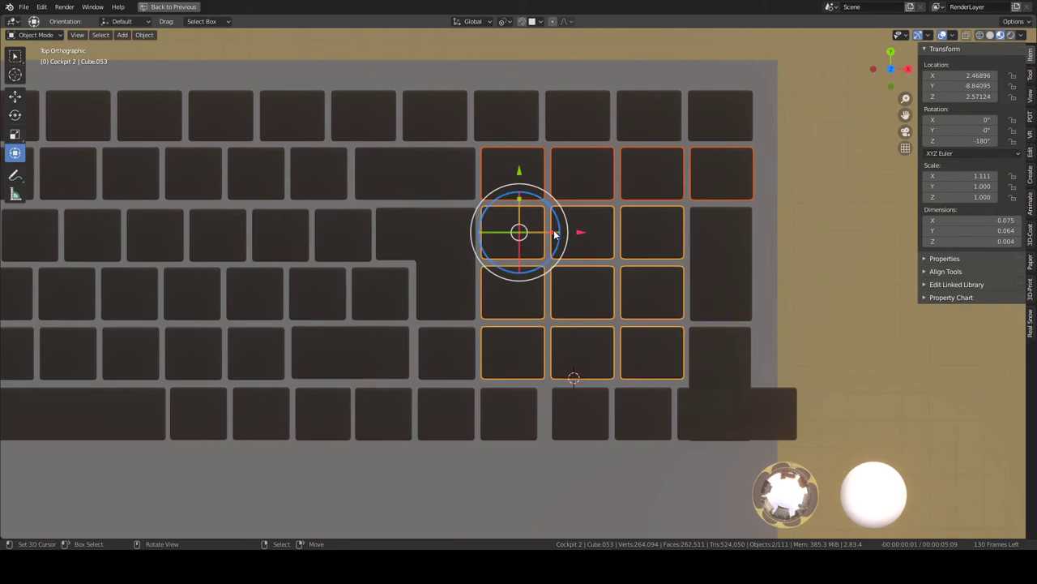
pyautogui.hotkey('ctrl', 'z')
pyautogui.hotkey('ctrl', 'shift', 'z')
pyautogui.hotkey('ctrl', 'z')
pyautogui.hotkey('ctrl', 'shift', 'z')
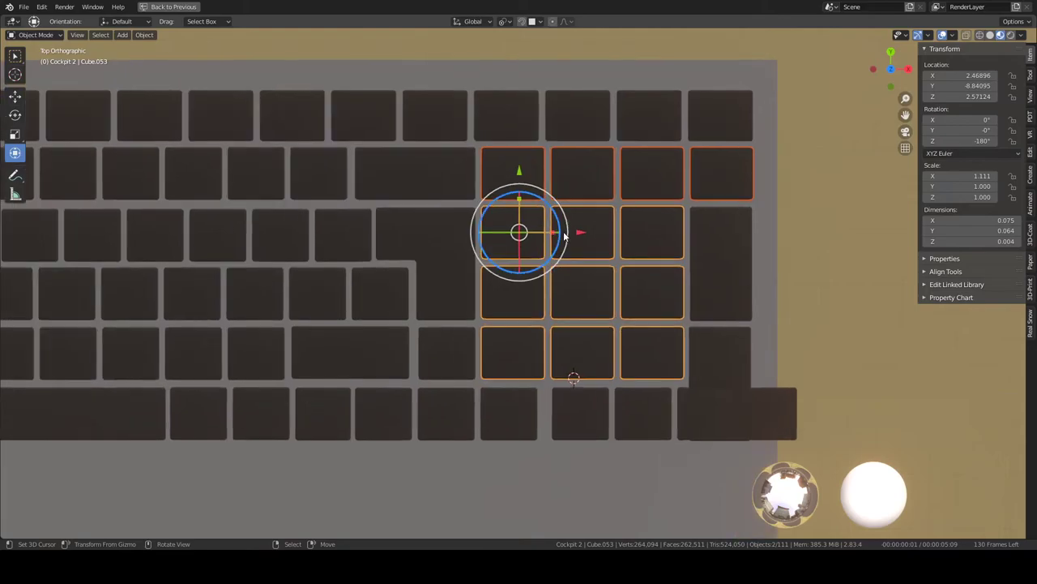
pyautogui.scroll(1, 564, 235)
# Step: Narrow the right-hand key block to 0.918 along X and nudge it sideways
pyautogui.press('s')
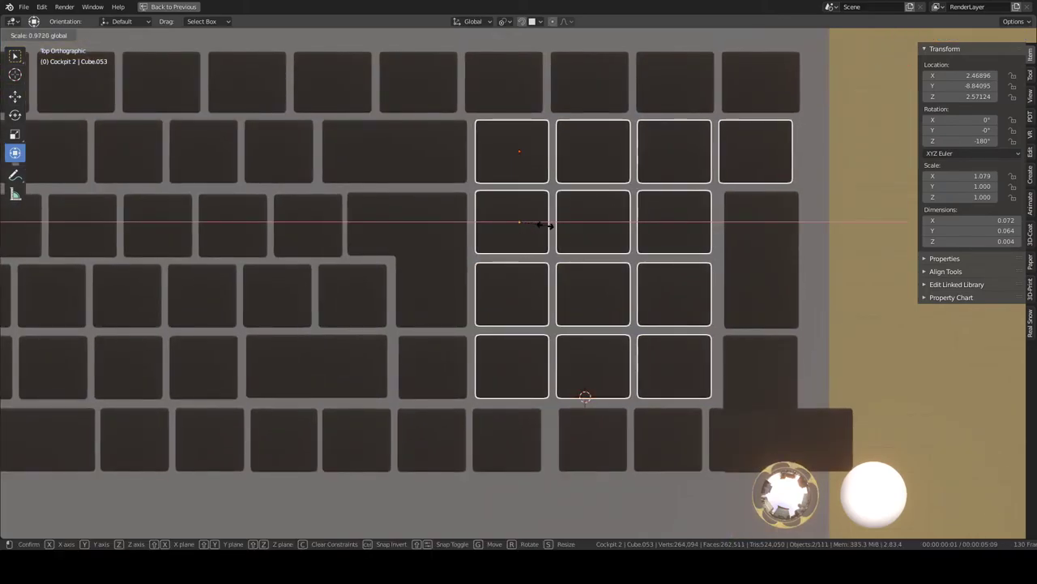
pyautogui.click(527, 230)
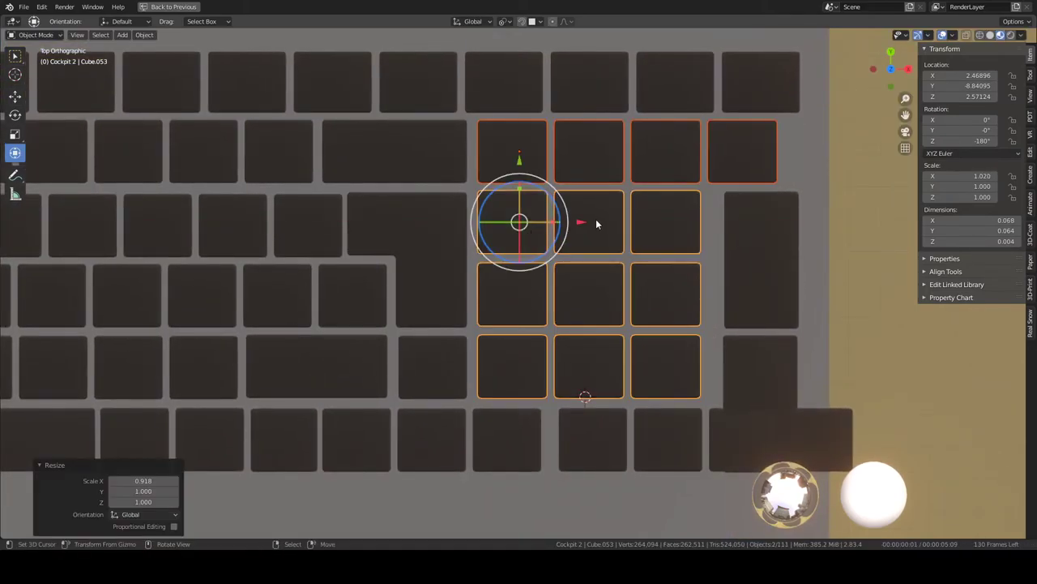
pyautogui.press('g')
pyautogui.press('x')
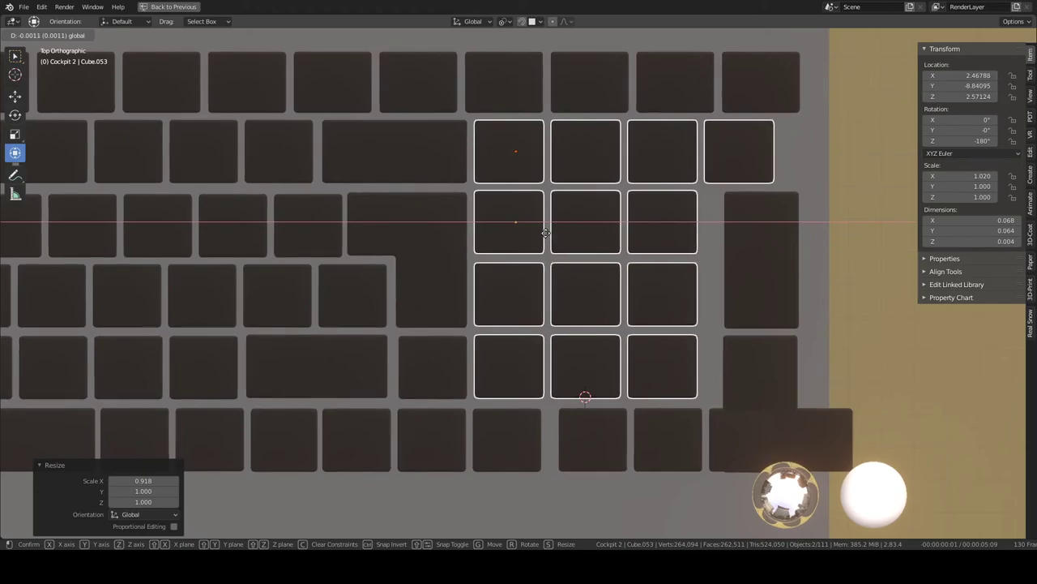
pyautogui.click(545, 233)
# Step: Shift the four bottom-right keys left by -0.00232 on X
pyautogui.click(604, 426)
pyautogui.press('g')
pyautogui.press('x')
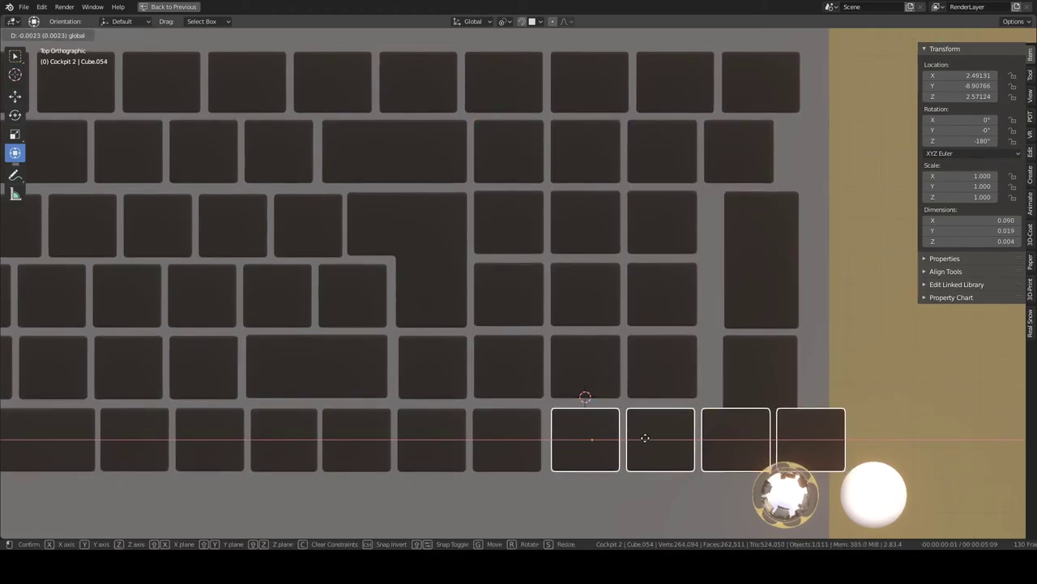
pyautogui.click(646, 441)
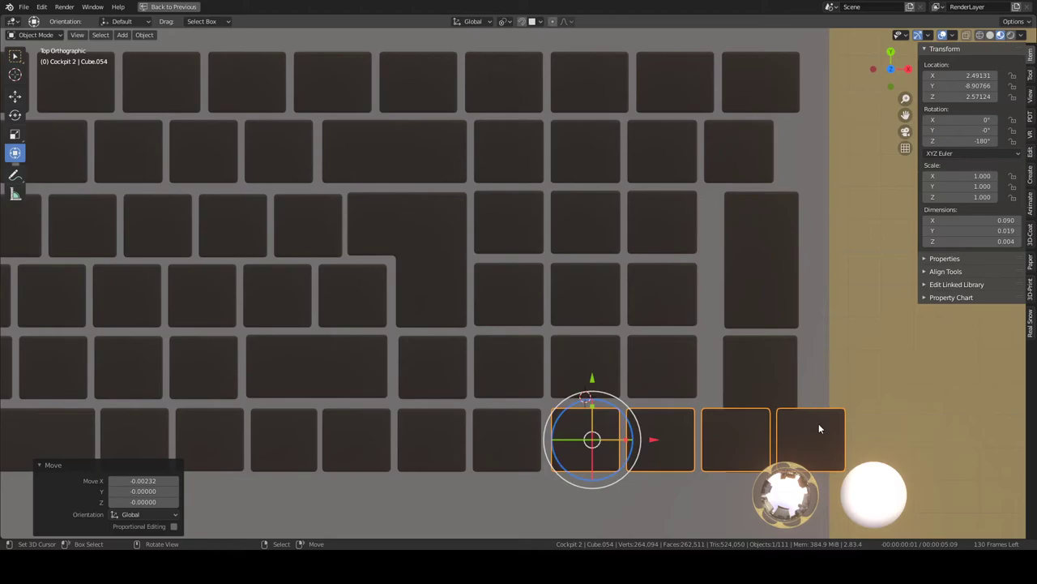
# Step: Set the bottom key group's Array modifier Count to 2
pyautogui.hotkey('ctrl', 'space')
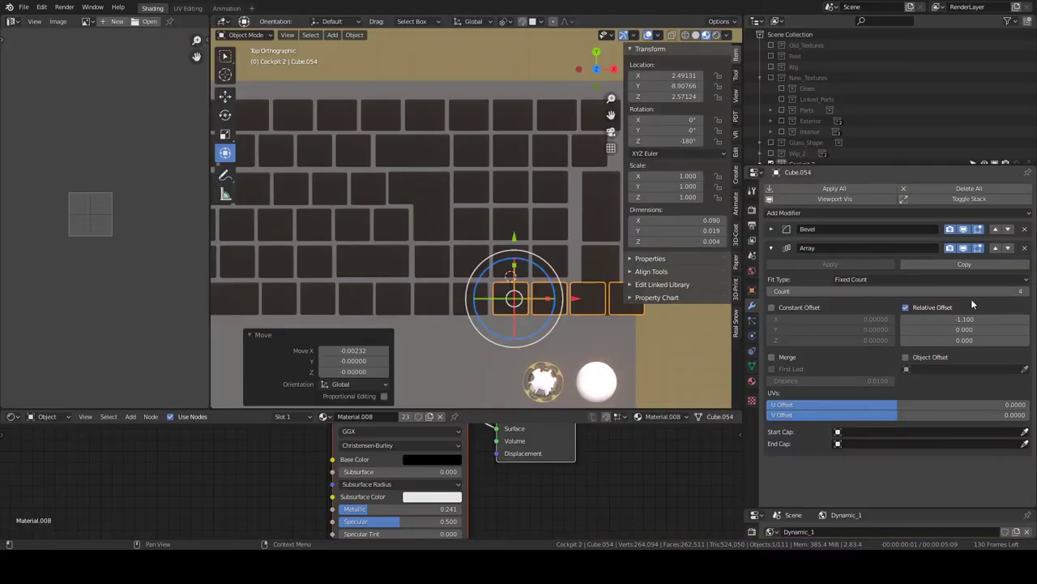
pyautogui.moveTo(971, 292); pyautogui.dragTo(932, 292)
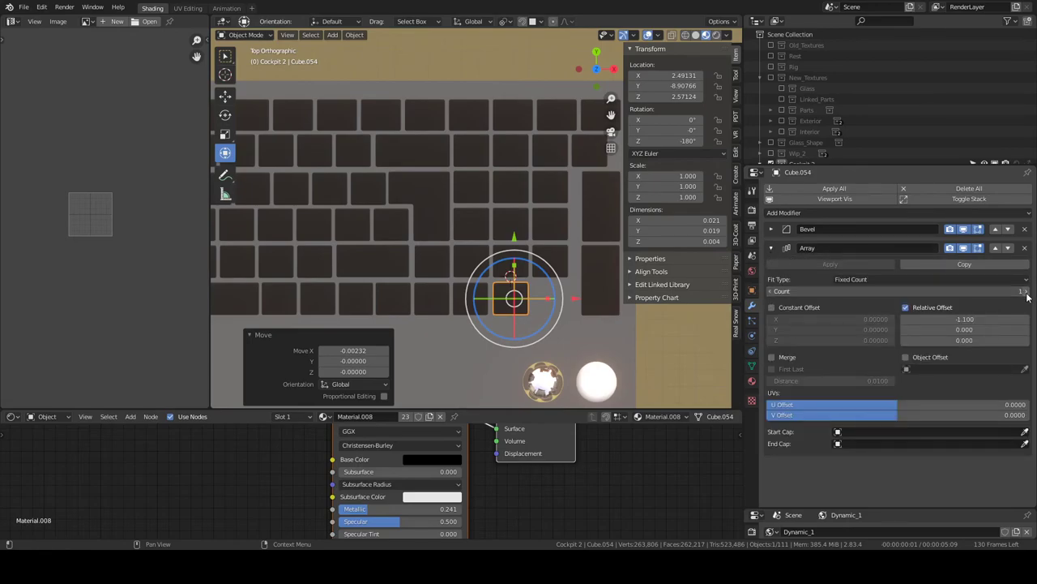
pyautogui.click(1025, 292)
pyautogui.hotkey('ctrl', 'space')
# Step: Widen the bottom key pair to 1.035 along X
pyautogui.click(740, 256)
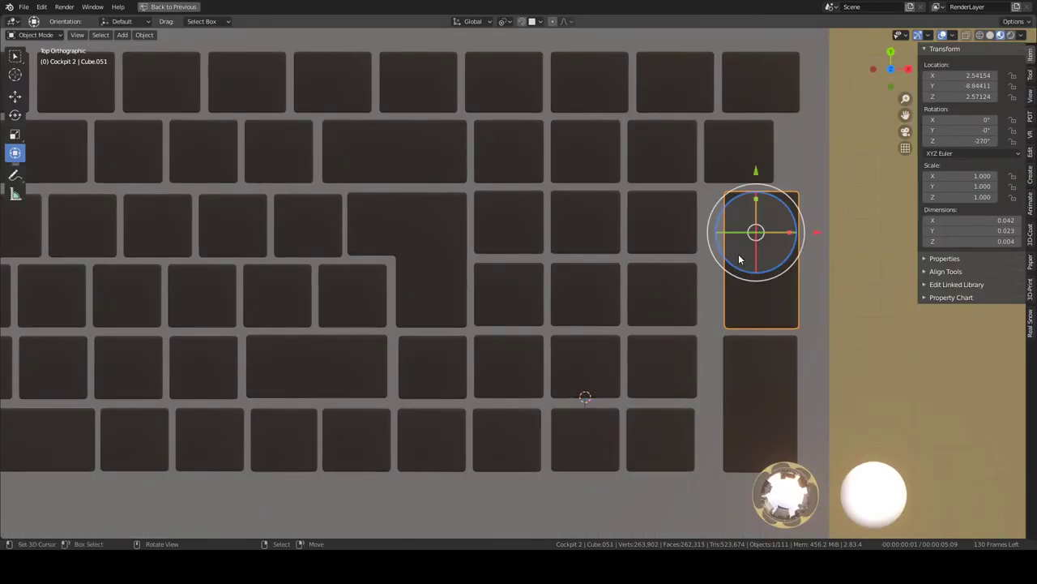
pyautogui.click(775, 365)
pyautogui.click(687, 415)
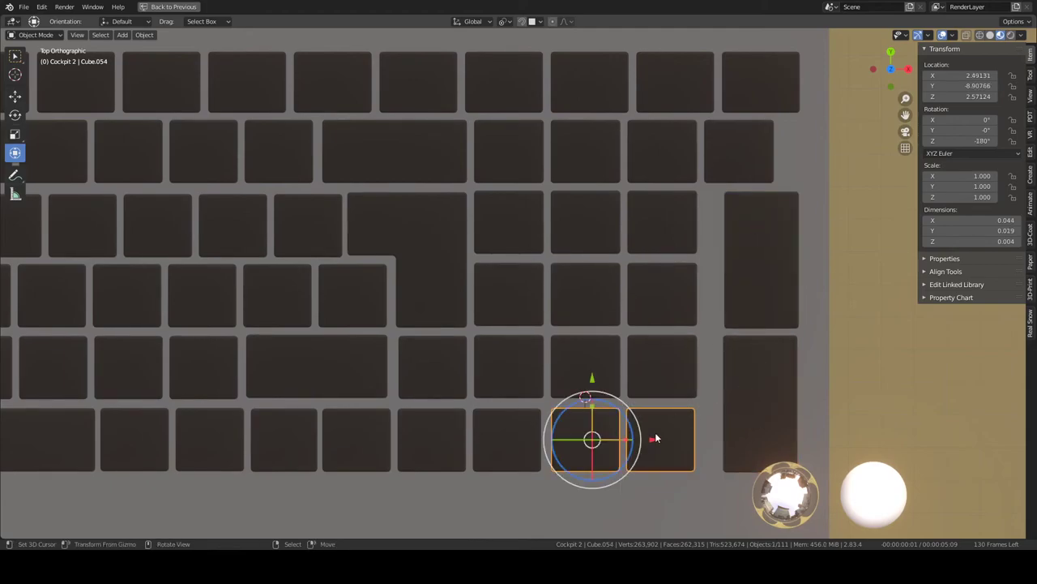
pyautogui.moveTo(653, 440); pyautogui.dragTo(660, 445)
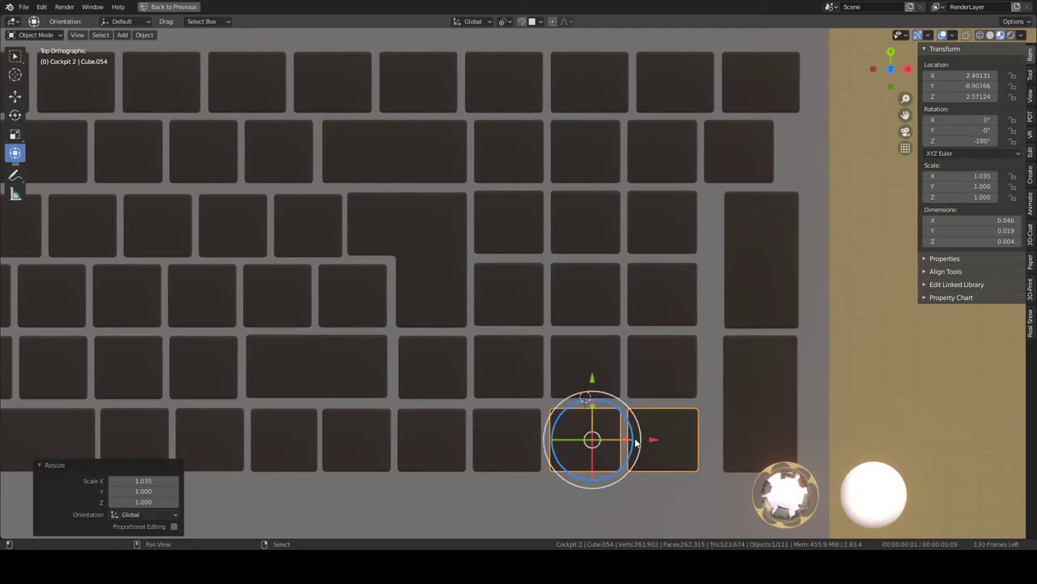
# Step: Slide the two tall right-edge keys left by -0.00005 on X
pyautogui.click(793, 374)
pyautogui.keyDown('shift'); pyautogui.click(782, 292); pyautogui.keyUp('shift')
pyautogui.keyDown('shift'); pyautogui.moveTo(822, 235); pyautogui.dragTo(675, 257); pyautogui.keyUp('shift')
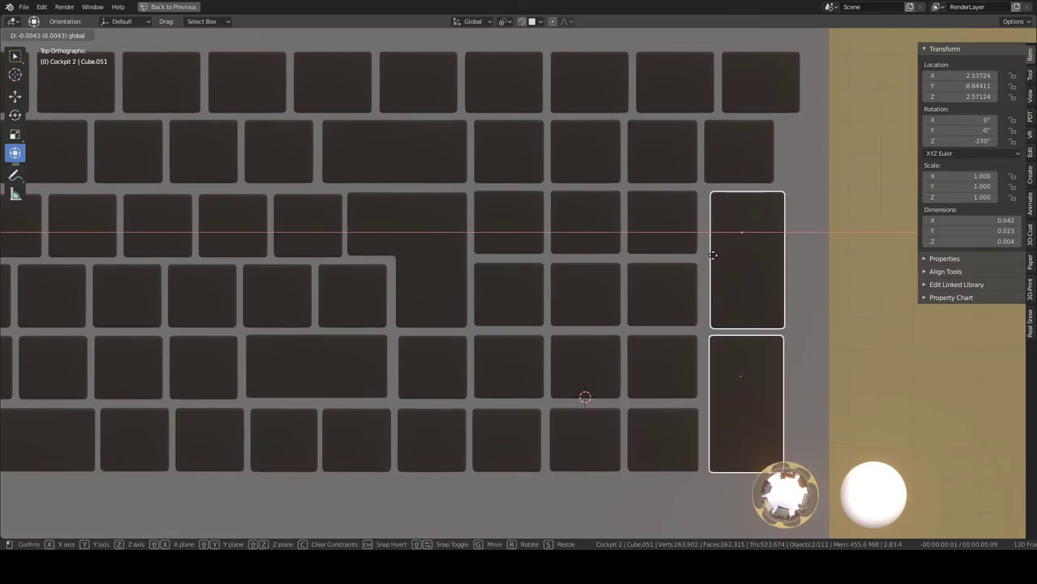
pyautogui.click(672, 257)
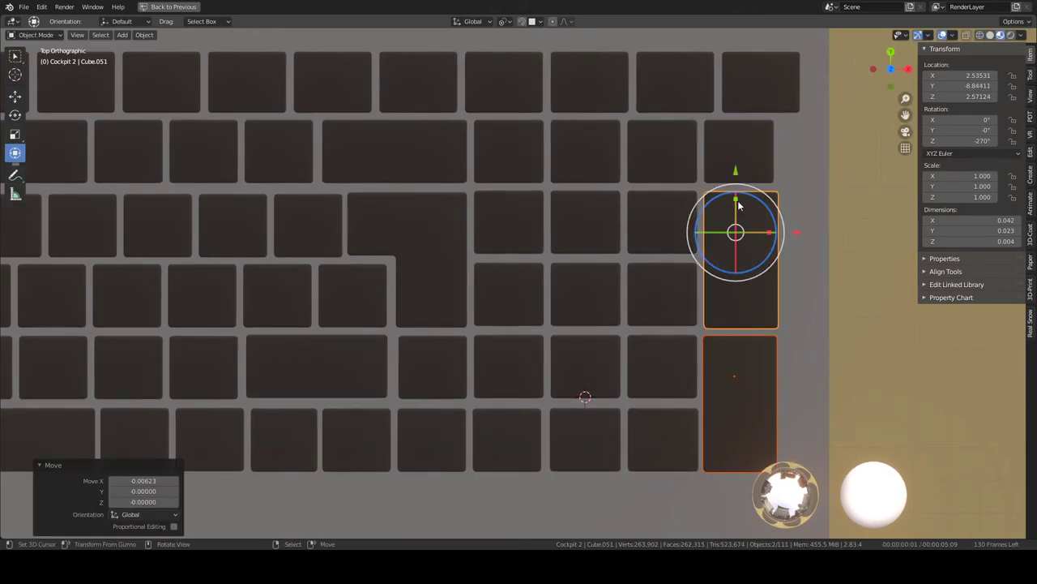
# Step: Narrow the two tall right-edge keys to 0.937 along X
pyautogui.click(724, 152)
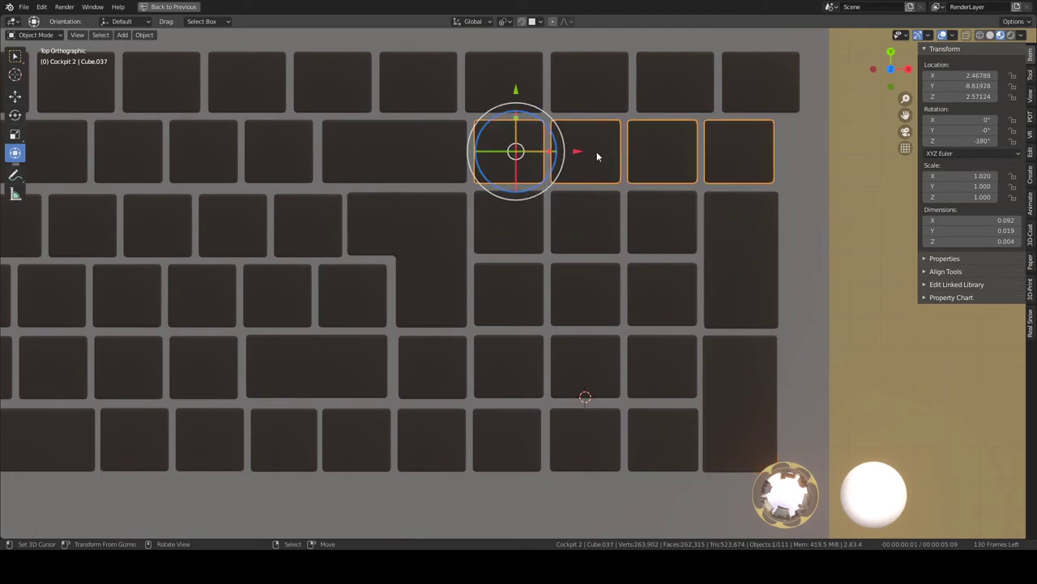
pyautogui.click(770, 228)
pyautogui.keyDown('shift'); pyautogui.click(774, 381); pyautogui.keyUp('shift')
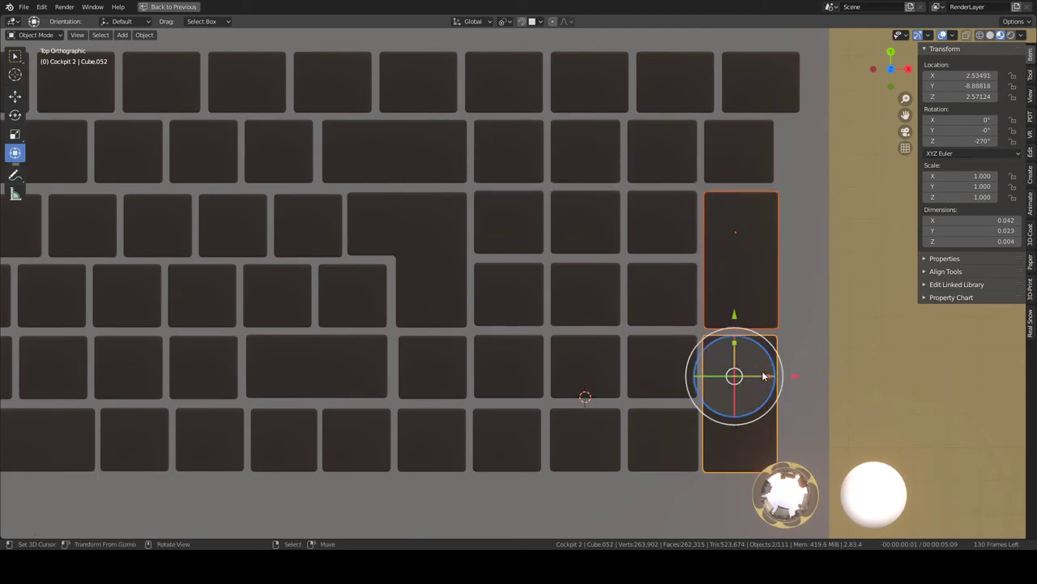
pyautogui.press('Tab')
pyautogui.press('Tab')
pyautogui.press('s')
pyautogui.press('x')
pyautogui.click(752, 386)
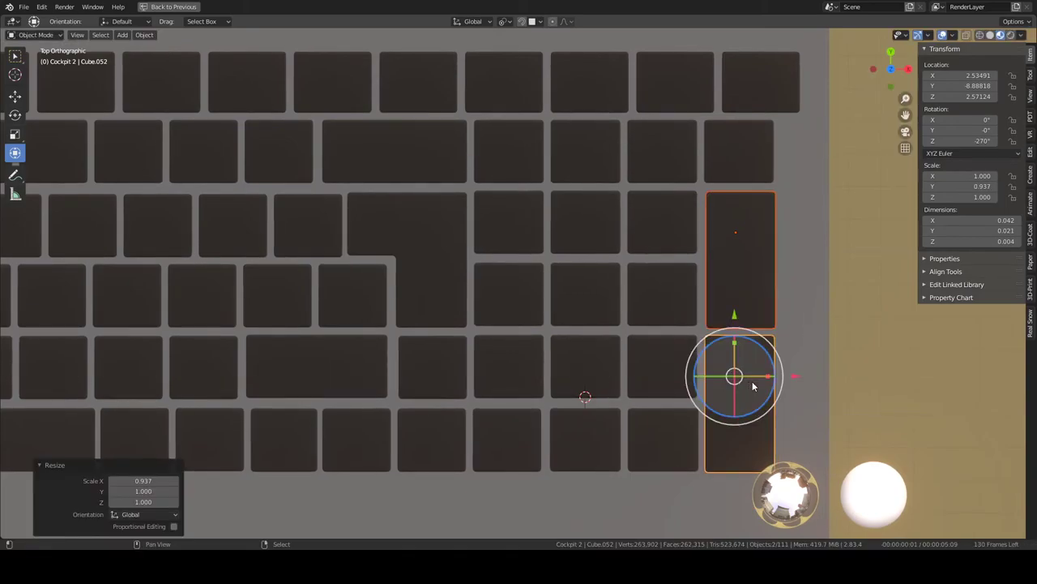
# Step: Cancel a second X scale and select the top row of keys
pyautogui.press('s')
pyautogui.press('x')
pyautogui.press('Escape')
pyautogui.scroll(-2, 740, 169)
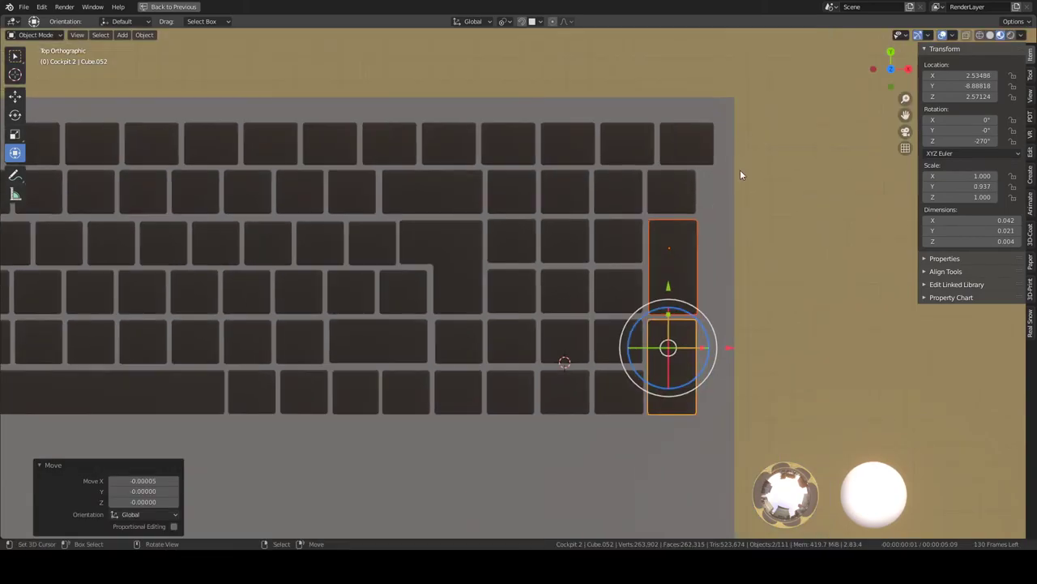
pyautogui.click(704, 150)
pyautogui.scroll(-2, 673, 145)
# Step: Inspect the keyboard edge, then set the transform pivot point to the 3D cursor
pyautogui.moveTo(602, 190)
pyautogui.keyDown('shift'); pyautogui.mouseDown(button='middle')
pyautogui.moveTo(771, 183)
pyautogui.moveTo(634, 203)
pyautogui.moveTo(853, 268)
pyautogui.mouseUp(button='middle'); pyautogui.keyUp('shift')
pyautogui.scroll(2, 729, 336)
pyautogui.scroll(2, 546, 313)
pyautogui.scroll(2, 584, 285)
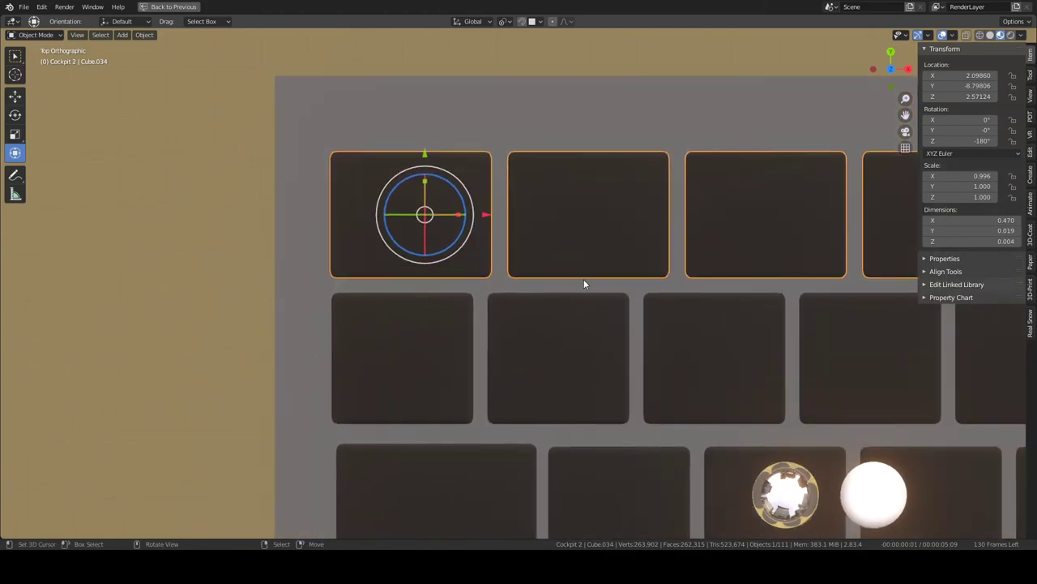
pyautogui.moveTo(584, 285)
pyautogui.mouseDown(button='middle')
pyautogui.moveTo(573, 273)
pyautogui.moveTo(634, 234)
pyautogui.moveTo(562, 326)
pyautogui.moveTo(549, 316)
pyautogui.moveTo(565, 207)
pyautogui.mouseUp(button='middle')
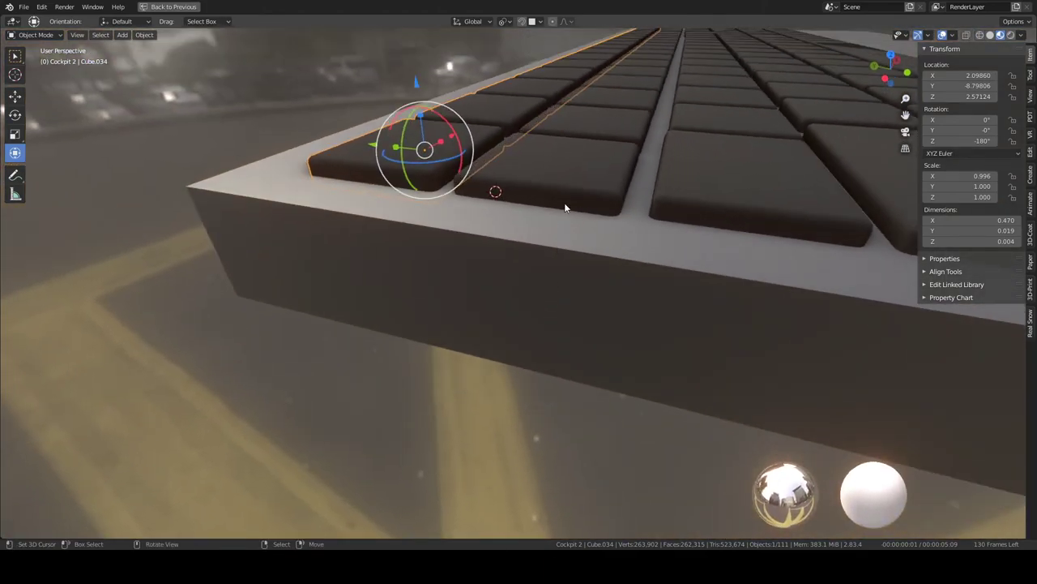
pyautogui.press('KP_7')
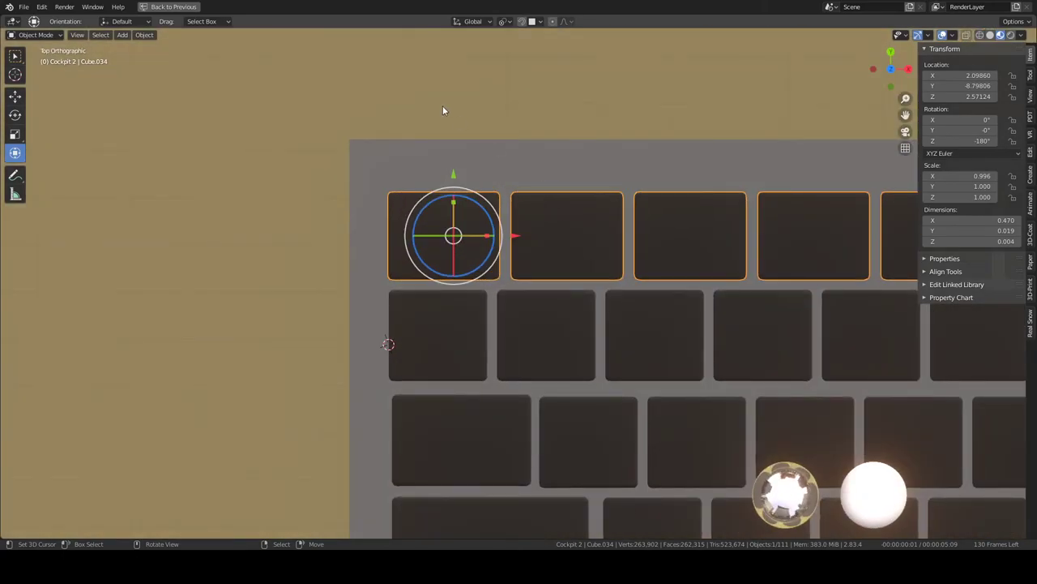
pyautogui.click(505, 22)
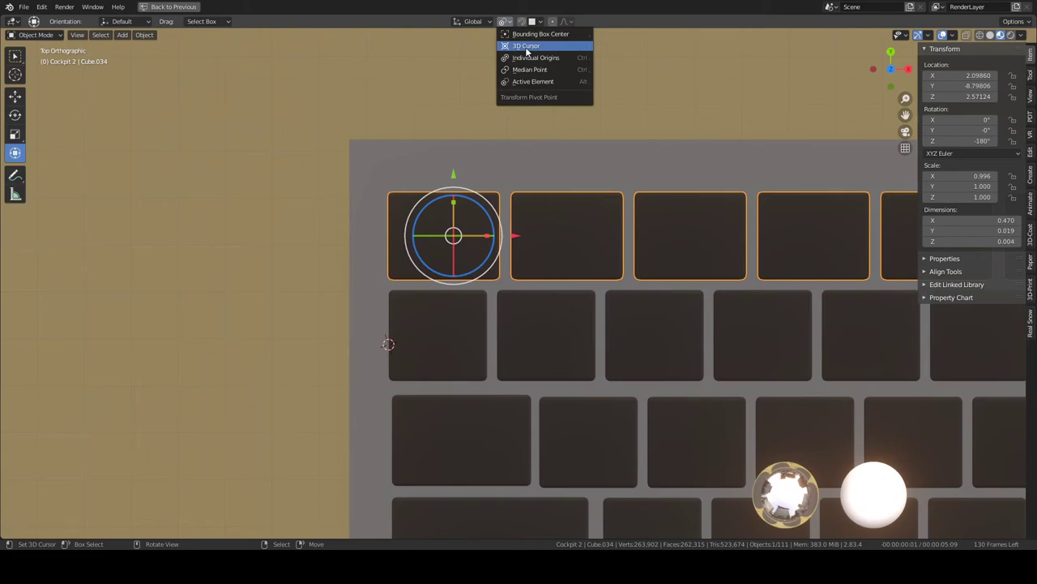
pyautogui.click(527, 50)
# Step: Narrow the top function-key row to 0.979 along X and check it in perspective
pyautogui.scroll(-3, 636, 147)
pyautogui.moveTo(636, 146)
pyautogui.keyDown('shift'); pyautogui.mouseDown(button='middle')
pyautogui.moveTo(491, 172)
pyautogui.moveTo(700, 235)
pyautogui.mouseUp(button='middle'); pyautogui.keyUp('shift')
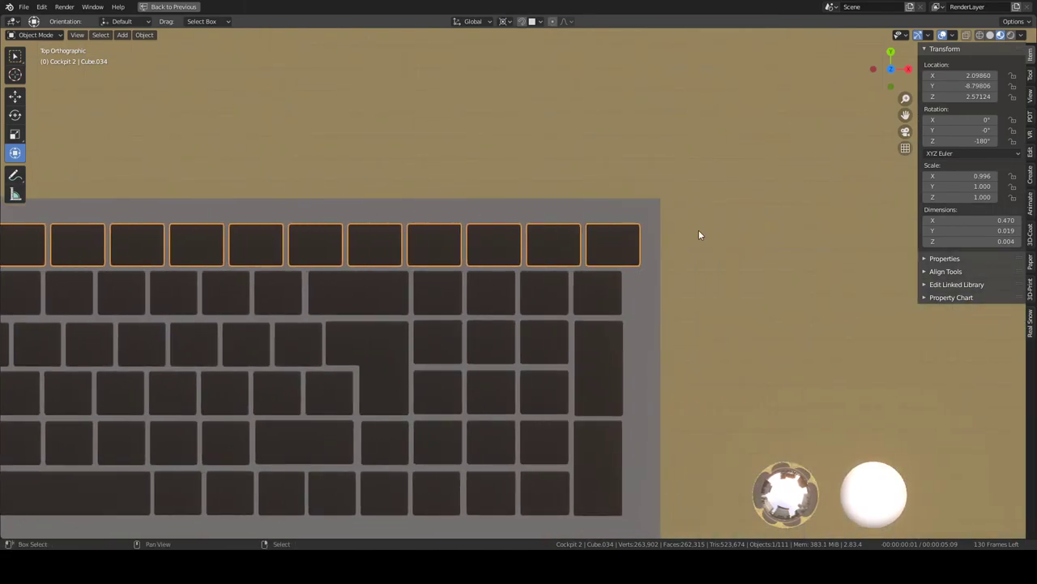
pyautogui.scroll(4, 699, 235)
pyautogui.scroll(1, 672, 240)
pyautogui.press('s')
pyautogui.press('x')
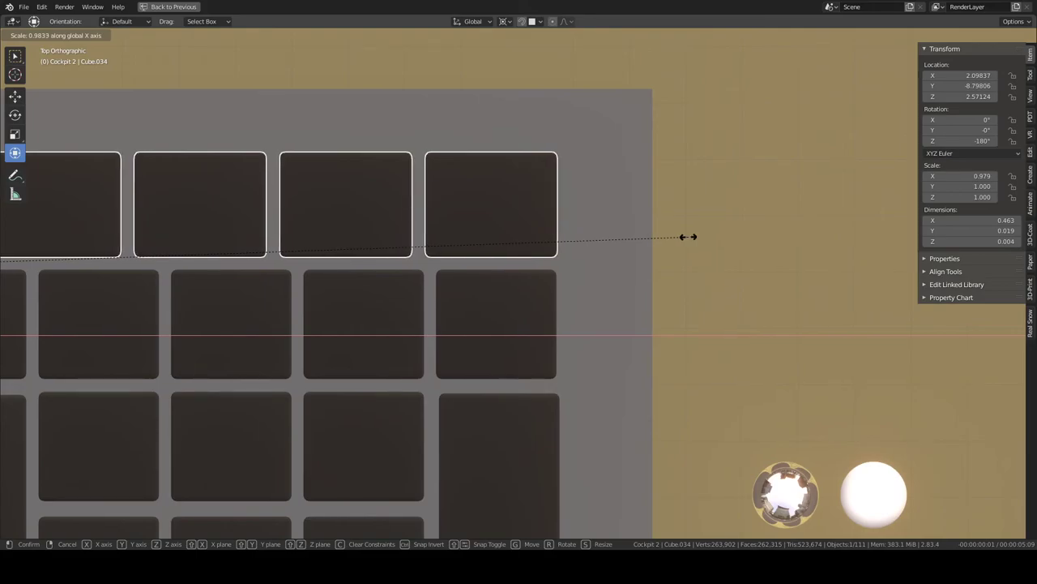
pyautogui.click(689, 236)
pyautogui.scroll(-3, 657, 243)
pyautogui.moveTo(446, 251)
pyautogui.keyDown('shift'); pyautogui.mouseDown(button='middle')
pyautogui.moveTo(551, 279)
pyautogui.moveTo(671, 171)
pyautogui.mouseUp(button='middle'); pyautogui.keyUp('shift')
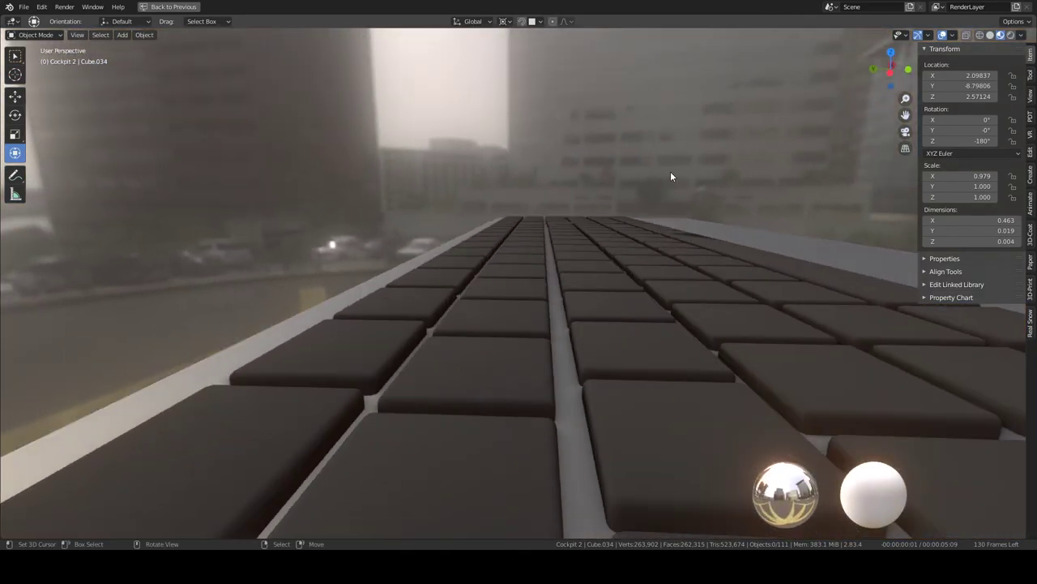
pyautogui.scroll(-3, 670, 175)
pyautogui.scroll(3, 628, 255)
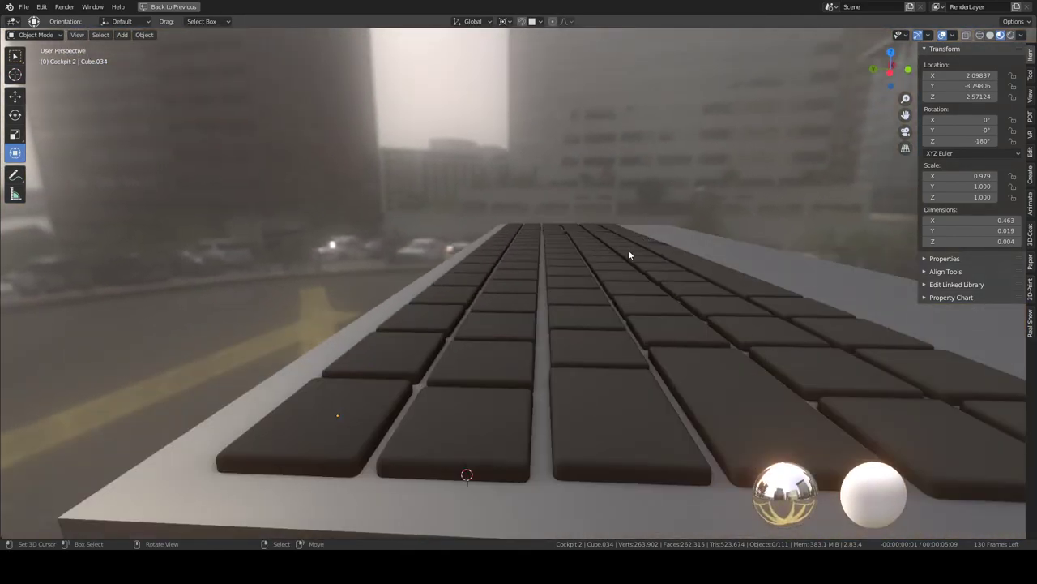
# Step: Select two key columns and the tall keycap beside them
pyautogui.click(442, 407)
pyautogui.keyDown('shift'); pyautogui.click(374, 406); pyautogui.keyUp('shift')
pyautogui.moveTo(528, 273); pyautogui.dragTo(541, 236, button='middle')
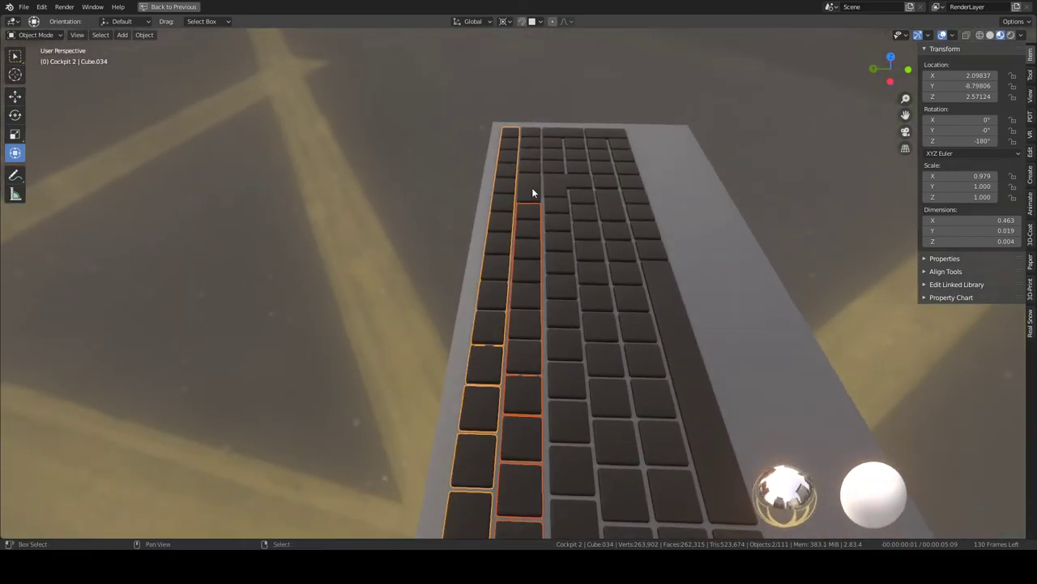
pyautogui.moveTo(532, 188)
pyautogui.mouseDown(button='middle')
pyautogui.moveTo(551, 336)
pyautogui.moveTo(549, 271)
pyautogui.moveTo(534, 328)
pyautogui.moveTo(534, 275)
pyautogui.moveTo(528, 285)
pyautogui.mouseUp(button='middle')
pyautogui.keyDown('shift'); pyautogui.click(541, 223); pyautogui.keyUp('shift')
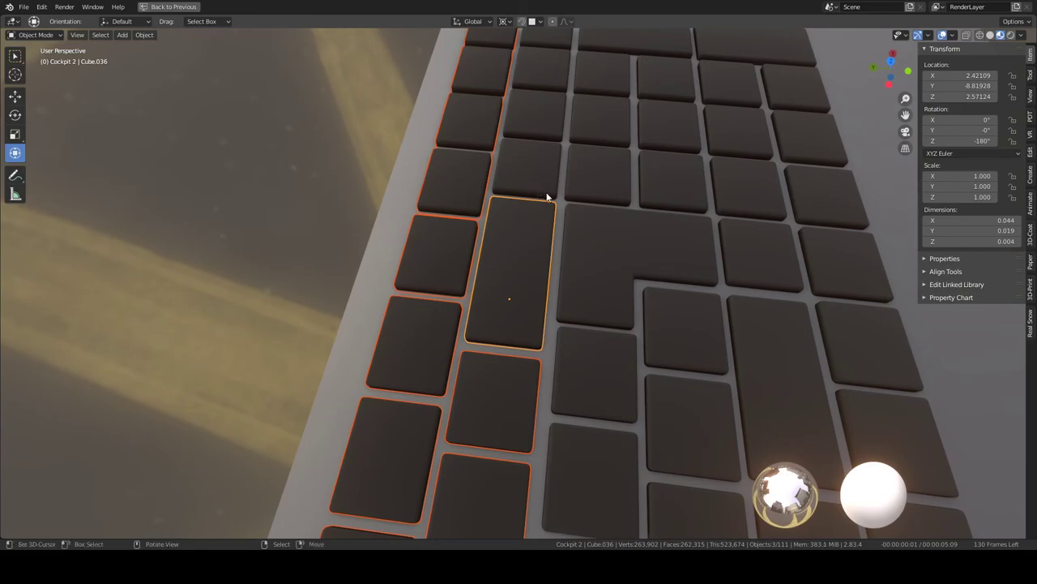
pyautogui.moveTo(547, 197)
pyautogui.mouseDown(button='middle')
pyautogui.moveTo(564, 284)
pyautogui.moveTo(561, 226)
pyautogui.moveTo(537, 244)
pyautogui.moveTo(390, 246)
pyautogui.moveTo(336, 208)
pyautogui.moveTo(491, 232)
pyautogui.moveTo(514, 252)
pyautogui.moveTo(560, 260)
pyautogui.moveTo(556, 230)
pyautogui.moveTo(593, 216)
pyautogui.moveTo(603, 148)
pyautogui.moveTo(563, 226)
pyautogui.mouseUp(button='middle')
# Step: Add more keys and the L-shaped Enter key, then nudge the selection along Y
pyautogui.click(564, 227)
pyautogui.keyDown('shift'); pyautogui.click(551, 291); pyautogui.keyUp('shift')
pyautogui.moveTo(552, 291)
pyautogui.mouseDown(button='middle')
pyautogui.moveTo(573, 371)
pyautogui.moveTo(589, 378)
pyautogui.mouseUp(button='middle')
pyautogui.scroll(5, 589, 378)
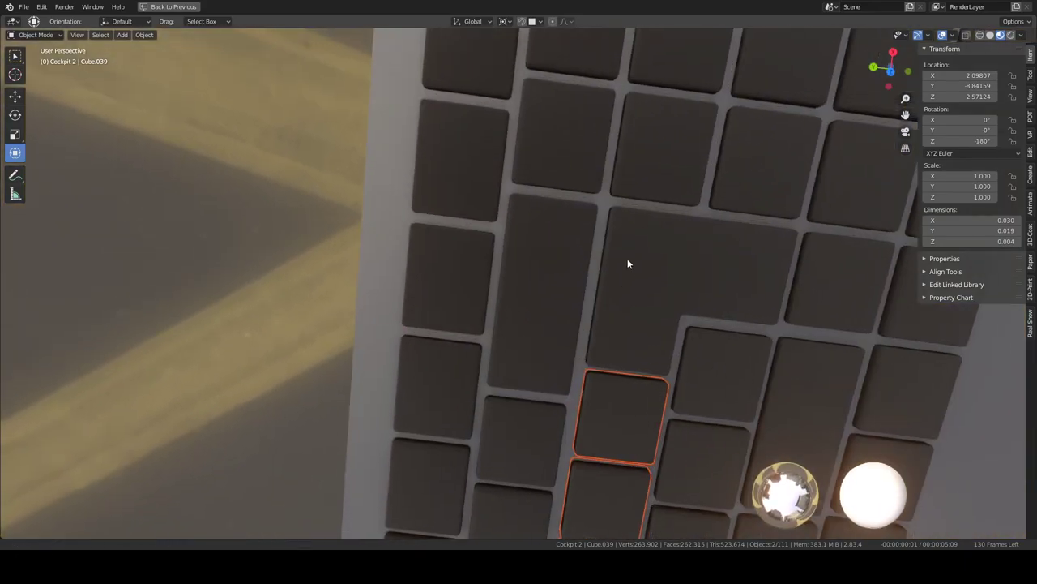
pyautogui.moveTo(627, 304)
pyautogui.mouseDown(button='middle')
pyautogui.moveTo(661, 268)
pyautogui.moveTo(530, 257)
pyautogui.moveTo(583, 379)
pyautogui.moveTo(573, 281)
pyautogui.moveTo(559, 250)
pyautogui.moveTo(541, 244)
pyautogui.moveTo(565, 253)
pyautogui.mouseUp(button='middle')
pyautogui.scroll(-5, 661, 268)
pyautogui.scroll(-3, 558, 250)
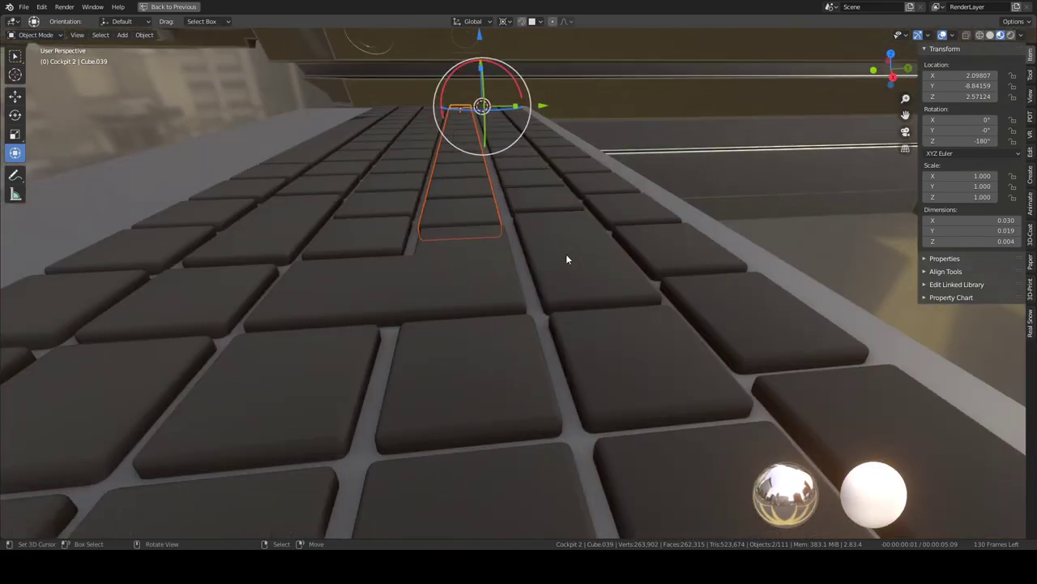
pyautogui.keyDown('shift'); pyautogui.click(511, 256); pyautogui.keyUp('shift')
pyautogui.moveTo(548, 102); pyautogui.dragTo(552, 103)
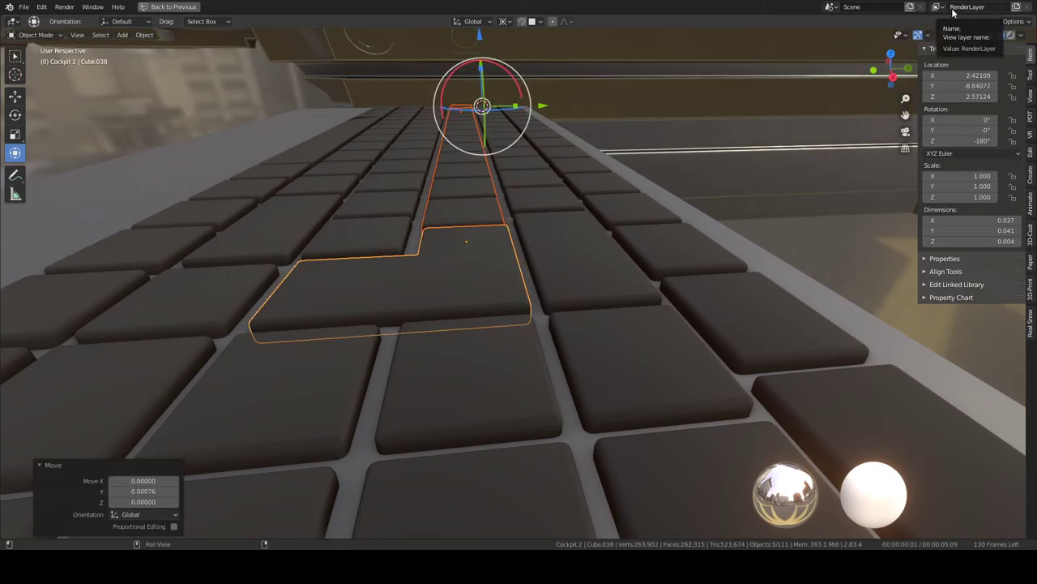
# Step: Reduce the selection to just the L-shaped Enter key and zoom in on it
pyautogui.scroll(-2, 529, 165)
pyautogui.moveTo(530, 165)
pyautogui.mouseDown(button='middle')
pyautogui.moveTo(639, 216)
pyautogui.moveTo(509, 226)
pyautogui.moveTo(455, 257)
pyautogui.mouseUp(button='middle')
pyautogui.scroll(3, 608, 202)
pyautogui.scroll(2, 616, 244)
pyautogui.scroll(2, 556, 220)
pyautogui.scroll(-3, 546, 216)
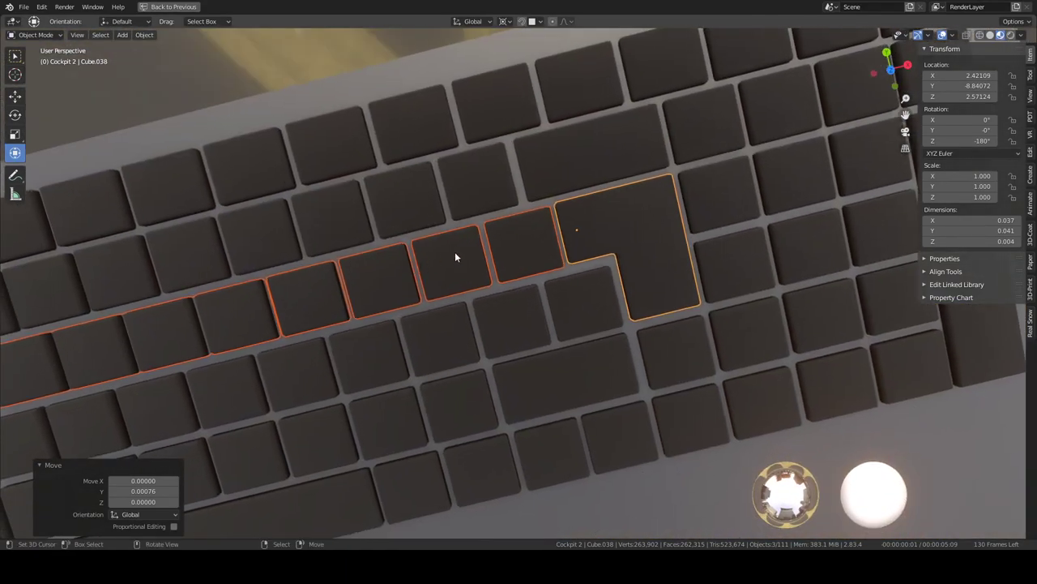
pyautogui.click(596, 225)
pyautogui.moveTo(596, 223)
pyautogui.mouseDown(button='middle')
pyautogui.moveTo(560, 228)
pyautogui.moveTo(604, 221)
pyautogui.moveTo(561, 253)
pyautogui.mouseUp(button='middle')
pyautogui.scroll(2, 561, 224)
pyautogui.scroll(2, 557, 221)
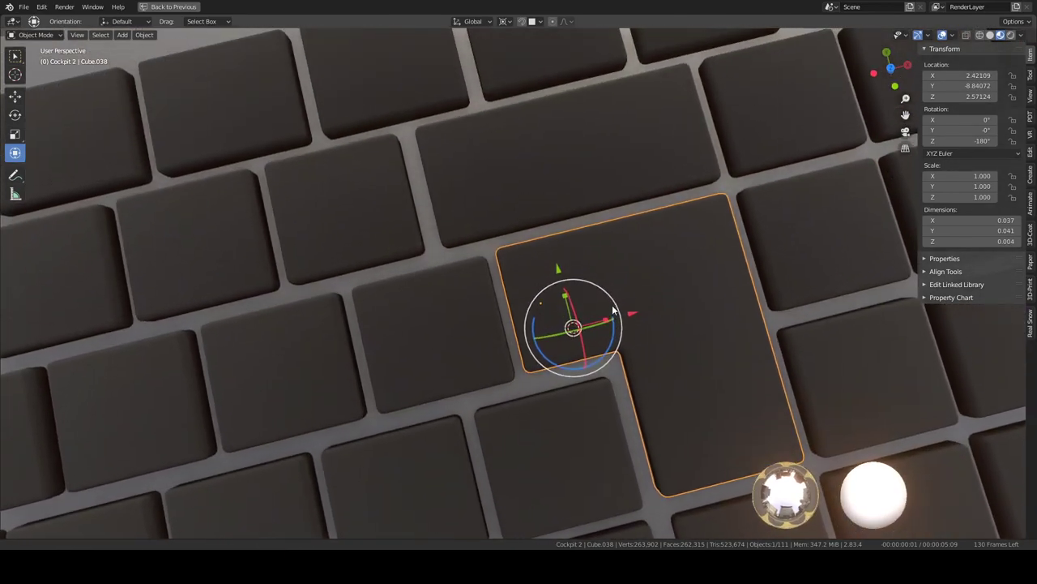
# Step: Move the Enter key 0.00076 along Y and orbit to review the keyboard
pyautogui.press('g')
pyautogui.press('y')
pyautogui.click(564, 278)
pyautogui.scroll(-3, 551, 292)
pyautogui.scroll(-3, 587, 300)
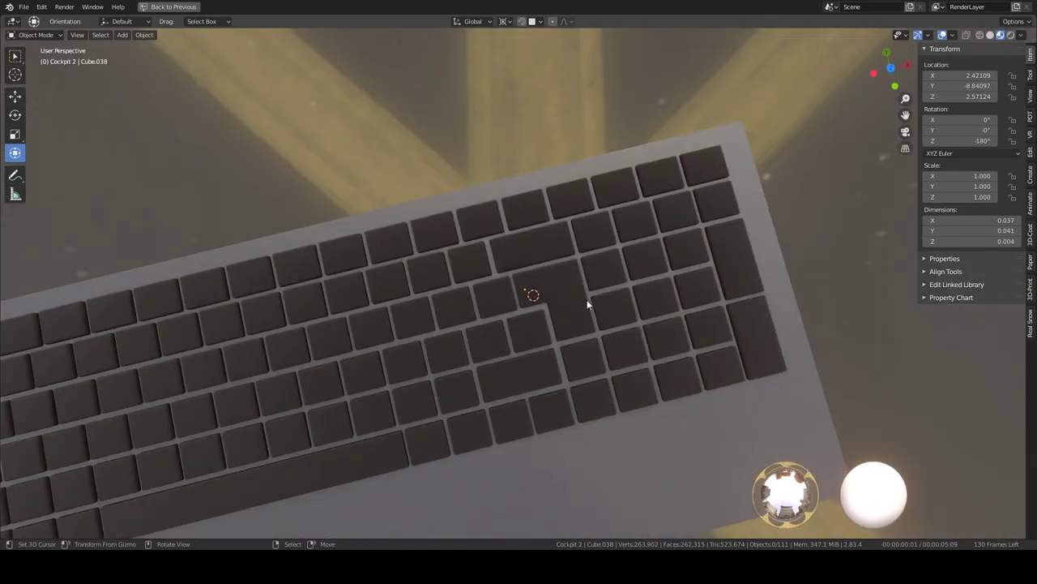
pyautogui.moveTo(586, 299)
pyautogui.mouseDown(button='middle')
pyautogui.moveTo(526, 286)
pyautogui.moveTo(541, 265)
pyautogui.mouseUp(button='middle')
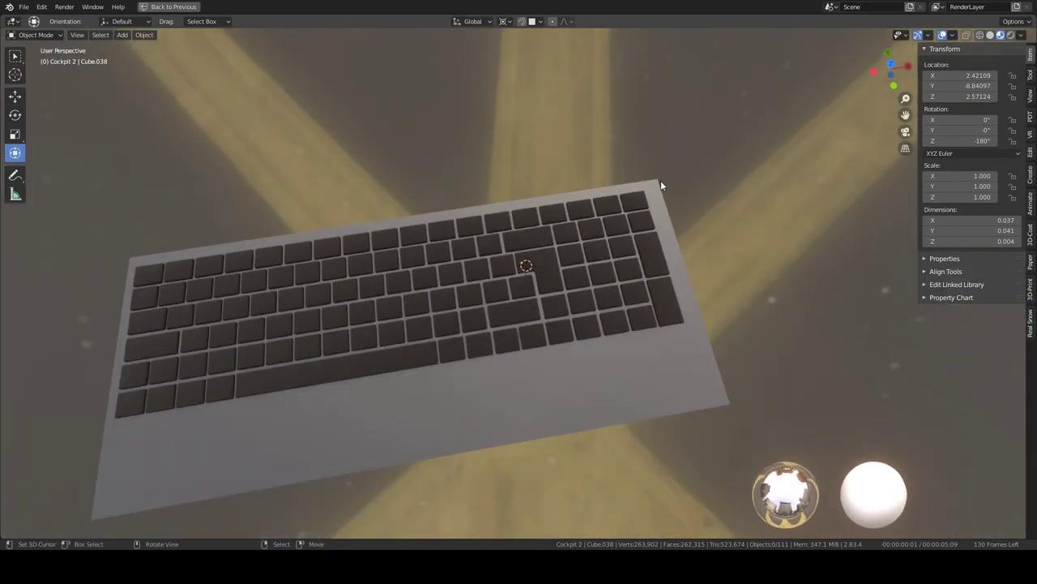
pyautogui.moveTo(660, 185)
pyautogui.mouseDown(button='middle')
pyautogui.moveTo(681, 185)
pyautogui.moveTo(667, 234)
pyautogui.moveTo(653, 216)
pyautogui.moveTo(593, 247)
pyautogui.moveTo(486, 239)
pyautogui.mouseUp(button='middle')
# Step: Edit the grey base plate and move one side face along Y
pyautogui.click(592, 247)
pyautogui.press('Tab')
pyautogui.click(604, 286)
pyautogui.press('g')
pyautogui.press('y')
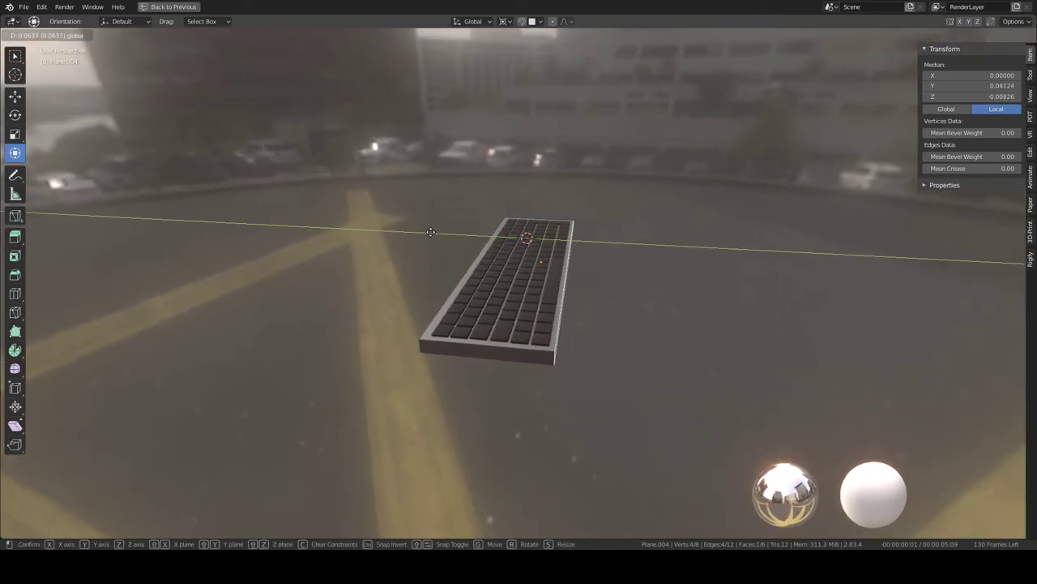
pyautogui.click(430, 232)
# Step: In top view, slide the plate's side along X and its edge along Y to fit
pyautogui.moveTo(575, 170)
pyautogui.mouseDown(button='middle')
pyautogui.moveTo(603, 216)
pyautogui.moveTo(502, 202)
pyautogui.moveTo(663, 271)
pyautogui.moveTo(660, 226)
pyautogui.moveTo(578, 198)
pyautogui.mouseUp(button='middle')
pyautogui.press('KP_7')
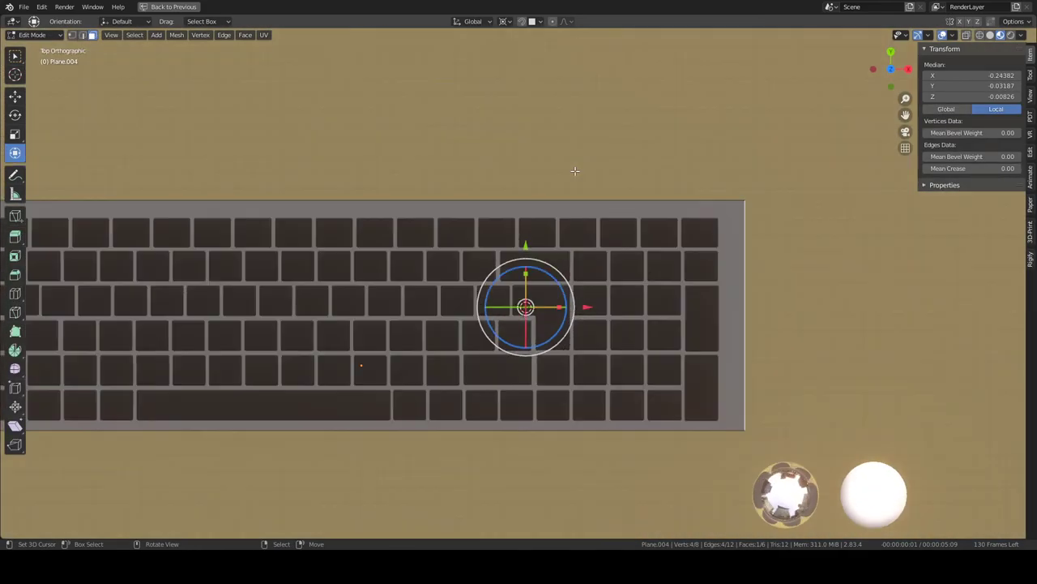
pyautogui.scroll(-4, 574, 172)
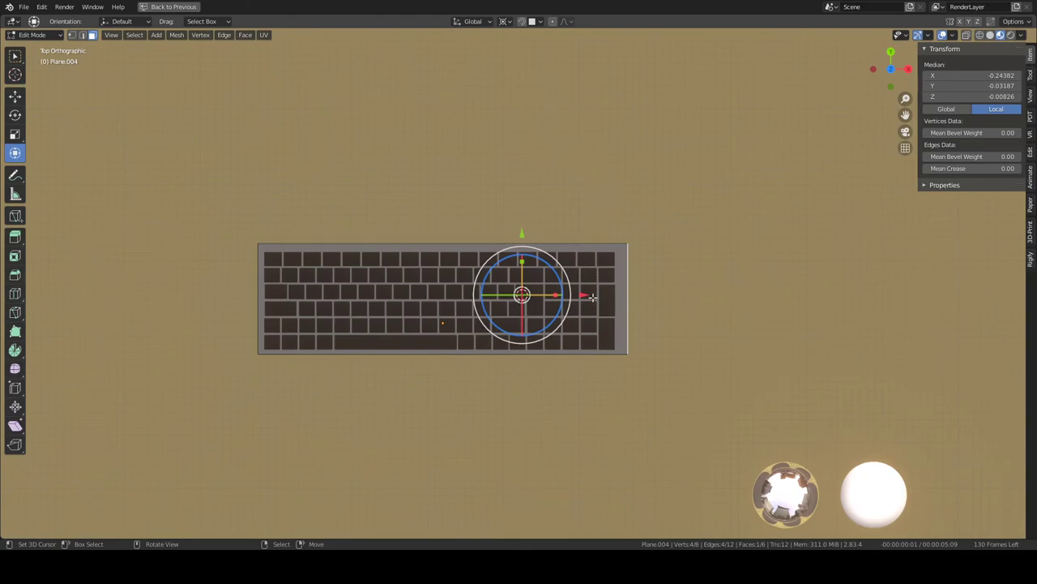
pyautogui.moveTo(592, 298); pyautogui.dragTo(581, 293)
pyautogui.moveTo(580, 294); pyautogui.dragTo(575, 225, button='middle')
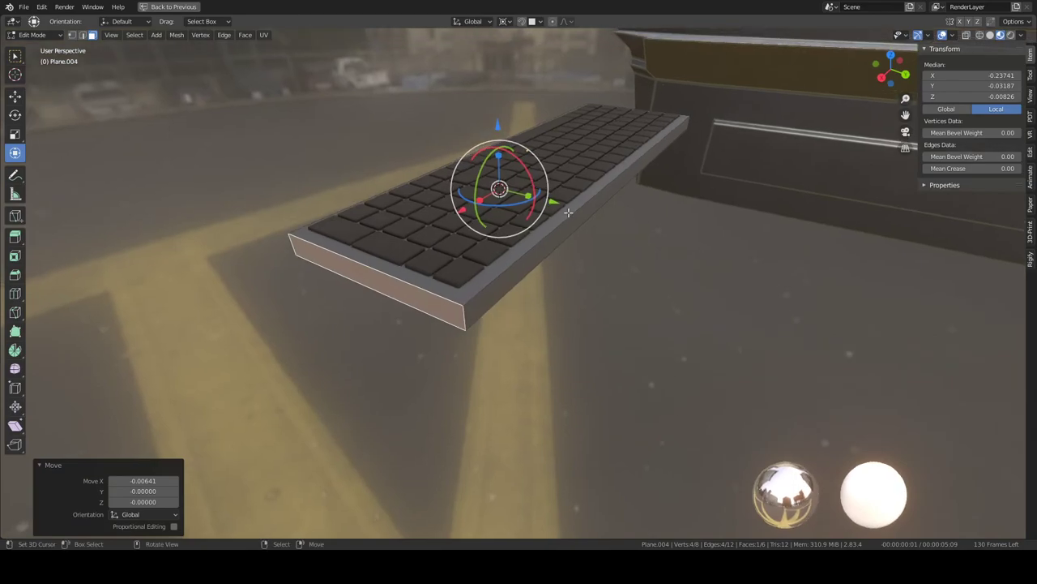
pyautogui.press('KP_7')
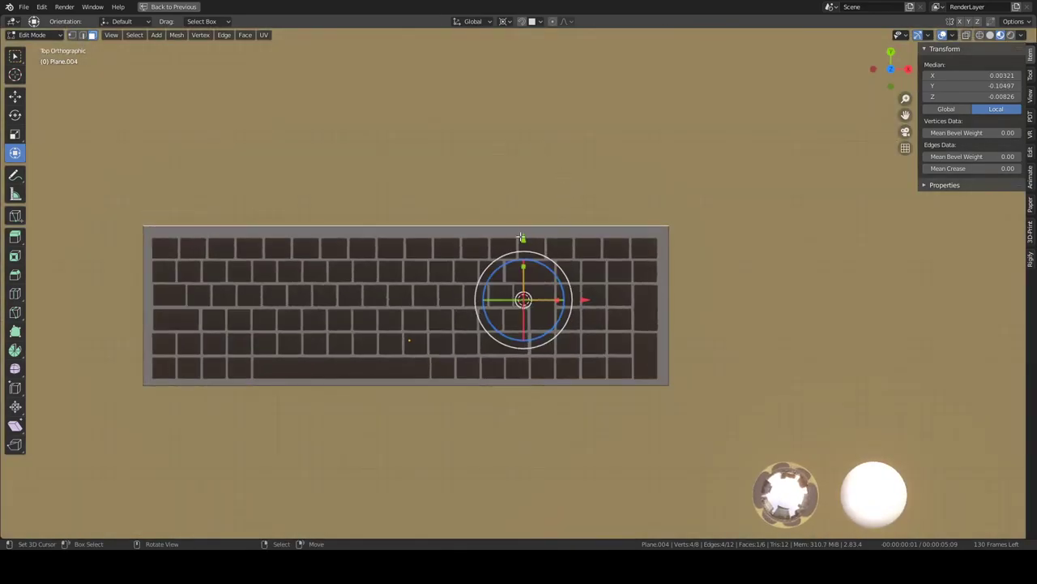
pyautogui.moveTo(521, 237); pyautogui.dragTo(523, 240)
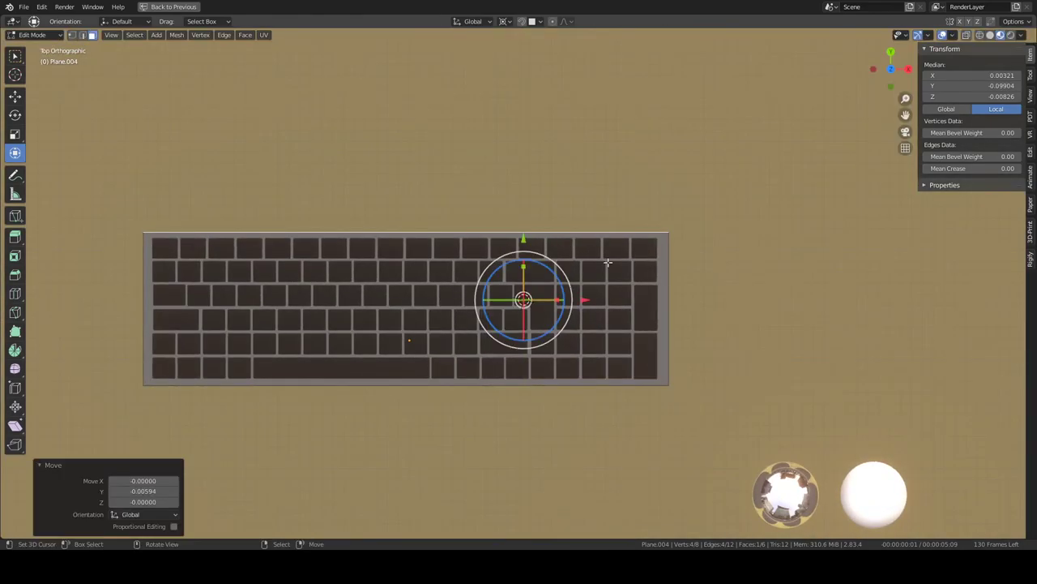
# Step: Check the trimmed plate in perspective and select its front long edge
pyautogui.moveTo(522, 241)
pyautogui.mouseDown(button='middle')
pyautogui.moveTo(590, 278)
pyautogui.moveTo(579, 219)
pyautogui.moveTo(571, 230)
pyautogui.mouseUp(button='middle')
pyautogui.scroll(-3, 570, 229)
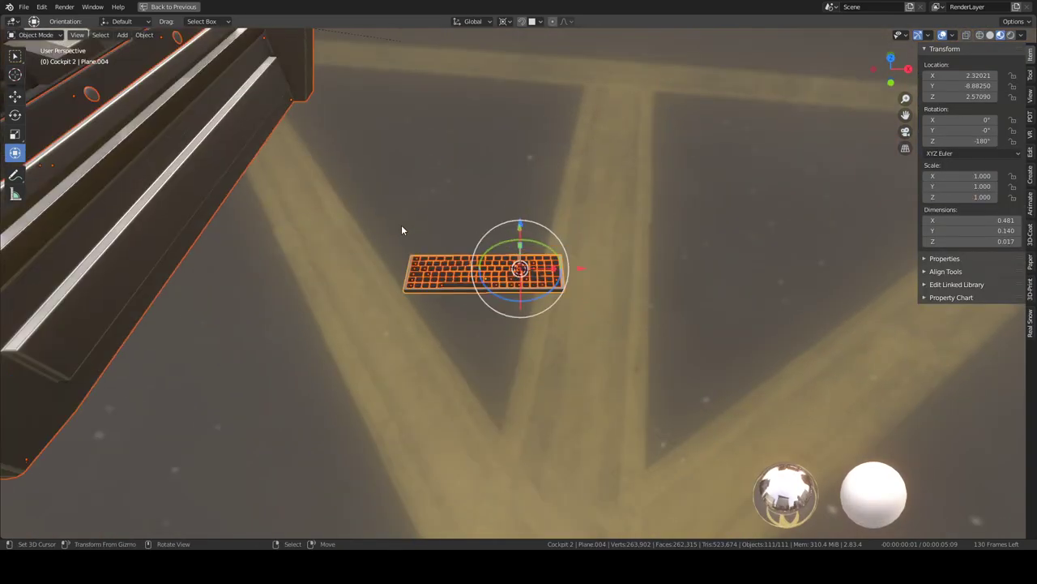
pyautogui.scroll(-2, 406, 230)
pyautogui.moveTo(492, 234)
pyautogui.mouseDown(button='middle')
pyautogui.moveTo(516, 230)
pyautogui.moveTo(437, 212)
pyautogui.moveTo(497, 297)
pyautogui.moveTo(365, 356)
pyautogui.moveTo(476, 297)
pyautogui.moveTo(410, 352)
pyautogui.moveTo(519, 290)
pyautogui.moveTo(512, 271)
pyautogui.mouseUp(button='middle')
pyautogui.press('Tab')
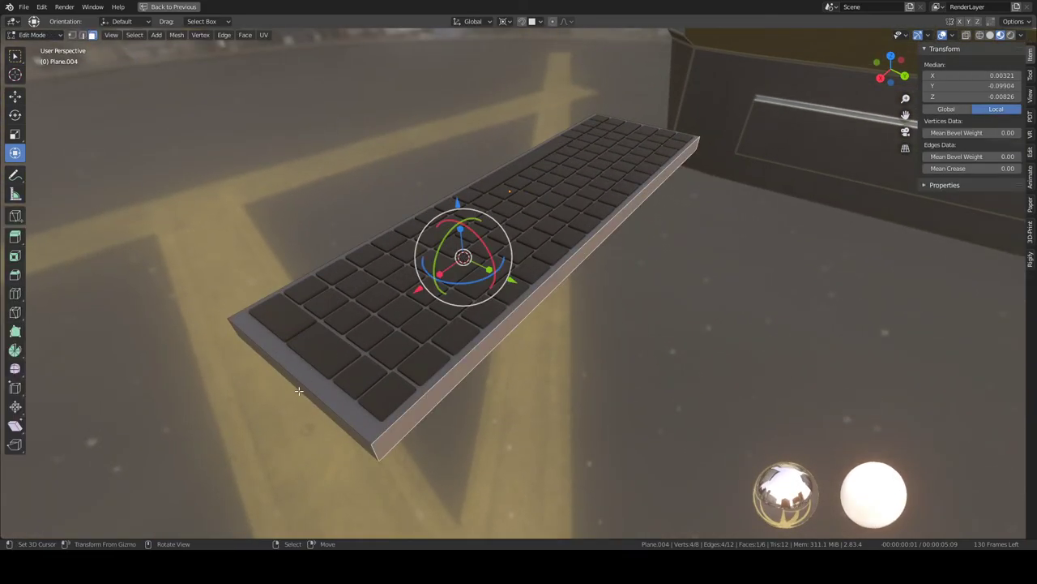
pyautogui.click(301, 389)
pyautogui.moveTo(416, 278)
pyautogui.mouseDown(button='middle')
pyautogui.moveTo(454, 271)
pyautogui.moveTo(522, 221)
pyautogui.moveTo(466, 251)
pyautogui.moveTo(463, 306)
pyautogui.moveTo(527, 257)
pyautogui.moveTo(498, 222)
pyautogui.mouseUp(button='middle')
pyautogui.press('Tab')
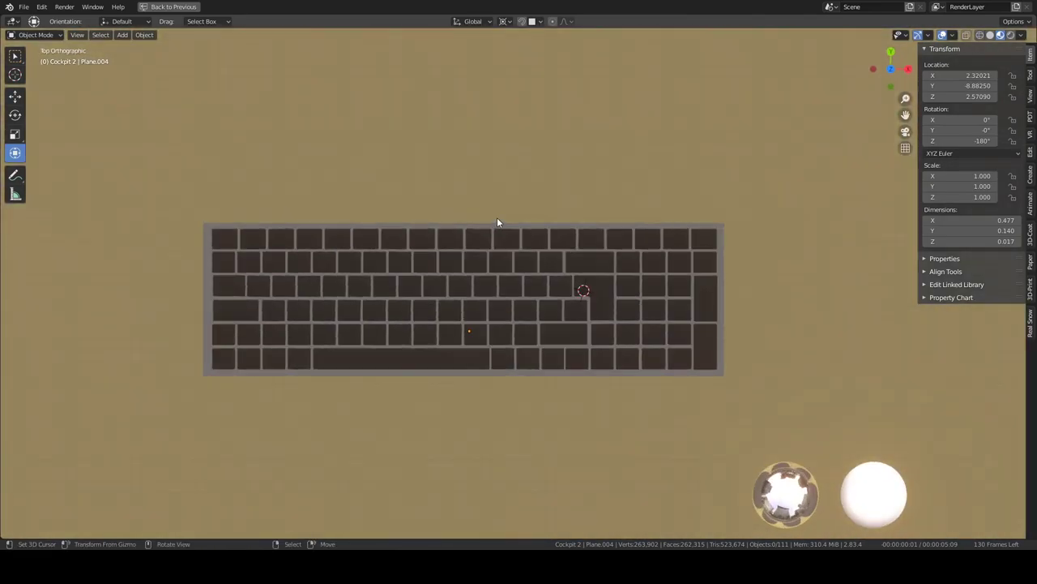
pyautogui.moveTo(365, 251)
pyautogui.mouseDown(button='middle')
pyautogui.moveTo(401, 232)
pyautogui.moveTo(383, 214)
pyautogui.mouseUp(button='middle')
# Step: Shift the plate's side slightly along X so the keyboard is 0.475 wide
pyautogui.press('Tab')
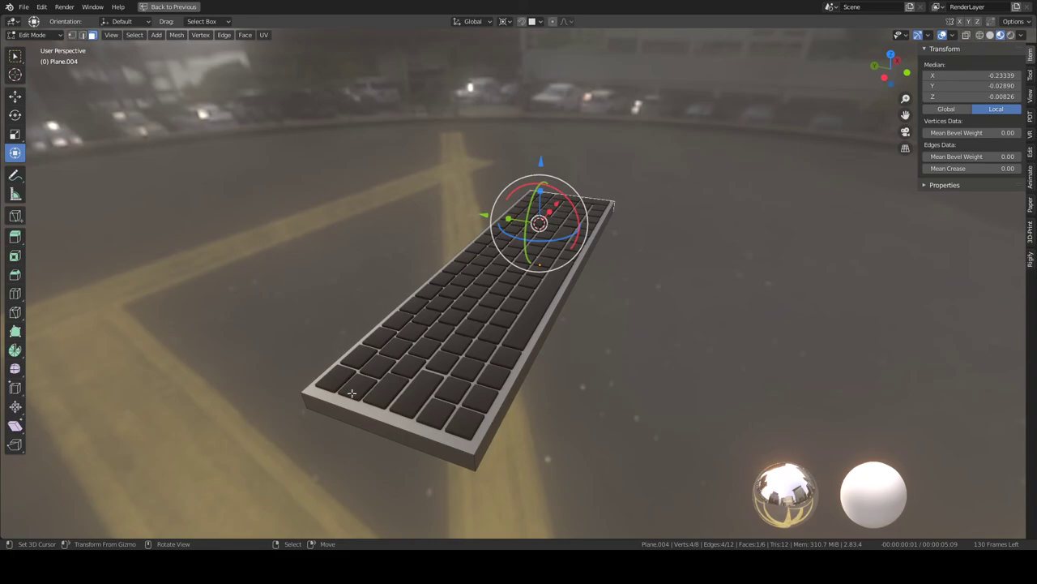
pyautogui.moveTo(351, 393); pyautogui.dragTo(332, 417, button='middle')
pyautogui.press('KP_7')
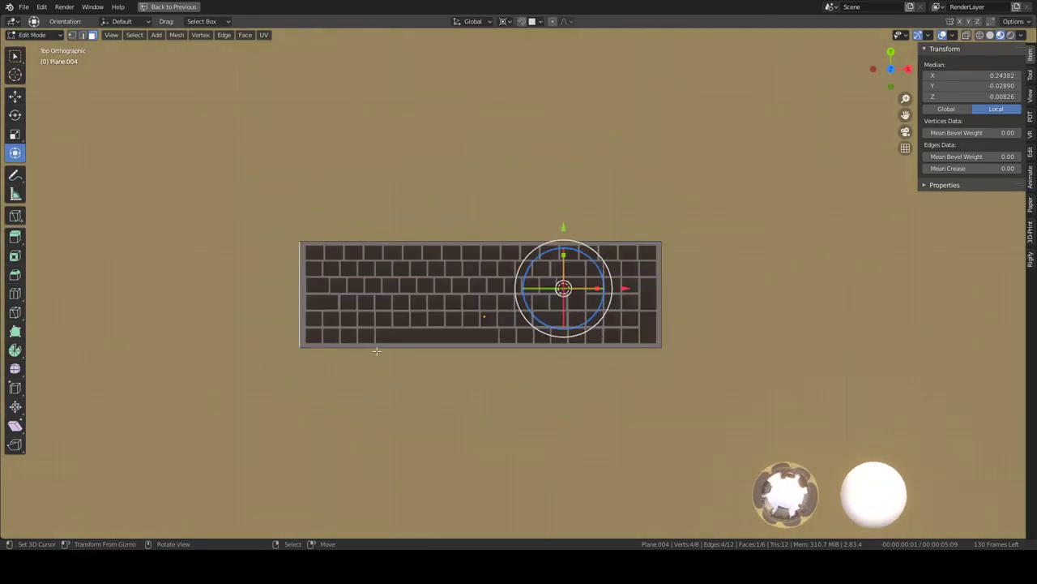
pyautogui.moveTo(628, 288); pyautogui.dragTo(631, 287)
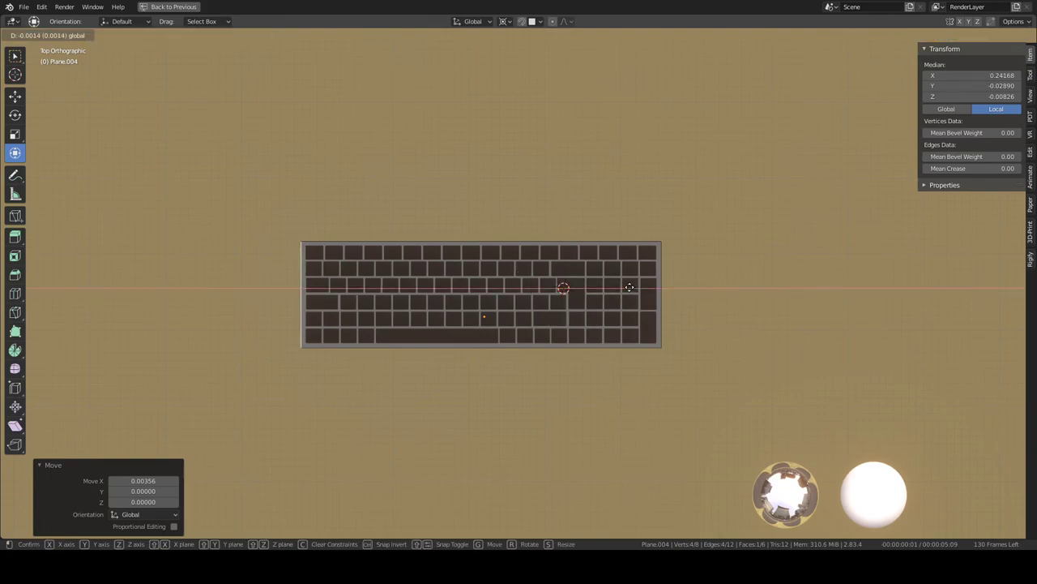
pyautogui.press('Tab')
pyautogui.moveTo(616, 277)
pyautogui.mouseDown(button='middle')
pyautogui.moveTo(497, 220)
pyautogui.moveTo(528, 267)
pyautogui.moveTo(370, 243)
pyautogui.moveTo(584, 223)
pyautogui.moveTo(589, 246)
pyautogui.mouseUp(button='middle')
pyautogui.moveTo(402, 244)
pyautogui.mouseDown(button='middle')
pyautogui.moveTo(480, 270)
pyautogui.moveTo(394, 322)
pyautogui.moveTo(424, 306)
pyautogui.moveTo(421, 294)
pyautogui.moveTo(399, 348)
pyautogui.moveTo(379, 348)
pyautogui.moveTo(466, 302)
pyautogui.mouseUp(button='middle')
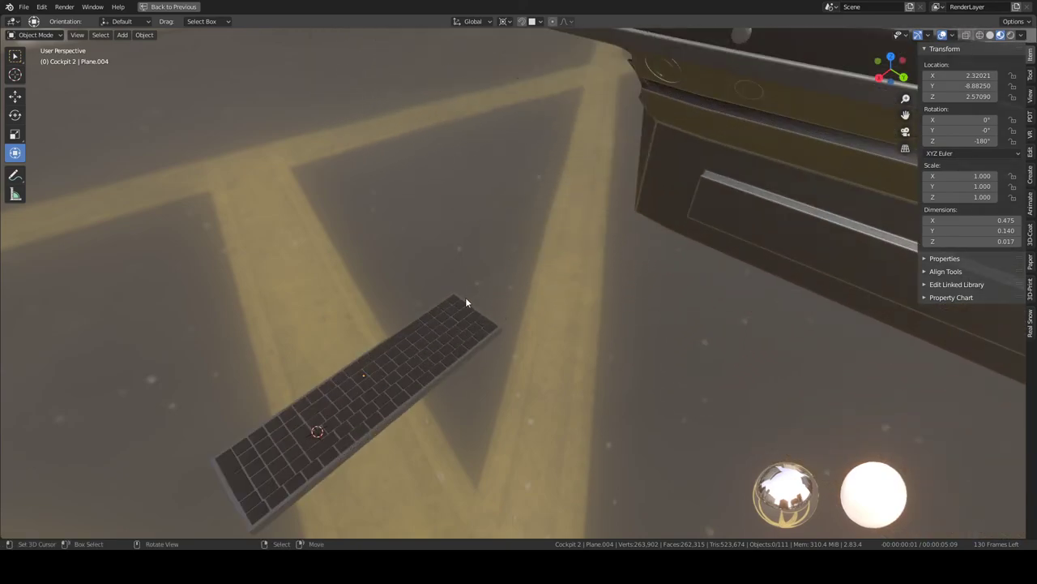
pyautogui.scroll(2, 466, 302)
pyautogui.moveTo(380, 302)
pyautogui.mouseDown(button='middle')
pyautogui.moveTo(597, 271)
pyautogui.moveTo(468, 222)
pyautogui.moveTo(643, 282)
pyautogui.moveTo(372, 232)
pyautogui.moveTo(409, 186)
pyautogui.mouseUp(button='middle')
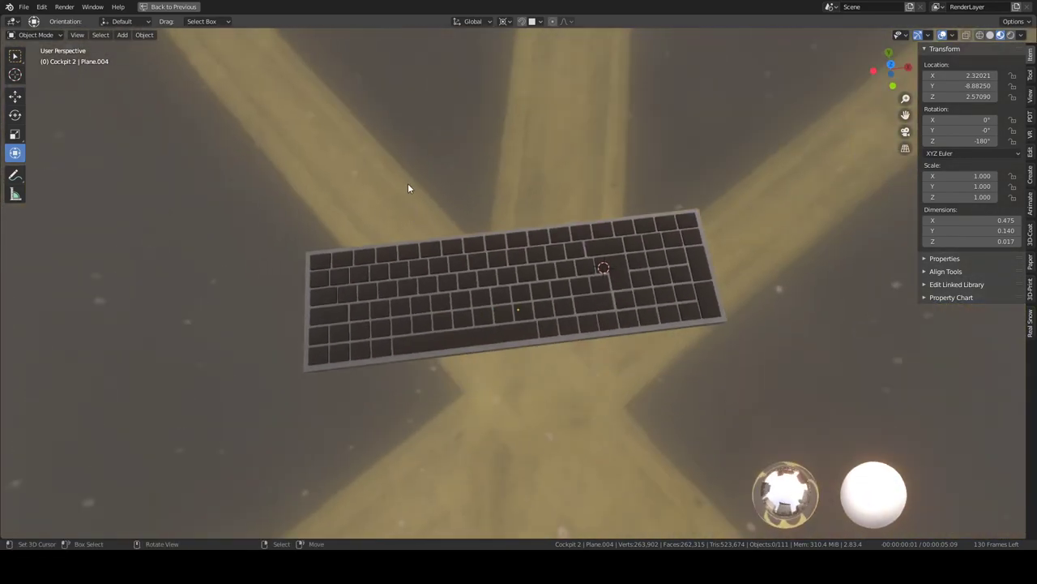
pyautogui.scroll(5, 406, 199)
pyautogui.scroll(-5, 409, 201)
pyautogui.scroll(2, 560, 288)
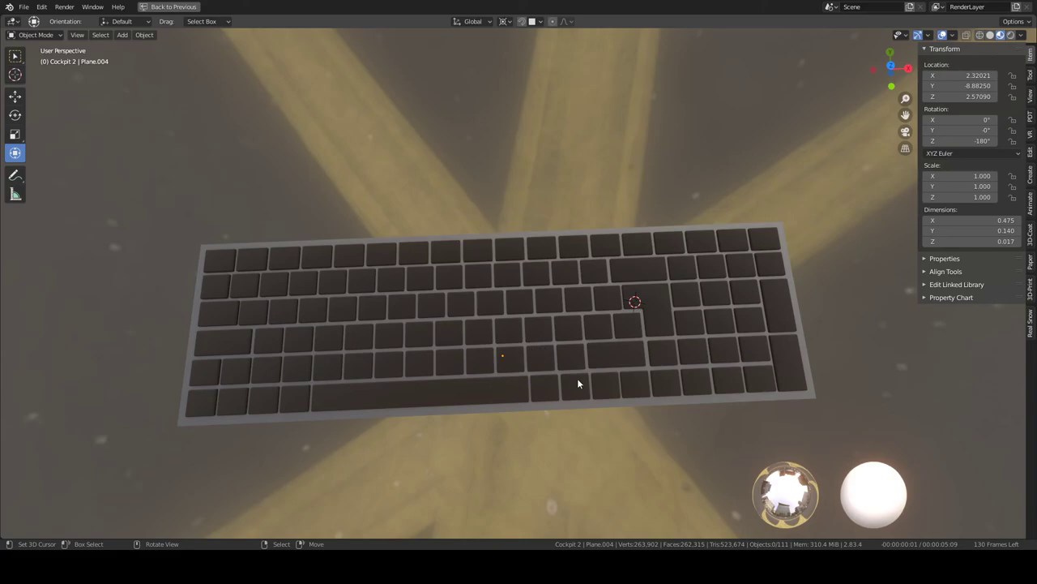
pyautogui.moveTo(628, 288)
pyautogui.mouseDown(button='middle')
pyautogui.moveTo(608, 321)
pyautogui.moveTo(588, 236)
pyautogui.moveTo(605, 256)
pyautogui.moveTo(574, 250)
pyautogui.mouseUp(button='middle')
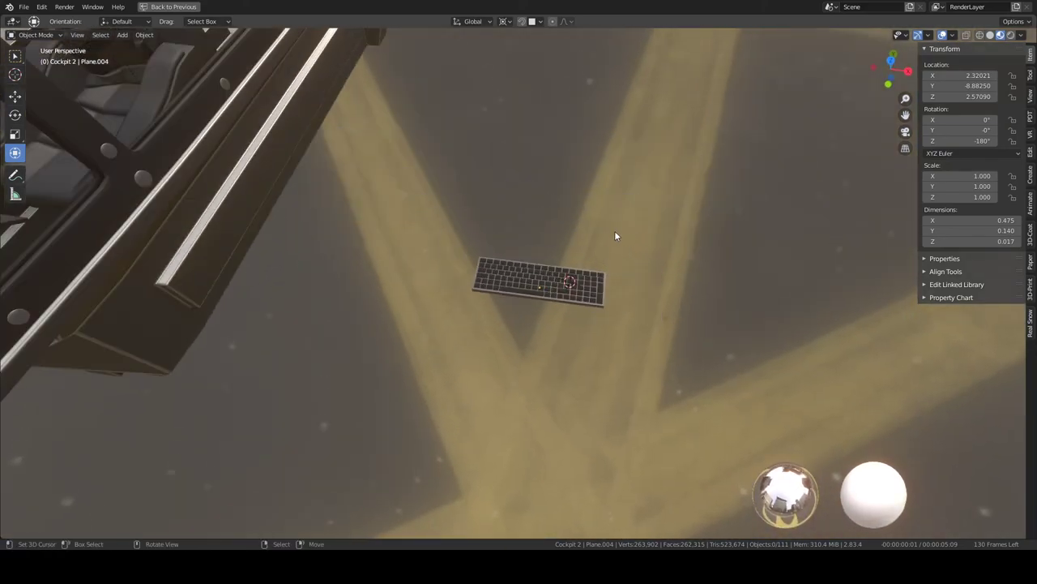